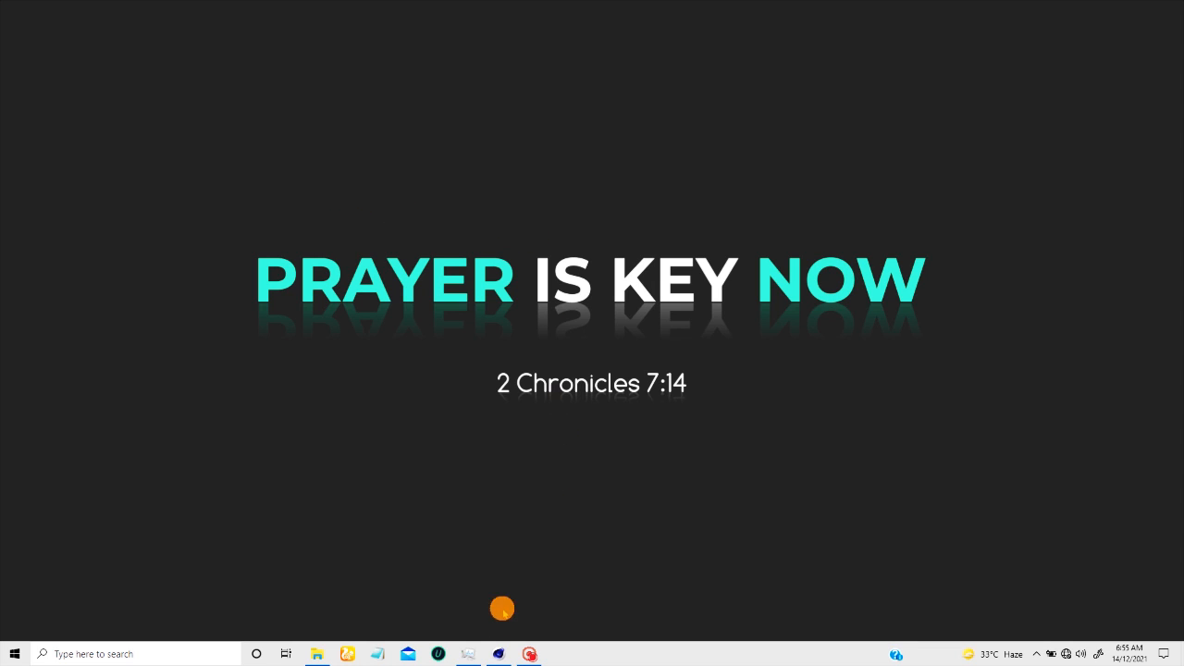
Step: Switch to the Cinema 4D Picture Viewer, review the preview.mp4 animation, and return it to the first frame
click(498, 654)
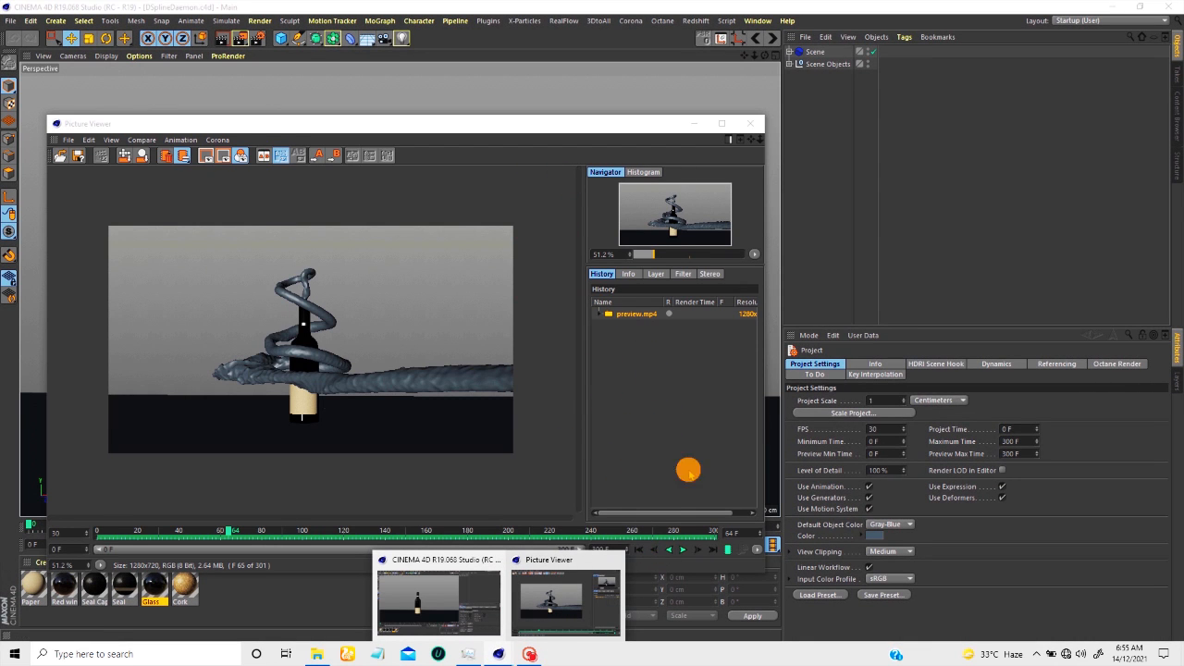
click(640, 548)
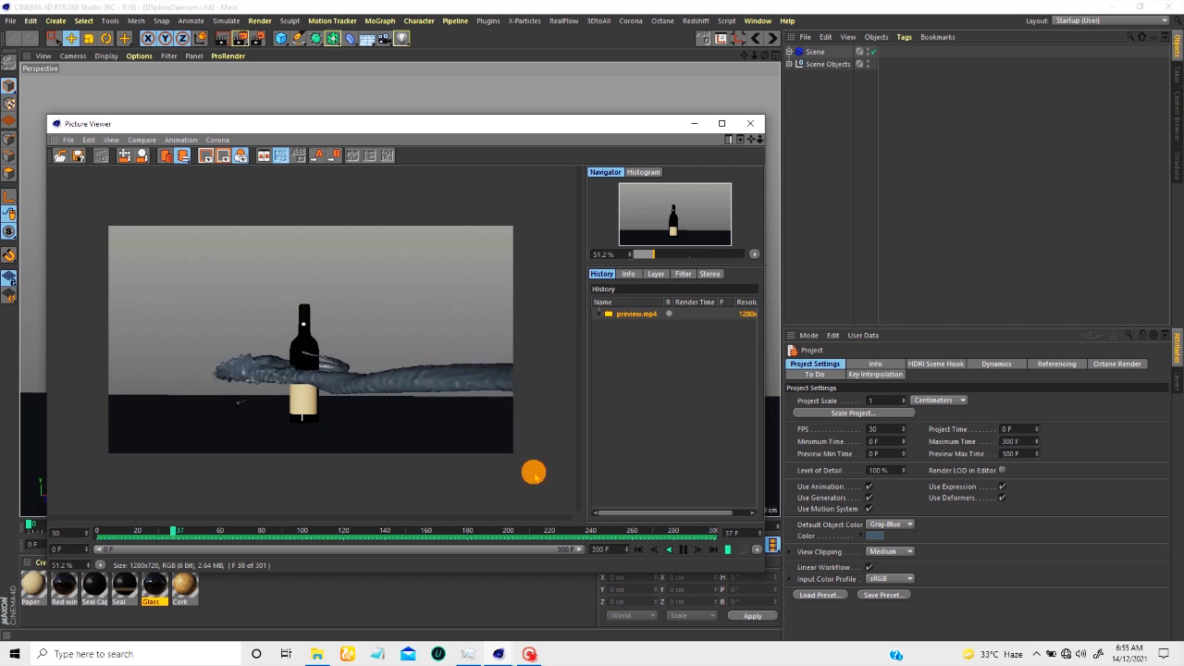
click(681, 549)
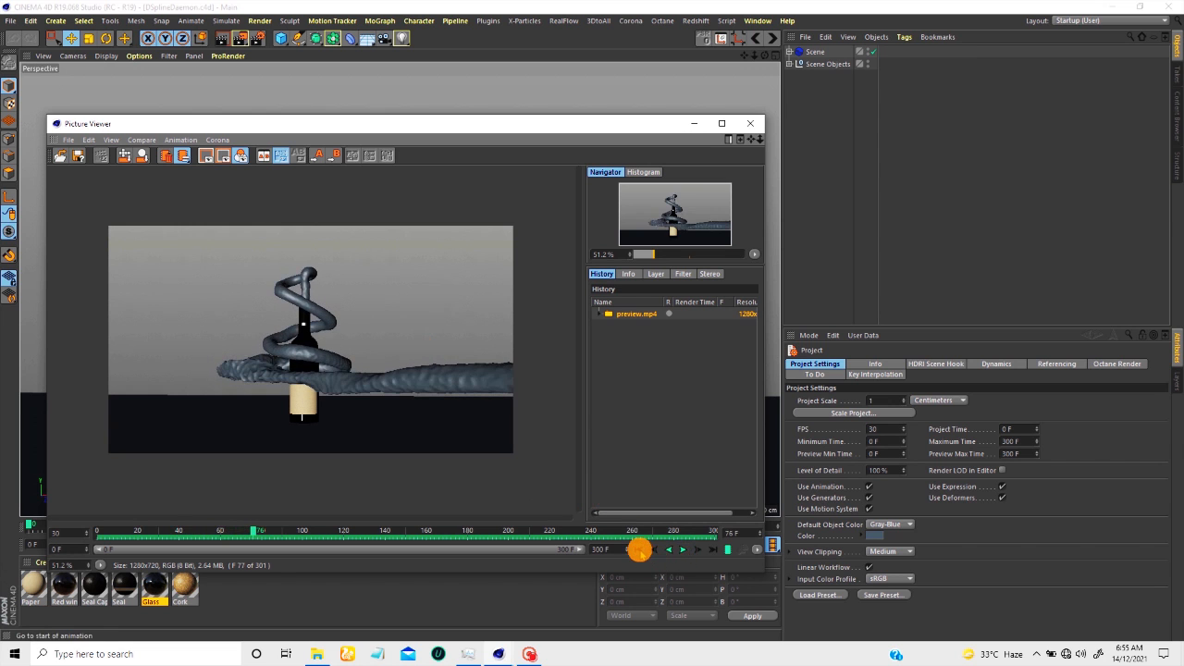
click(637, 550)
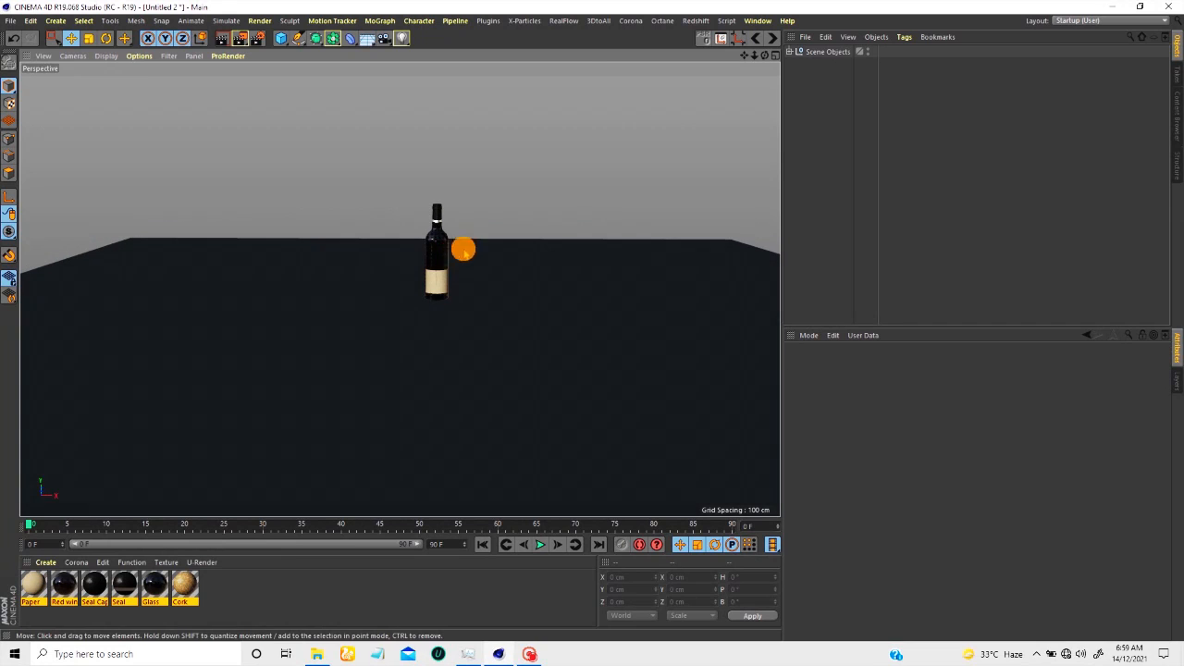
Step: Add a RealFlow Circle emitter to the bottle scene
click(555, 21)
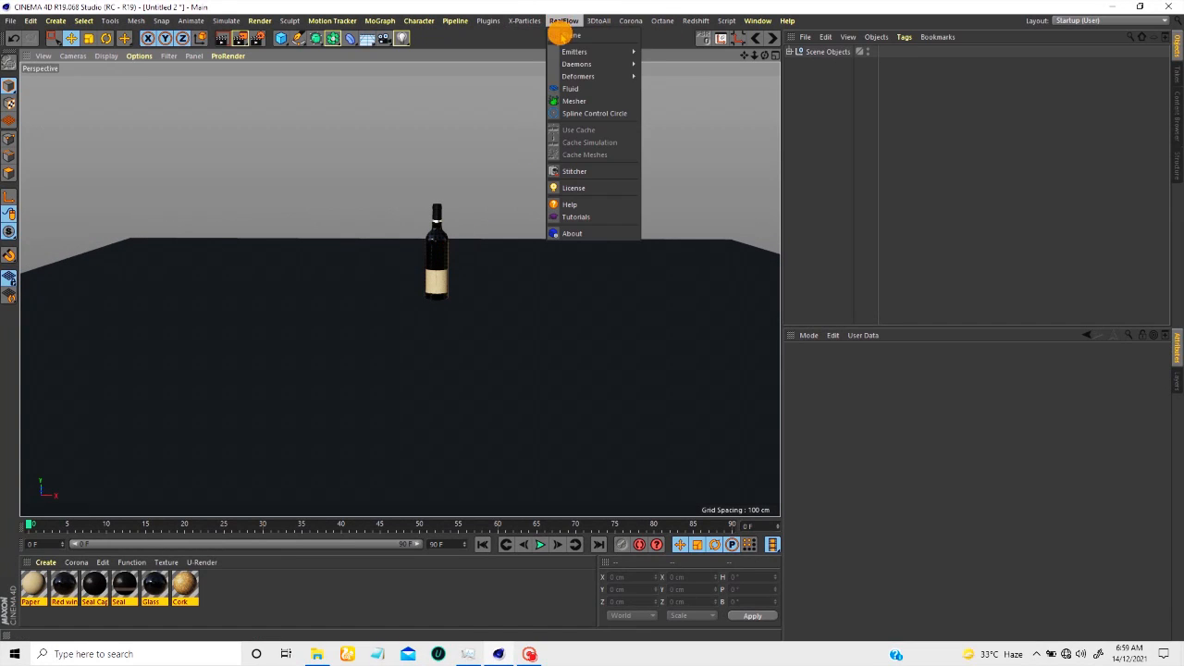
mouse_move(592, 52)
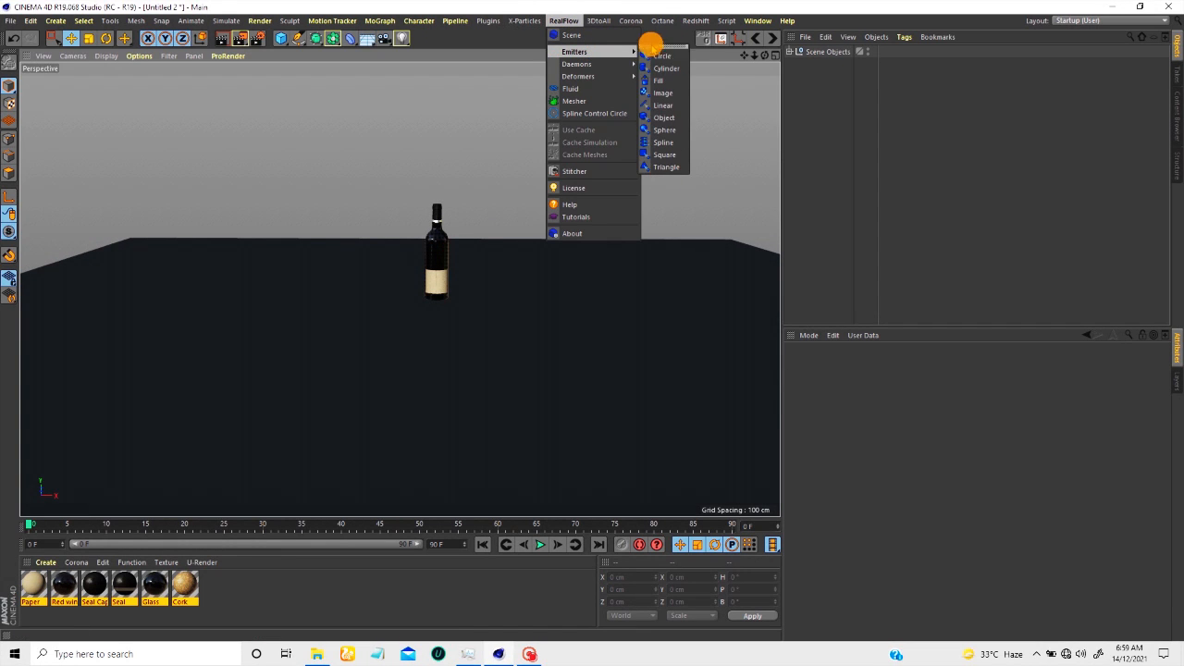
click(660, 56)
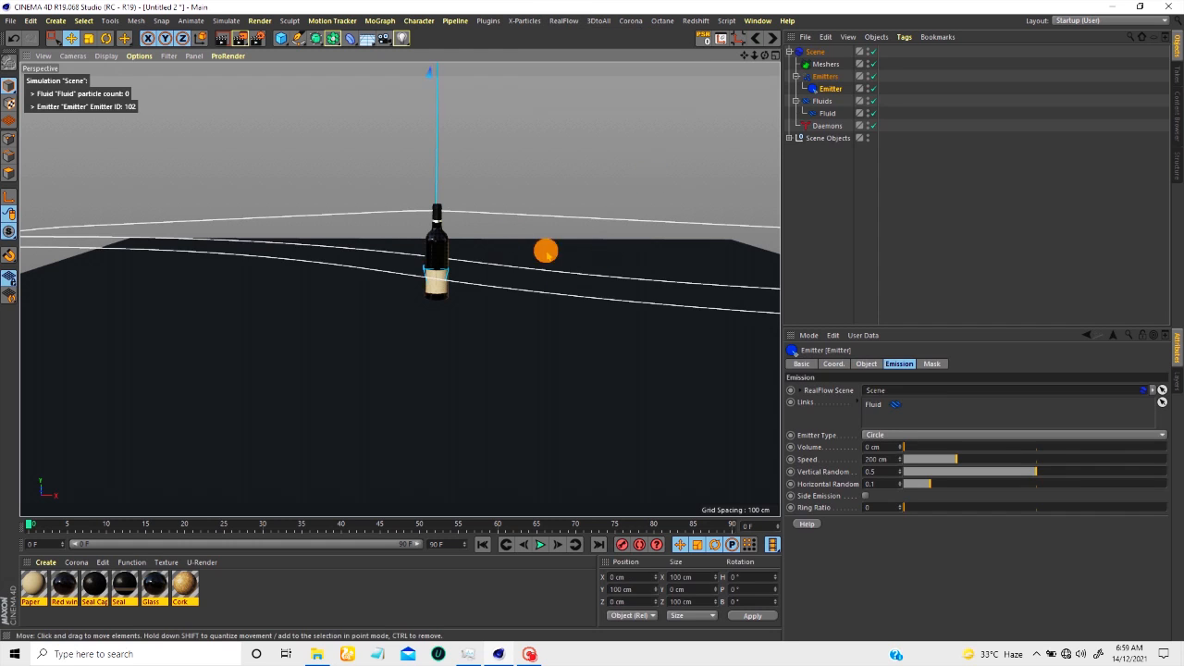
Step: Scale the circle emitter down to about 22 cm and lower it to about 45 cm, just above the bottle
alt+drag(449, 269, 478, 164)
alt+drag(443, 267, 445, 238)
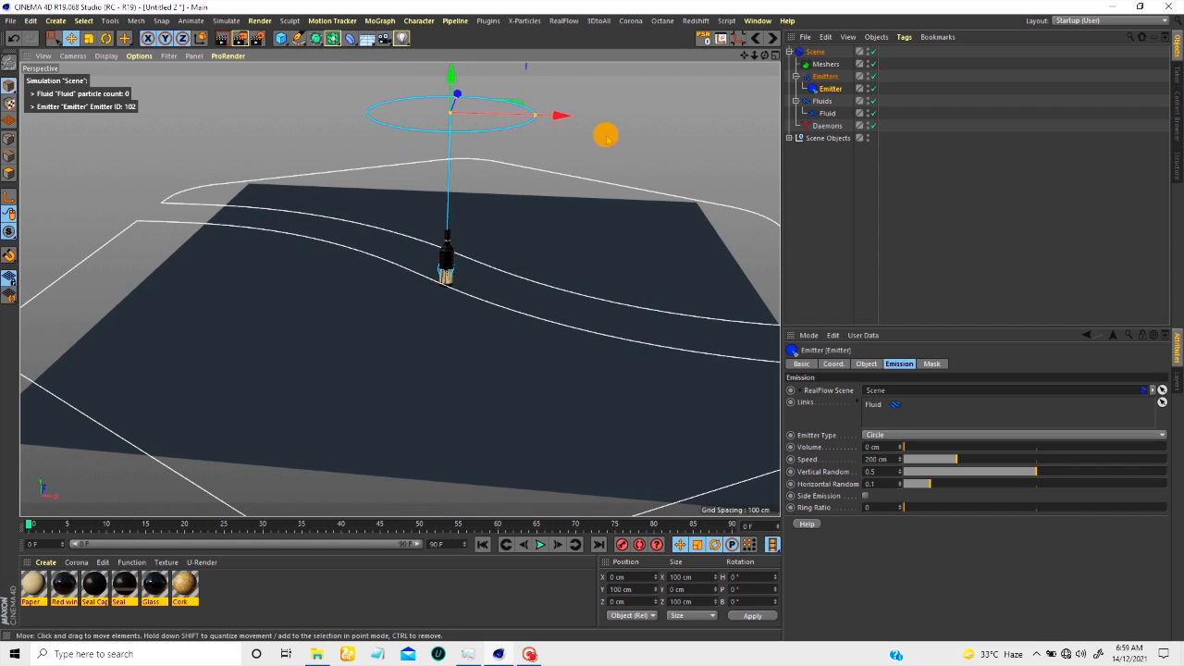
key(t)
drag(650, 121, 367, 304)
alt+drag(451, 261, 423, 269)
key(e)
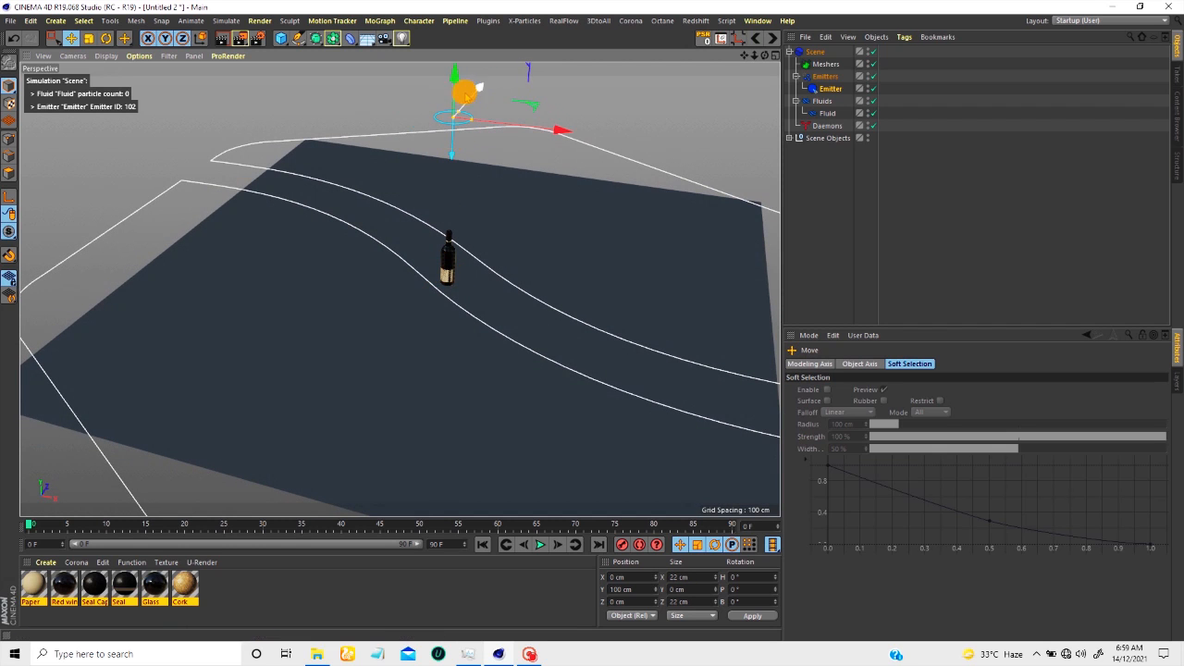
drag(455, 66, 453, 154)
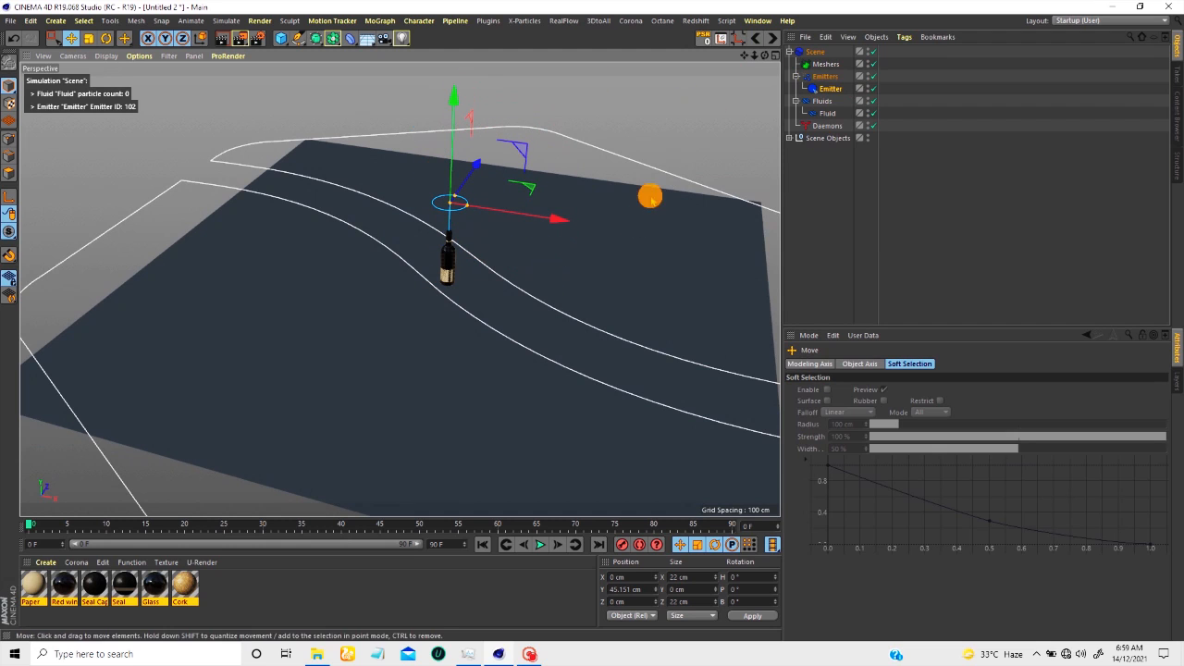
Step: Detach the RealFlow daemons list as a floating palette and add a DSpline daemon to the scene
click(563, 20)
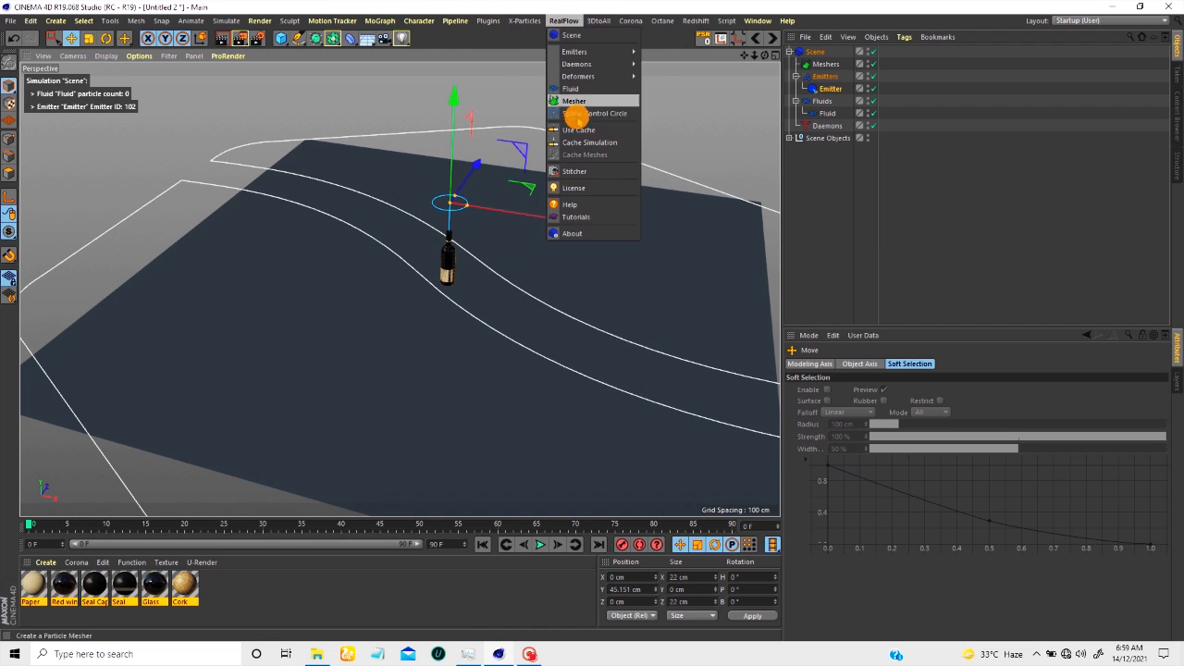
mouse_move(575, 63)
click(662, 55)
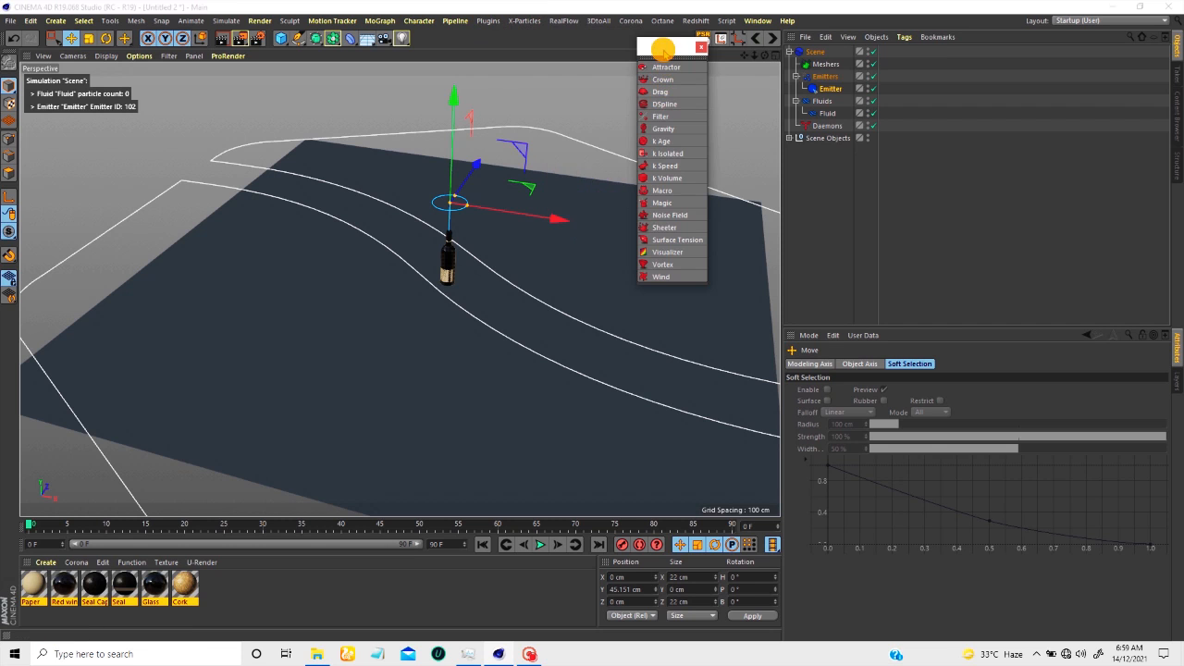
drag(653, 59, 66, 192)
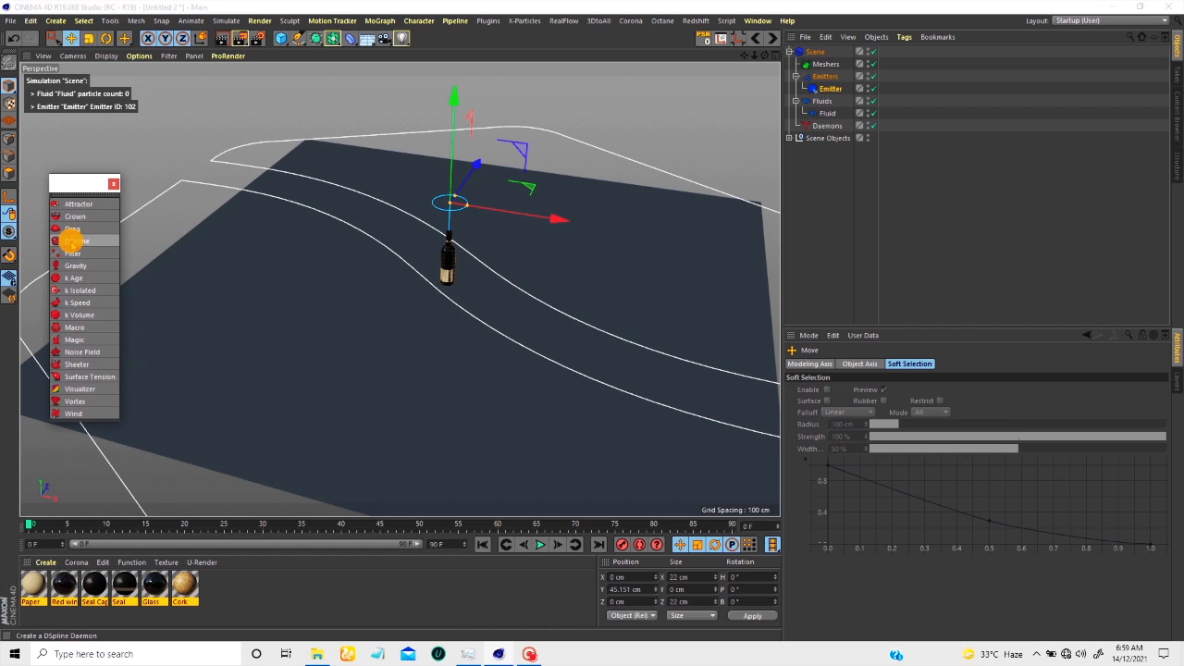
click(72, 241)
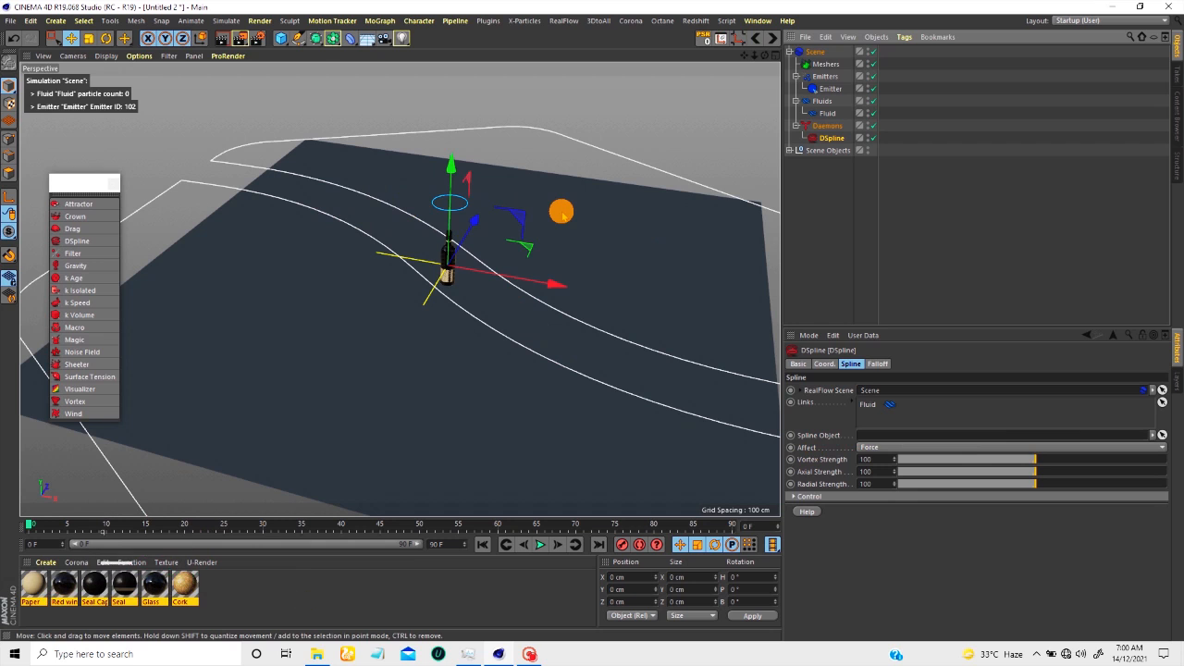
Step: In the top view, draw a straight horizontal Bezier spline about 234 cm long passing near the bottle
key(F2)
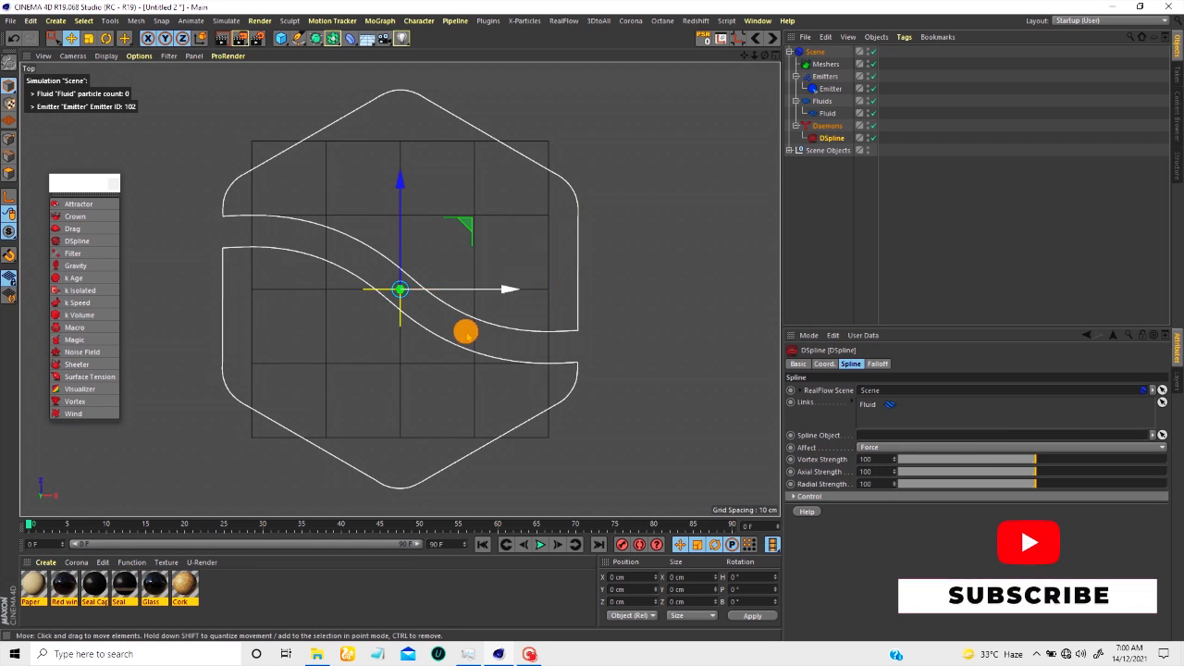
click(631, 301)
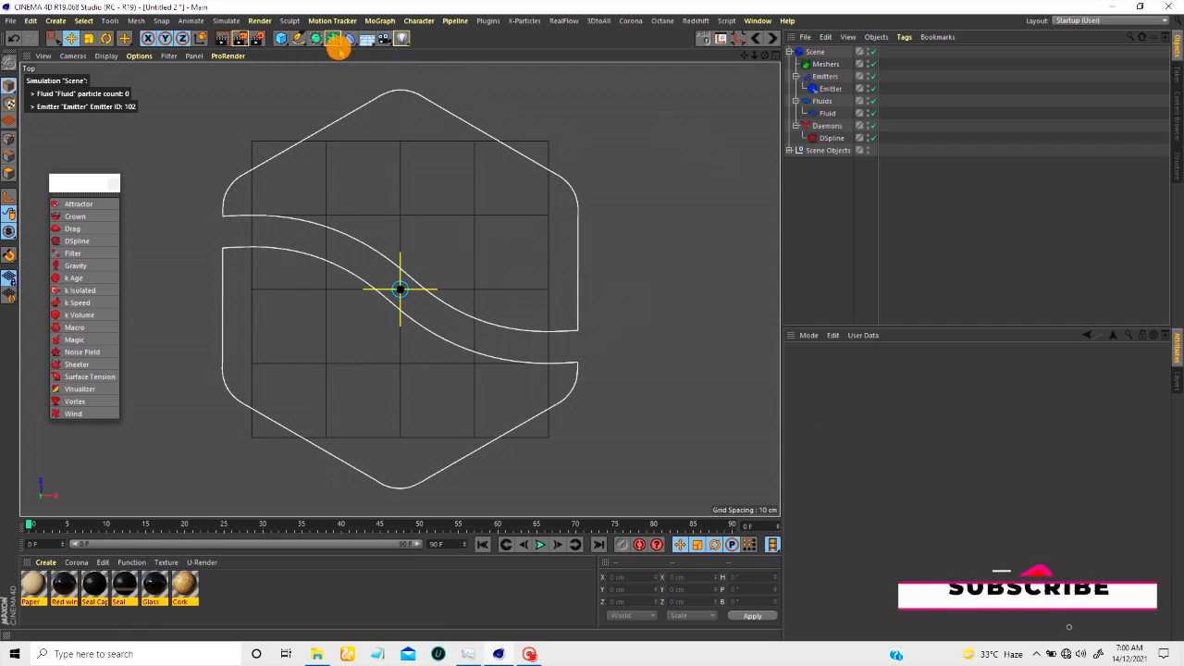
click(298, 38)
drag(309, 280, 482, 280)
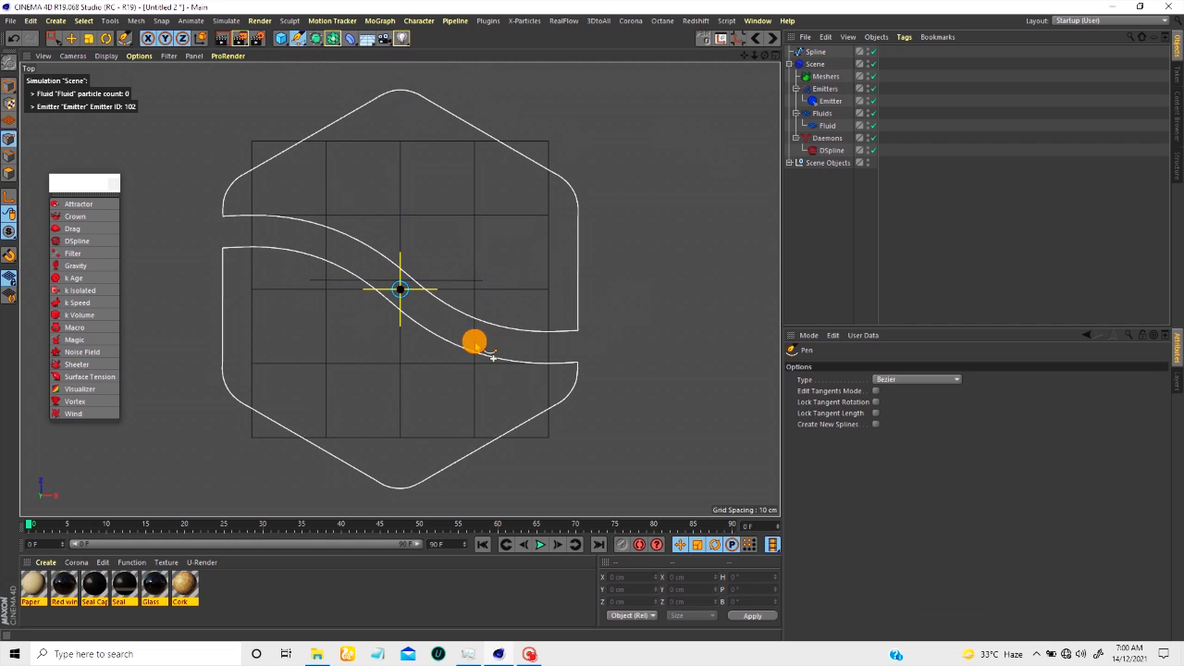
Step: In the perspective view, raise the spline vertically to about 52.5 cm, above the bottle
key(F1)
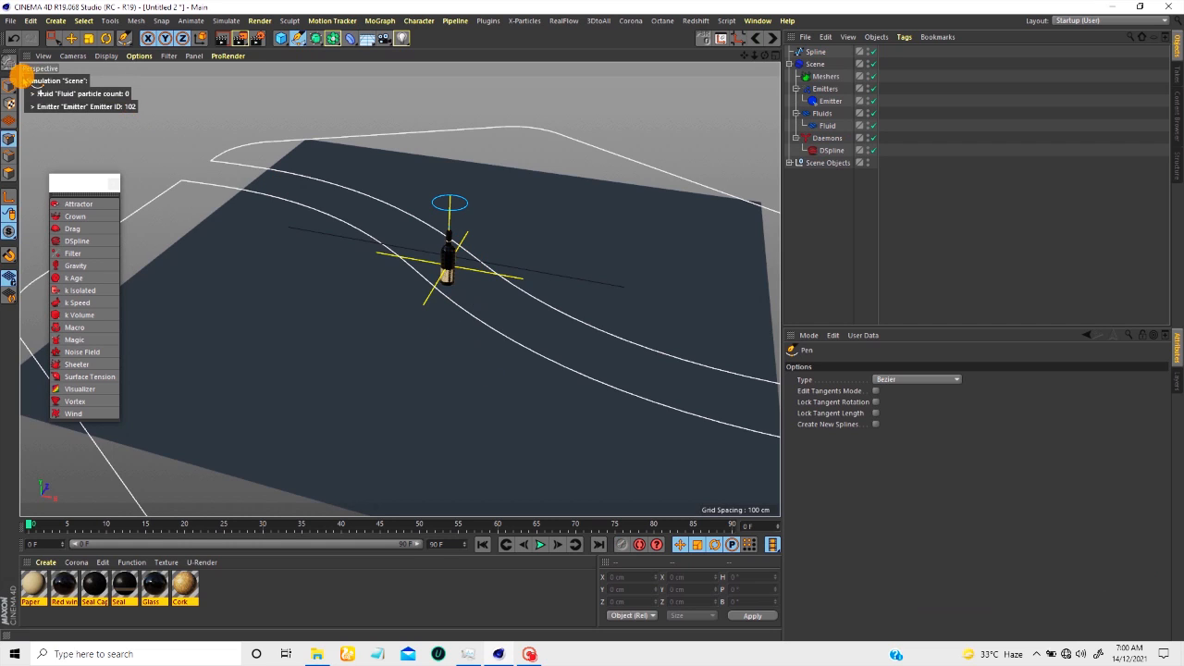
click(71, 38)
click(807, 51)
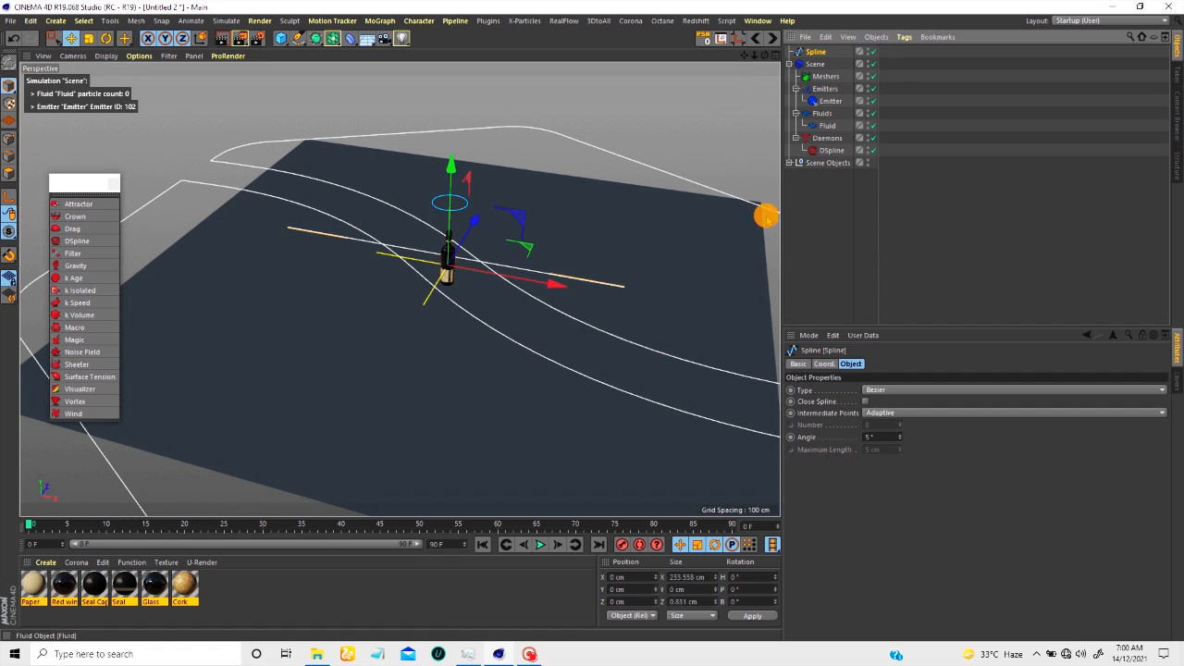
drag(441, 181, 444, 22)
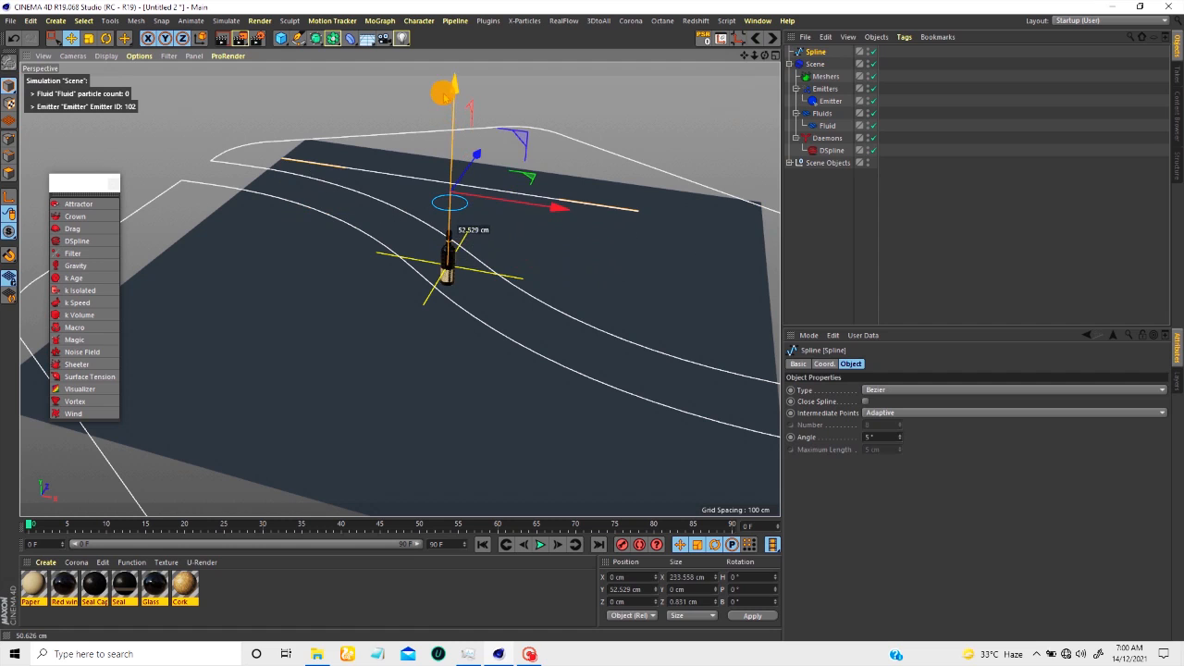
Step: Turn off the display icon and the info text of the RealFlow Scene object
click(811, 64)
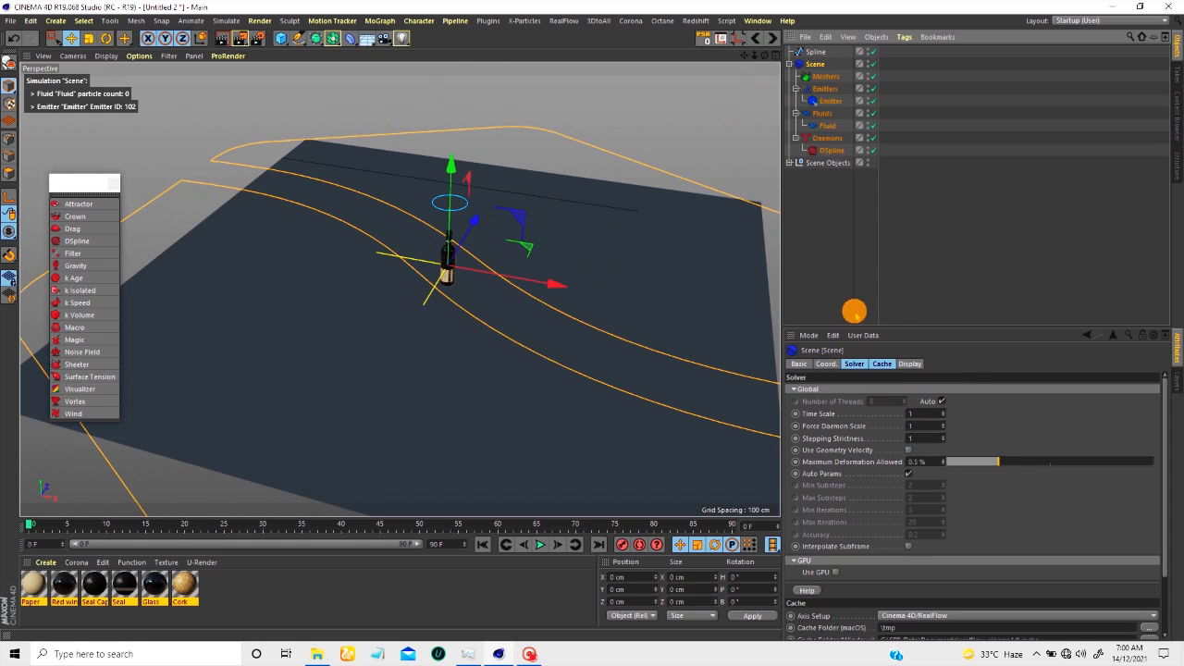
click(910, 363)
click(842, 390)
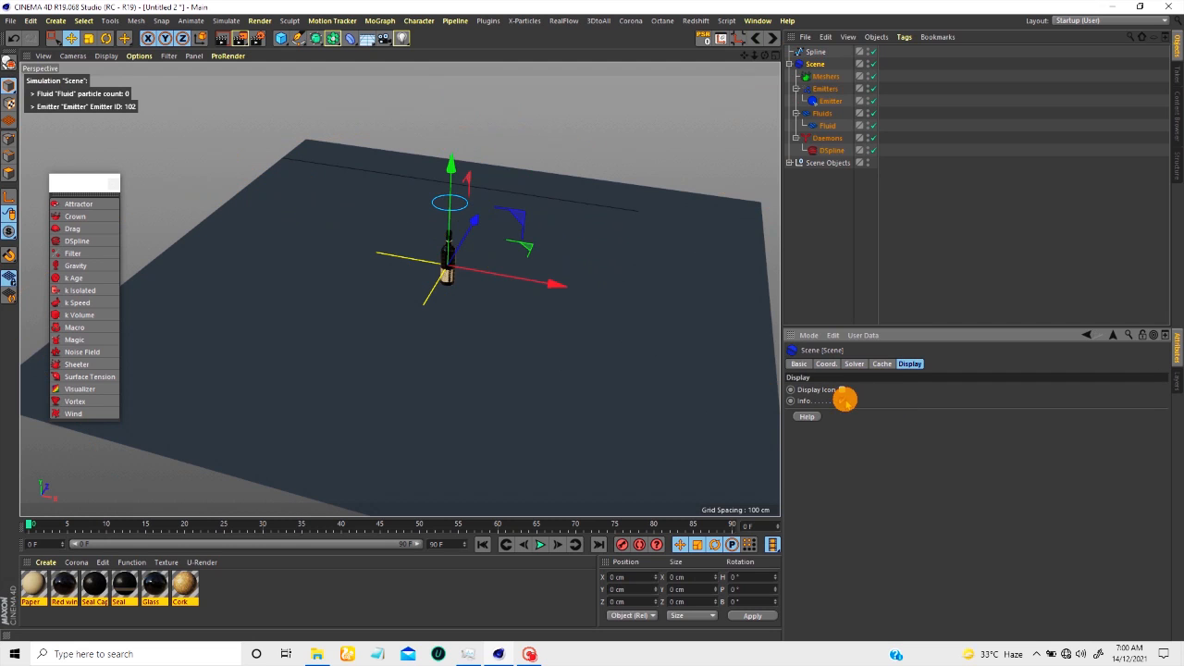
click(842, 401)
click(964, 248)
Step: Add an Align to Spline tag to the emitter and assign the drawn spline as its spline path
scroll(449, 240, up, 1)
scroll(452, 236, up, 1)
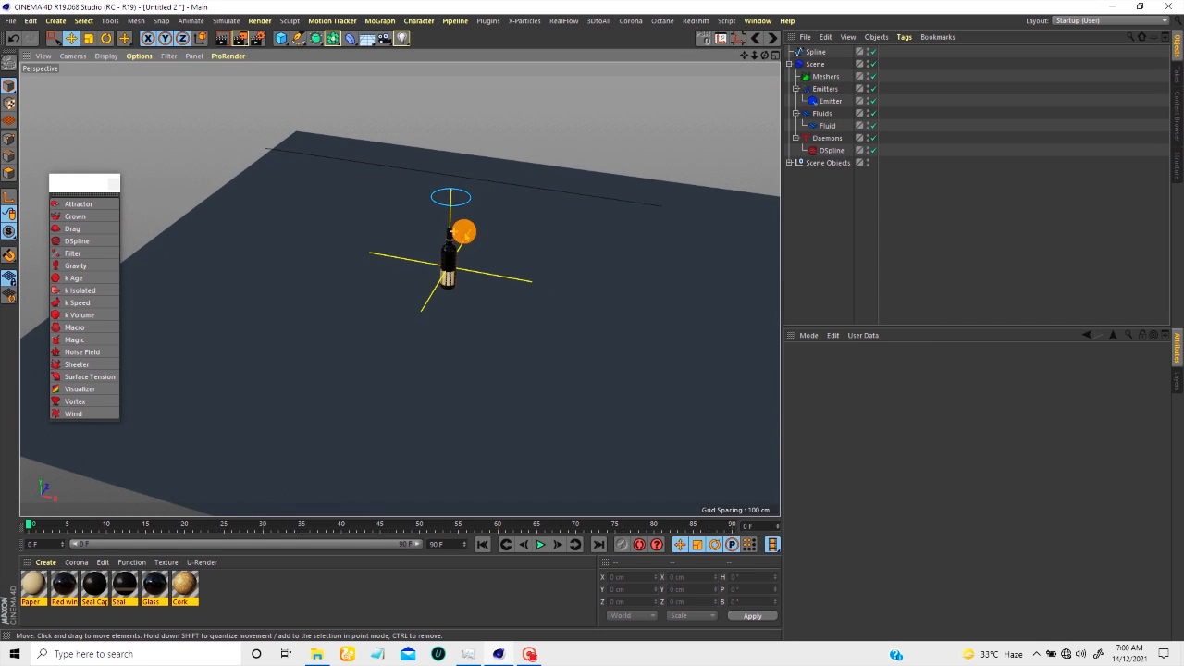
alt+drag(475, 235, 352, 136)
alt+drag(418, 169, 274, 98)
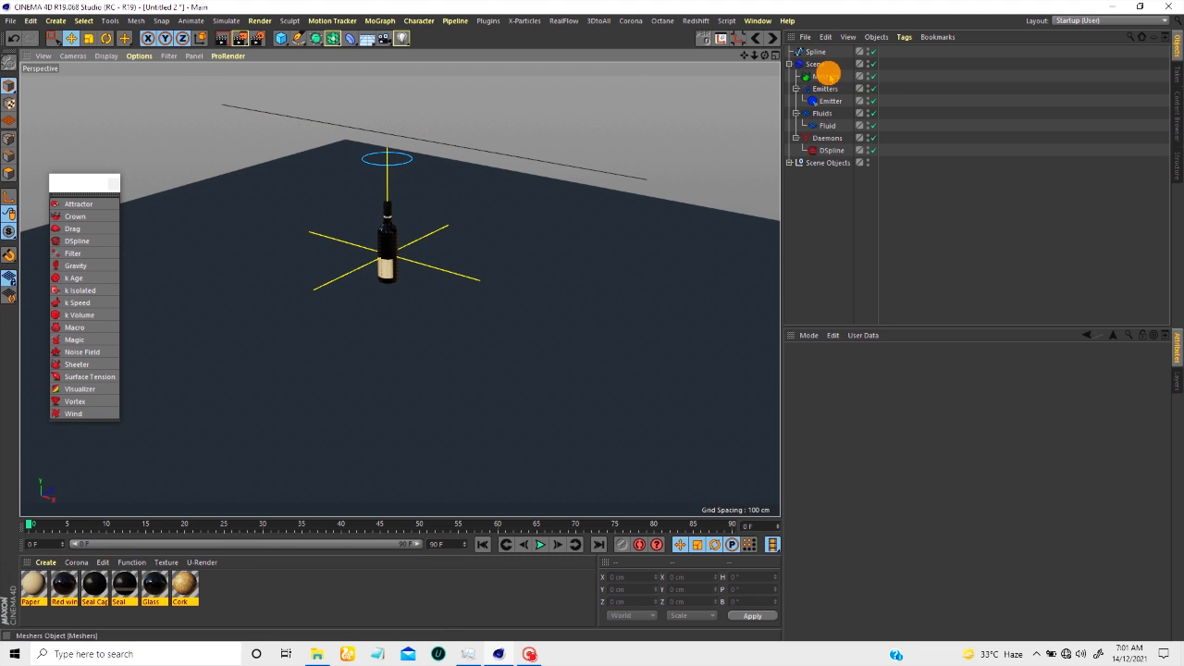
right_click(825, 104)
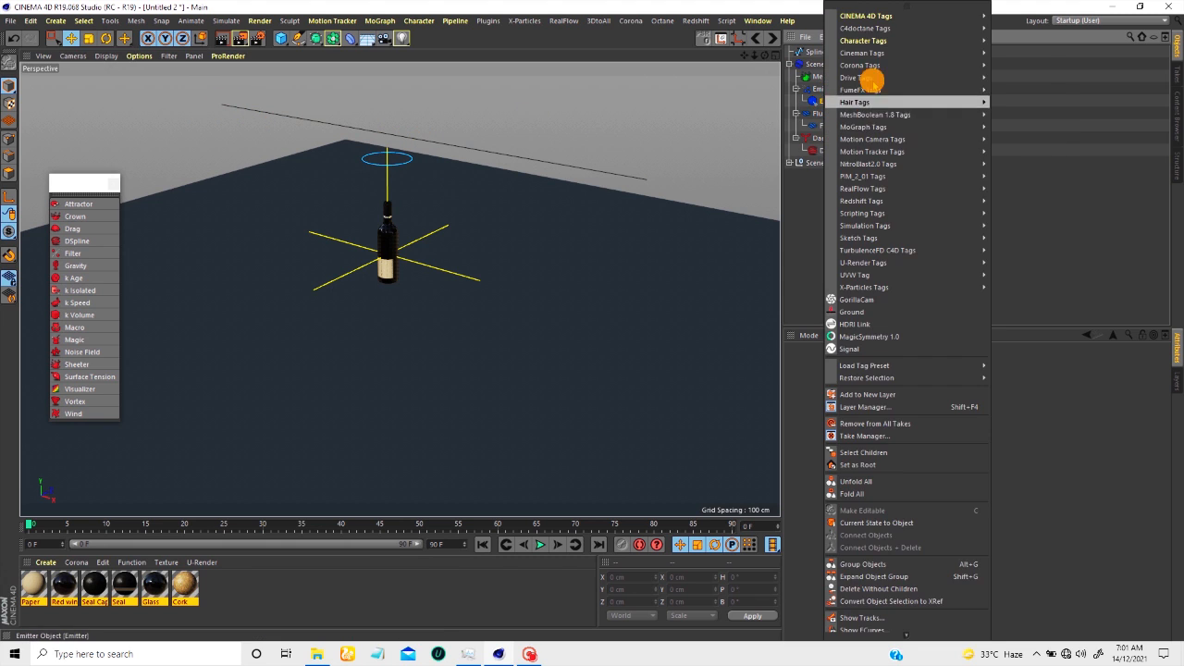
mouse_move(869, 16)
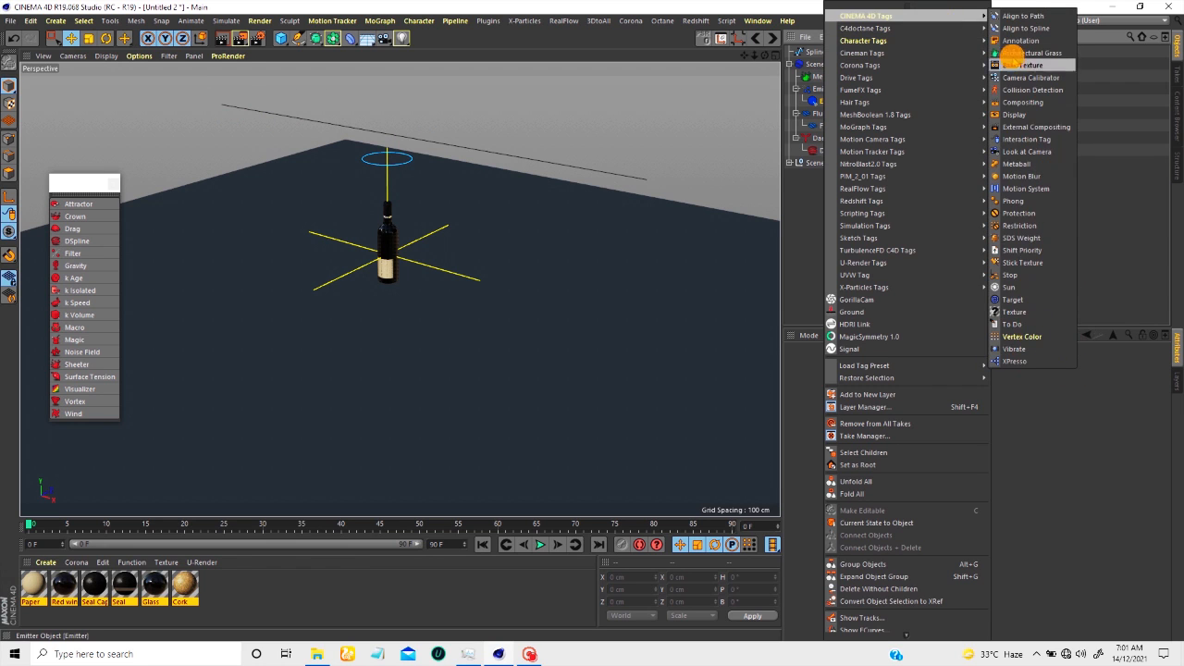
click(1017, 27)
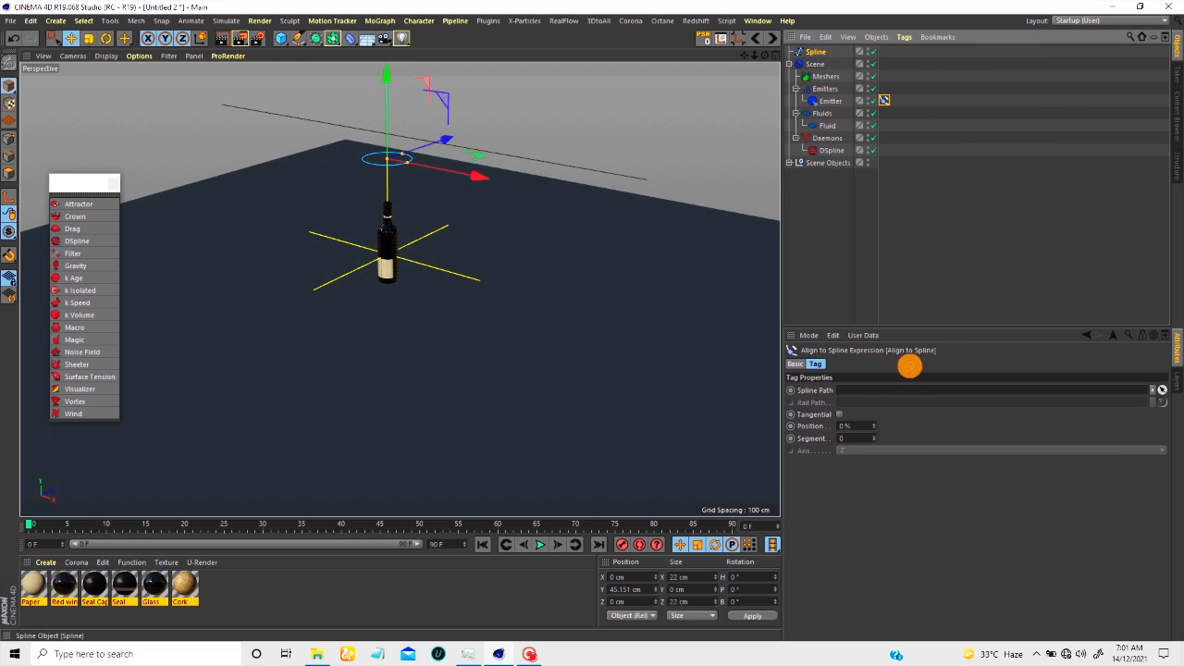
drag(862, 392, 862, 391)
Step: Rotate the emitter's bank to -90° so that it emits along the spline
alt+middle_drag(268, 127, 355, 209)
alt+right_drag(323, 190, 333, 101)
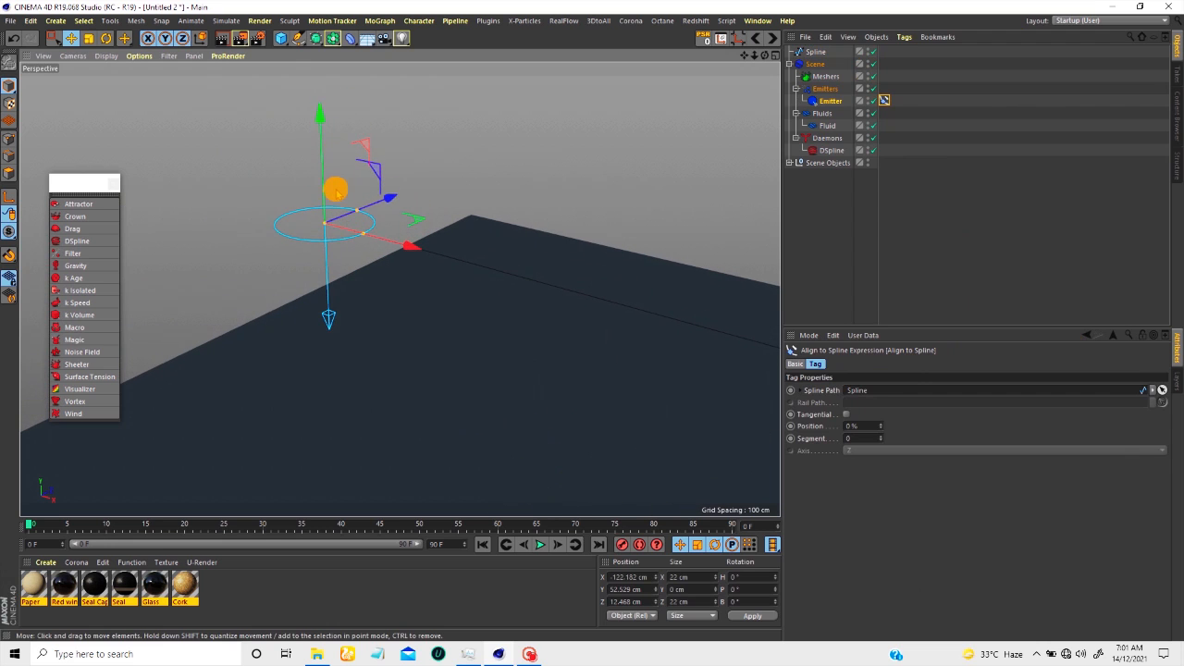
key(r)
drag(377, 224, 308, 145)
Step: Move the daemons palette aside and assign the drawn spline as the DSpline daemon's spline object
scroll(414, 249, down, 1)
alt+drag(421, 272, 370, 276)
alt+right_drag(371, 232, 410, 238)
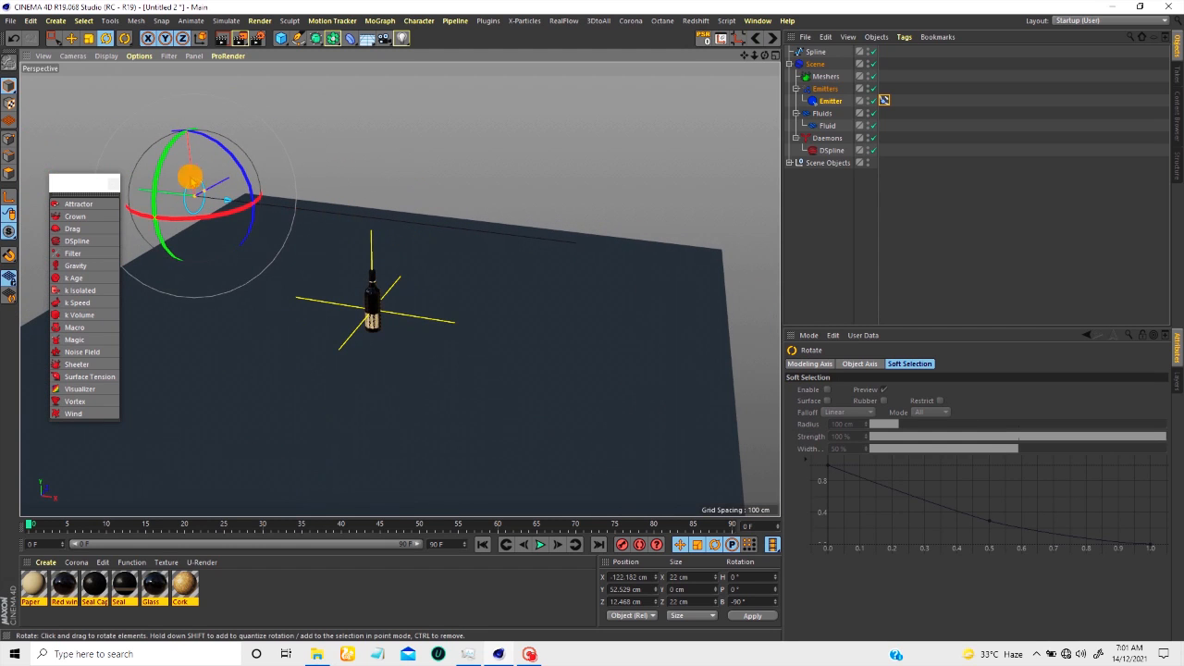
drag(87, 180, 67, 157)
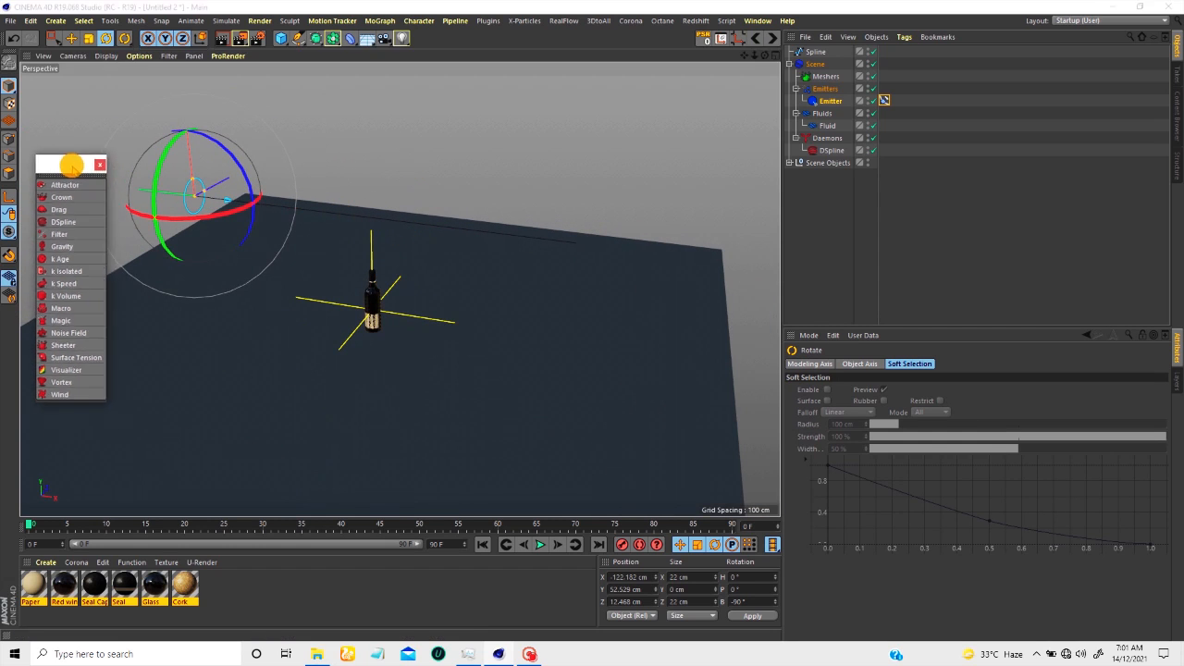
click(816, 181)
click(831, 149)
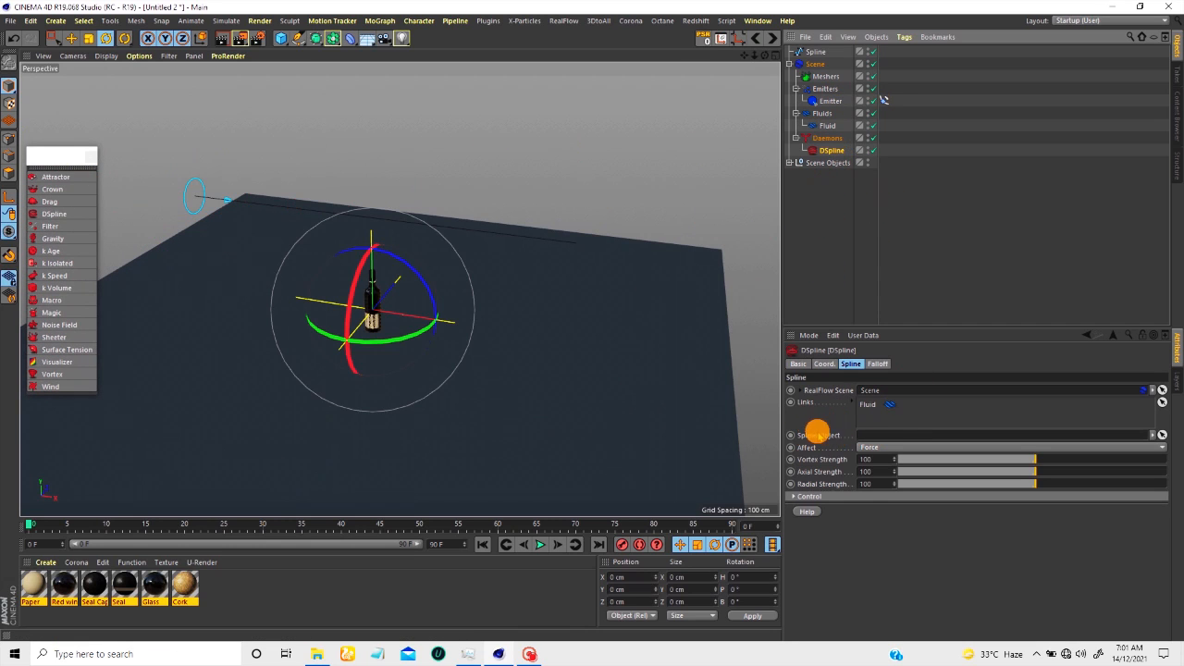
drag(815, 52, 853, 76)
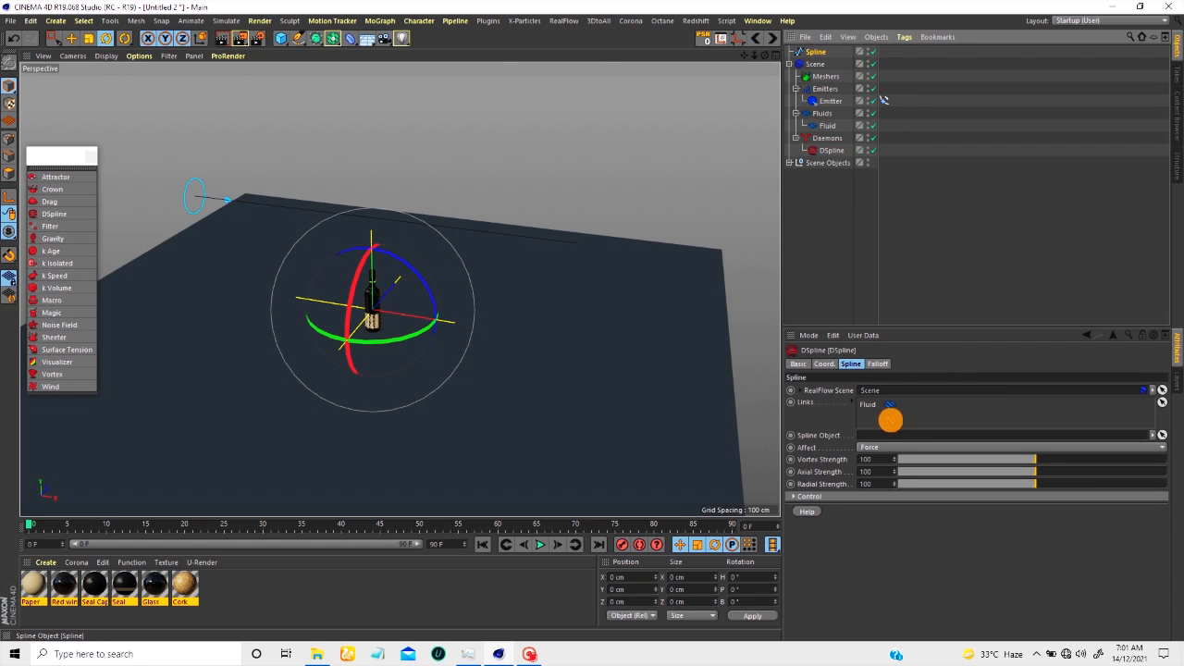
drag(873, 435, 873, 434)
Step: Examine the spline control circles under the DSpline daemon, checking each one's location along the spline and its parameters
alt+drag(589, 230, 225, 76)
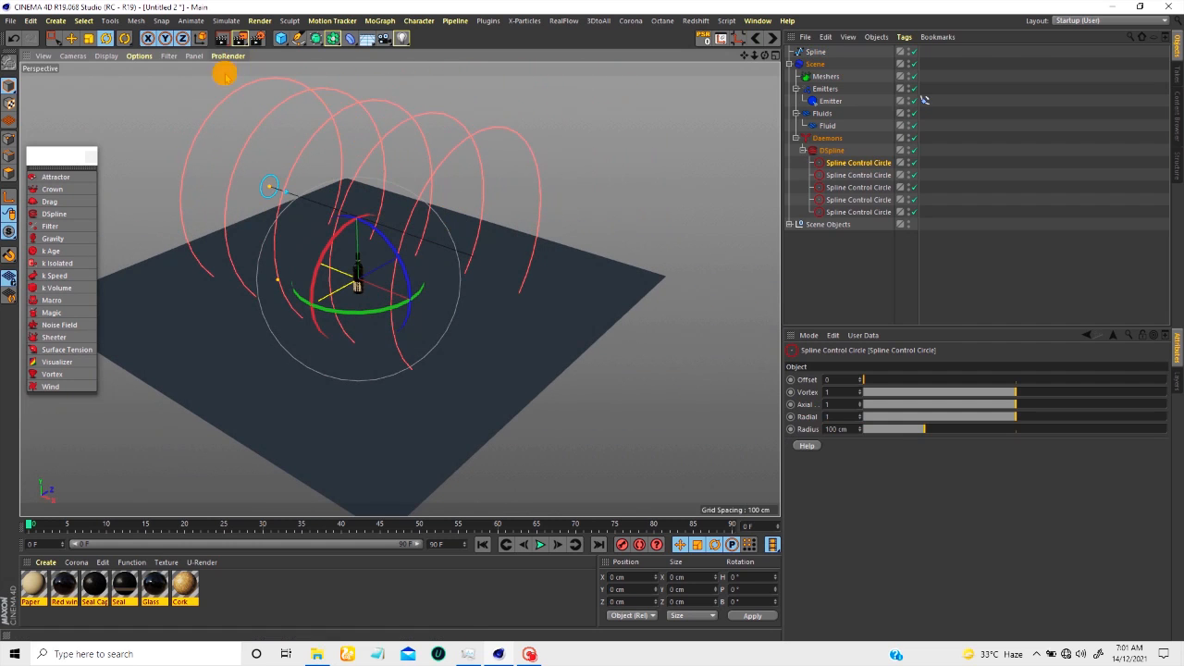
click(842, 176)
click(842, 187)
click(843, 200)
click(847, 212)
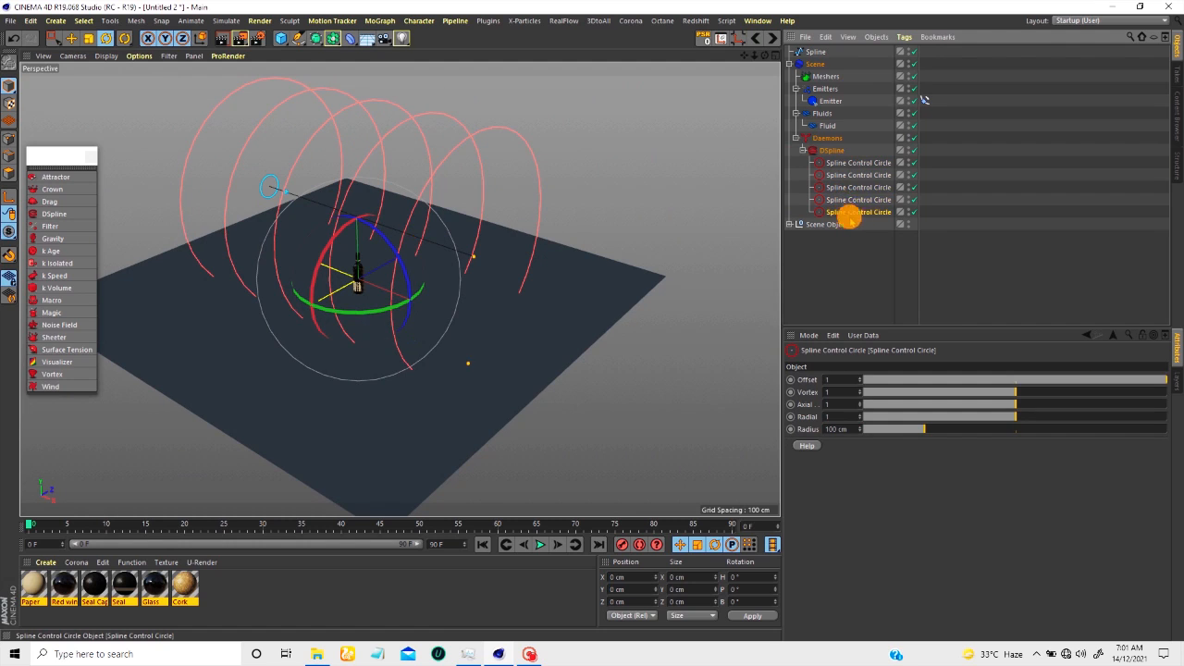
click(847, 162)
click(844, 188)
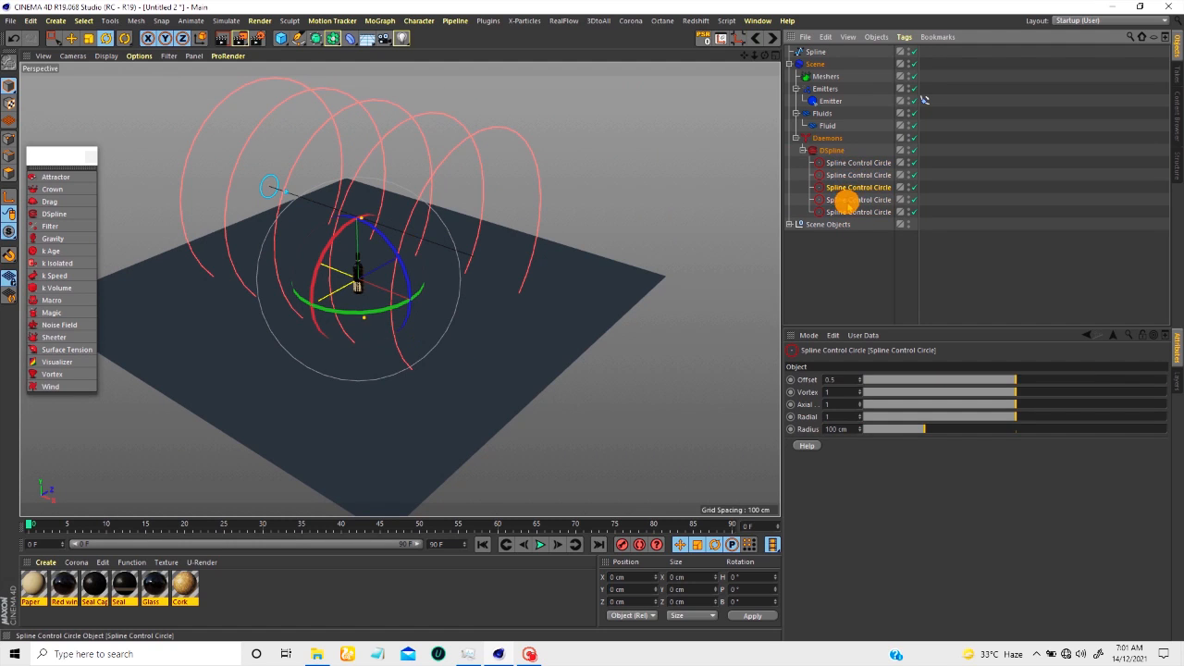
Step: Check the last two spline control circles' parameters and review the DSpline daemon's Affect options, keeping Force
click(846, 200)
click(849, 212)
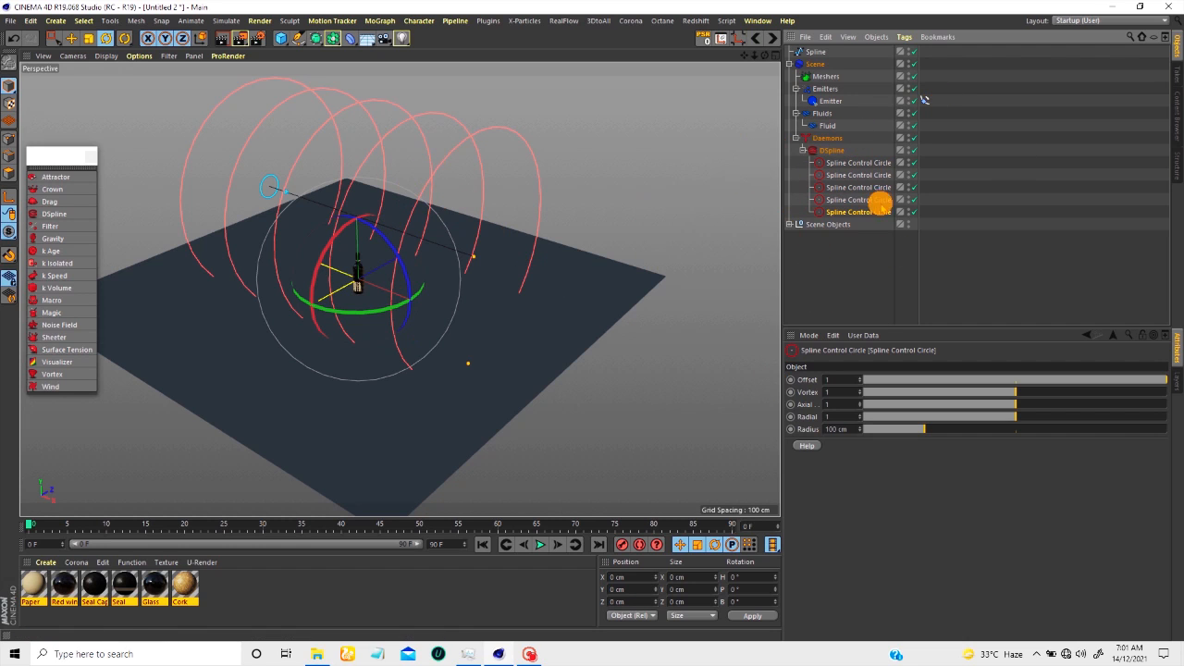
click(832, 149)
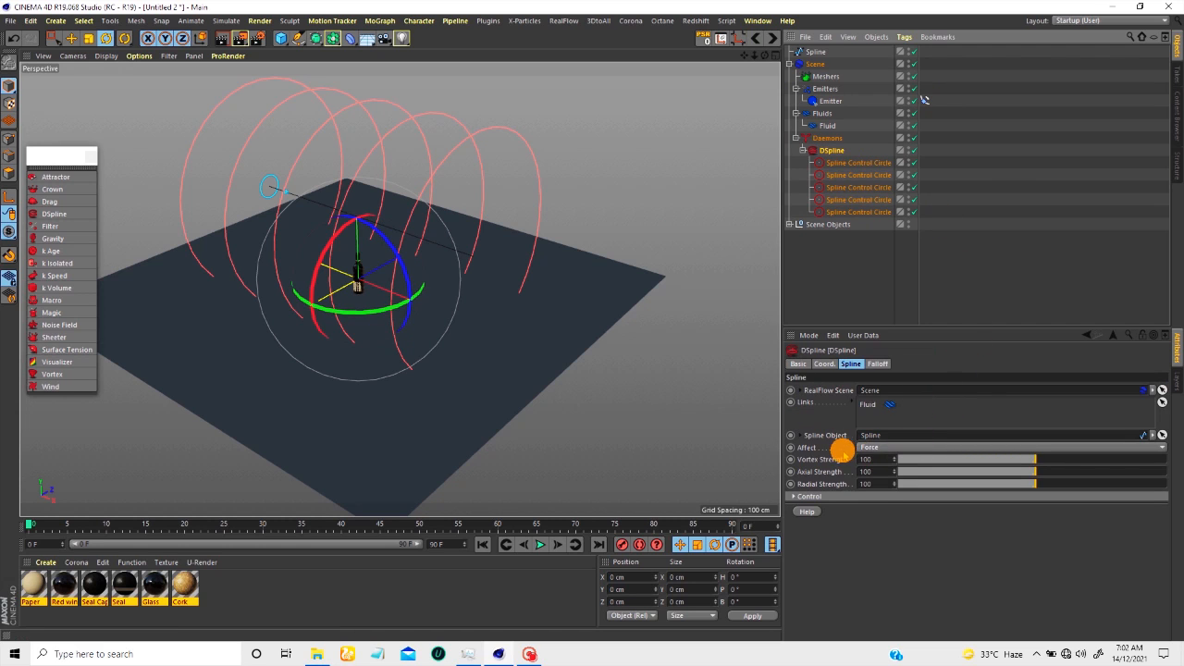
click(886, 448)
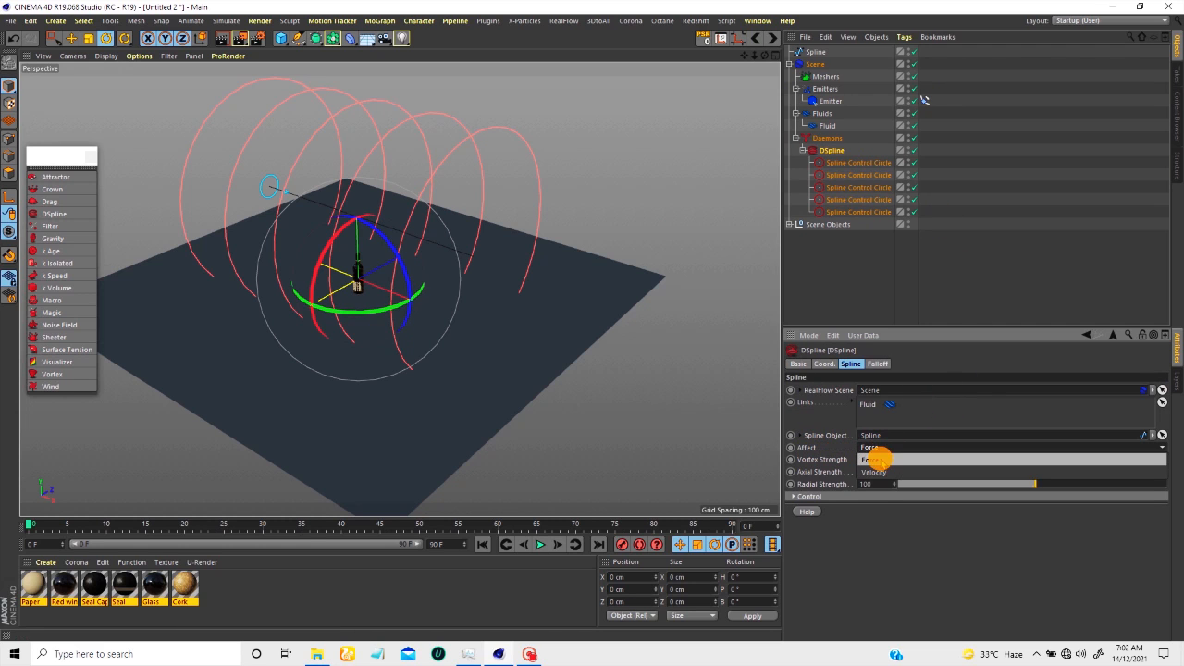
click(899, 459)
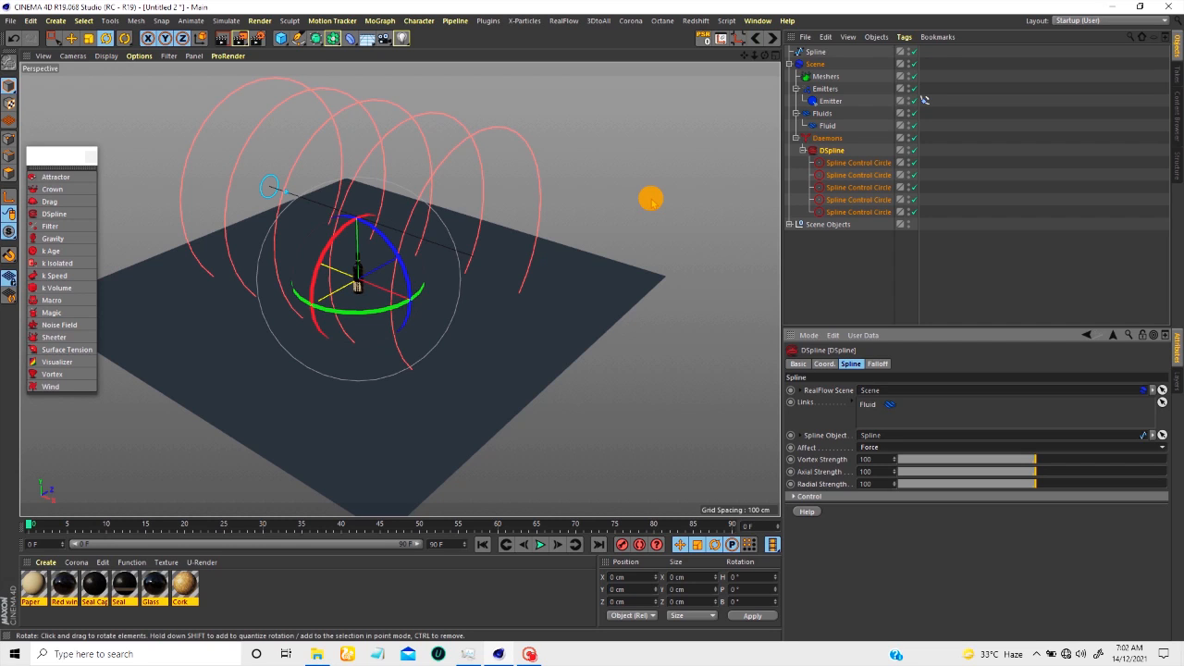
Step: Set the DSpline daemon's Radial, Axial and Vortex Strength to 0 and play the simulation to watch the emitted particles
double_click(880, 484)
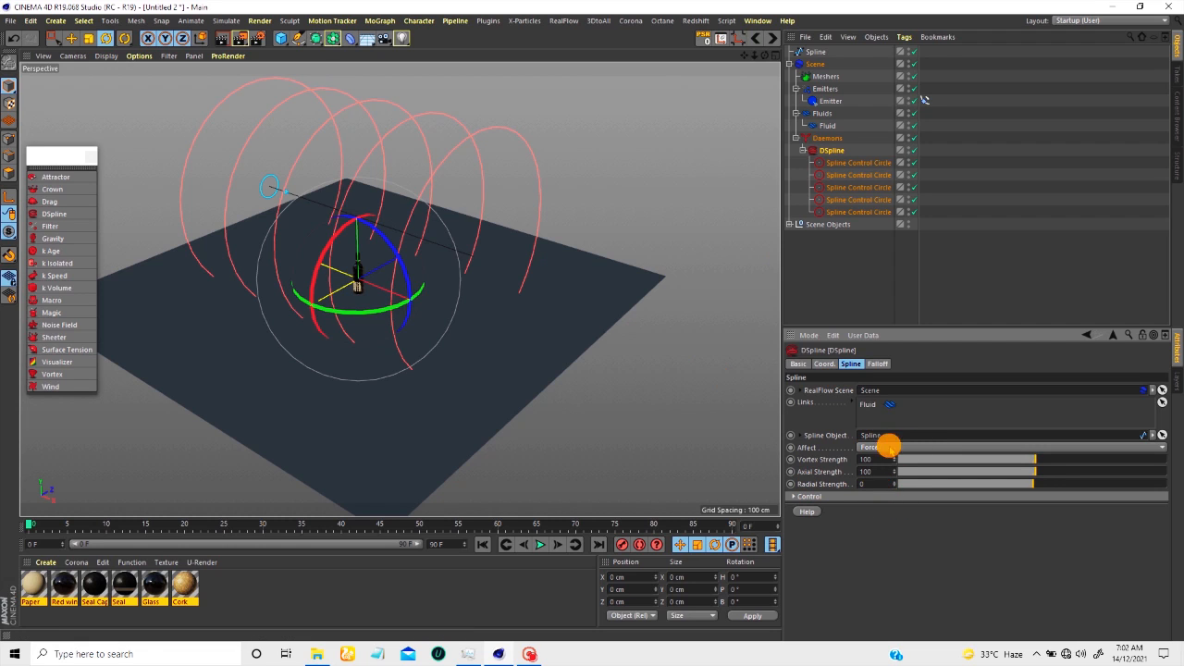
drag(887, 475, 822, 463)
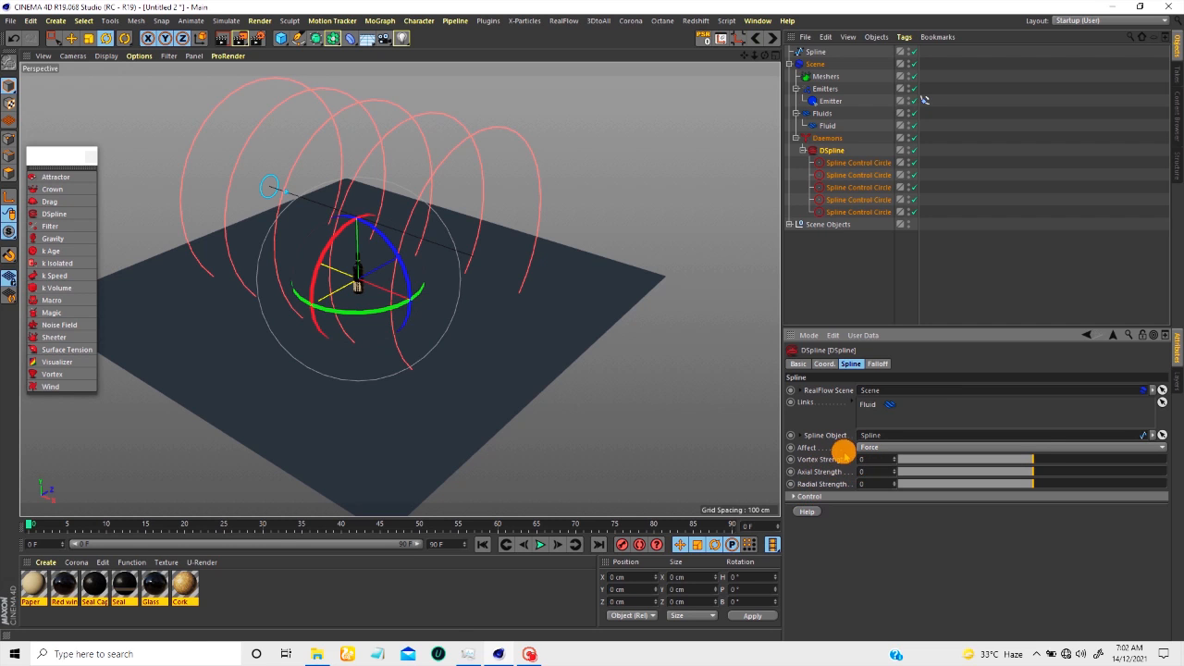
alt+drag(282, 192, 203, 145)
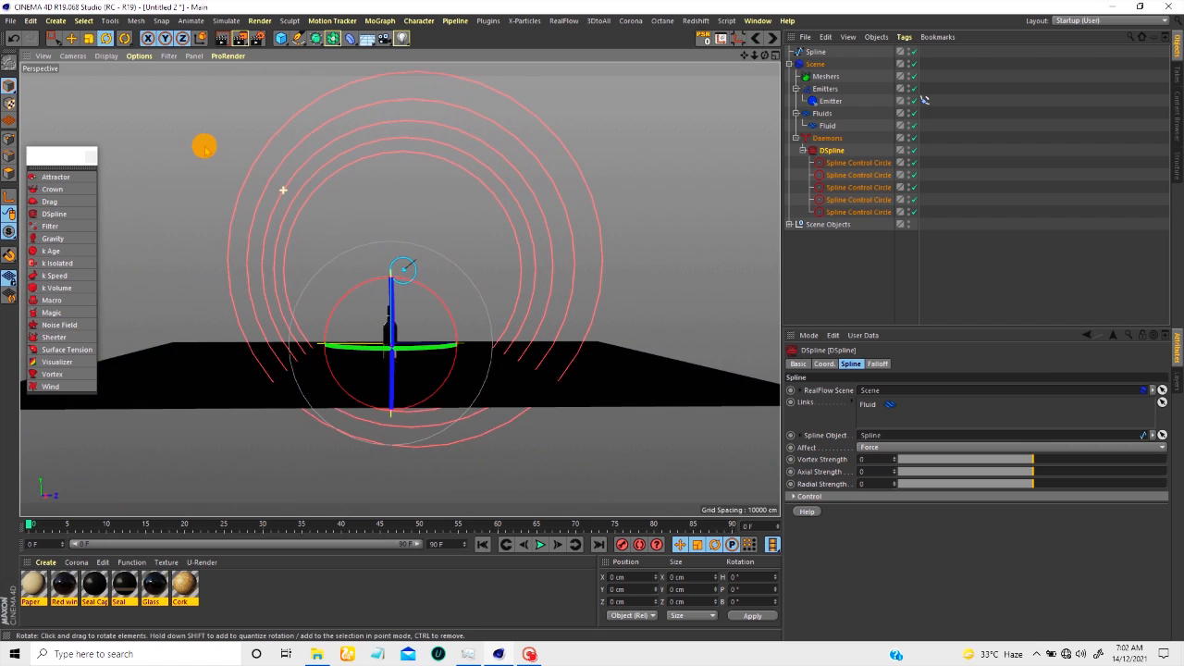
alt+right_drag(405, 269, 409, 219)
mouse_move(399, 262)
alt+mouse_down()
mouse_move(400, 273)
mouse_move(404, 262)
alt+mouse_up()
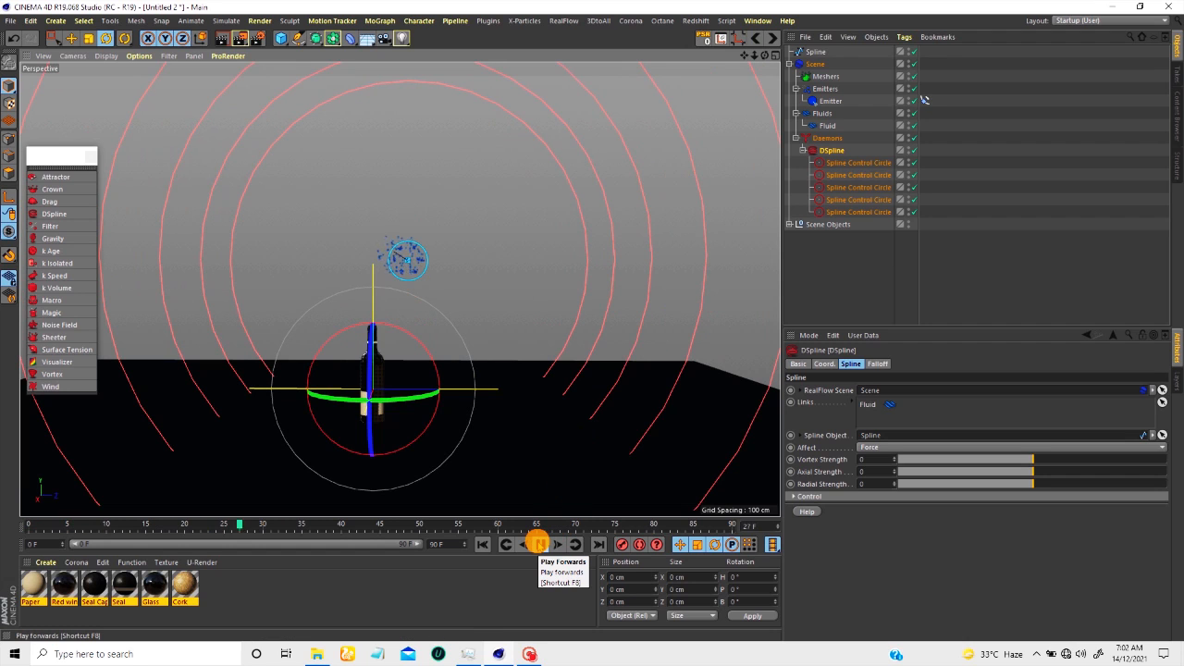
alt+drag(404, 251, 378, 252)
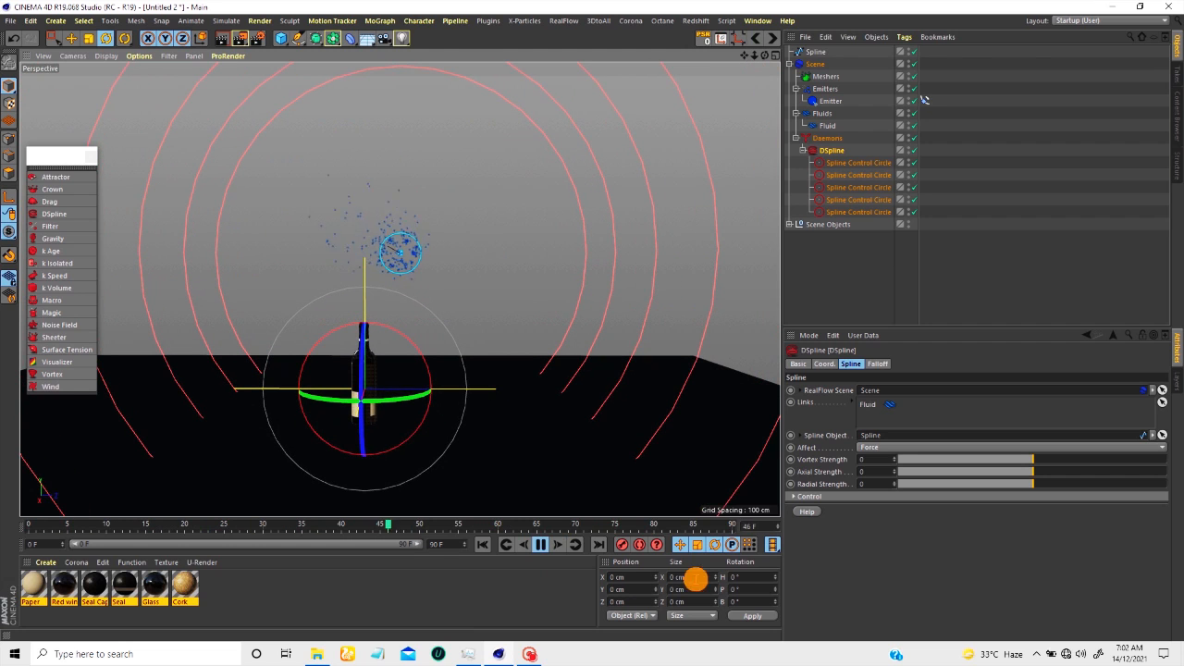
click(542, 544)
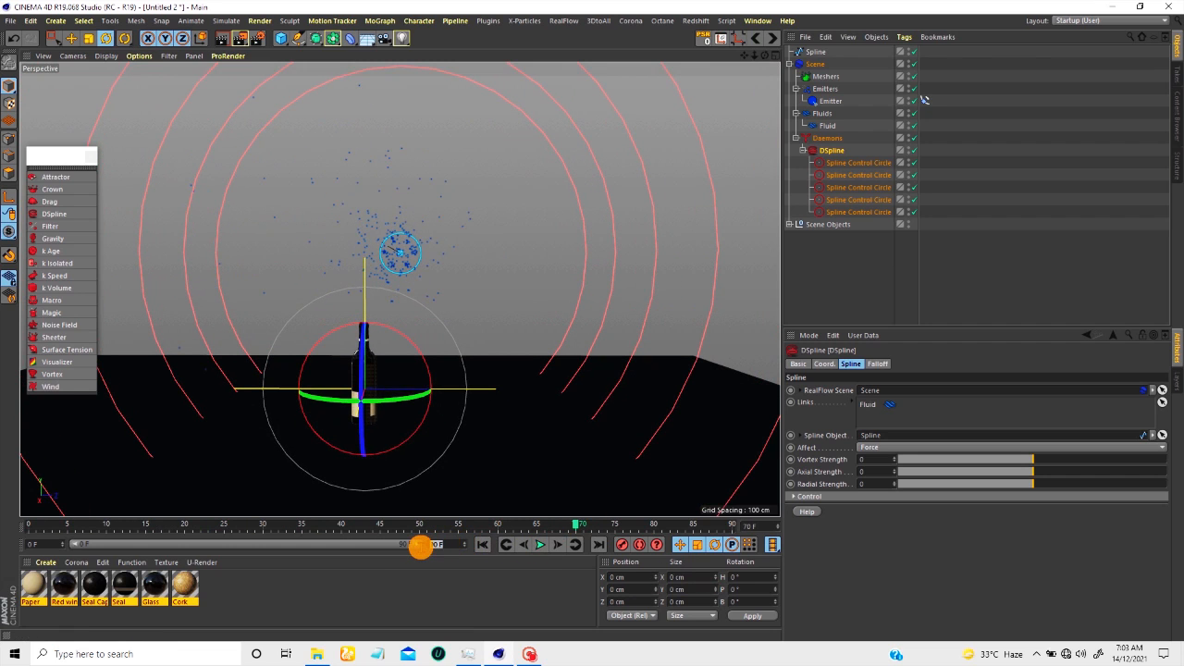
Step: Set the animation's end frame to 250 and extend the preview range to 250 F
text(0)
key(Return)
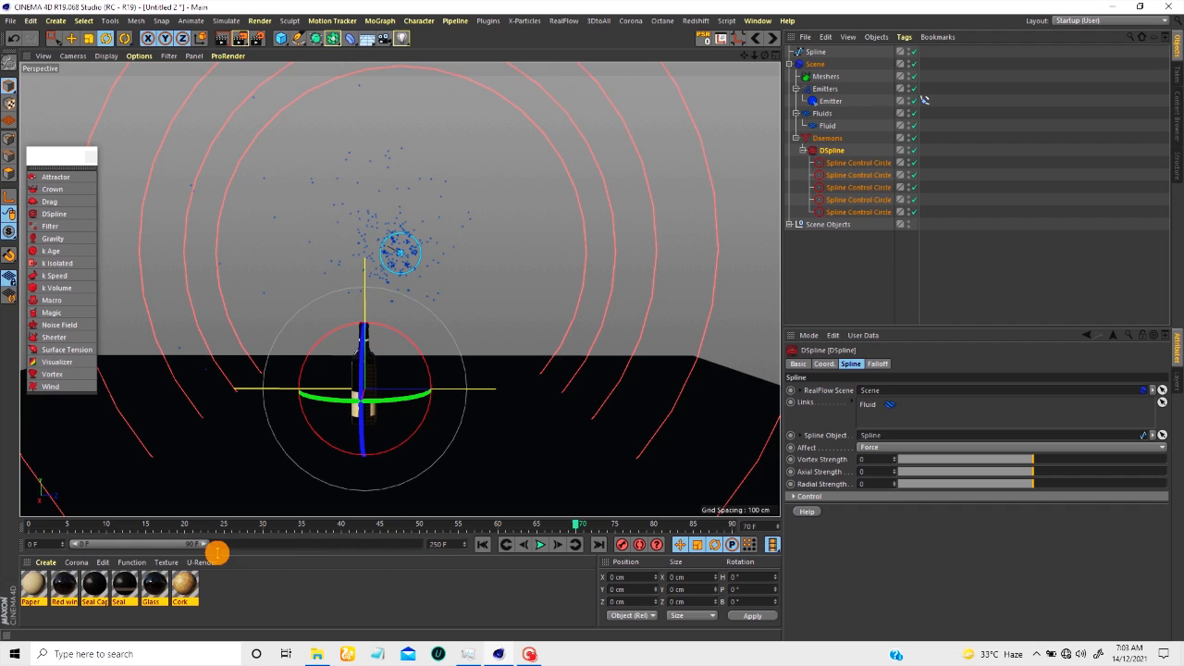
drag(202, 544, 424, 544)
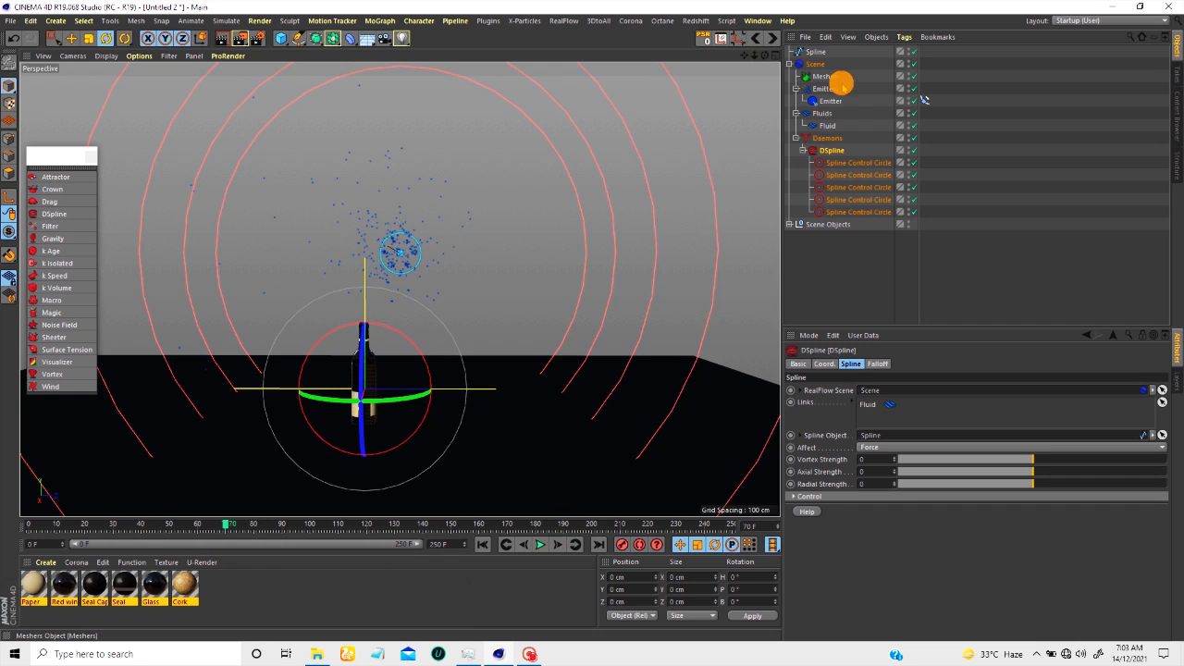
Step: Set the fluid's Resolution to 50 and replay the simulation from the first frame to inspect the particle stream
click(825, 125)
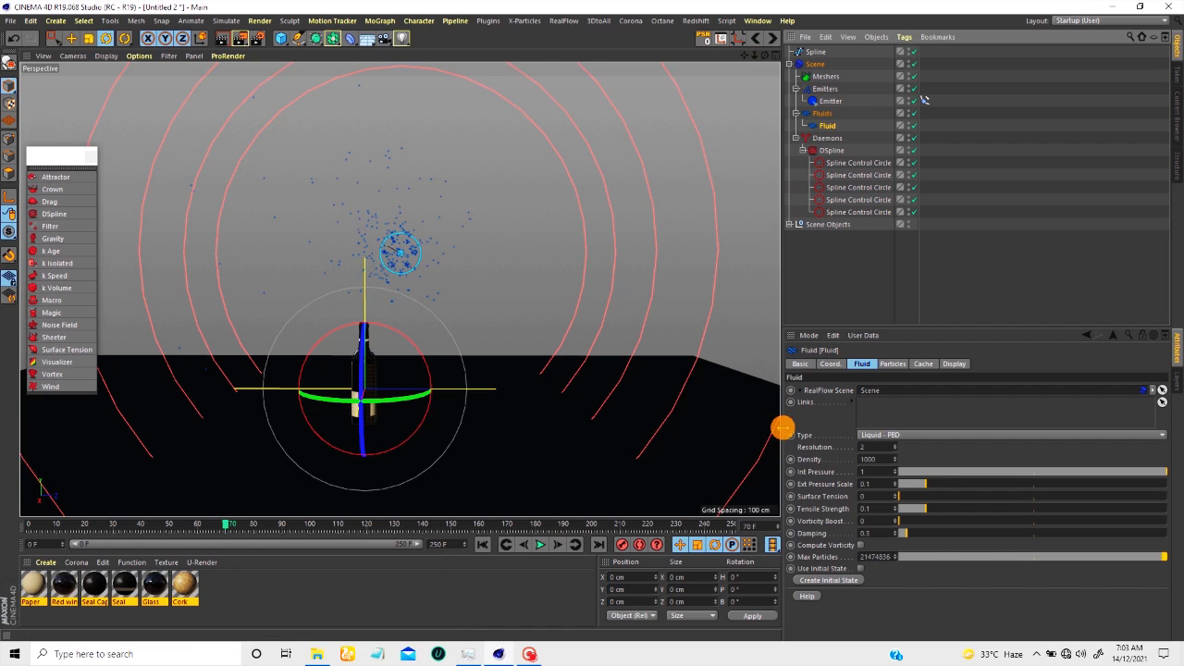
click(874, 447)
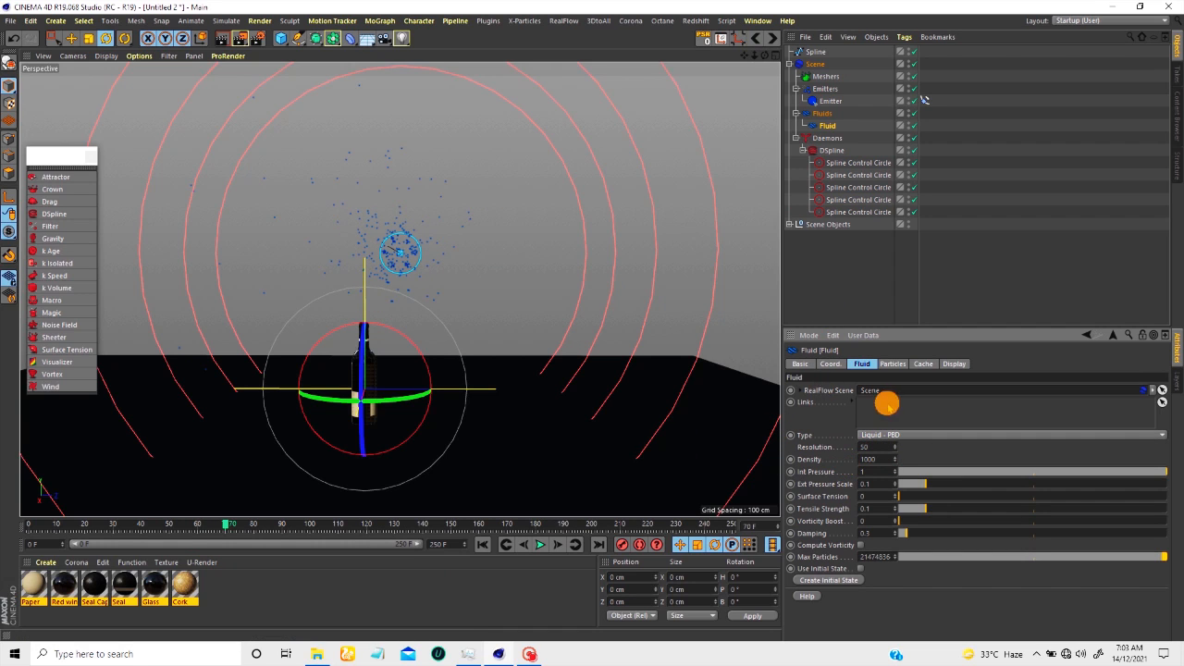
click(482, 543)
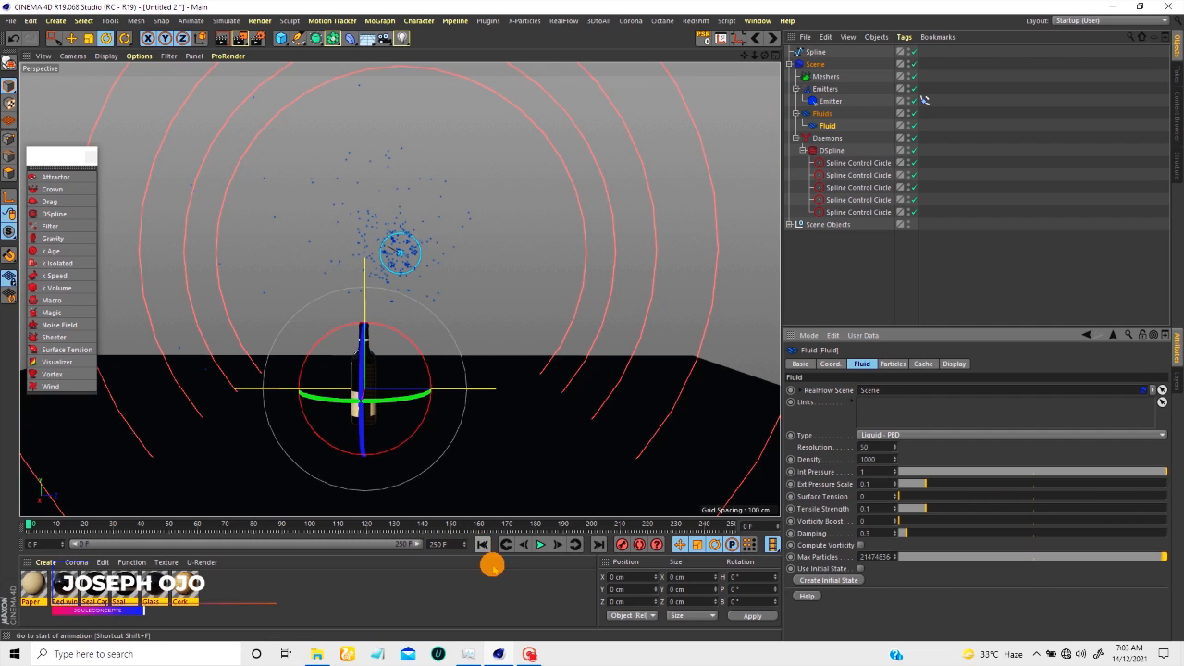
click(540, 544)
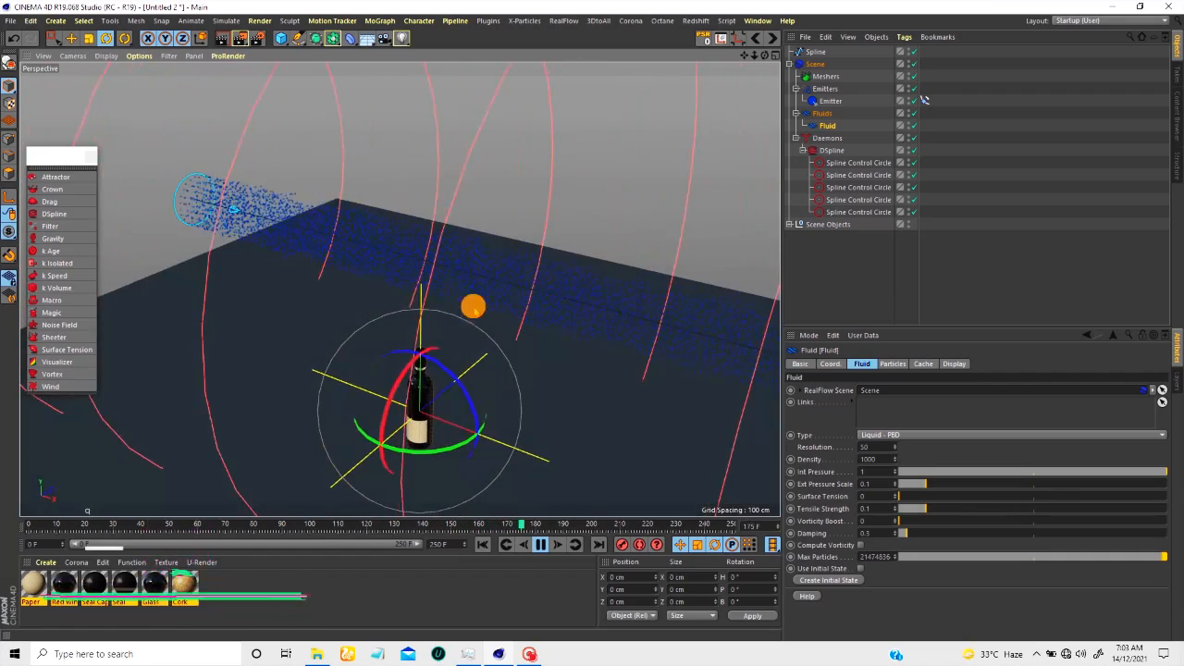
scroll(383, 315, down, 6)
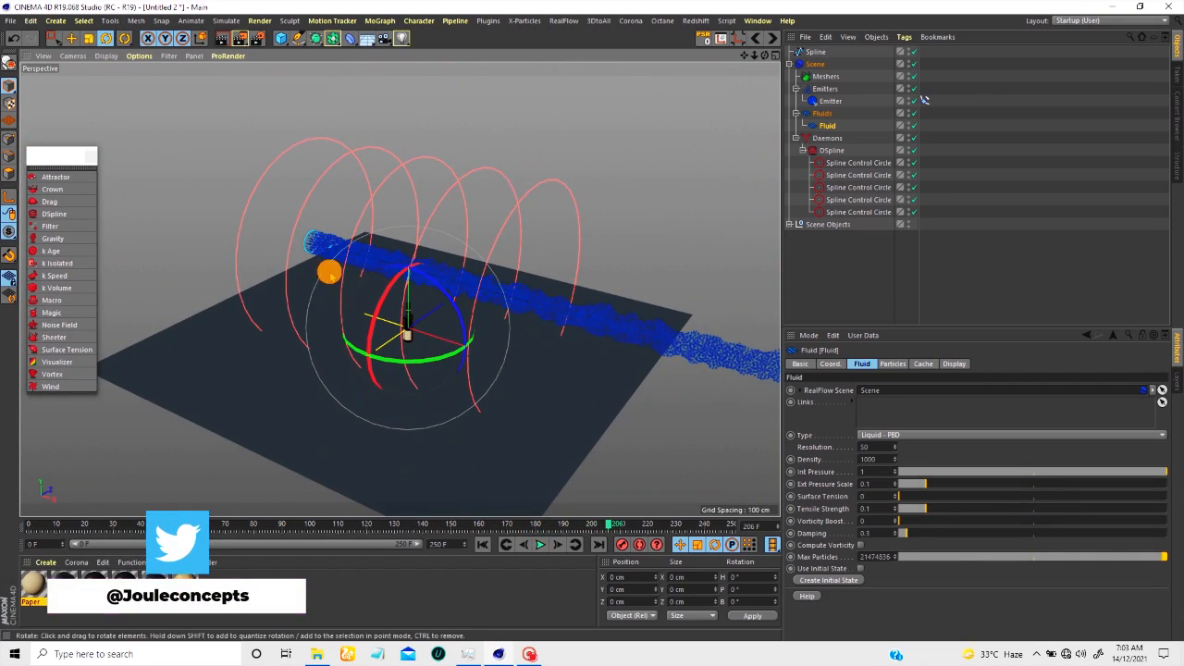
scroll(312, 207, up, 5)
alt+drag(305, 243, 494, 379)
Step: Set the DSpline daemon's Vortex Strength to 1000 and replay the simulation from the start to see its effect
click(831, 150)
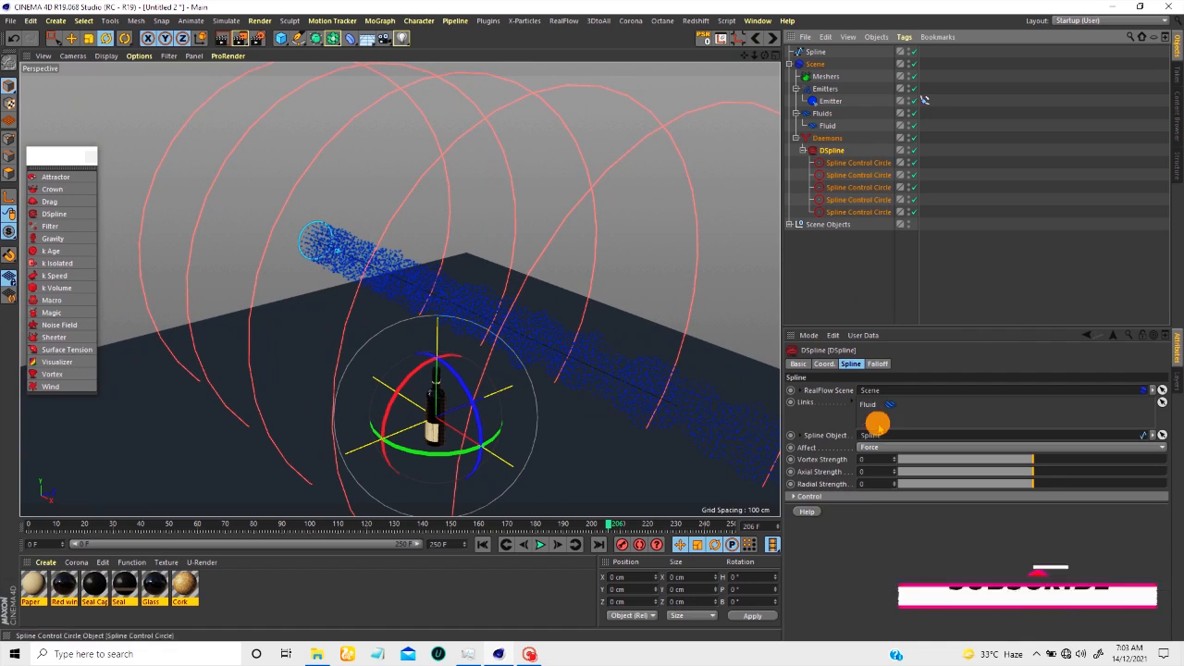
drag(866, 459, 843, 467)
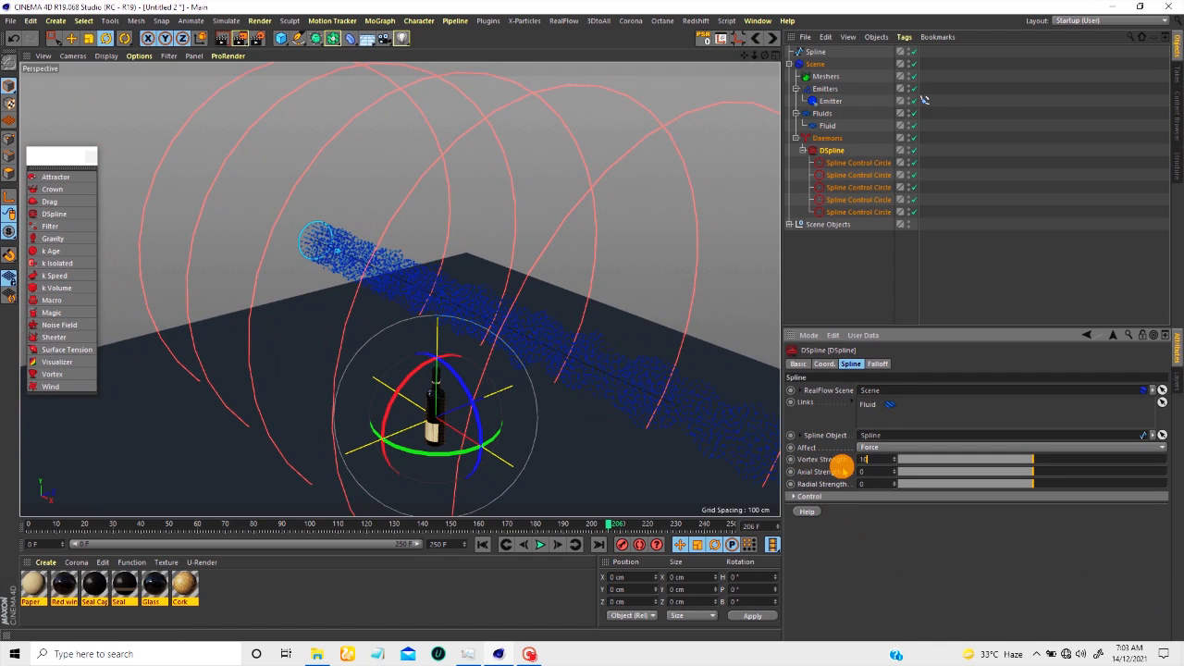
click(481, 544)
click(540, 544)
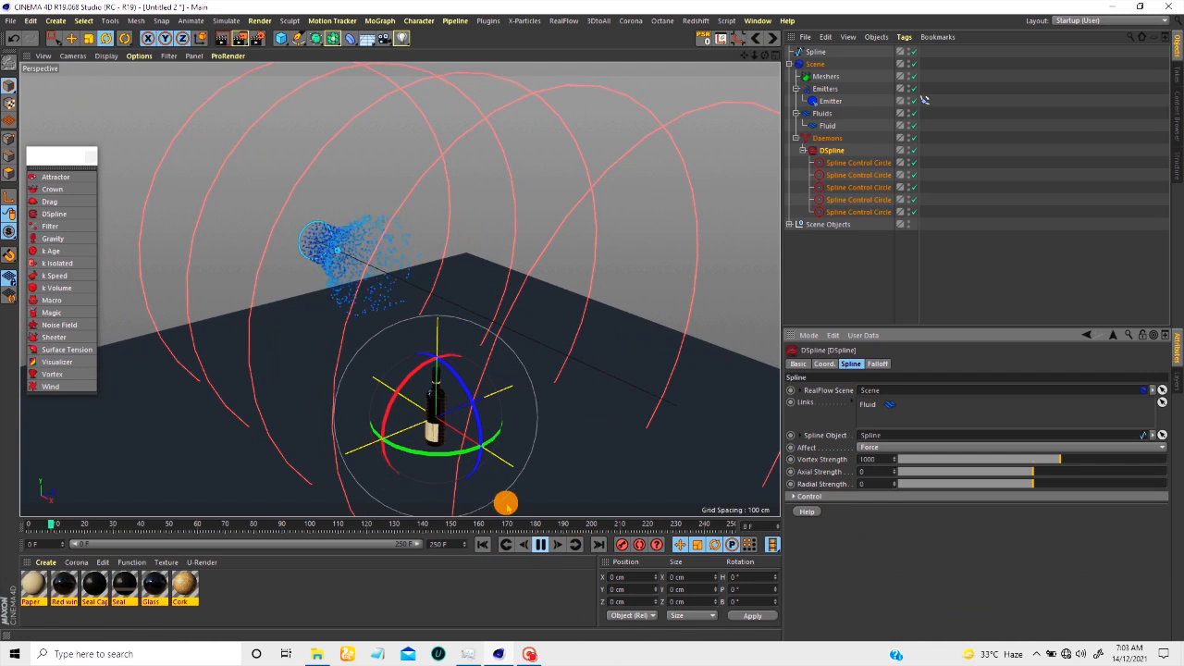
alt+drag(304, 246, 274, 258)
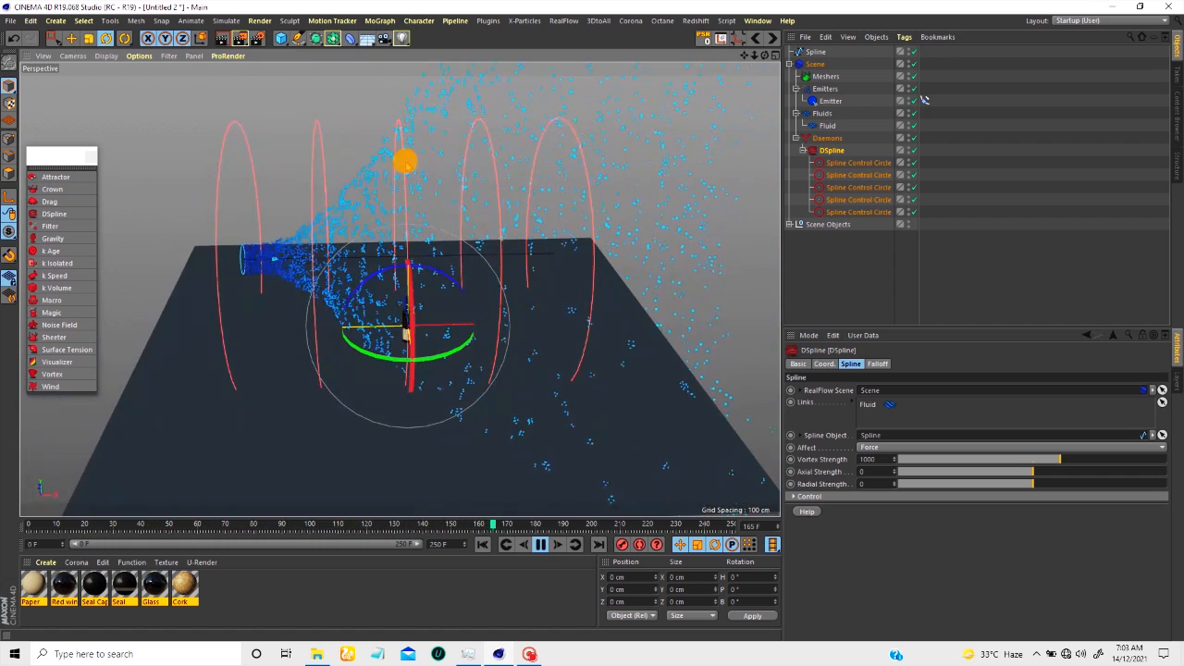
click(540, 543)
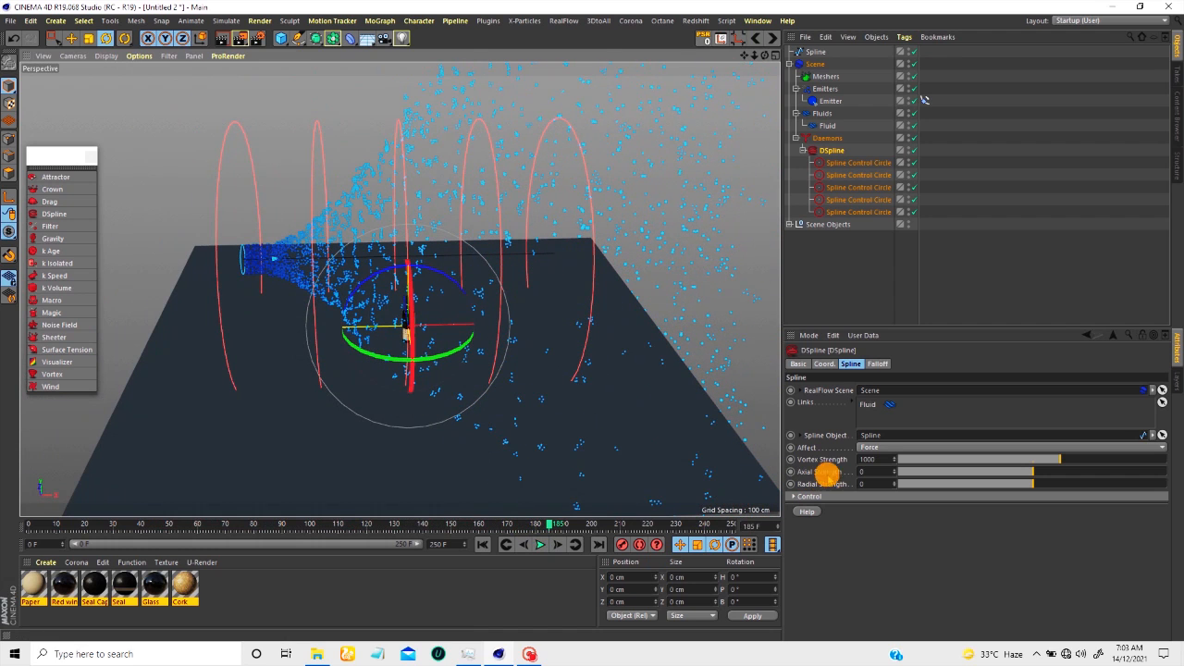
Step: Reduce the Vortex Strength to 100 and replay the simulation, inspecting the swirling fluid from several angles
click(874, 459)
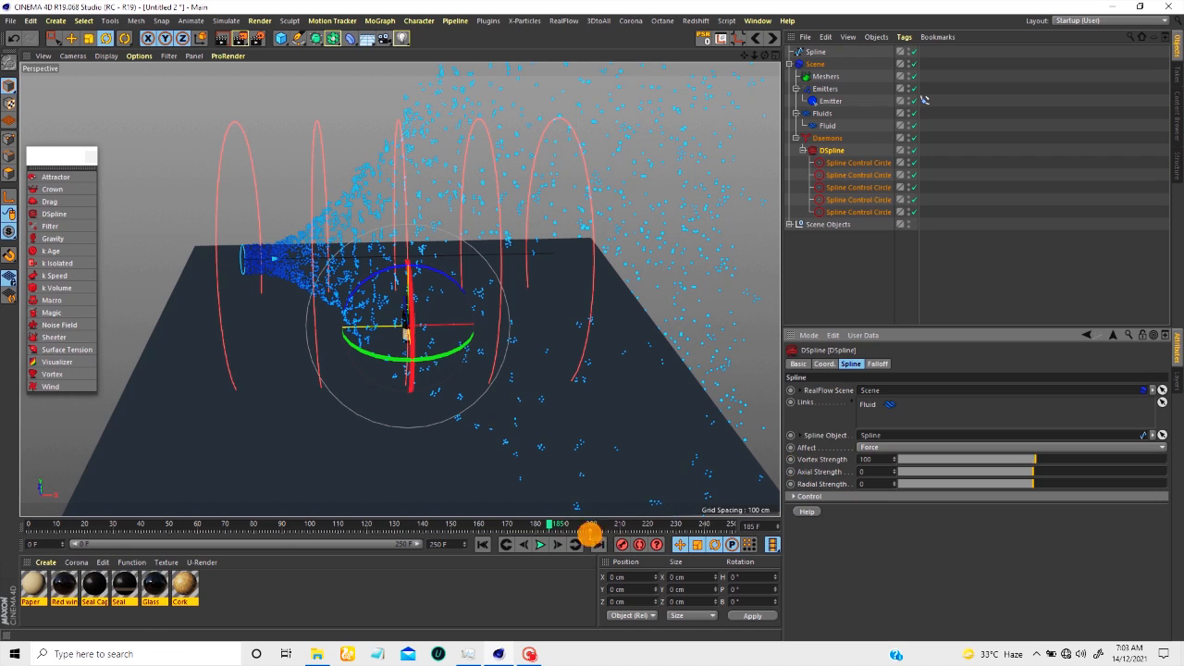
click(482, 544)
click(539, 544)
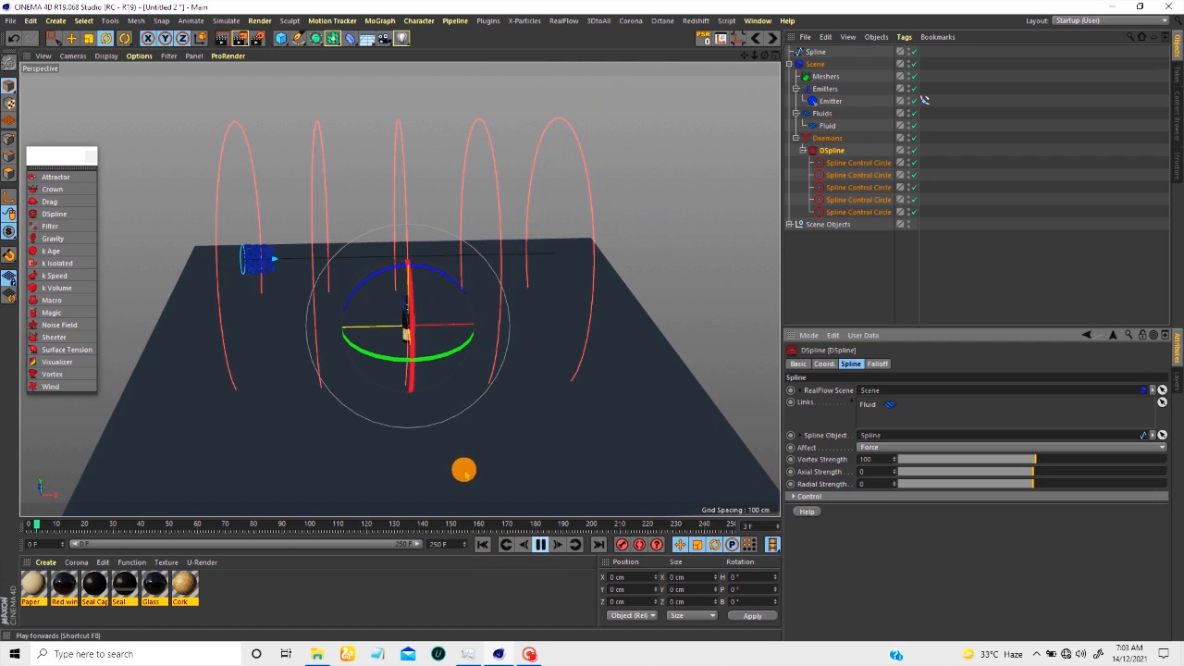
scroll(503, 282, down, 2)
mouse_move(506, 276)
alt+mouse_down()
mouse_move(600, 248)
mouse_move(654, 257)
mouse_move(600, 242)
mouse_move(286, 237)
alt+mouse_up()
mouse_move(418, 222)
alt+mouse_down()
mouse_move(454, 146)
mouse_move(432, 245)
mouse_move(454, 231)
mouse_move(576, 252)
mouse_move(544, 260)
alt+mouse_up()
alt+right_drag(466, 222, 492, 187)
mouse_move(302, 205)
alt+mouse_down()
mouse_move(479, 197)
mouse_move(481, 186)
mouse_move(286, 198)
mouse_move(305, 222)
alt+mouse_up()
click(540, 544)
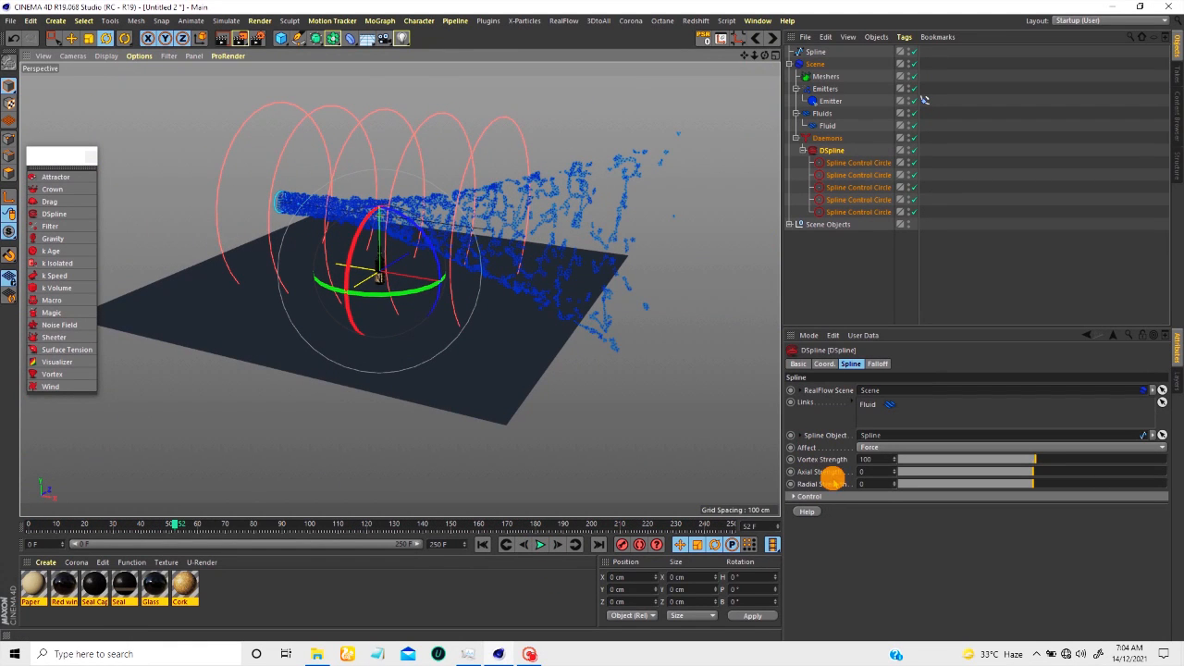
Step: Set the Vortex Strength back to 0 and return the animation to the first frame
click(861, 459)
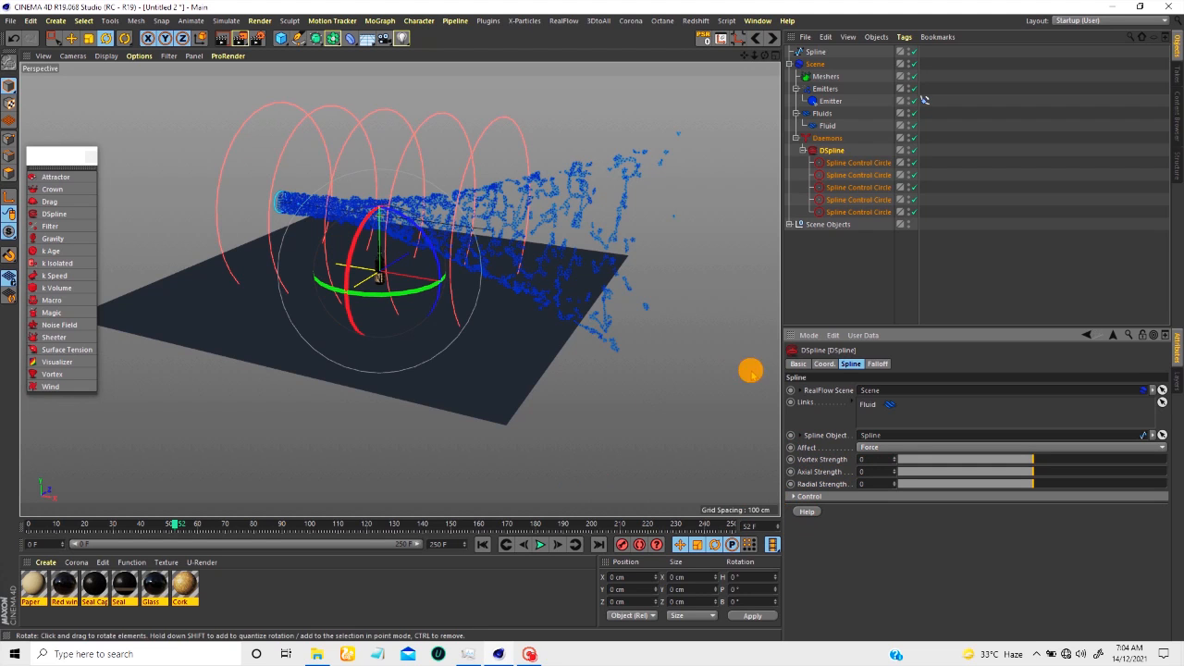
alt+drag(489, 225, 442, 214)
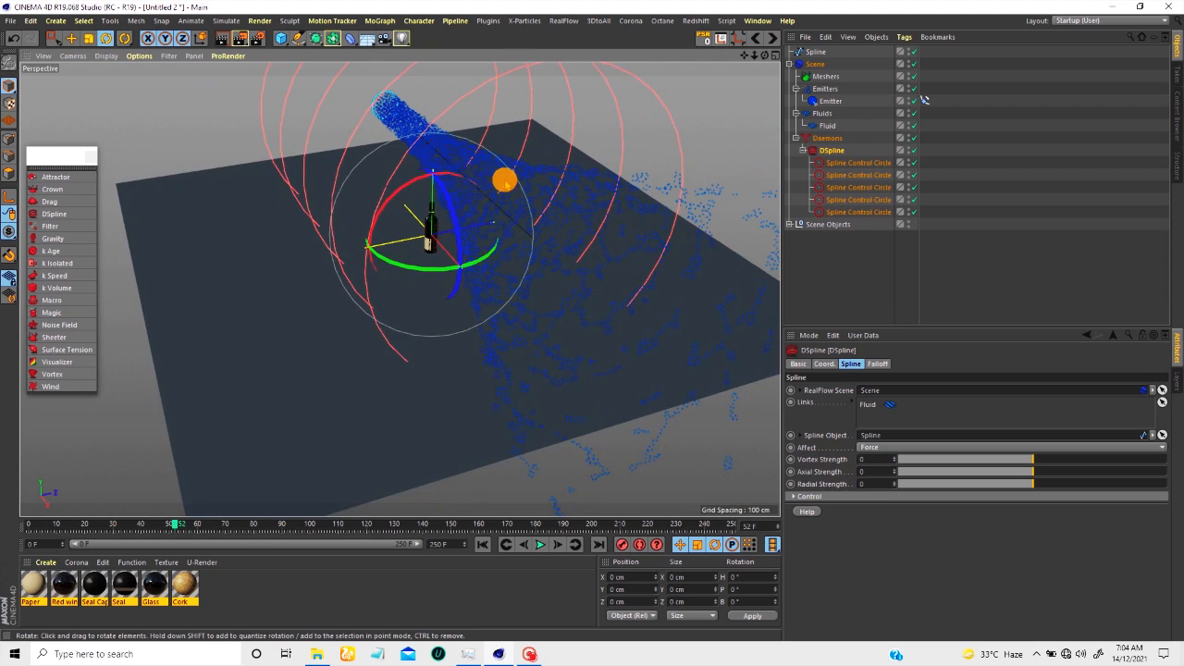
alt+drag(420, 148, 421, 208)
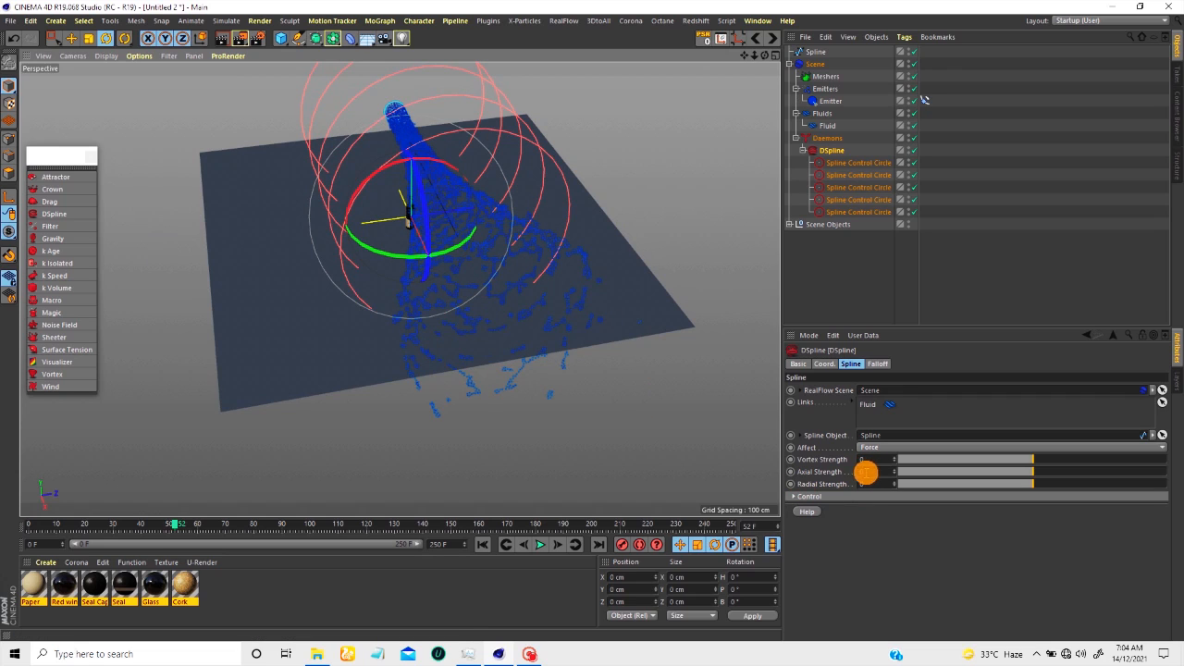
click(482, 543)
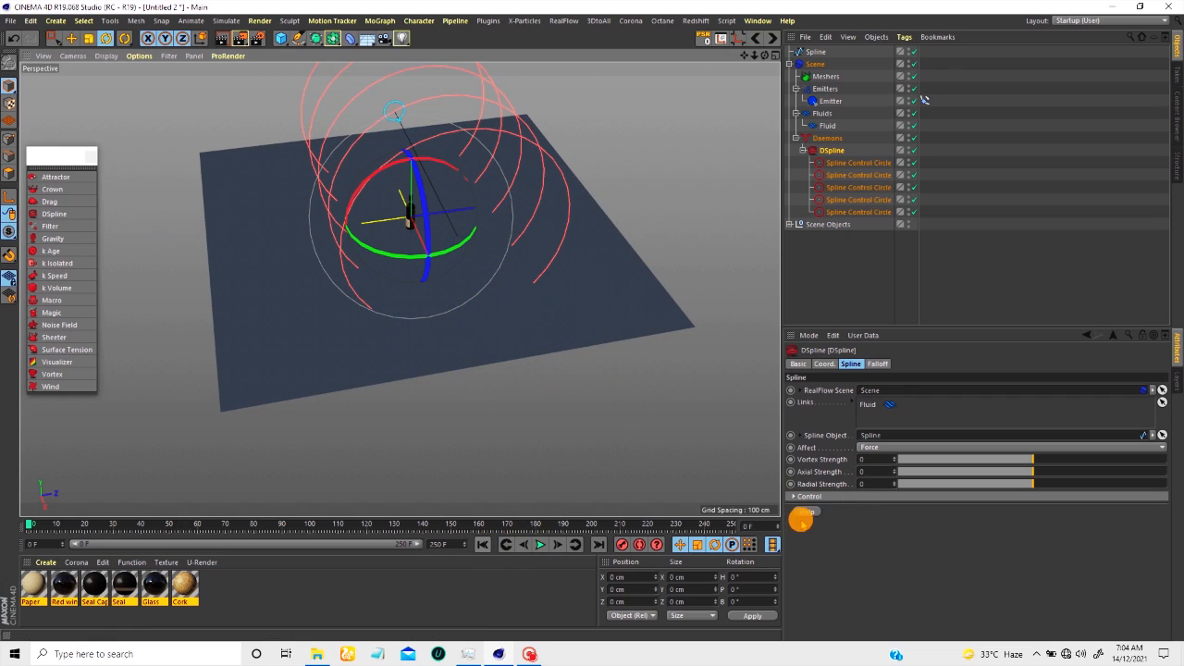
Step: Set the DSpline daemon's Axial Strength to 1000 and play the simulation to examine the fluid moving along the spline
click(863, 471)
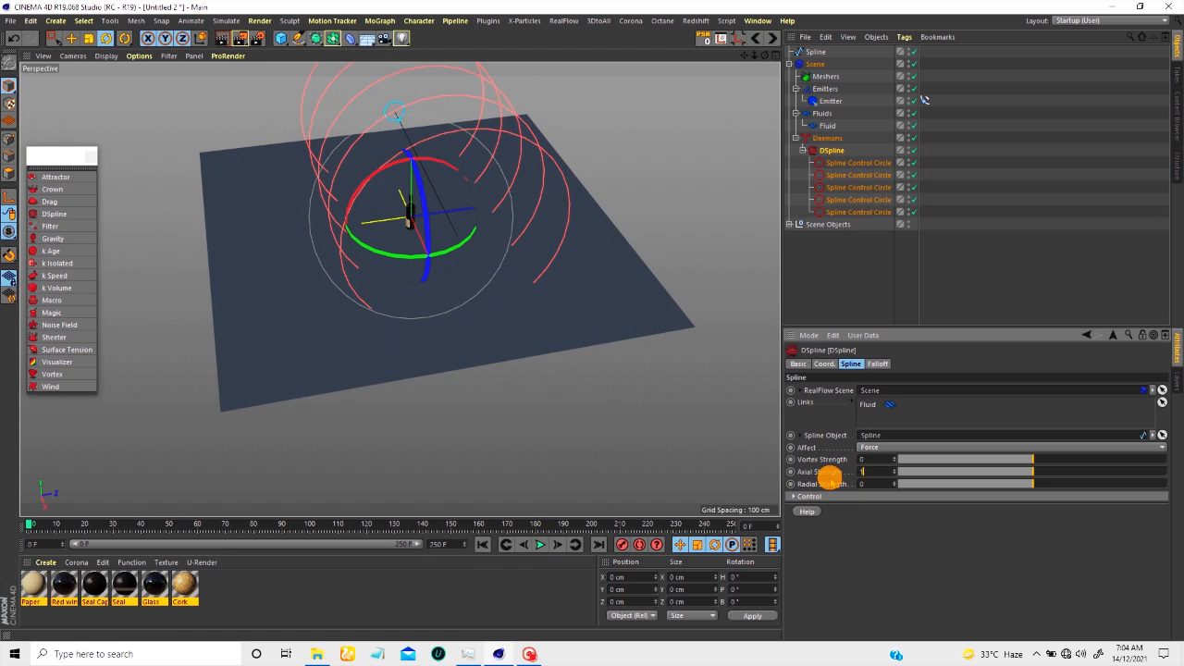
scroll(429, 185, down, 2)
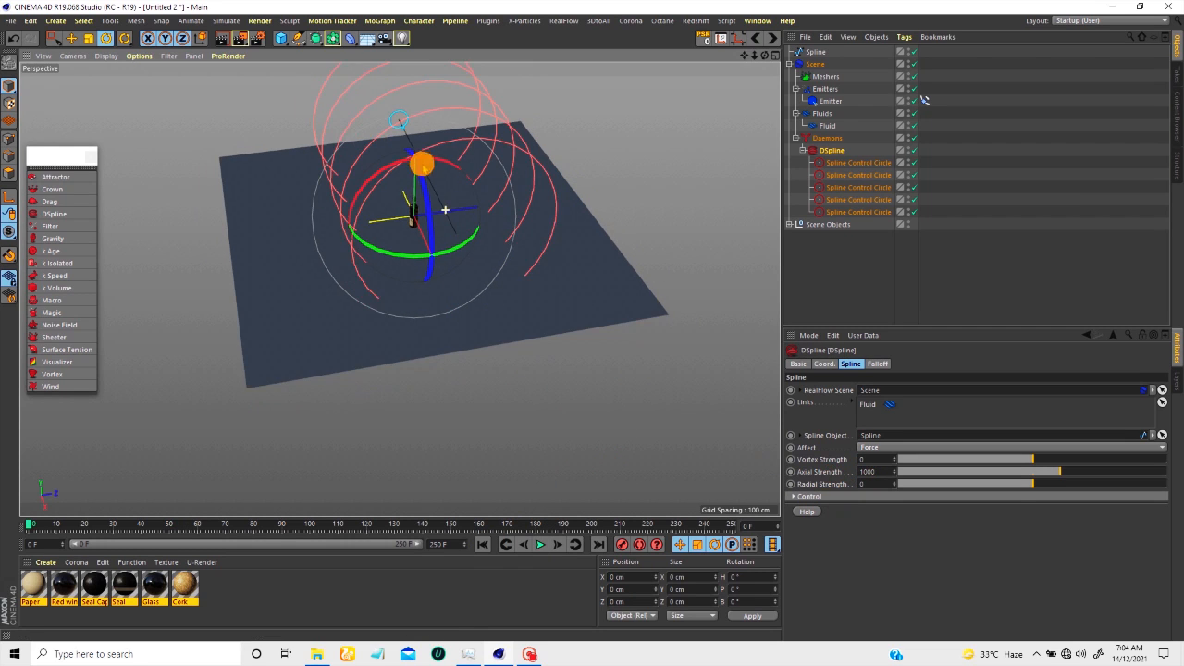
alt+middle_drag(430, 210, 424, 295)
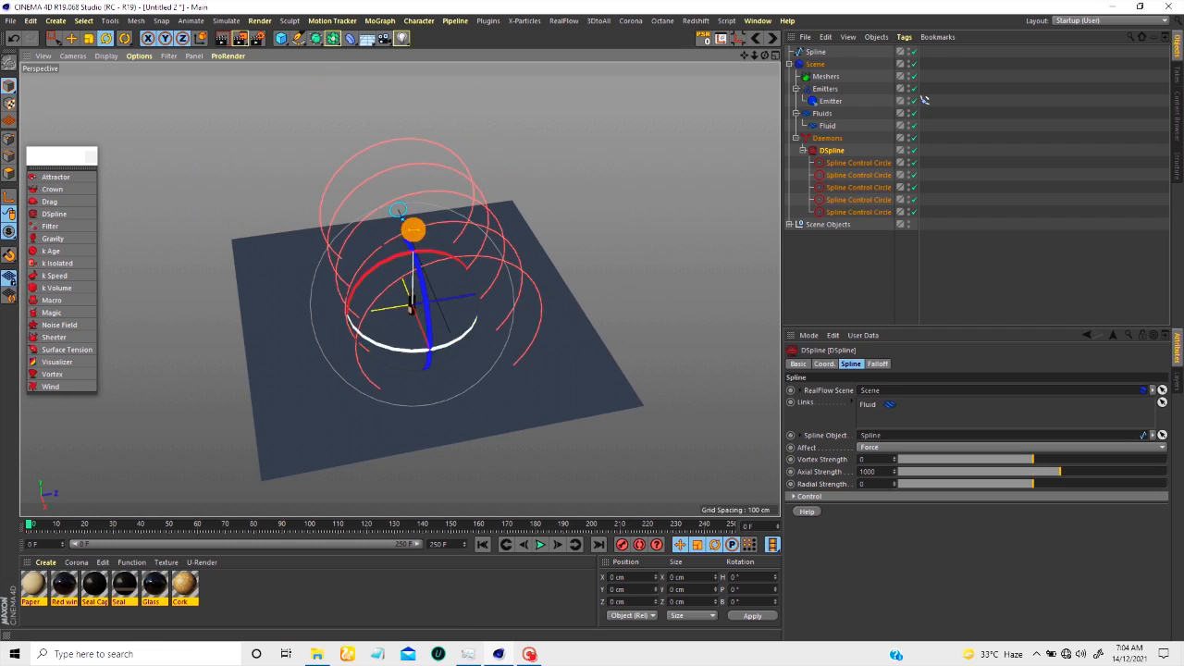
scroll(412, 222, up, 3)
click(540, 543)
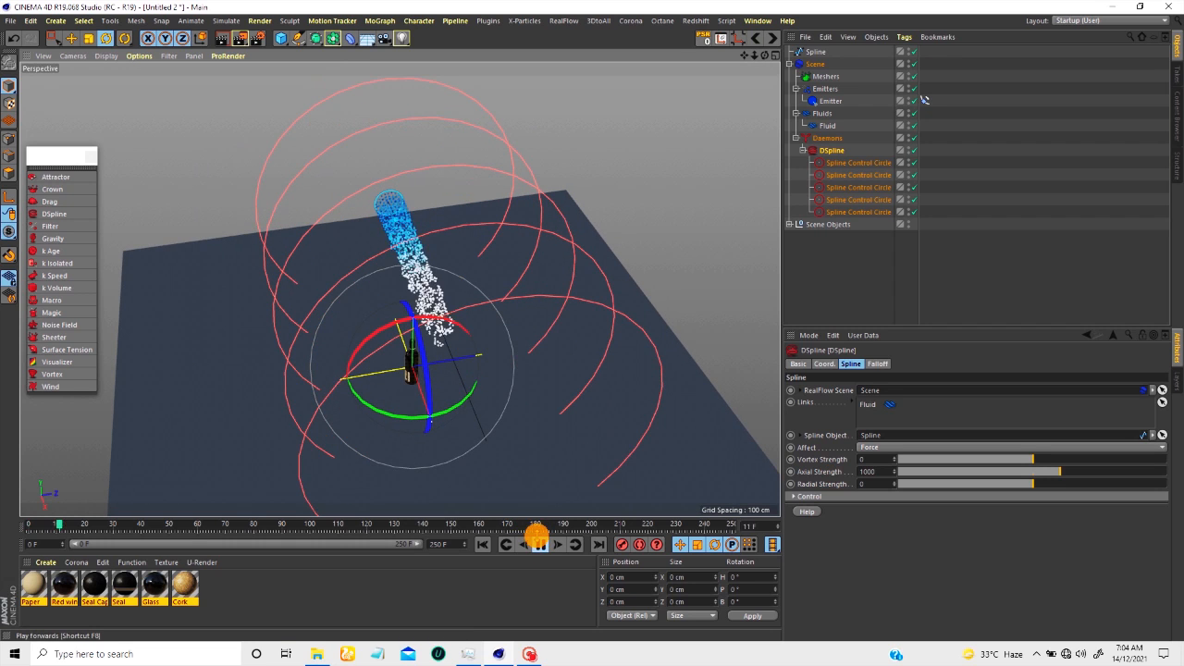
click(541, 544)
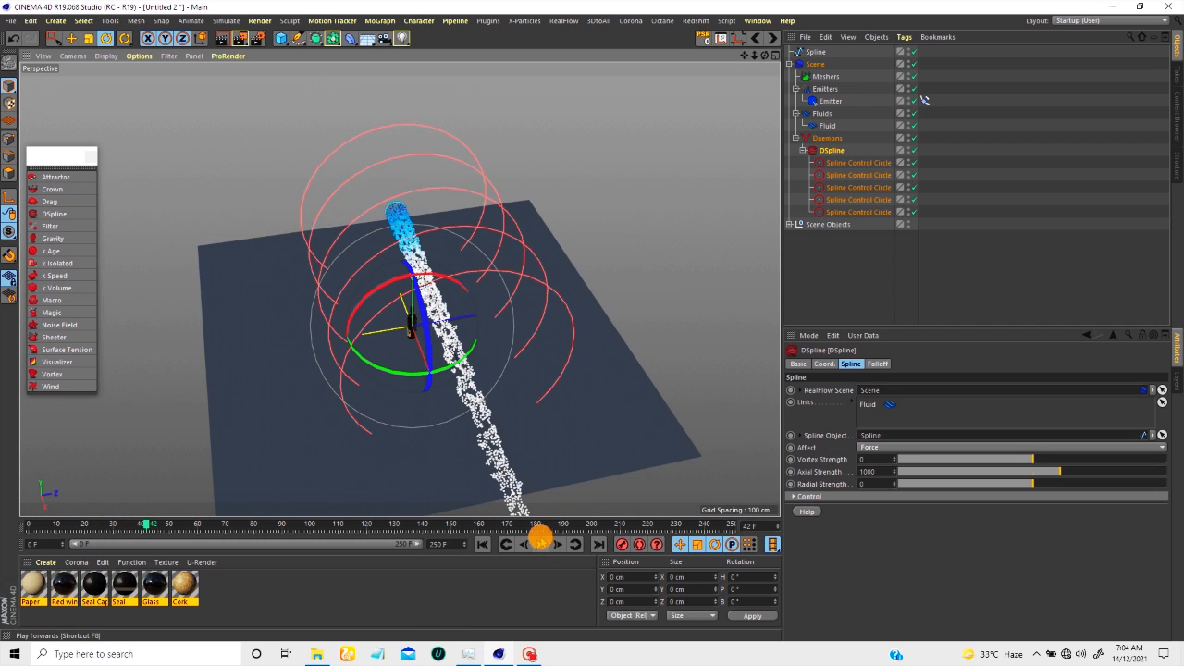
scroll(397, 220, up, 2)
alt+right_drag(394, 140, 394, 134)
alt+drag(404, 221, 412, 198)
alt+right_drag(416, 190, 451, 260)
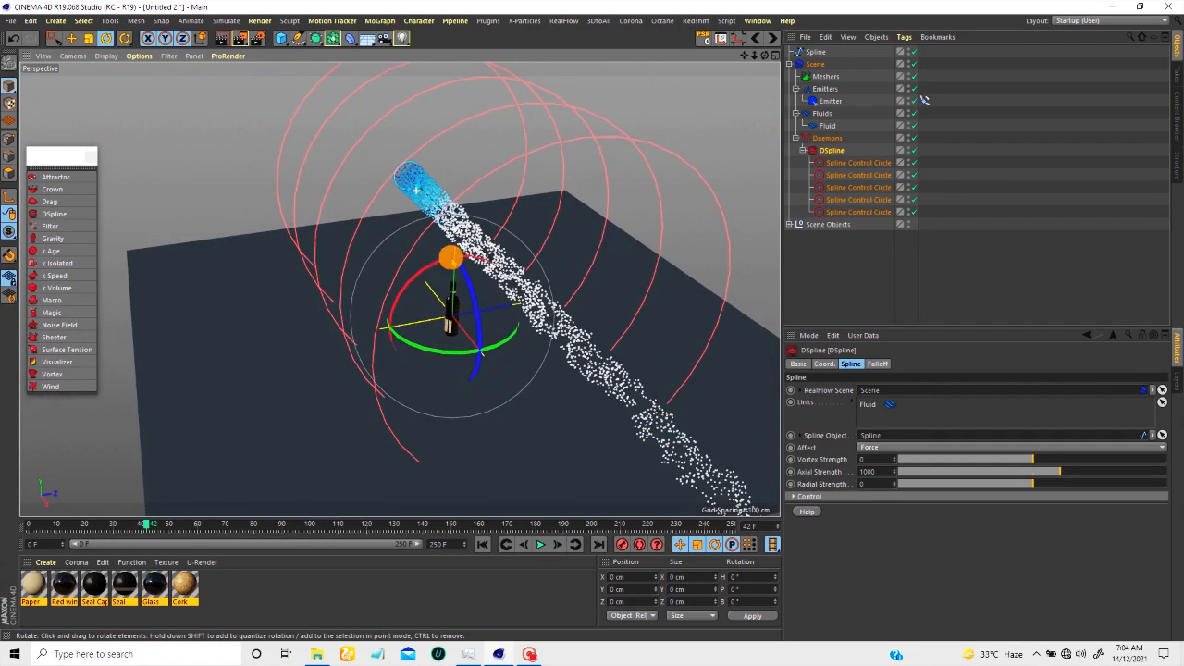
Step: Set the DSpline daemon's Axial Strength to 100, replay the simulation from the start, and return to the first frame
double_click(873, 472)
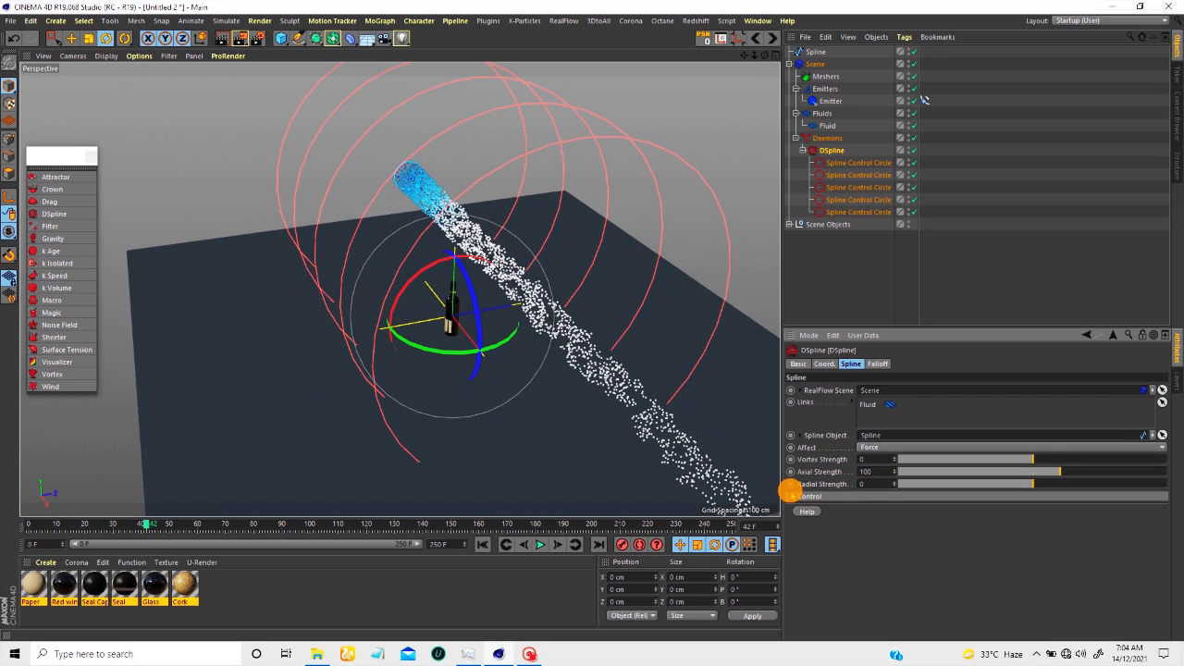
click(481, 543)
click(541, 544)
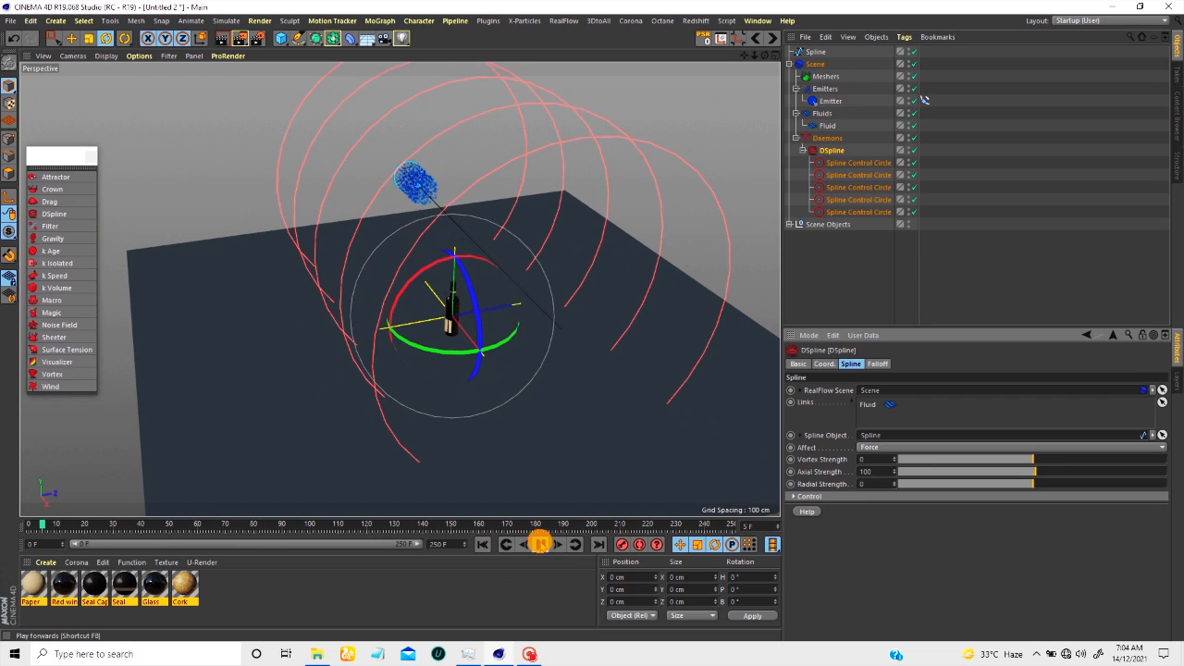
scroll(470, 230, down, 3)
mouse_move(482, 239)
alt+mouse_down()
mouse_move(447, 199)
mouse_move(435, 210)
mouse_move(502, 312)
mouse_move(450, 163)
mouse_move(479, 199)
mouse_move(475, 232)
alt+mouse_up()
alt+drag(407, 134, 566, 242)
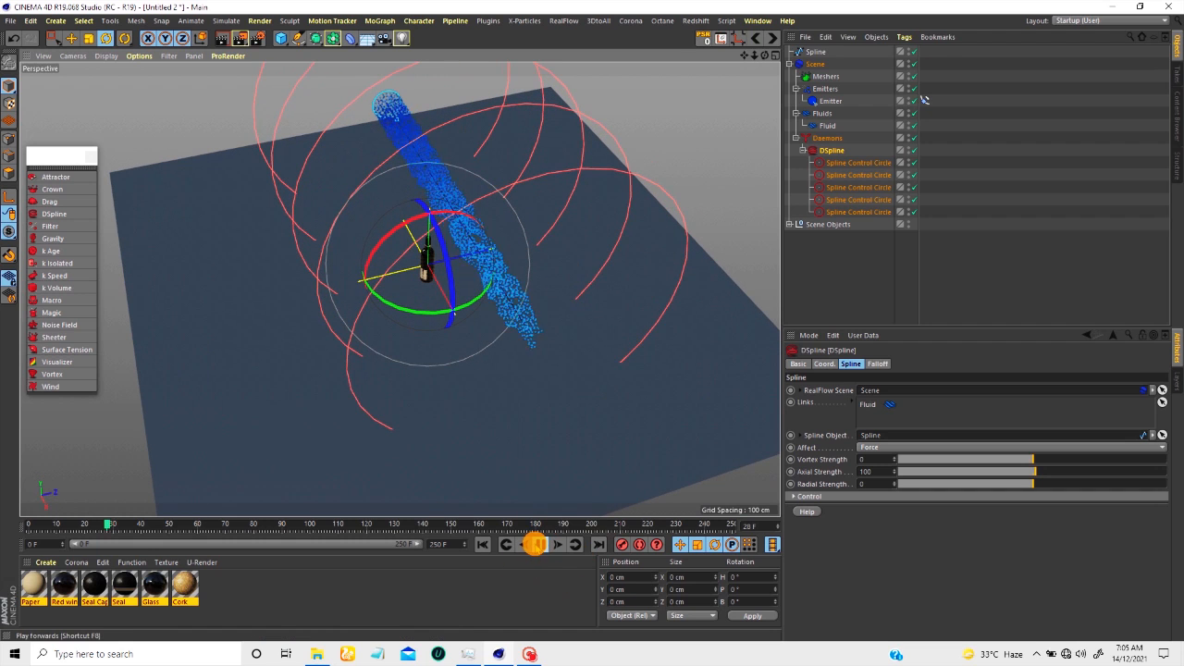
click(533, 544)
click(481, 544)
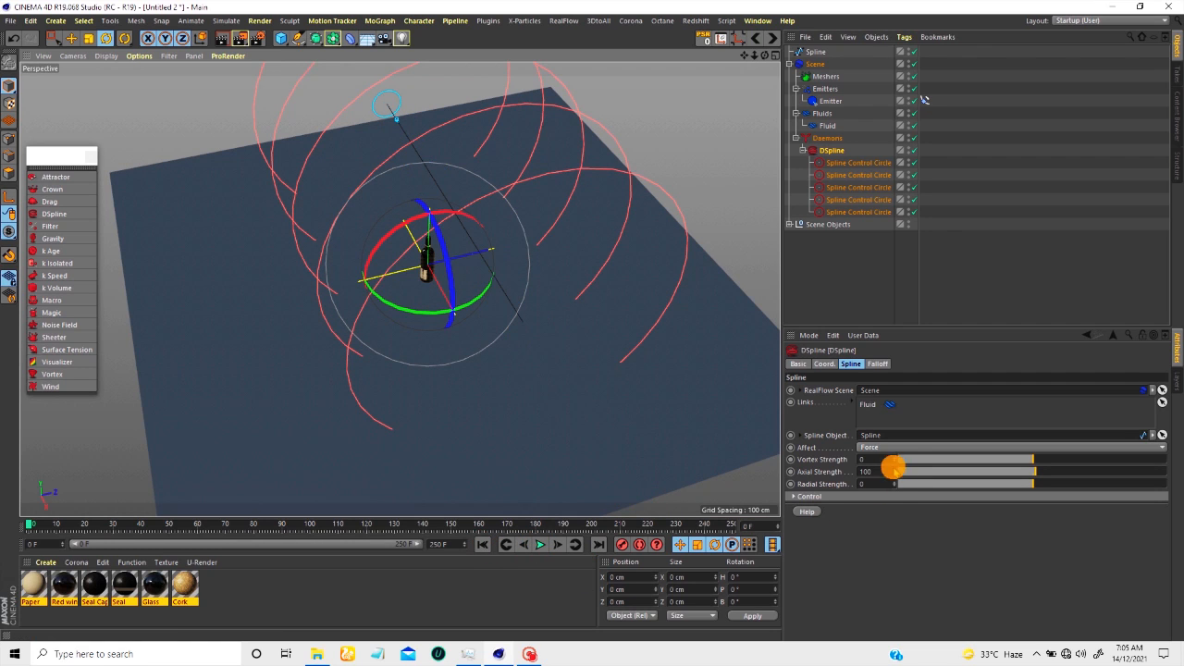
Step: Set the Vortex Strength to 50, play the simulation to examine the combined swirl and axial flow, and return to the first frame
click(869, 460)
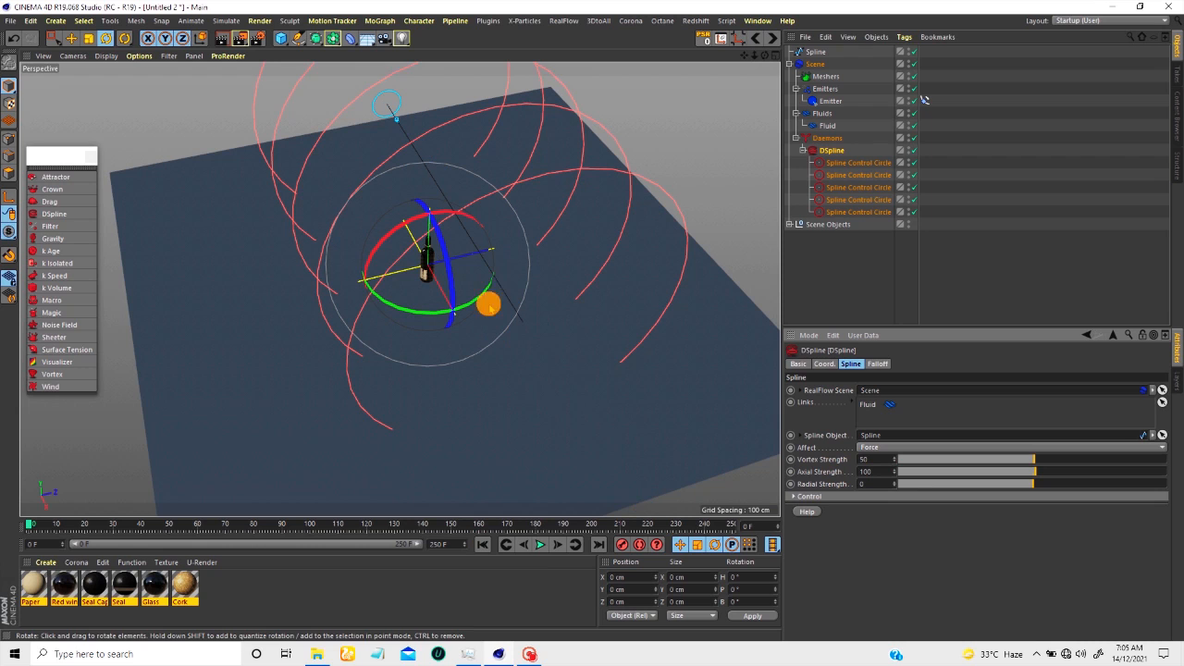
click(536, 543)
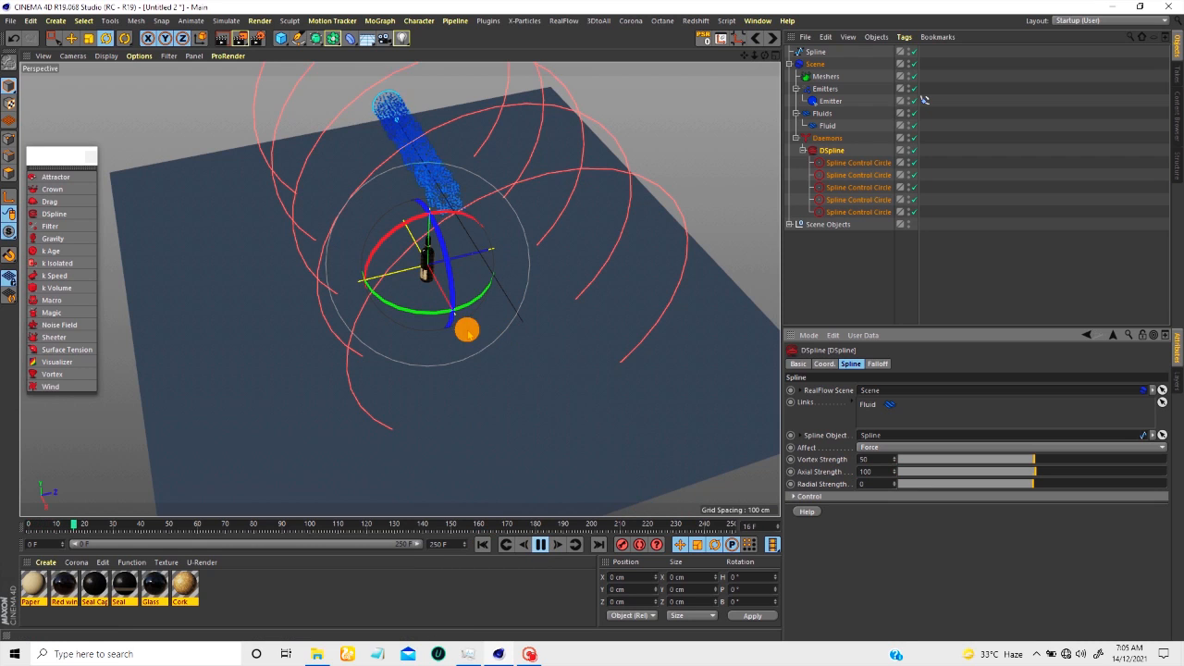
scroll(424, 247, down, 2)
alt+drag(481, 316, 461, 247)
alt+drag(605, 392, 504, 305)
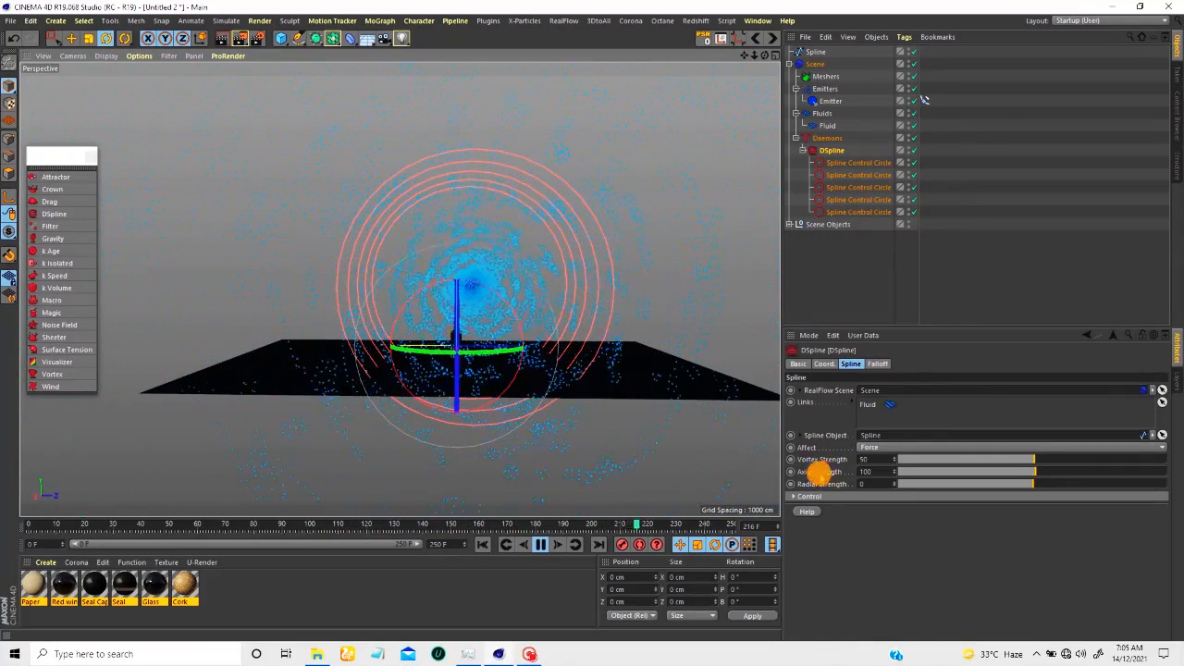
click(540, 544)
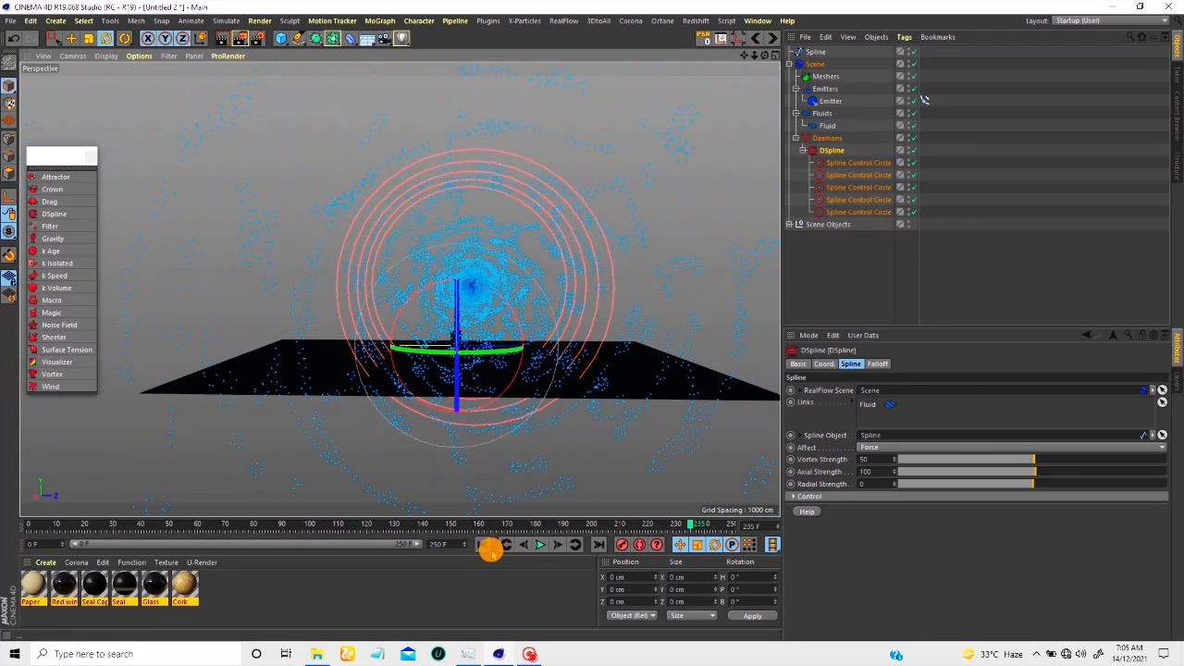
click(484, 546)
mouse_move(471, 291)
alt+mouse_down()
mouse_move(560, 339)
mouse_move(412, 243)
mouse_move(328, 240)
mouse_move(404, 266)
alt+mouse_up()
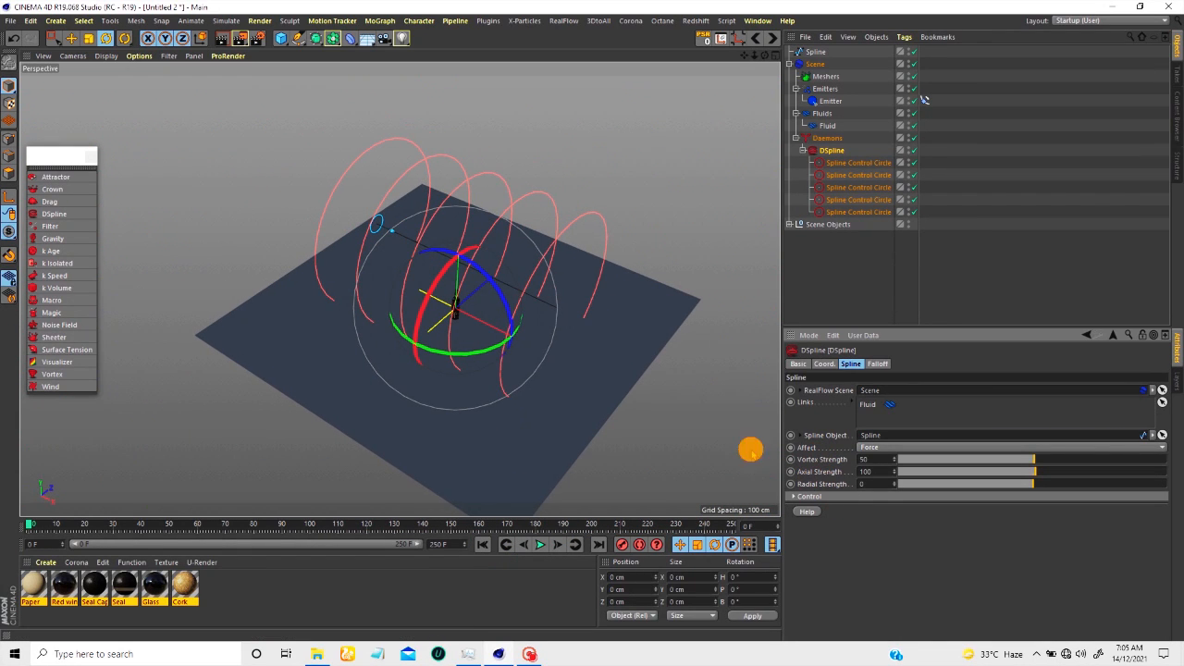
Step: Set the Vortex and Axial Strengths to 0 and the Radial Strength to 1000, and play the simulation to examine the radial effect
alt+right_drag(371, 209, 380, 174)
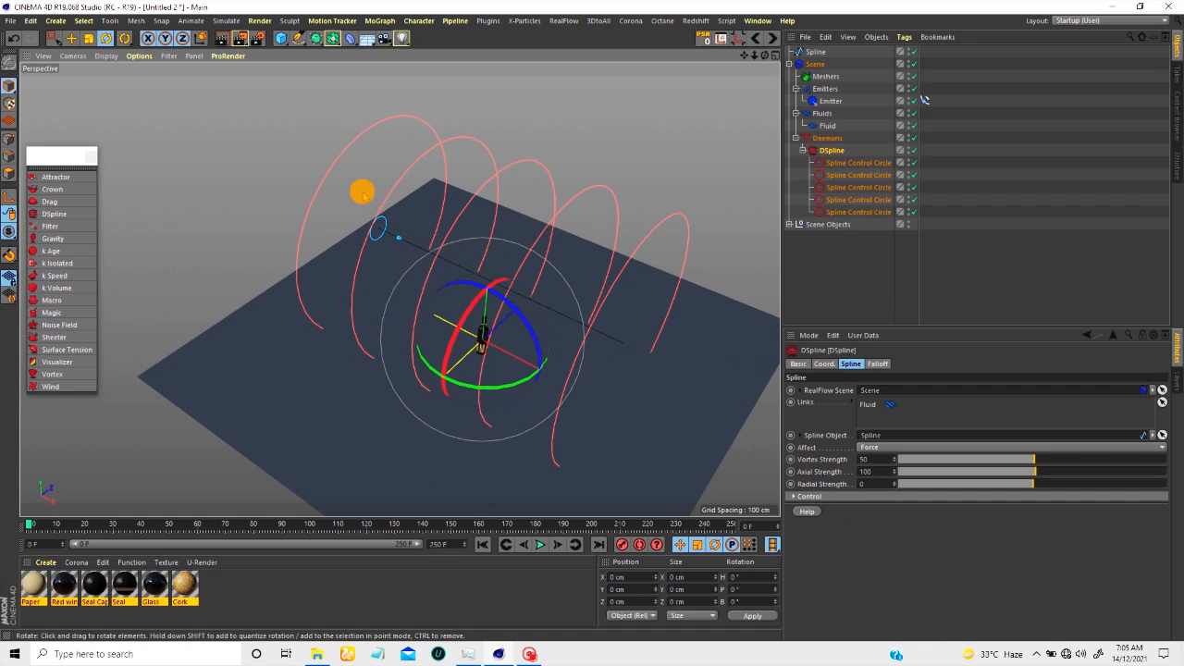
scroll(379, 213, down, 3)
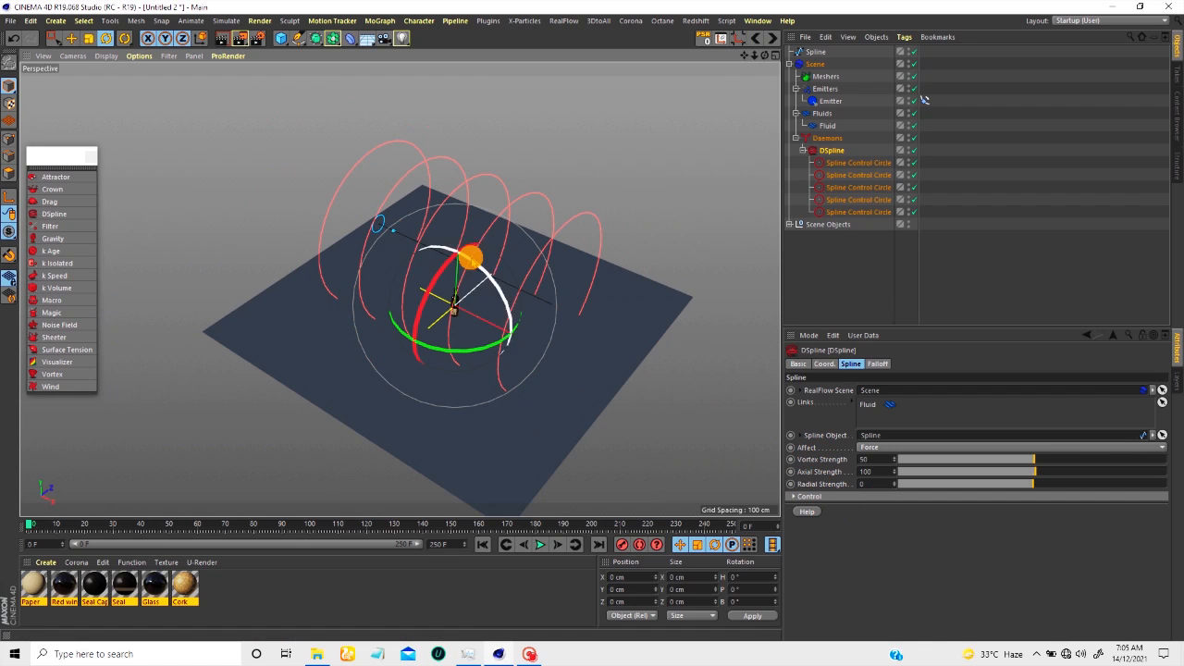
scroll(462, 268, down, 2)
alt+drag(463, 272, 496, 272)
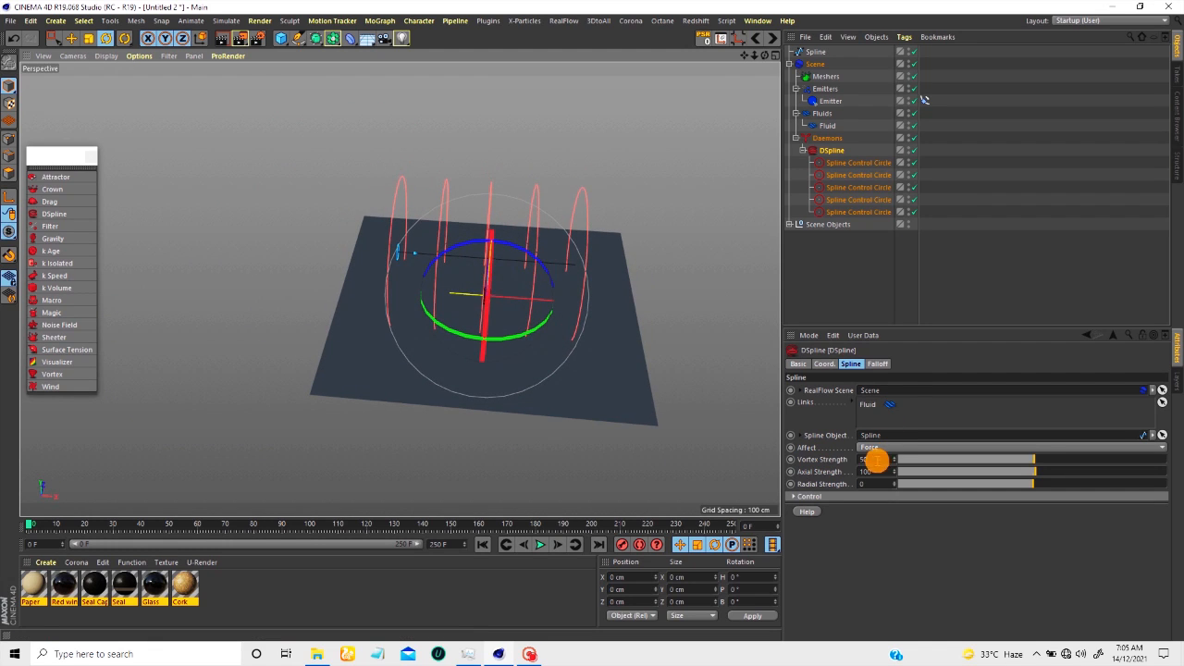
click(866, 471)
text(0)
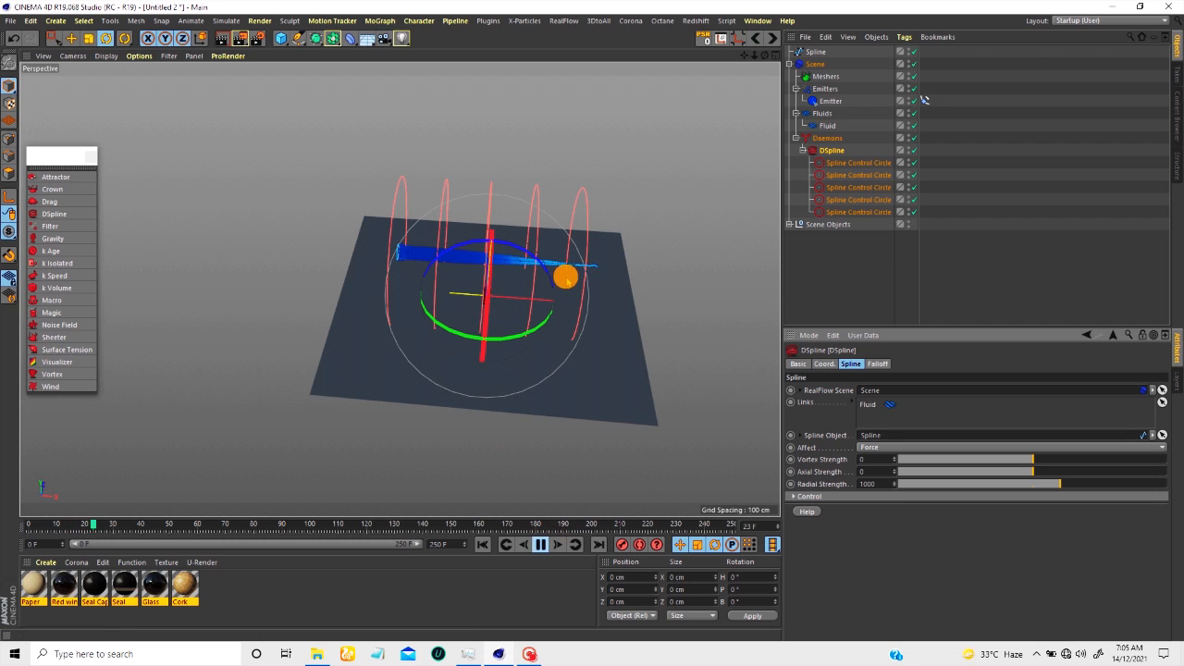
click(539, 544)
scroll(536, 264, up, 5)
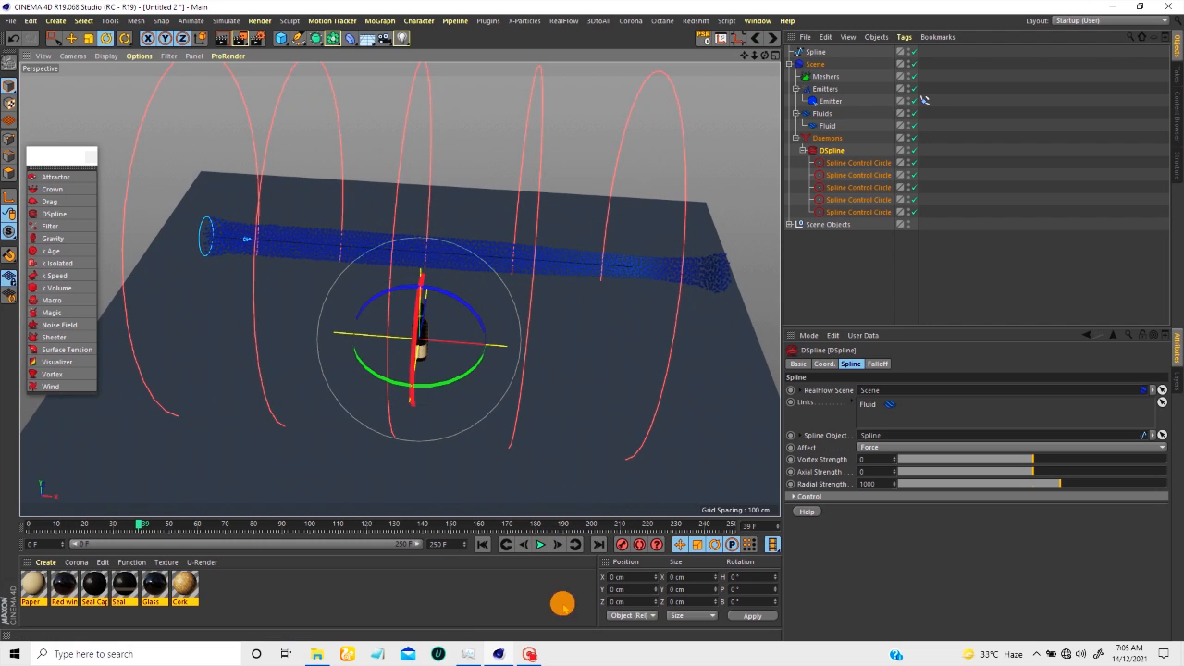
click(539, 544)
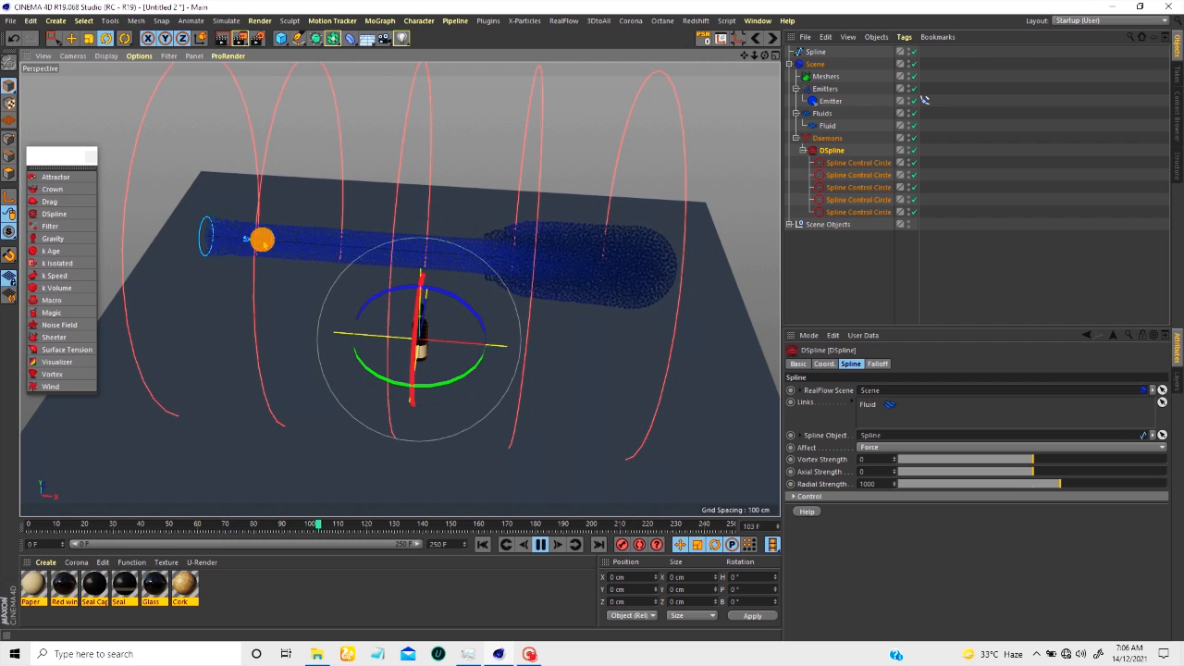
alt+drag(417, 270, 482, 232)
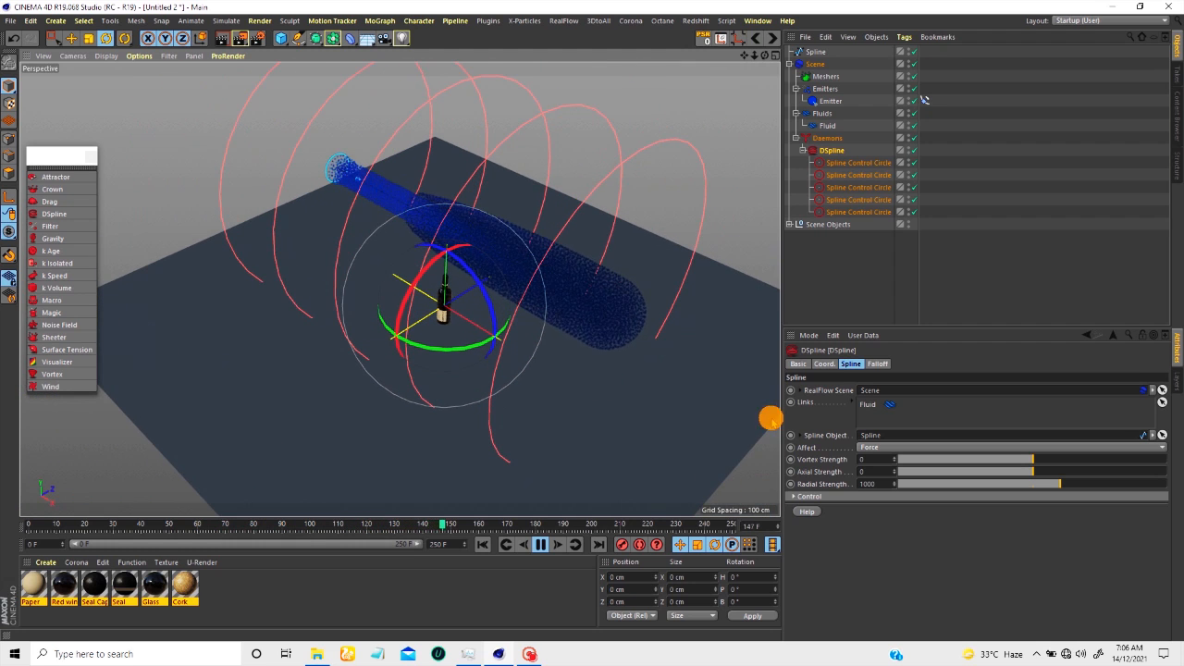
Step: Stop the simulation at the first frame, expand the DSpline's Control settings, and look through its spline control circles
click(794, 496)
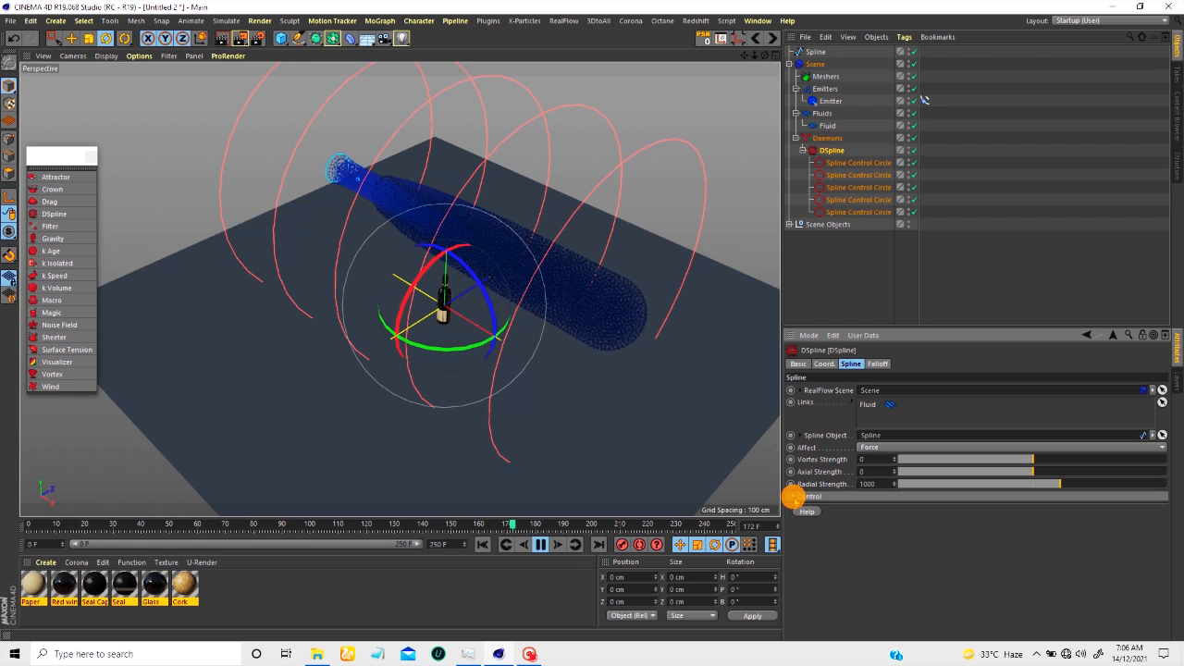
click(540, 543)
click(487, 544)
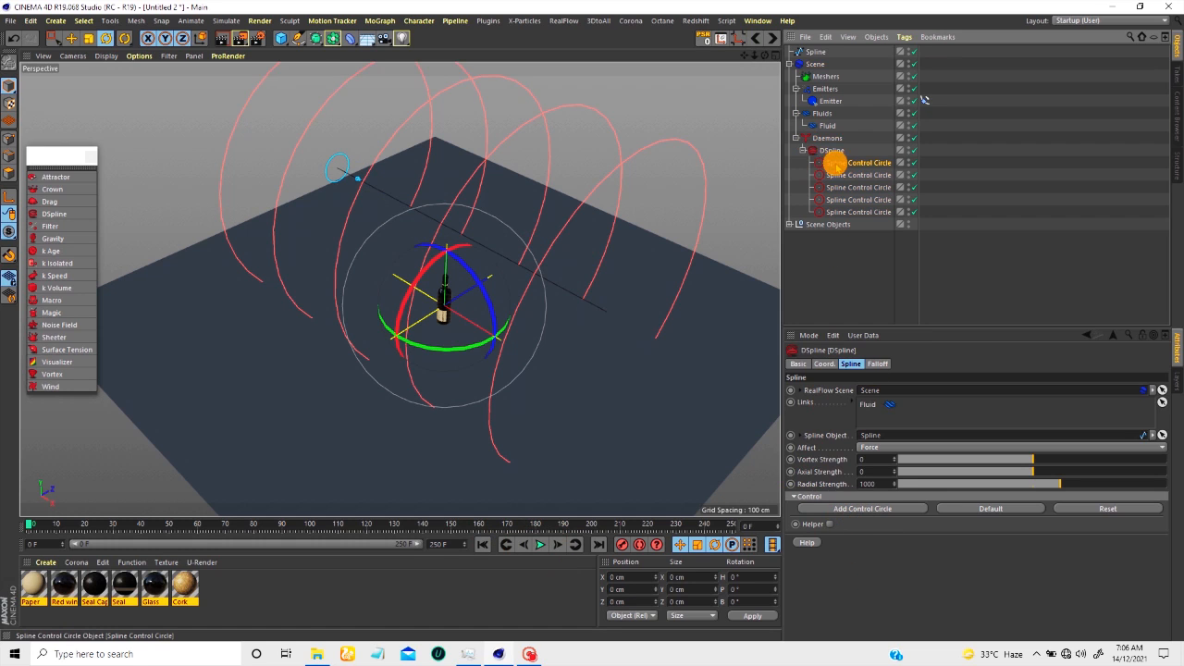
click(835, 175)
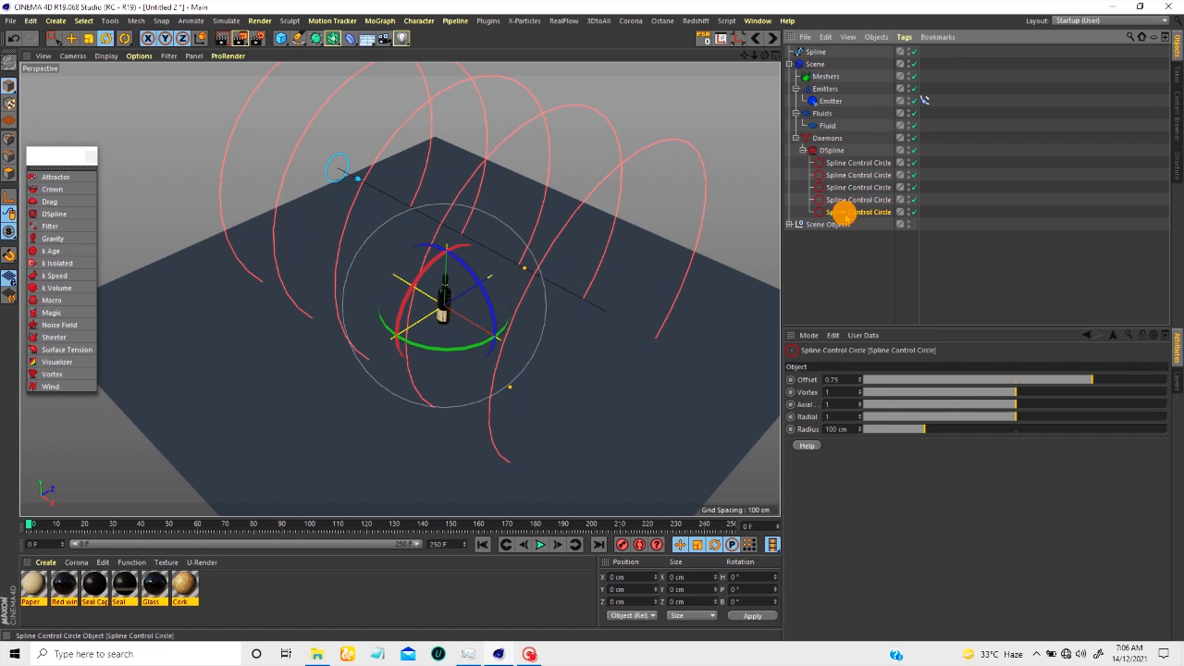
click(819, 150)
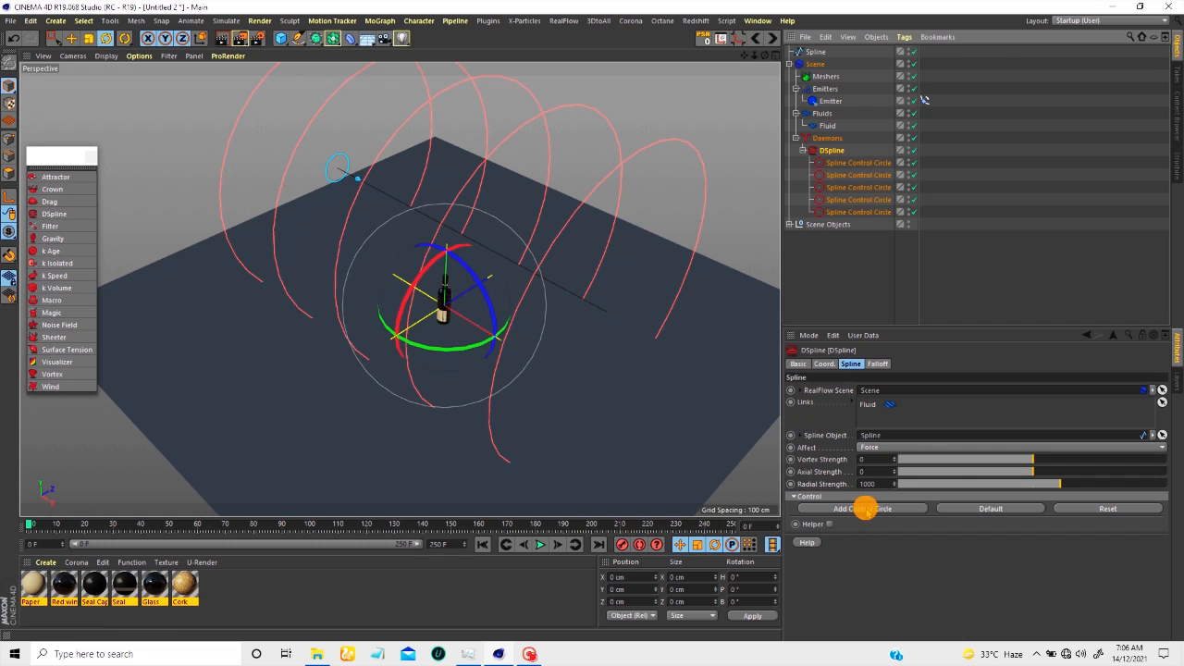
Step: Add an extra control circle to the DSpline and delete it again
click(869, 510)
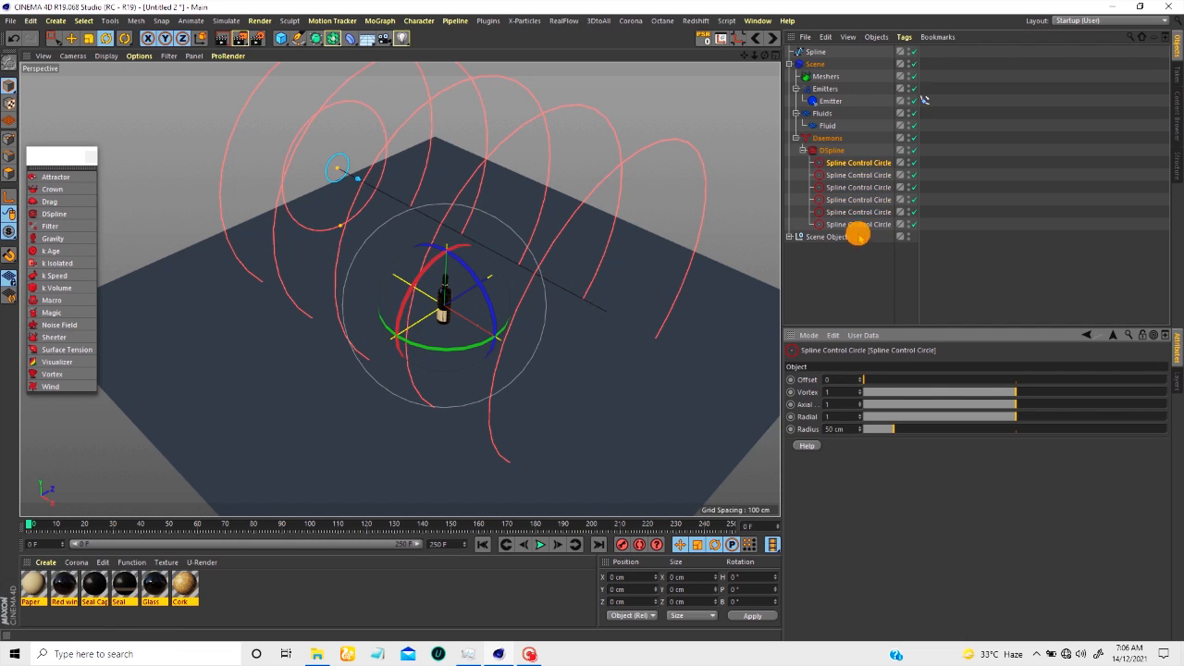
alt+drag(368, 175, 400, 167)
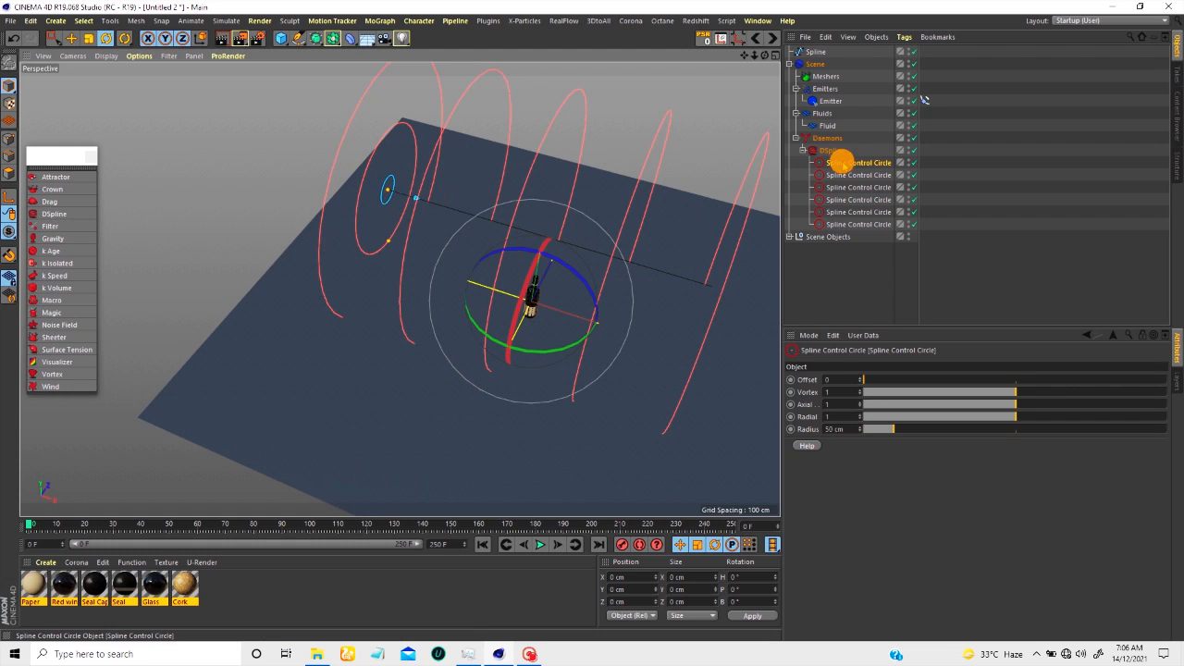
key(Delete)
click(825, 149)
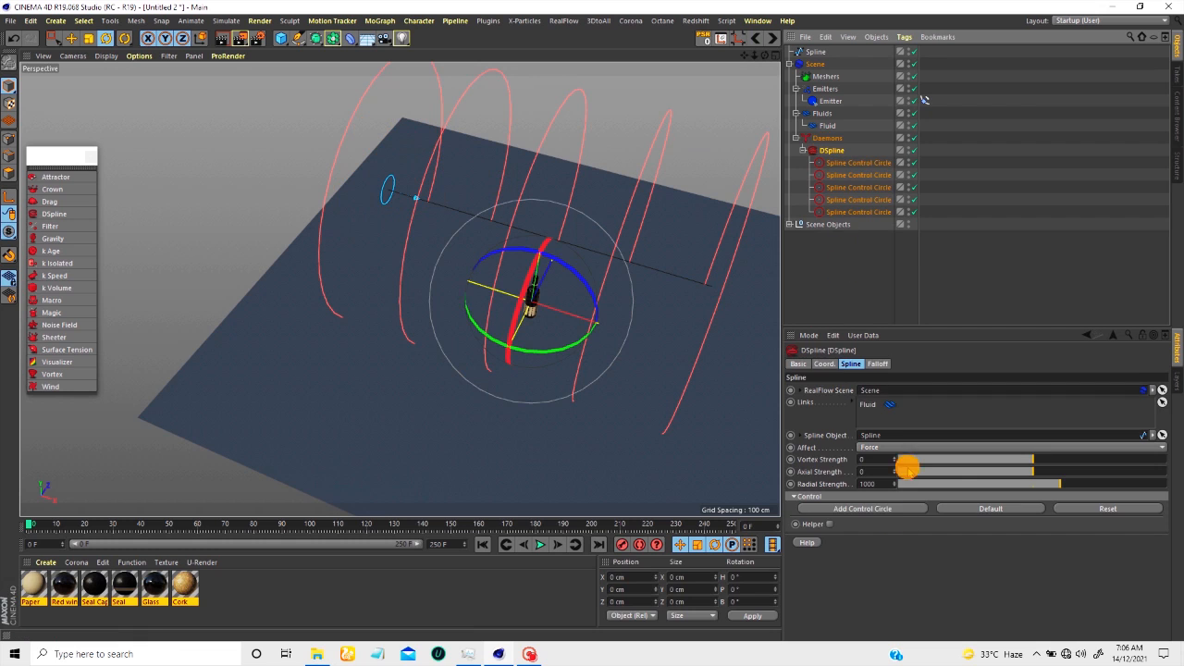
Step: Enable the DSpline's Helper option to mark the end control circles along the spline
alt+drag(524, 289, 315, 286)
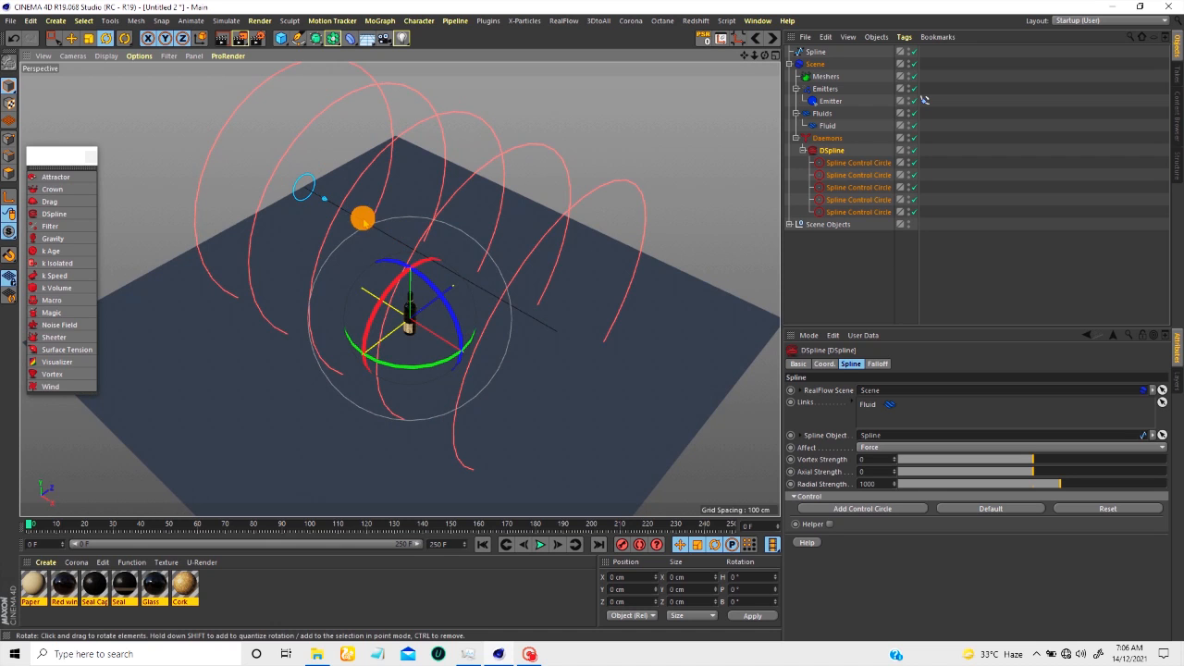
scroll(304, 192, up, 5)
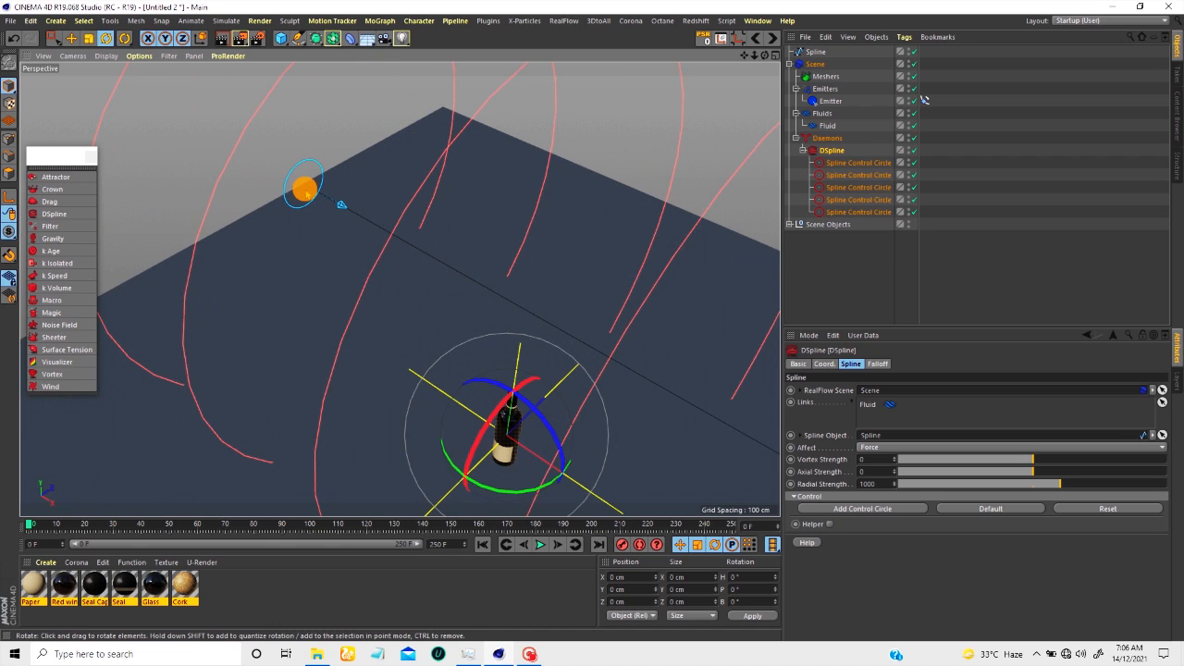
scroll(304, 192, down, 4)
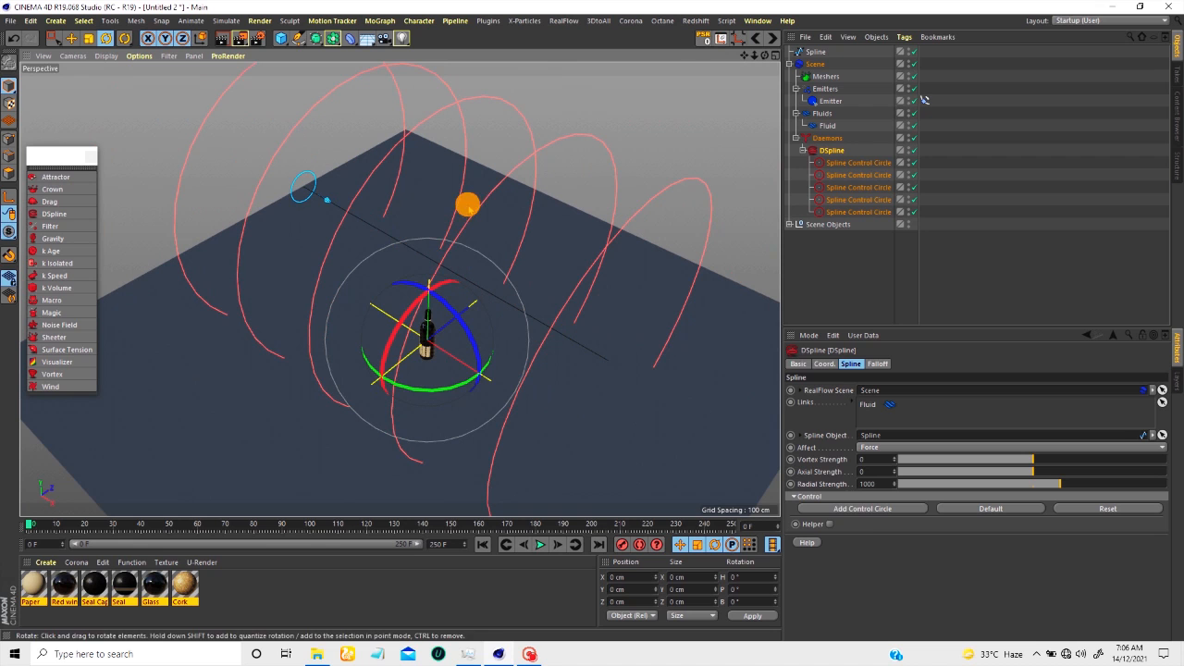
click(828, 524)
alt+drag(391, 235, 371, 161)
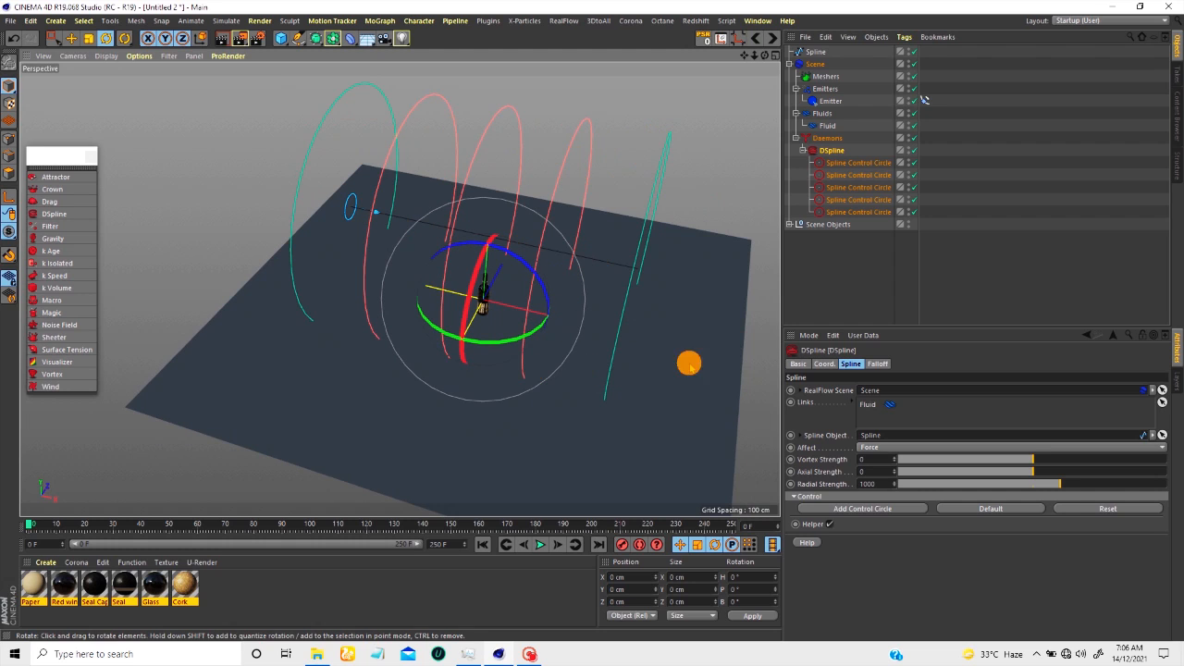
Step: Go through the individual spline control circles to examine their offset, strength and radius settings
click(874, 484)
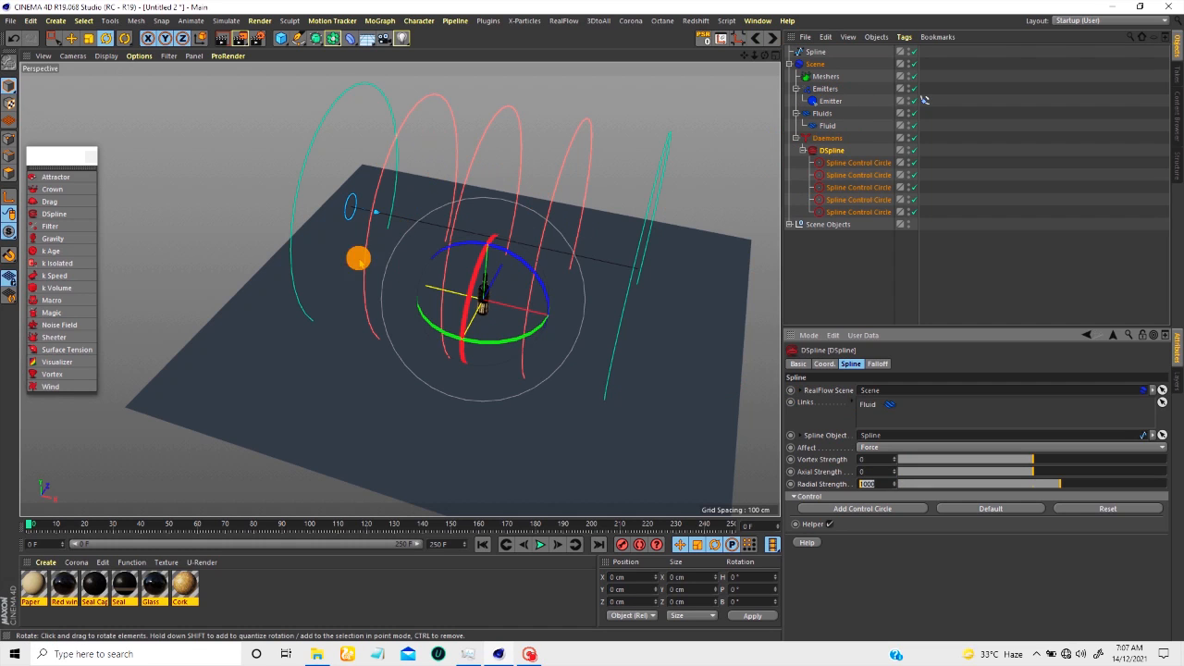
click(859, 172)
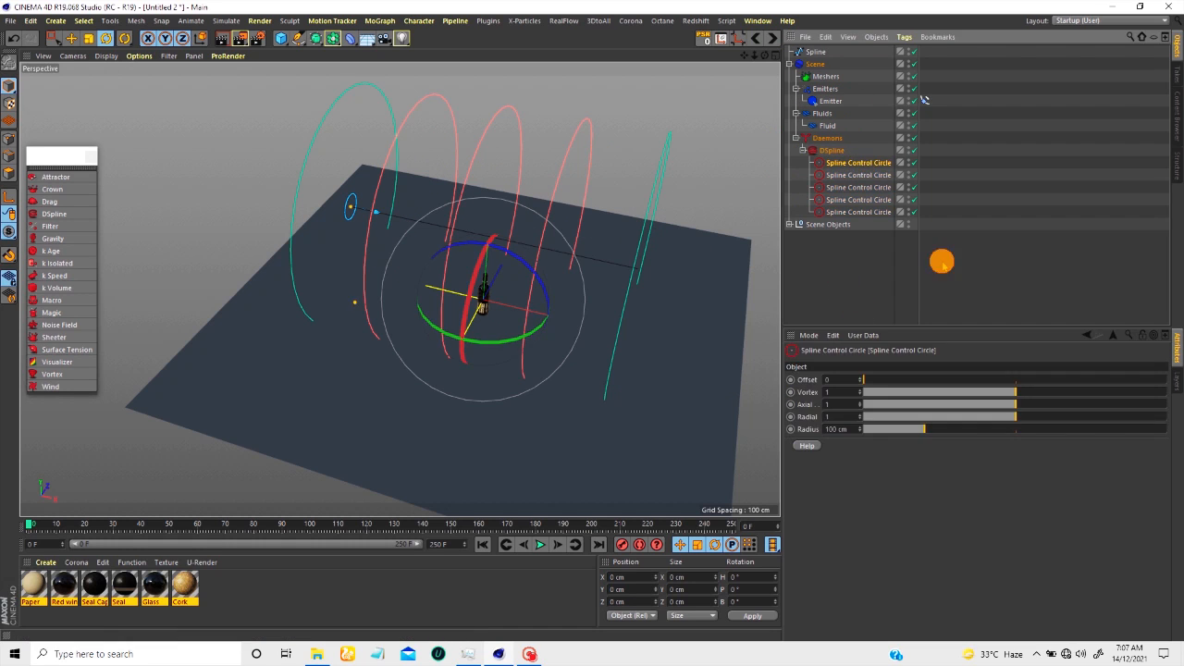
click(842, 191)
click(841, 201)
click(841, 212)
Step: Reduce the radius of the first spline control circle, the one around the emitter
click(841, 163)
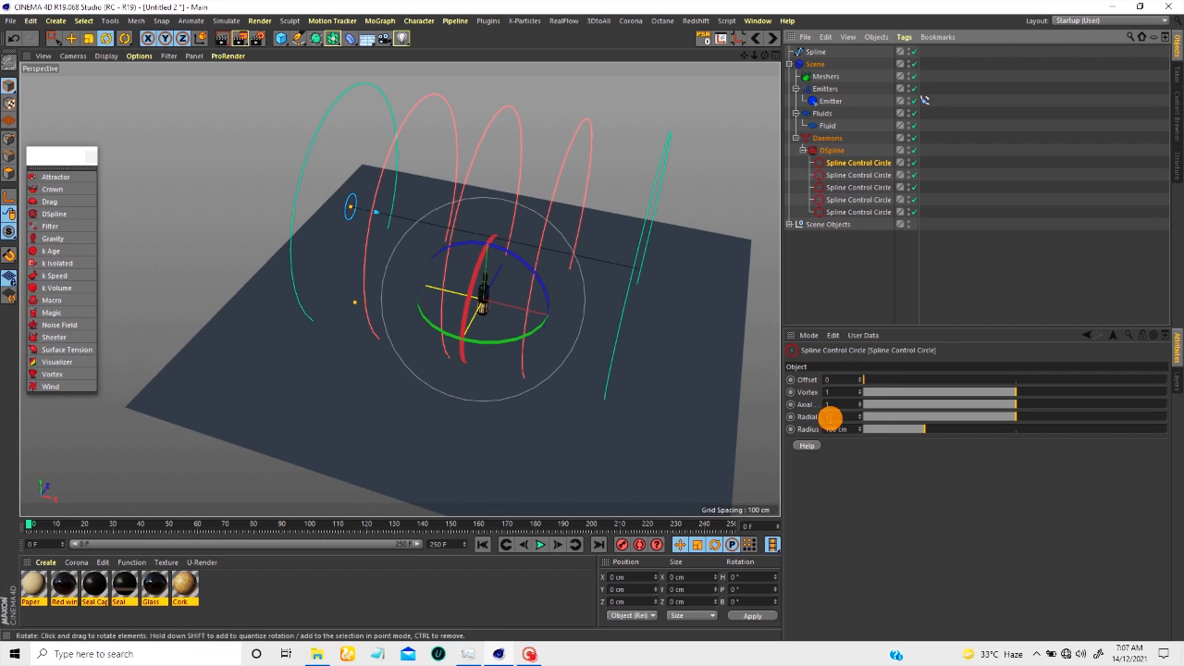
drag(927, 428, 884, 441)
alt+drag(533, 136, 356, 76)
Step: Reduce the radius of the second spline control circle, at offset 0.25, to 33 cm and inspect it in the viewport
click(54, 38)
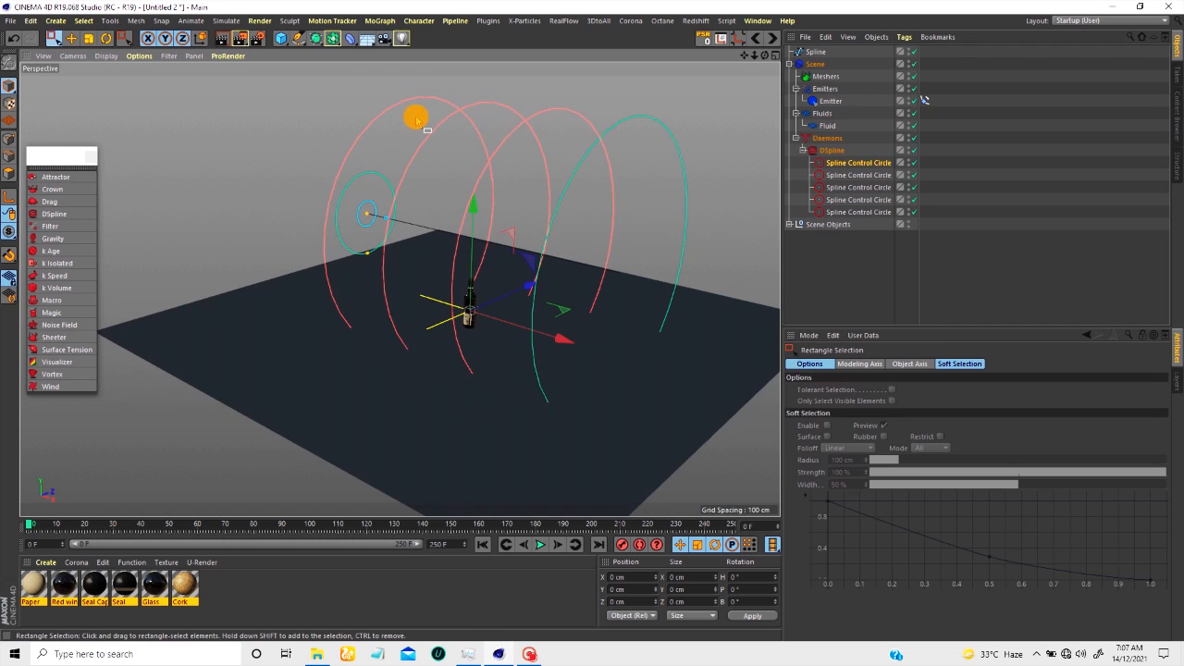
click(384, 111)
alt+drag(440, 160, 407, 153)
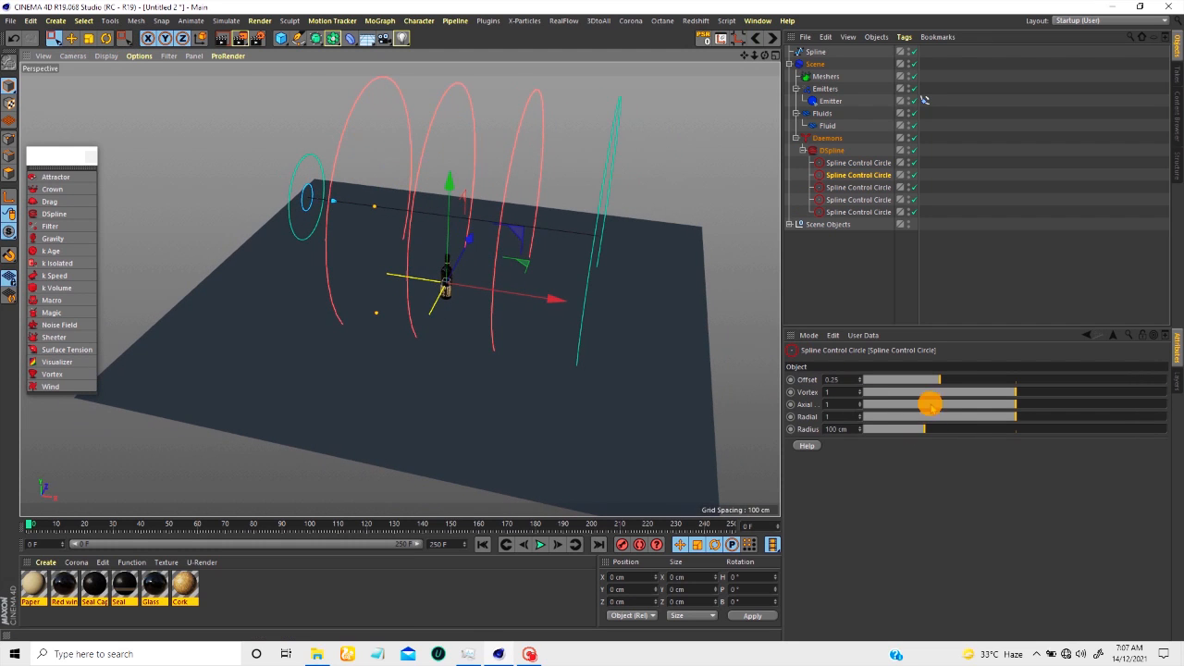
drag(921, 428, 887, 435)
mouse_move(370, 226)
alt+mouse_down()
mouse_move(369, 176)
mouse_move(389, 201)
mouse_move(359, 188)
mouse_move(380, 230)
mouse_move(373, 246)
alt+mouse_up()
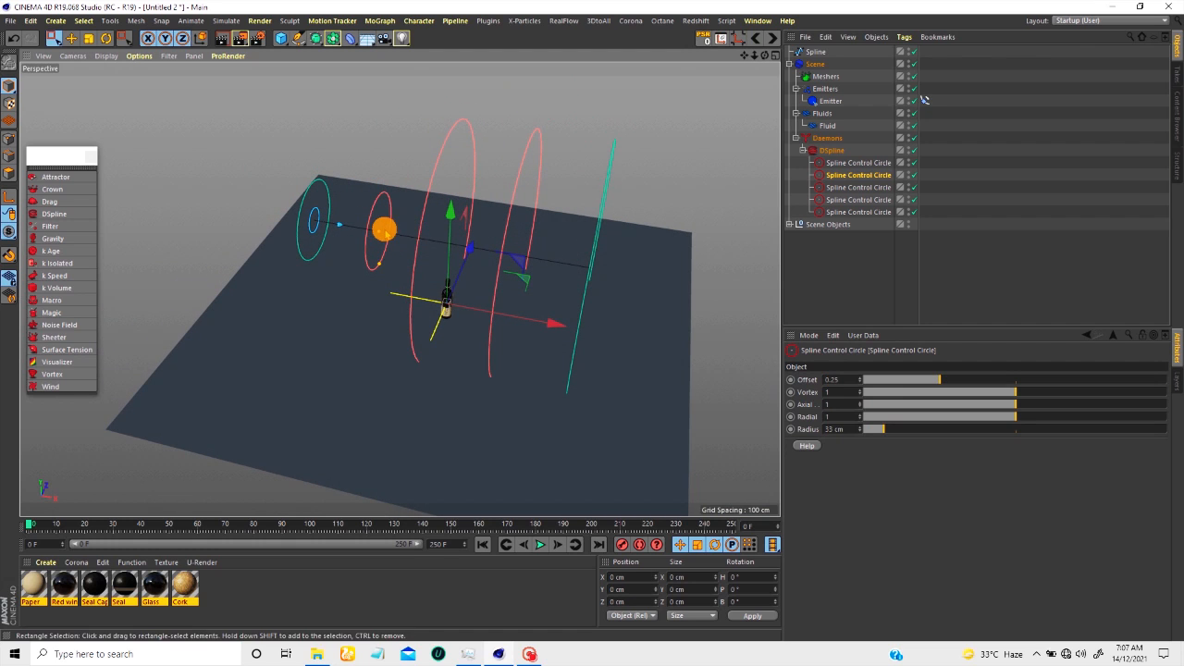
scroll(386, 226, up, 3)
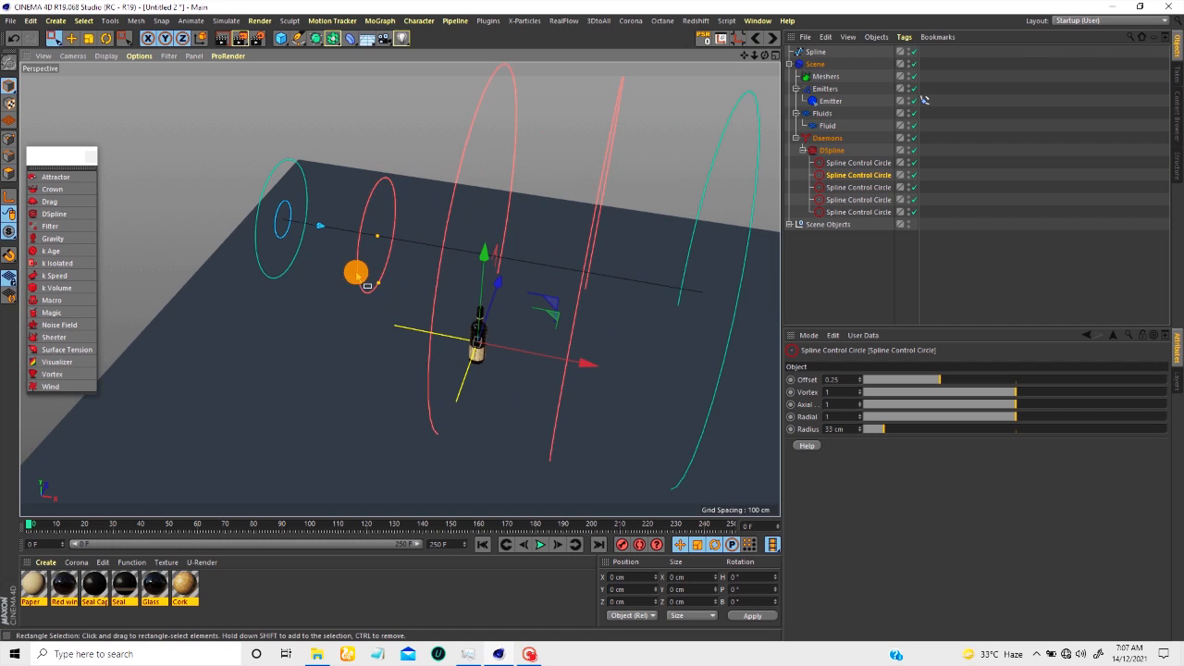
alt+drag(378, 238, 337, 178)
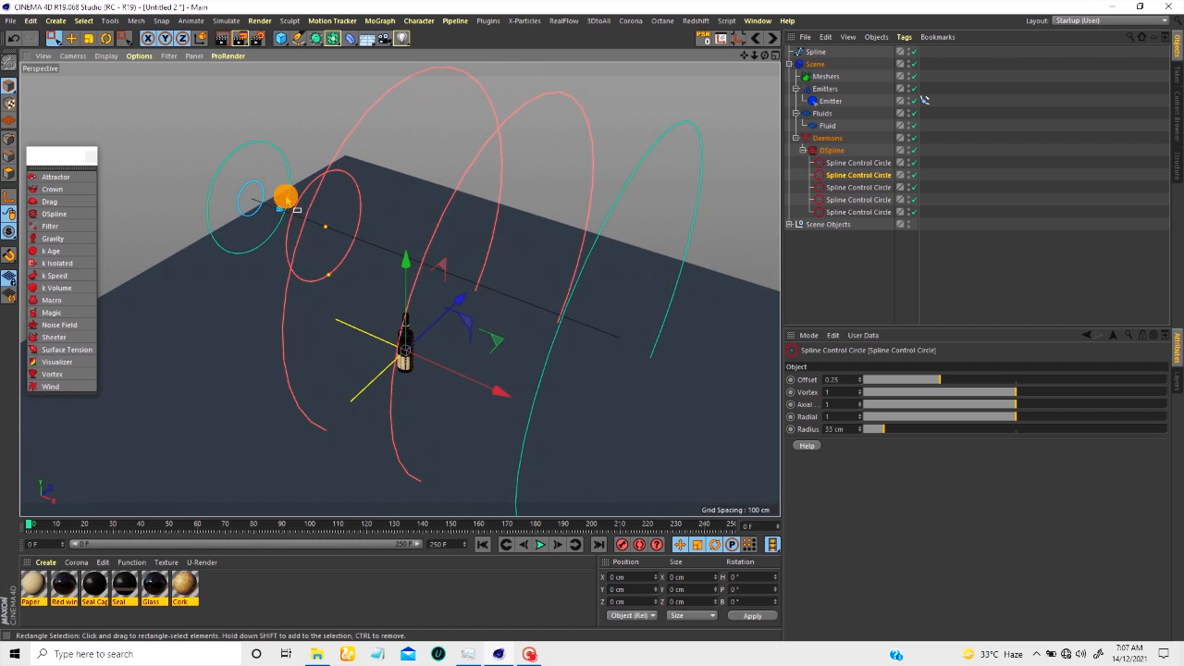
Step: Raise the radius of the second spline control circle to 46 cm after inspecting its size around the spline
alt+drag(330, 225, 246, 221)
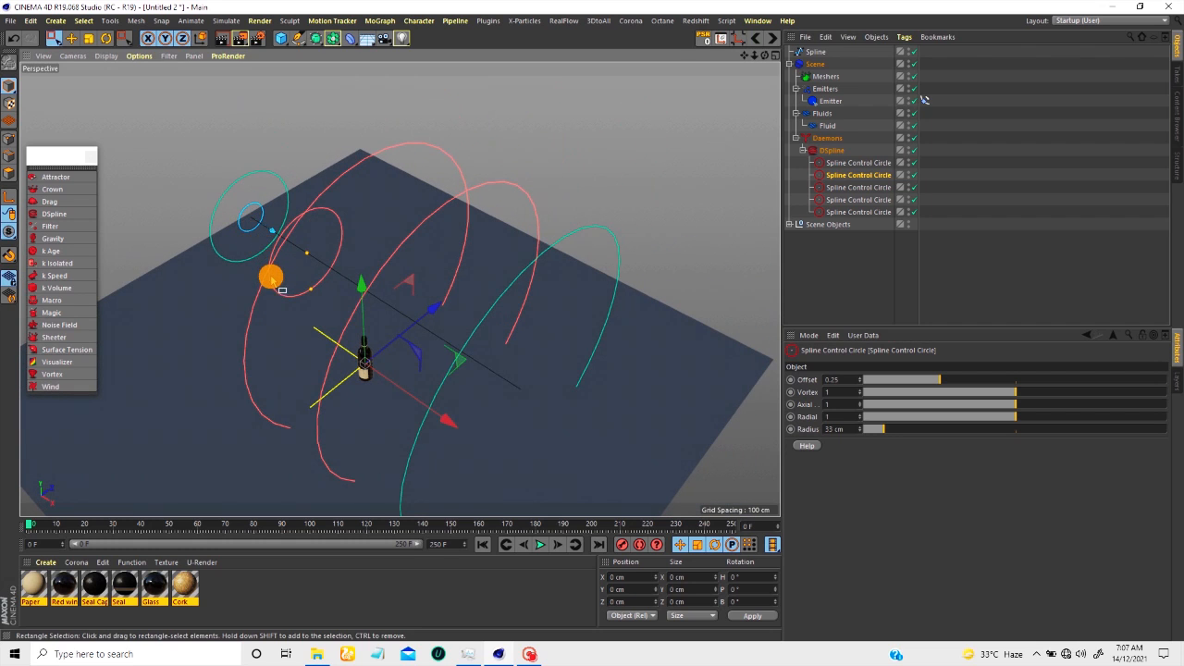
alt+drag(278, 206, 226, 215)
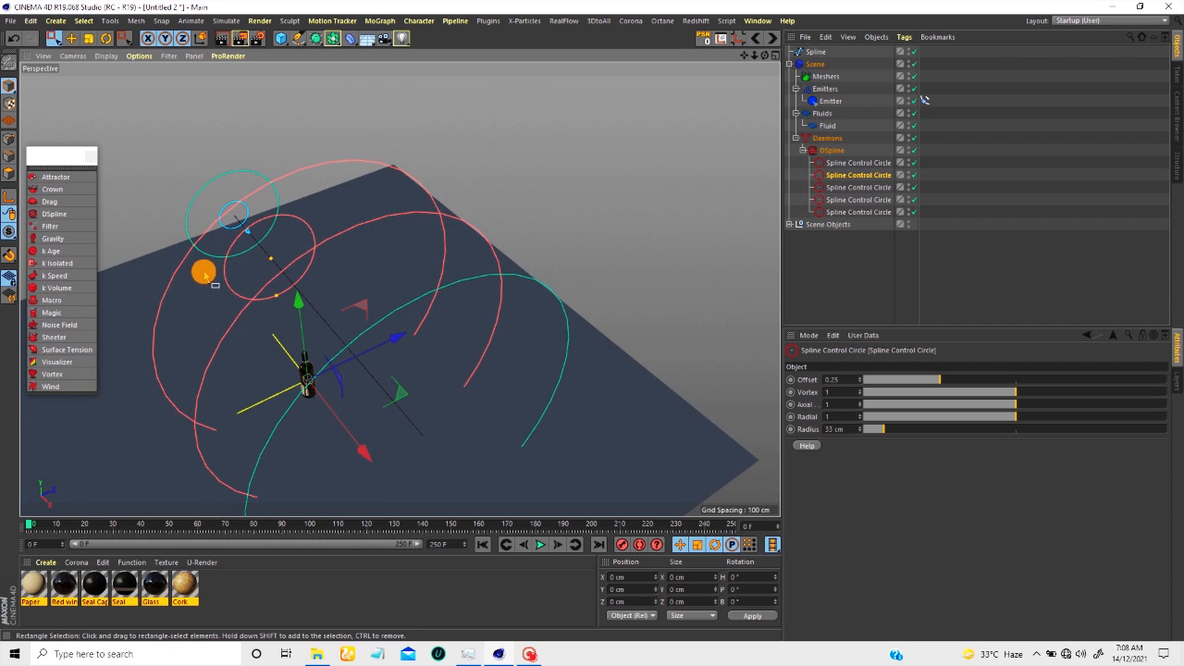
alt+drag(267, 257, 340, 196)
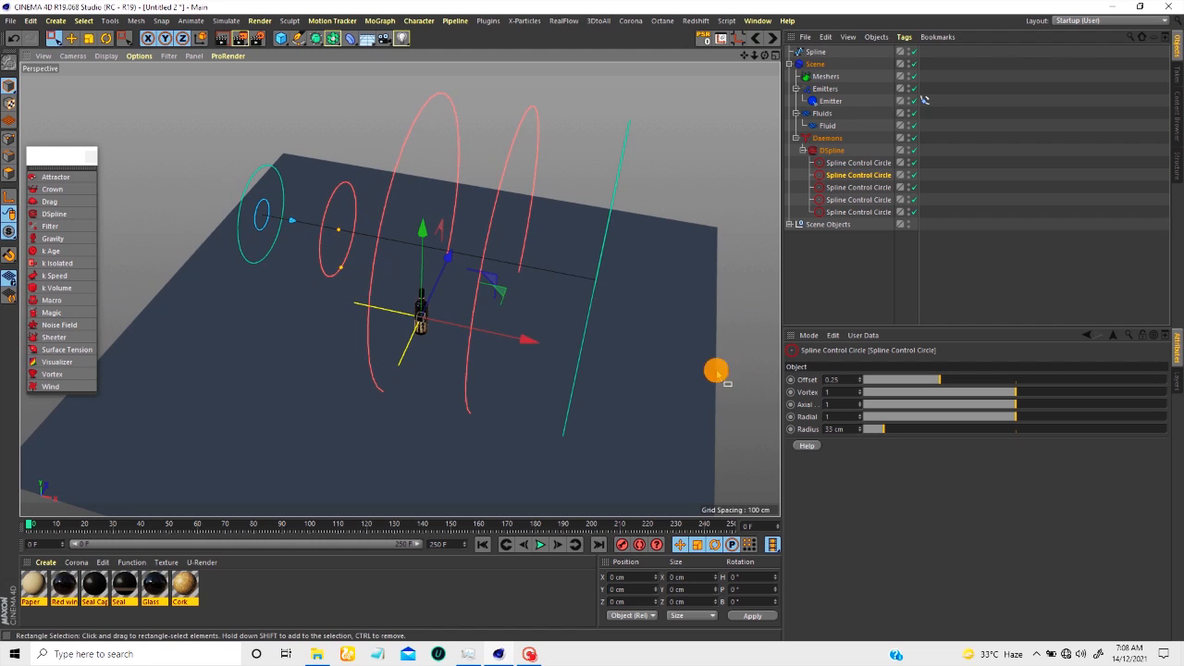
drag(885, 428, 852, 413)
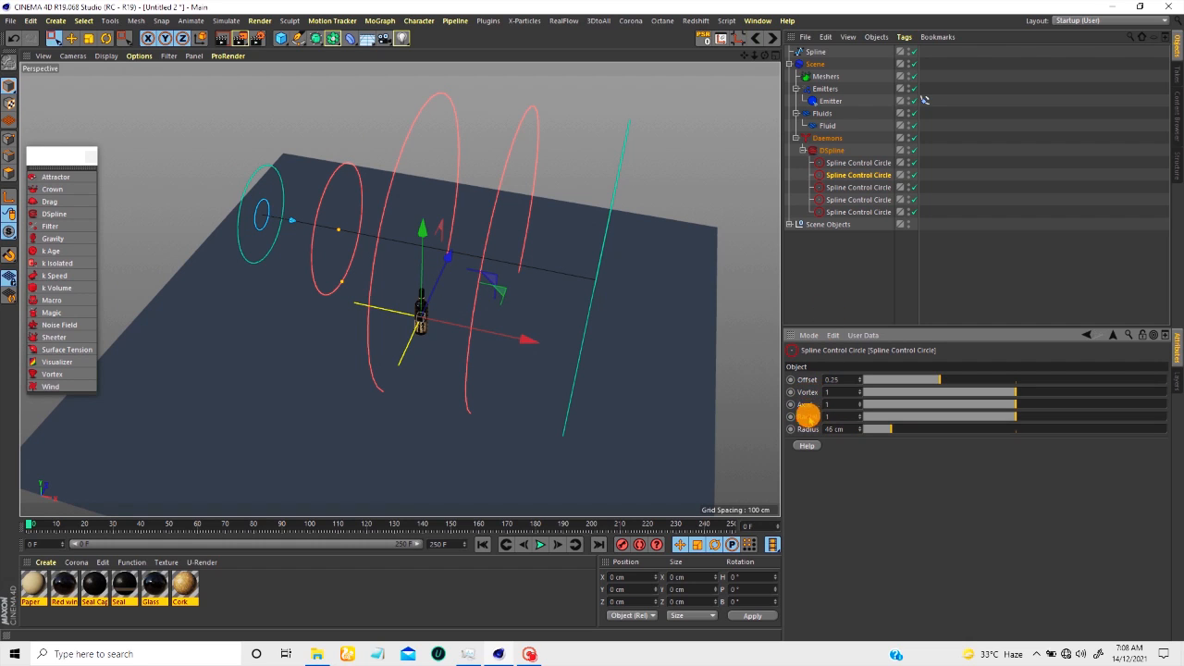
Step: Examine the third, first and last spline control circles to compare their offset and strength settings along the spline
click(834, 152)
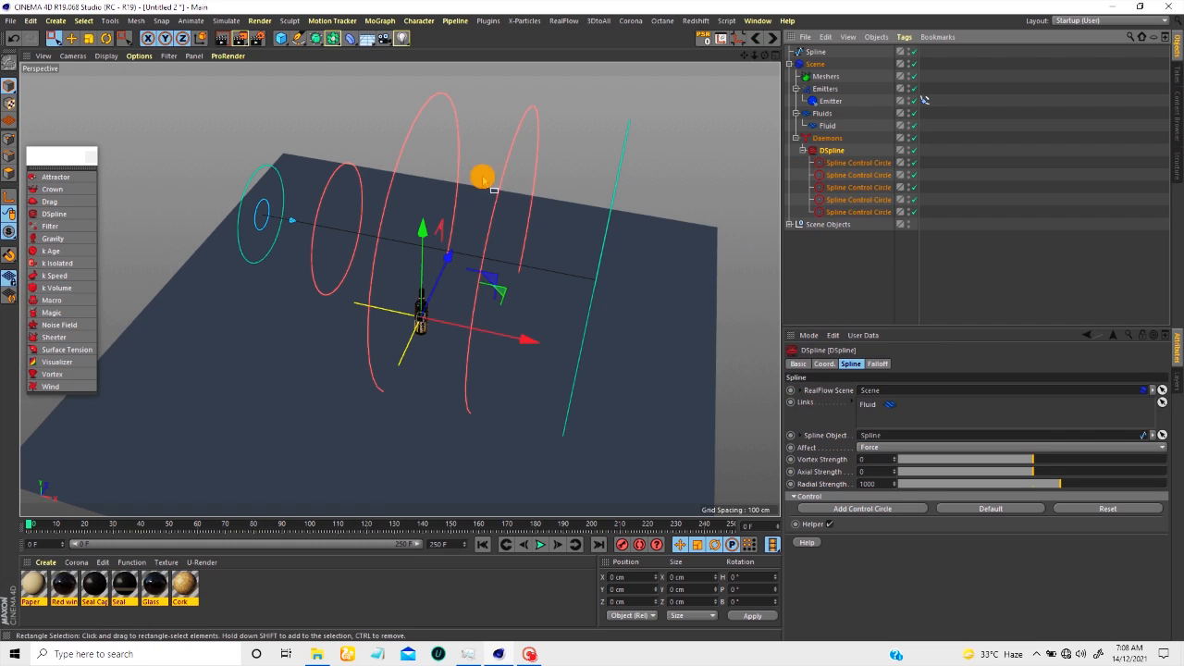
click(404, 115)
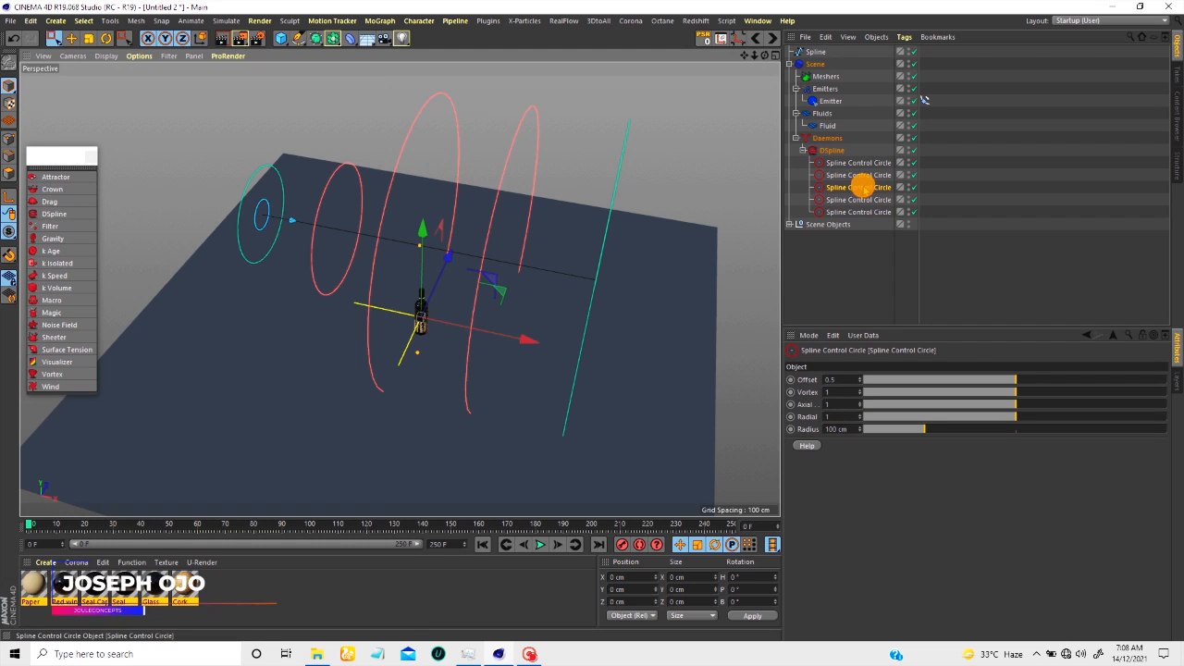
click(821, 417)
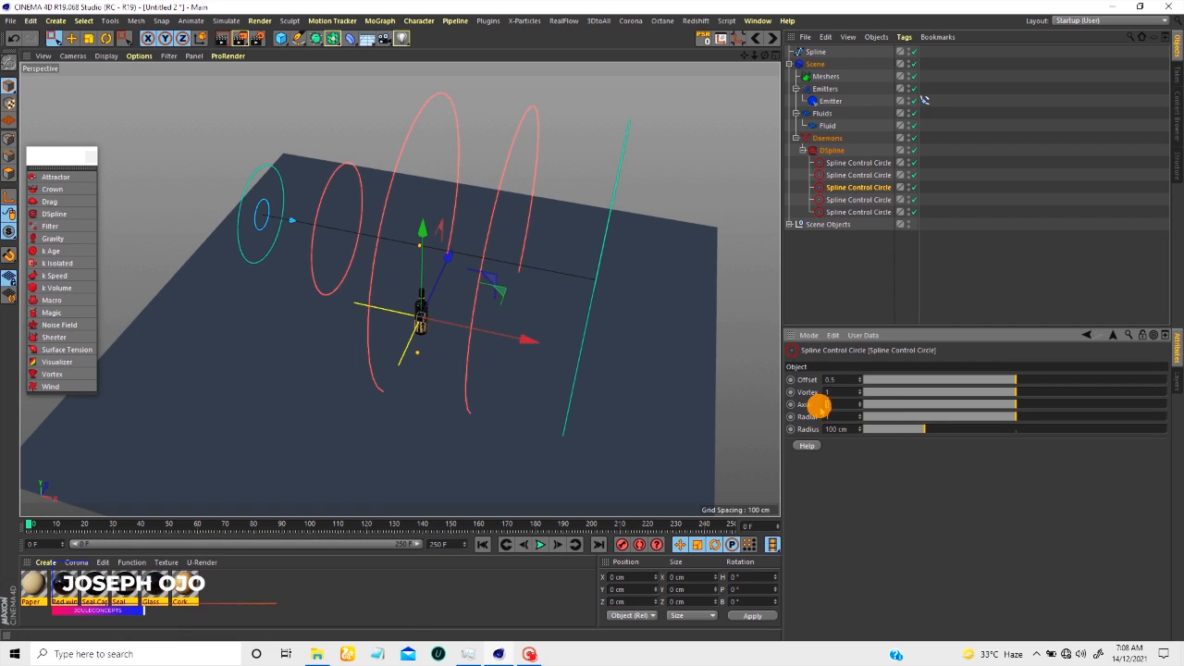
drag(832, 394, 814, 400)
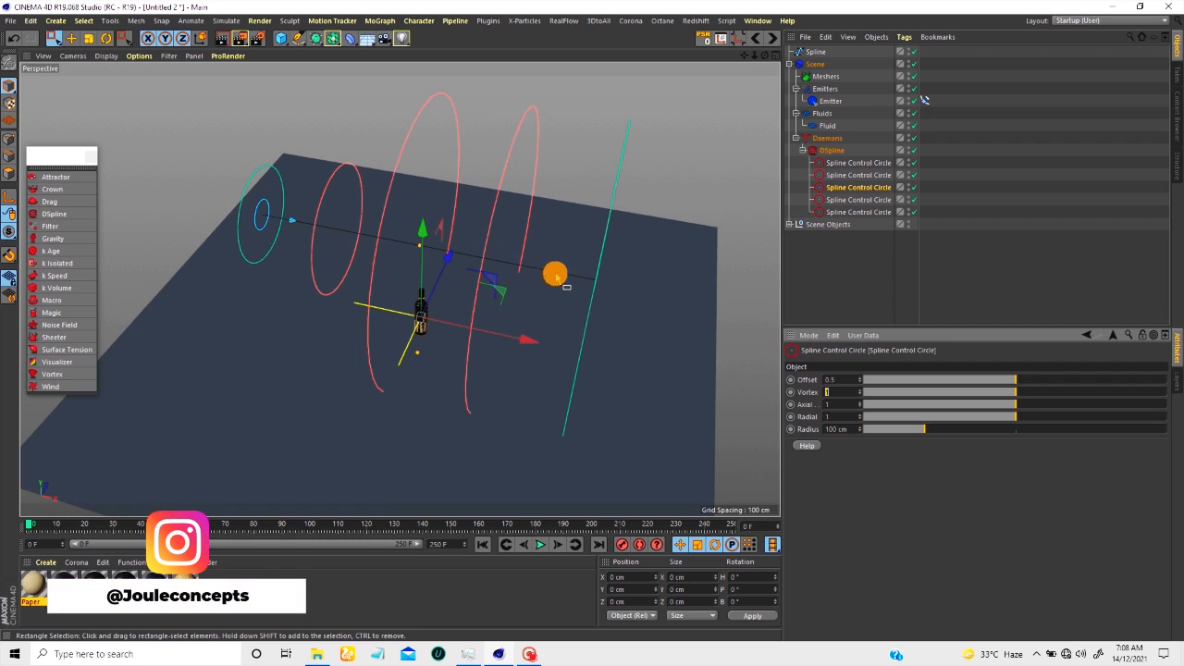
drag(839, 381, 810, 385)
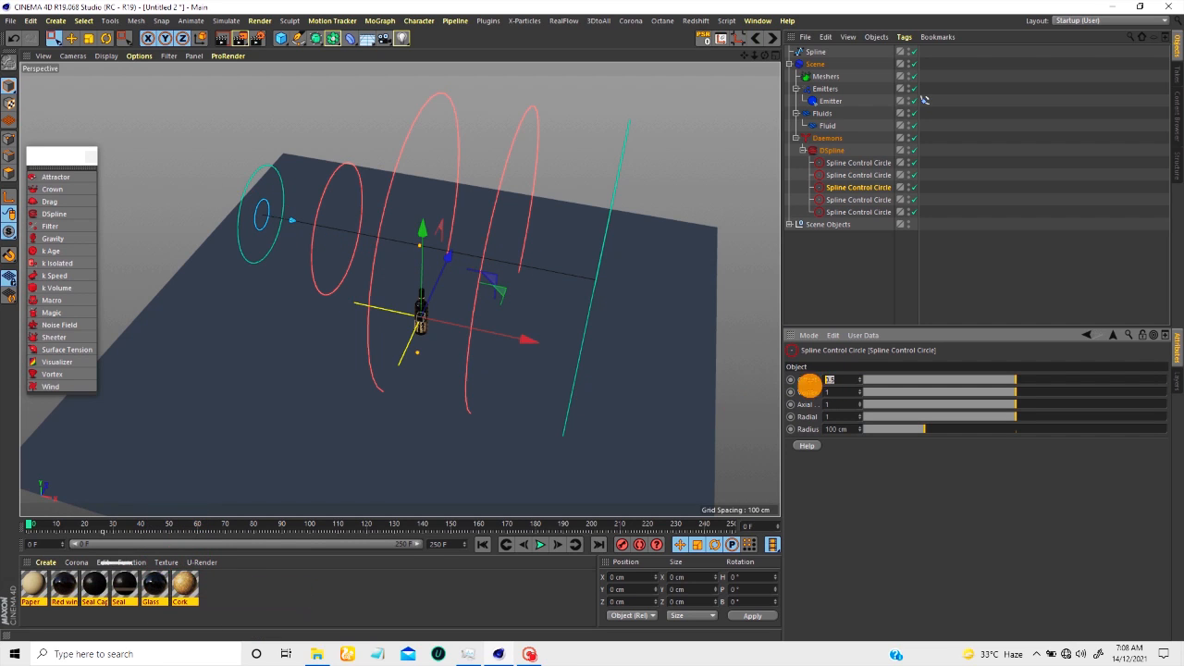
click(846, 162)
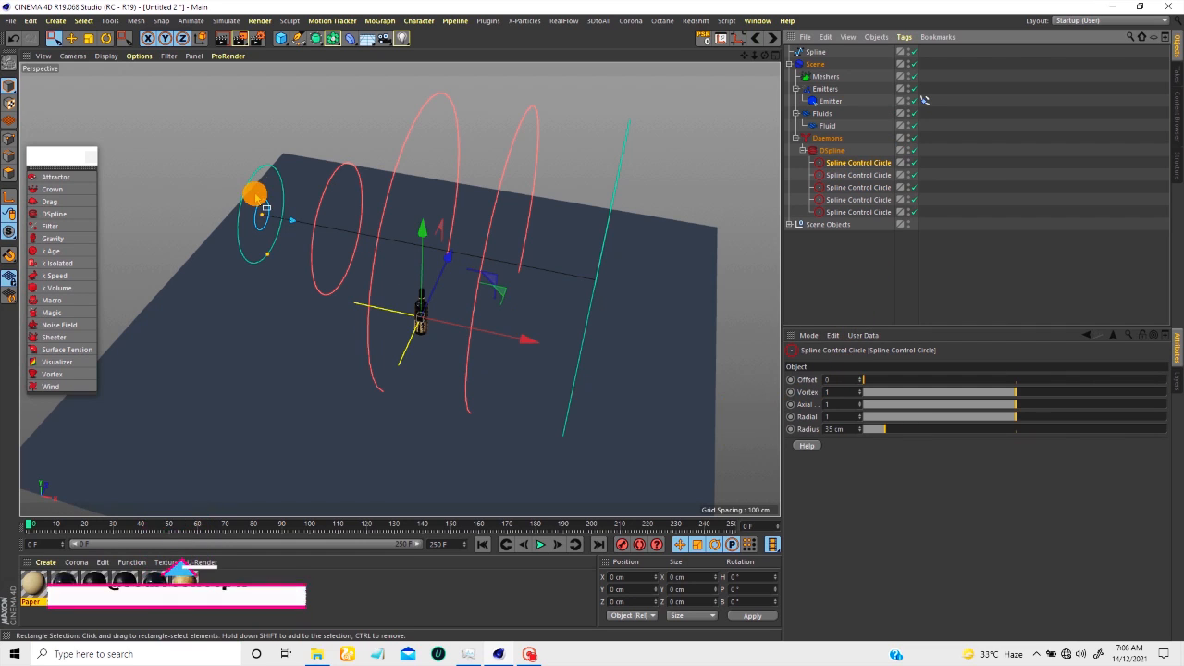
drag(863, 380, 735, 405)
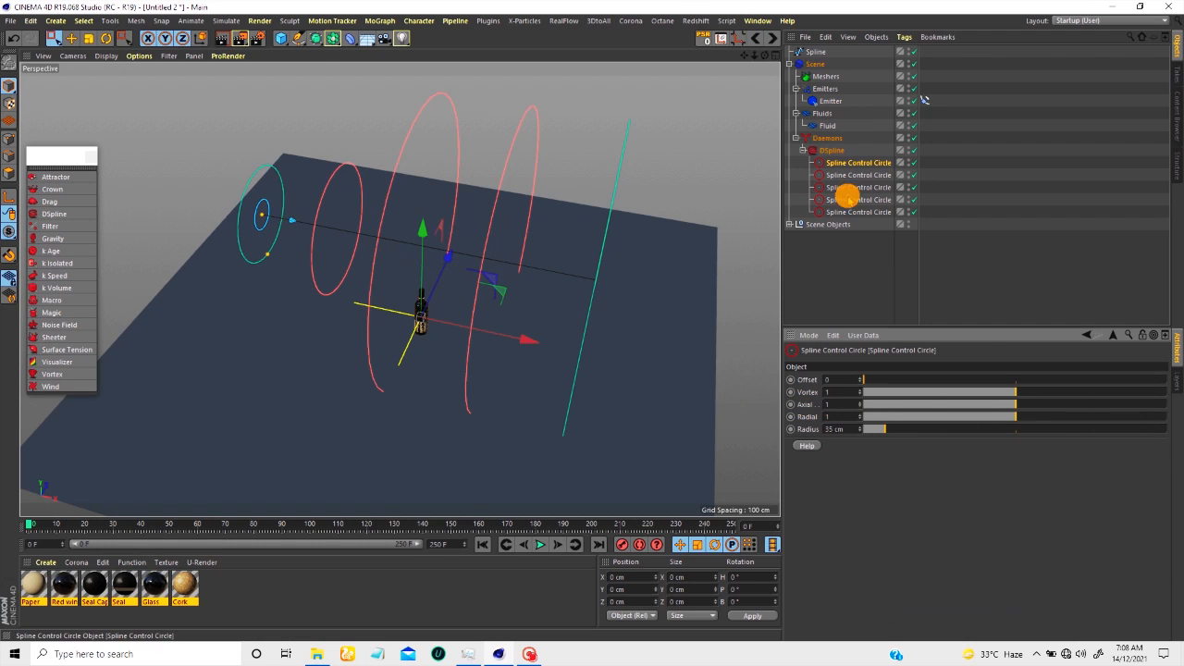
click(857, 212)
drag(1151, 377, 1178, 392)
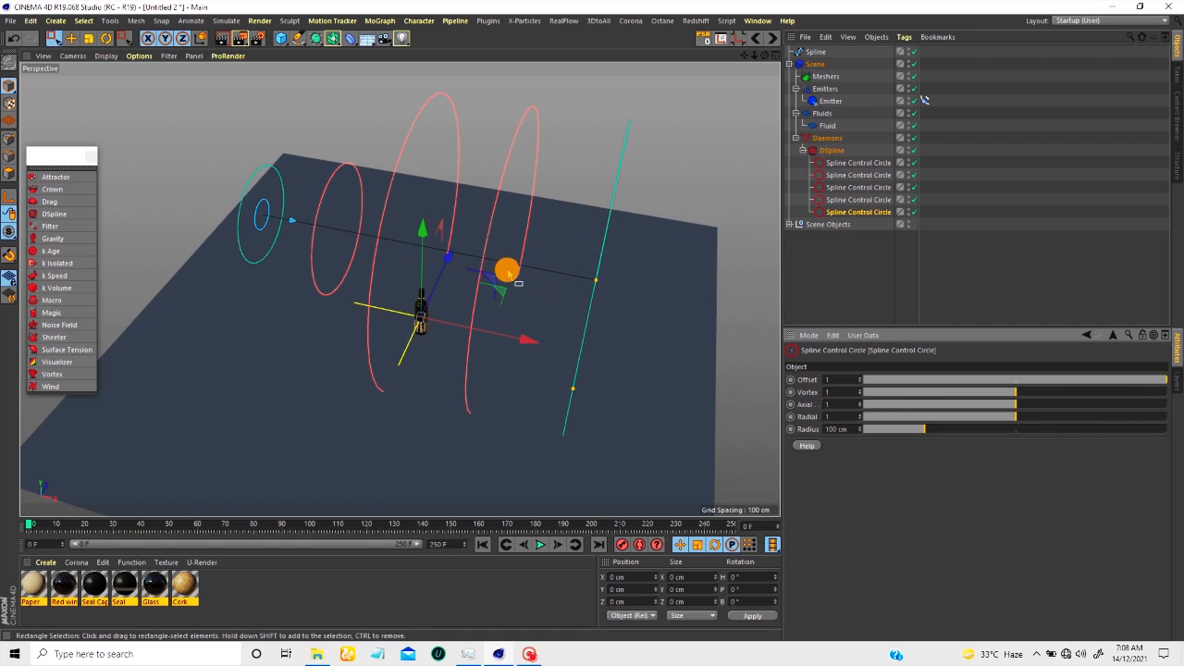
alt+drag(474, 271, 841, 286)
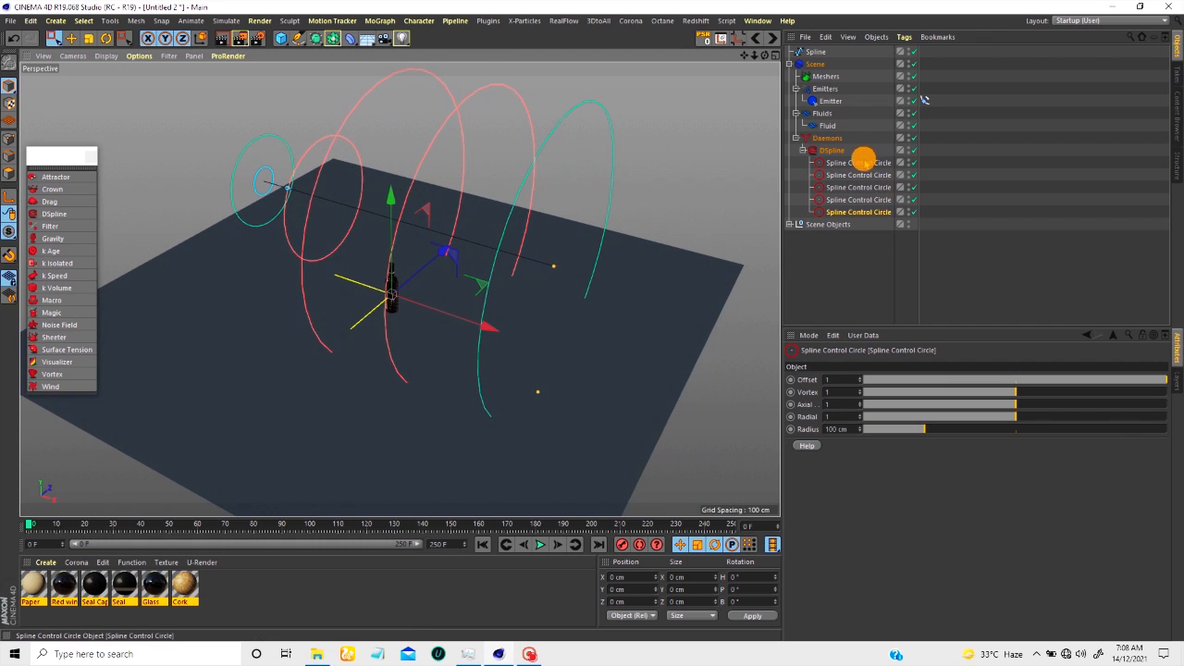
Step: Duplicate the fourth spline control circle, shift the copy along the spline to offset 0.88, and delete the copy
click(849, 151)
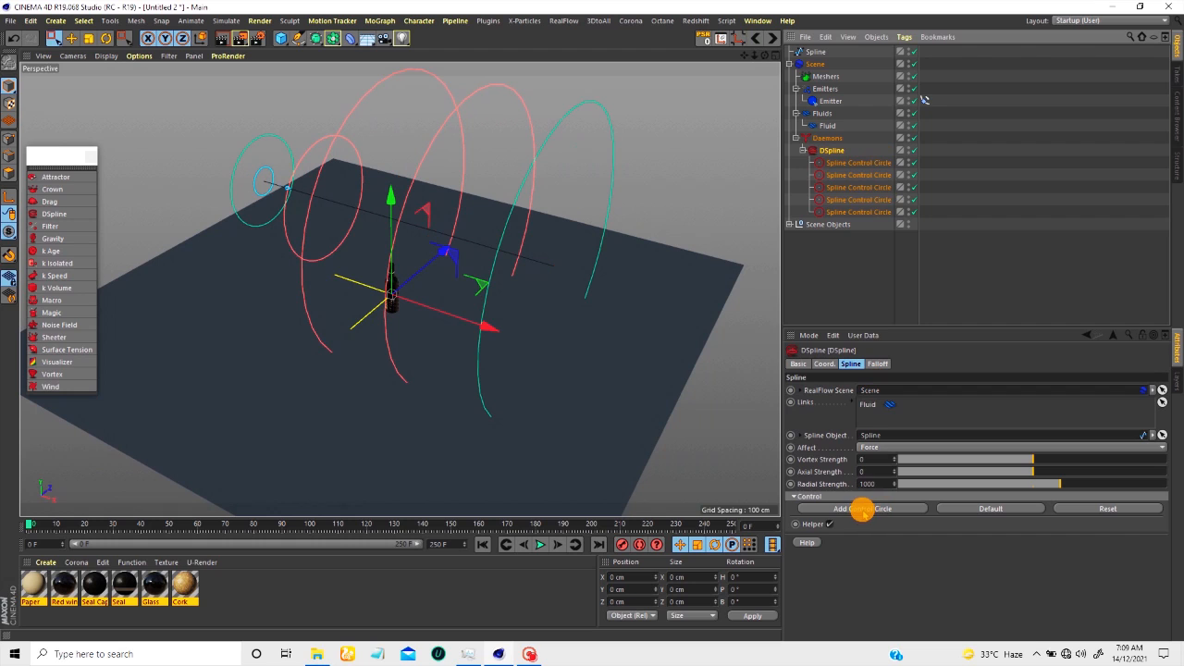
click(850, 200)
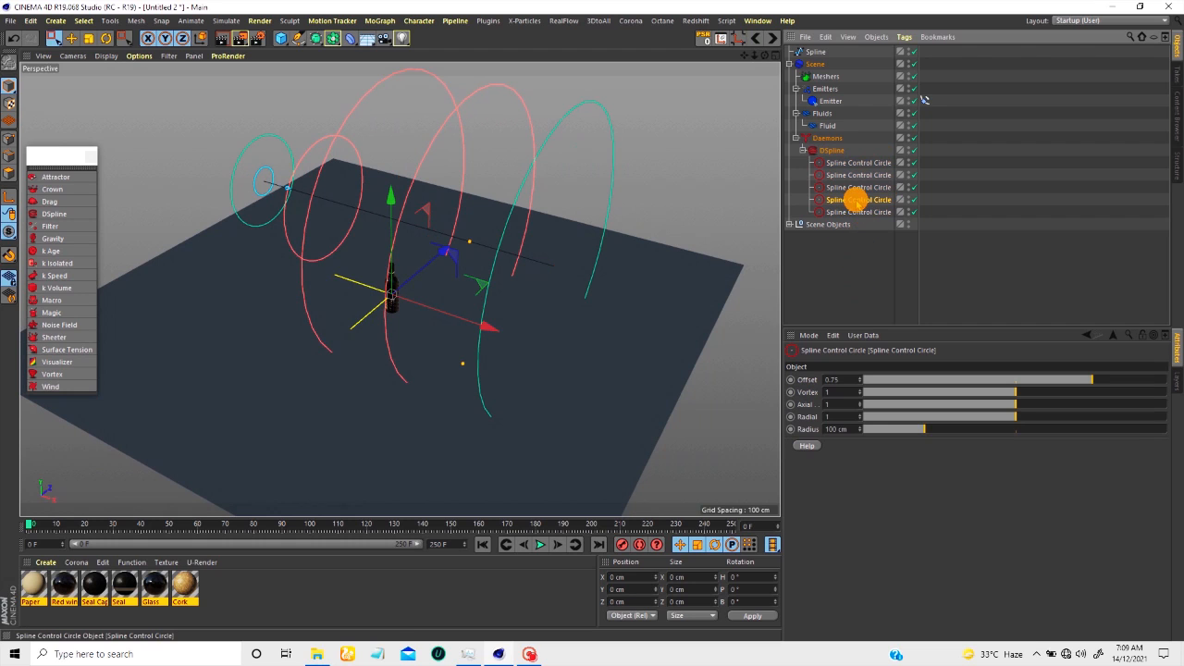
ctrl+drag(858, 209, 860, 227)
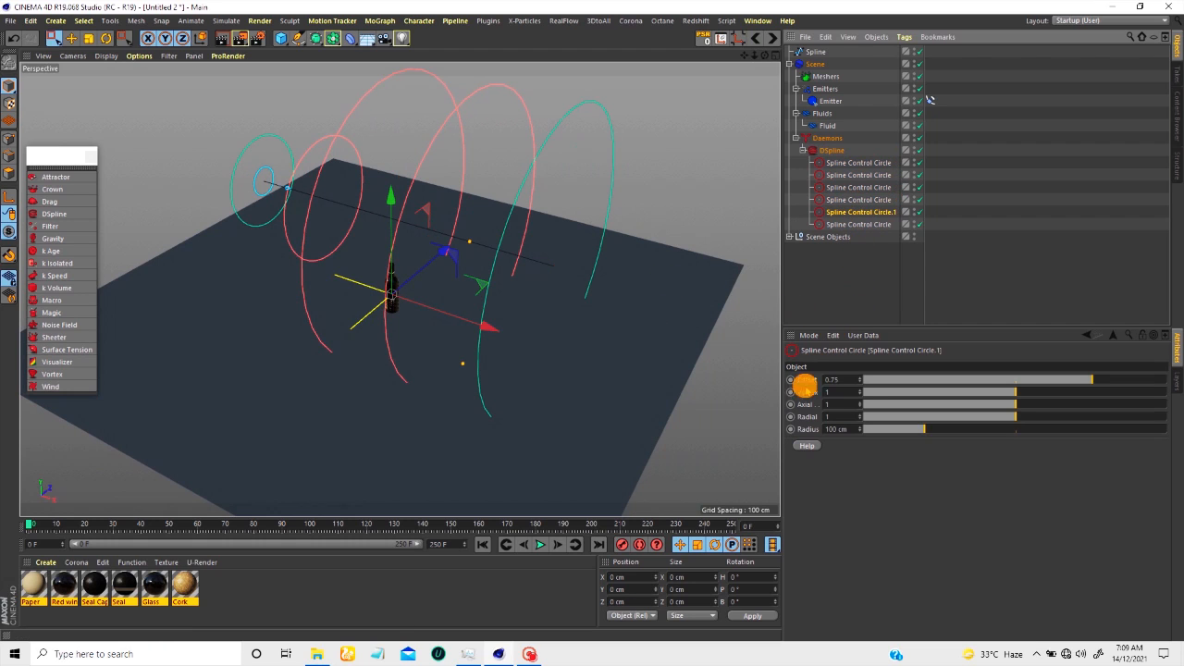
drag(1080, 377, 1132, 384)
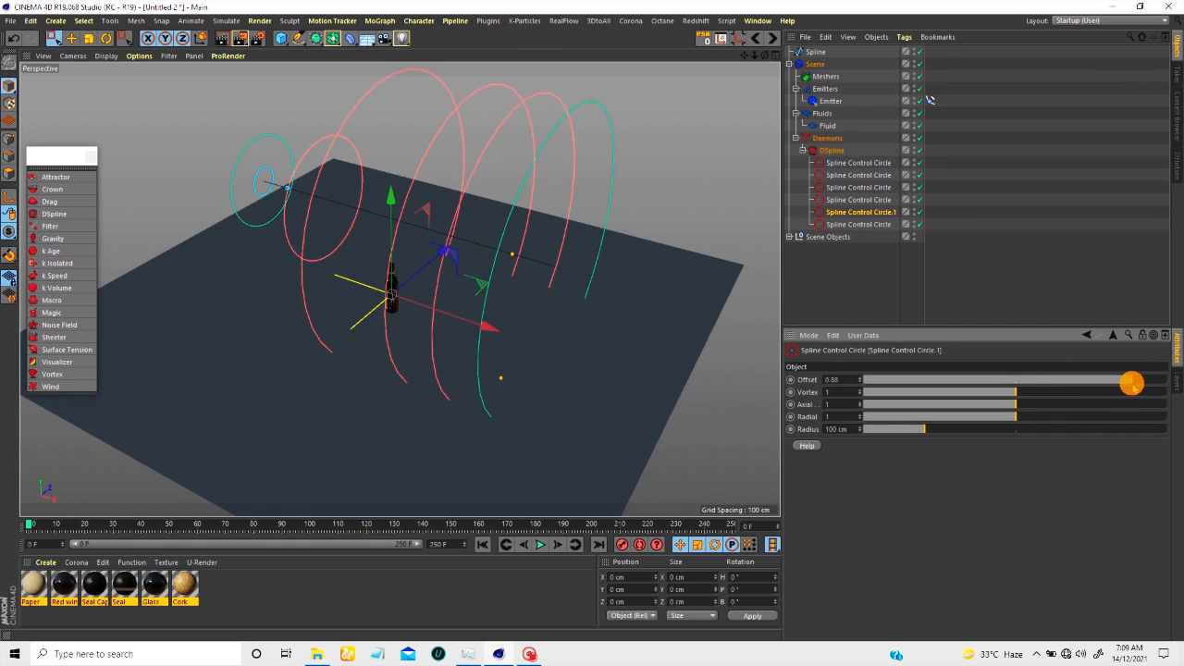
key(Delete)
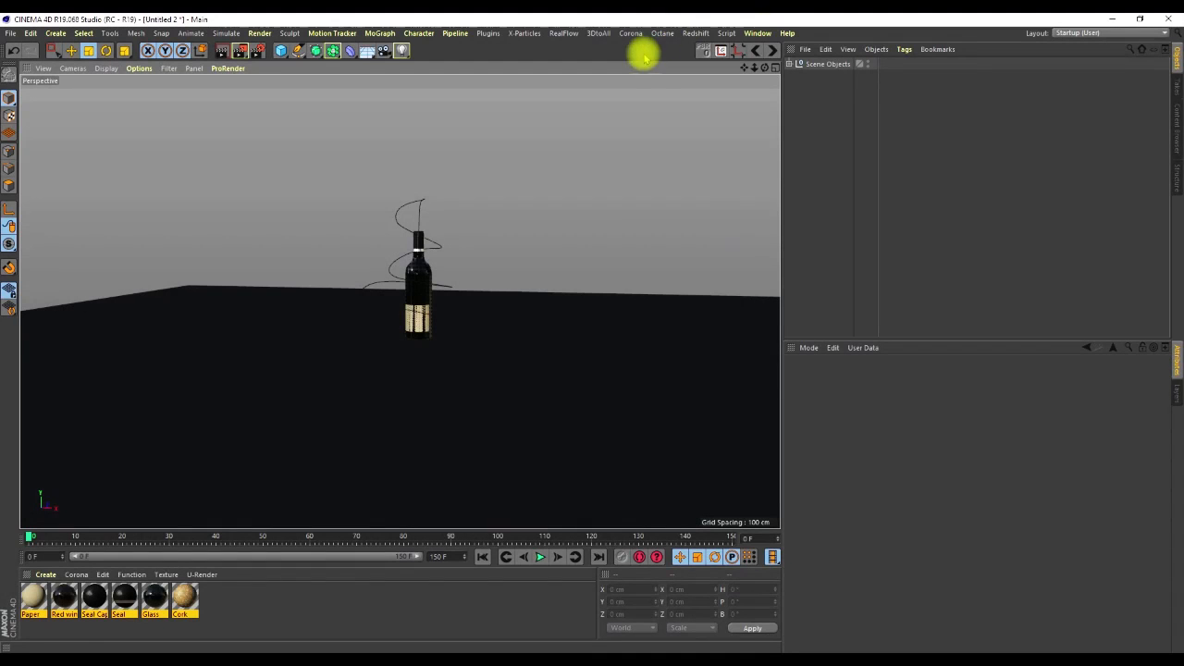
Step: Add a circular RealFlow emitter to the scene containing the wine bottle and spiral path
click(569, 32)
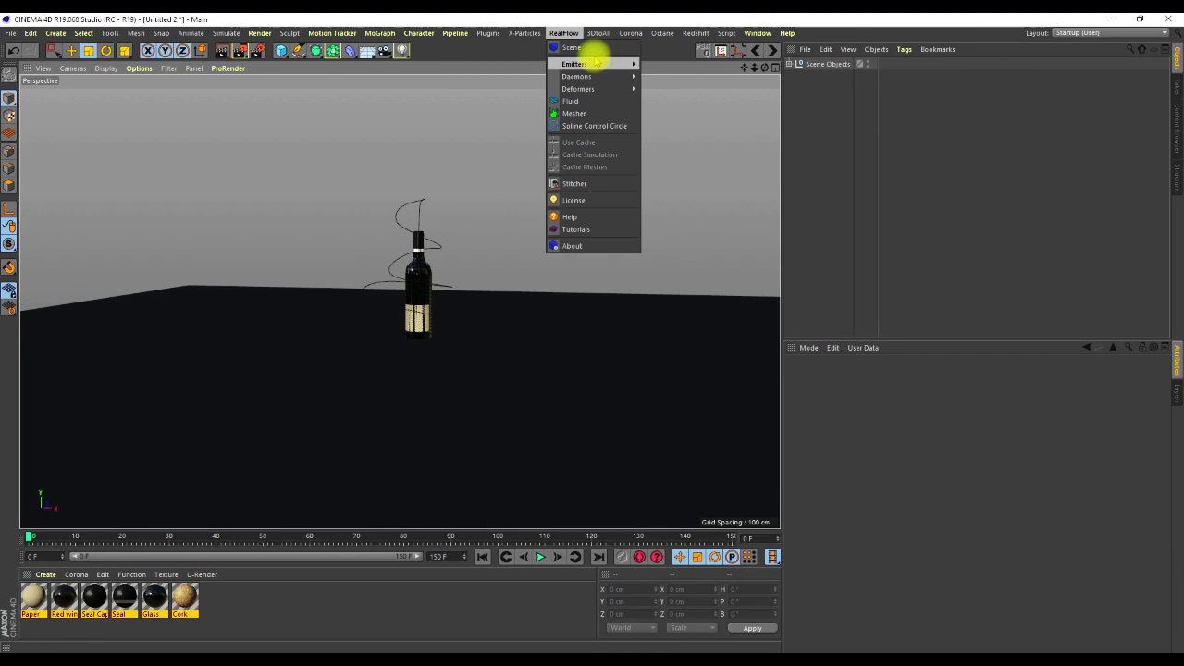
mouse_move(602, 58)
click(679, 55)
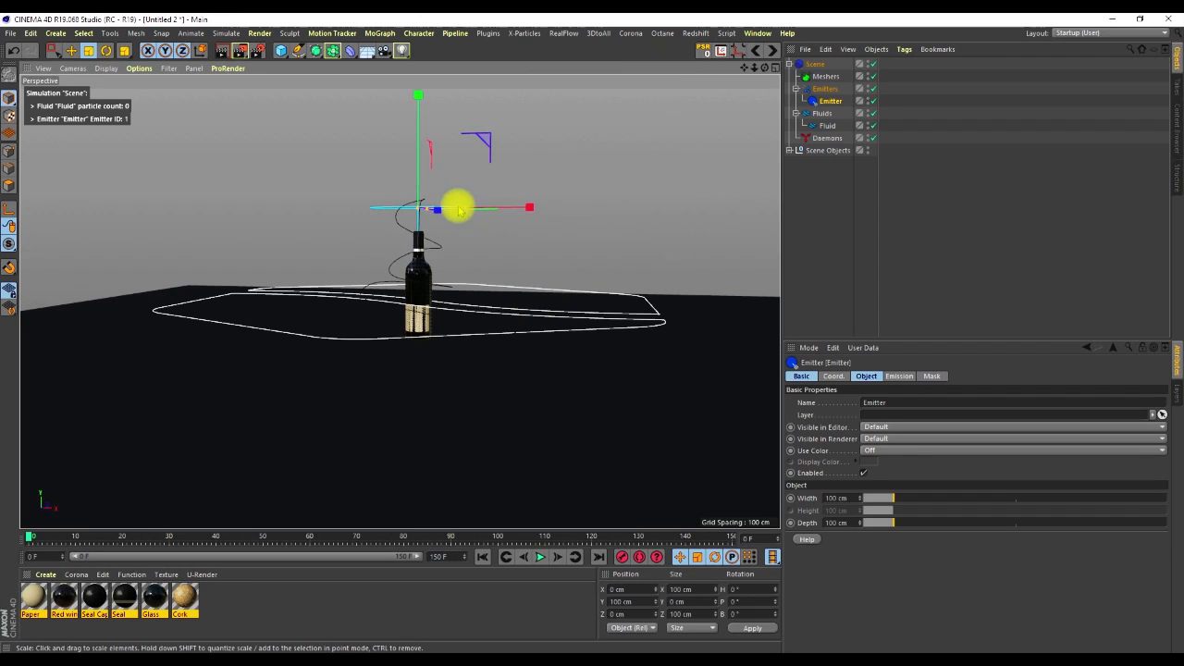
alt+drag(426, 287, 423, 320)
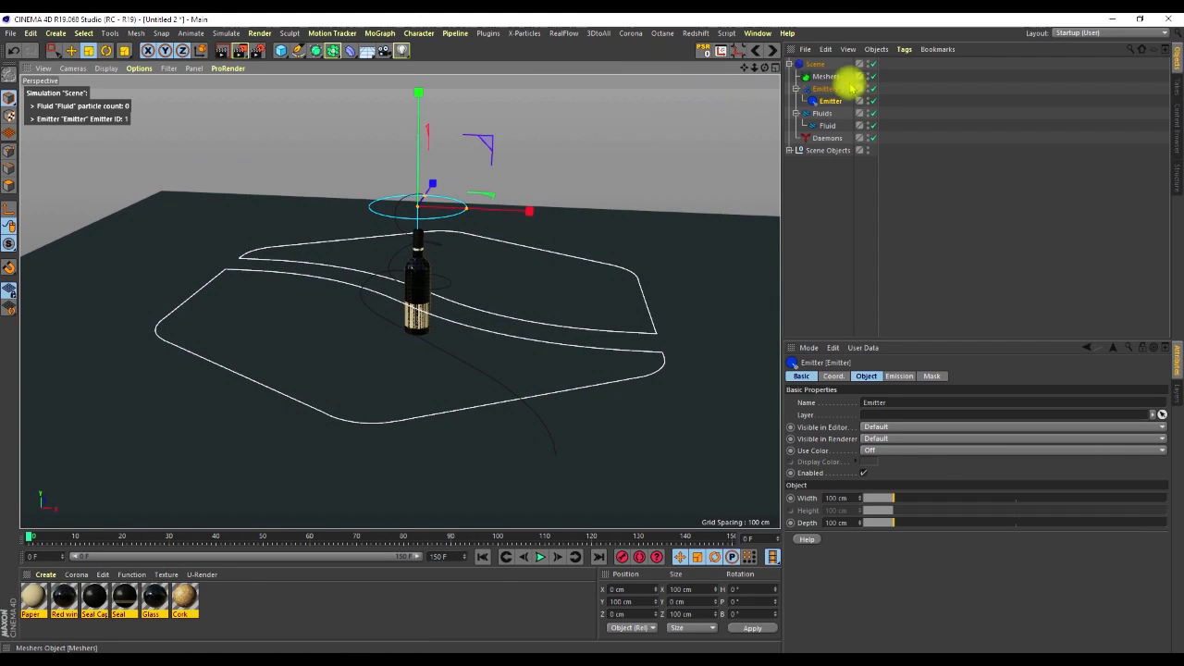
Step: Give the emitter an Align to Spline tag and assign the Path spline as its Spline Path
right_click(833, 102)
mouse_move(962, 29)
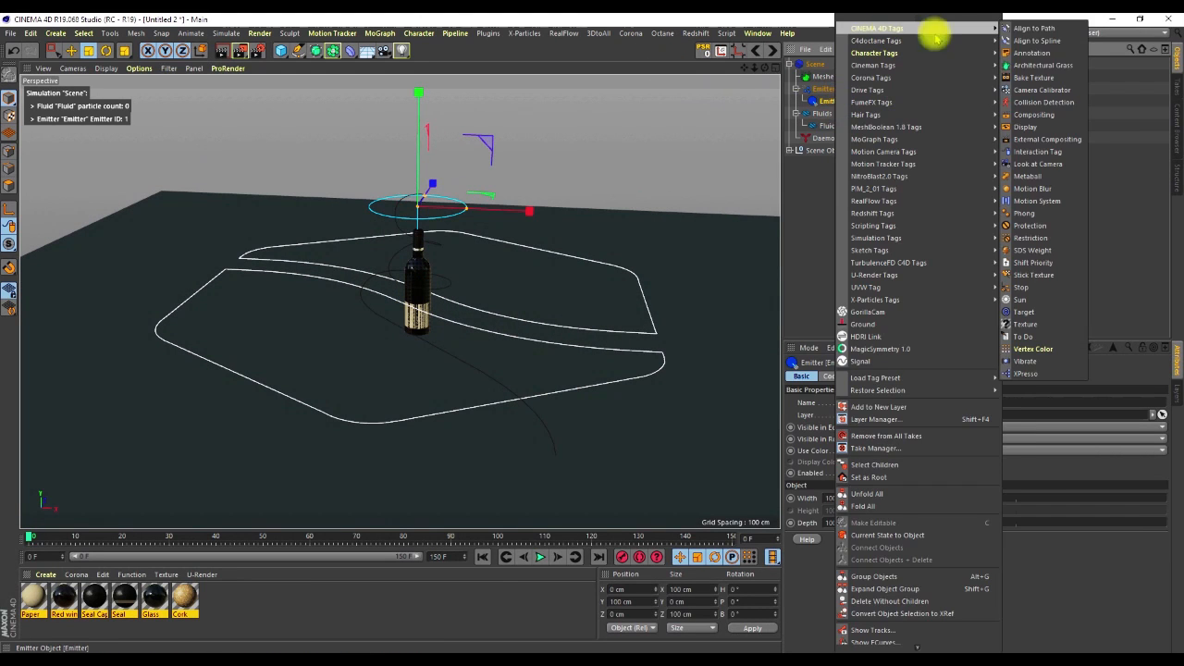
click(1021, 39)
click(789, 150)
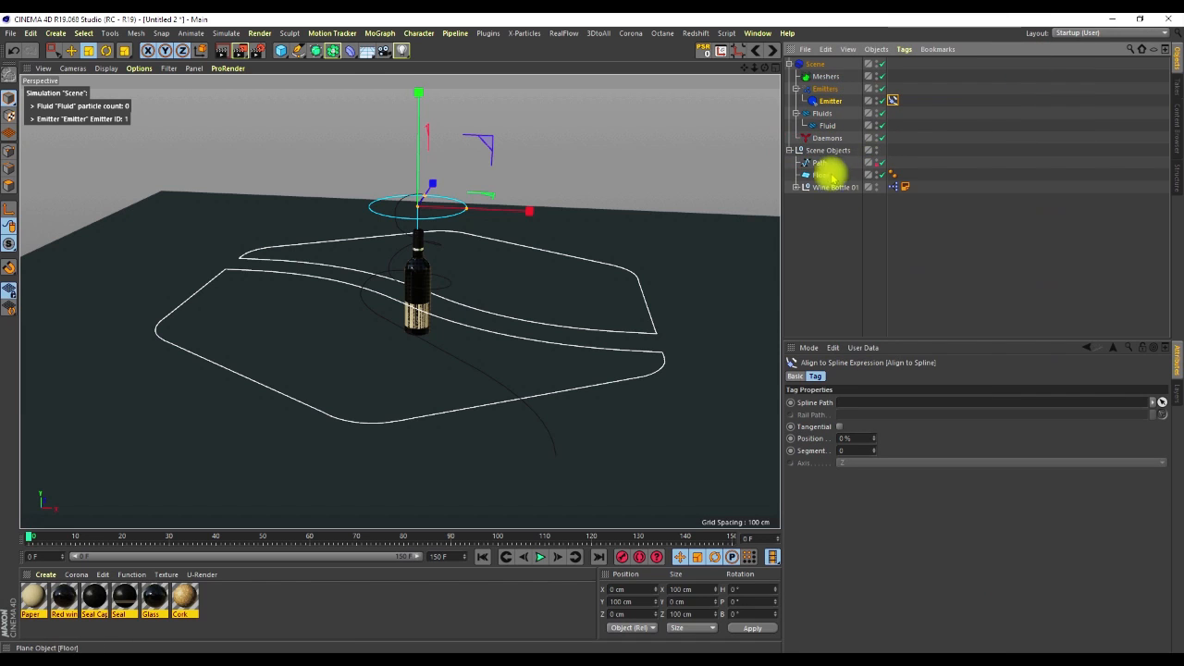
drag(820, 165, 877, 335)
drag(853, 404, 853, 404)
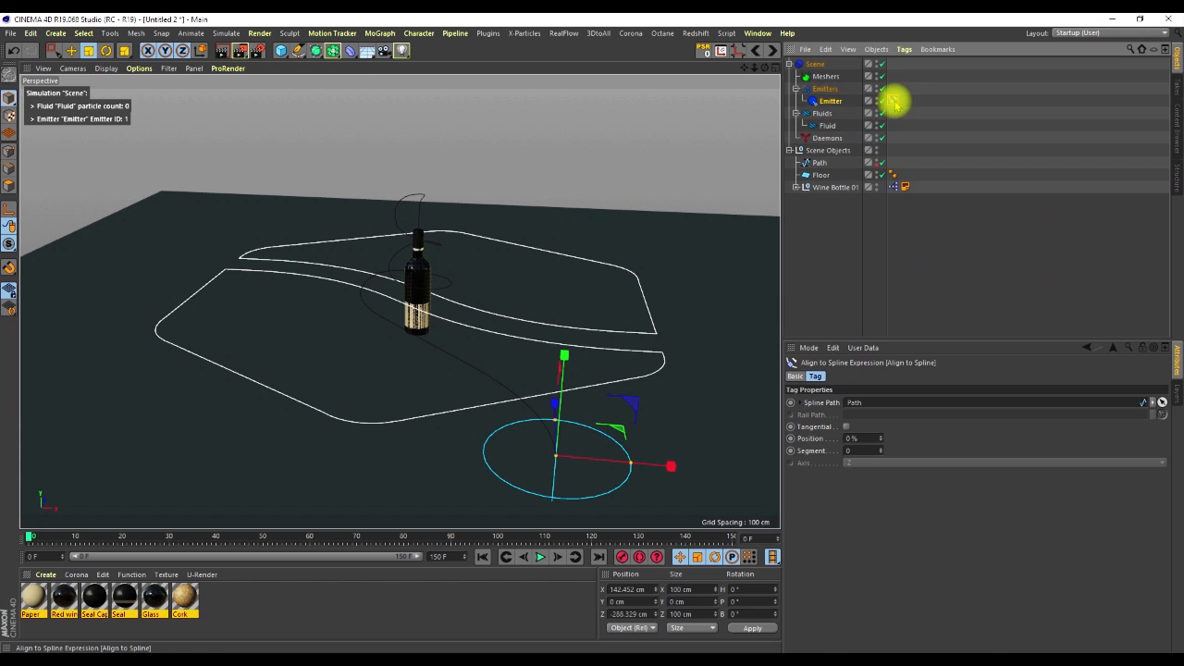
Step: Remove the emitter's Align to Spline tag and rotate the emitter to P 100° and B 8.306° so it faces along the path
click(540, 453)
alt+drag(559, 422, 447, 463)
key(r)
alt+drag(545, 408, 454, 453)
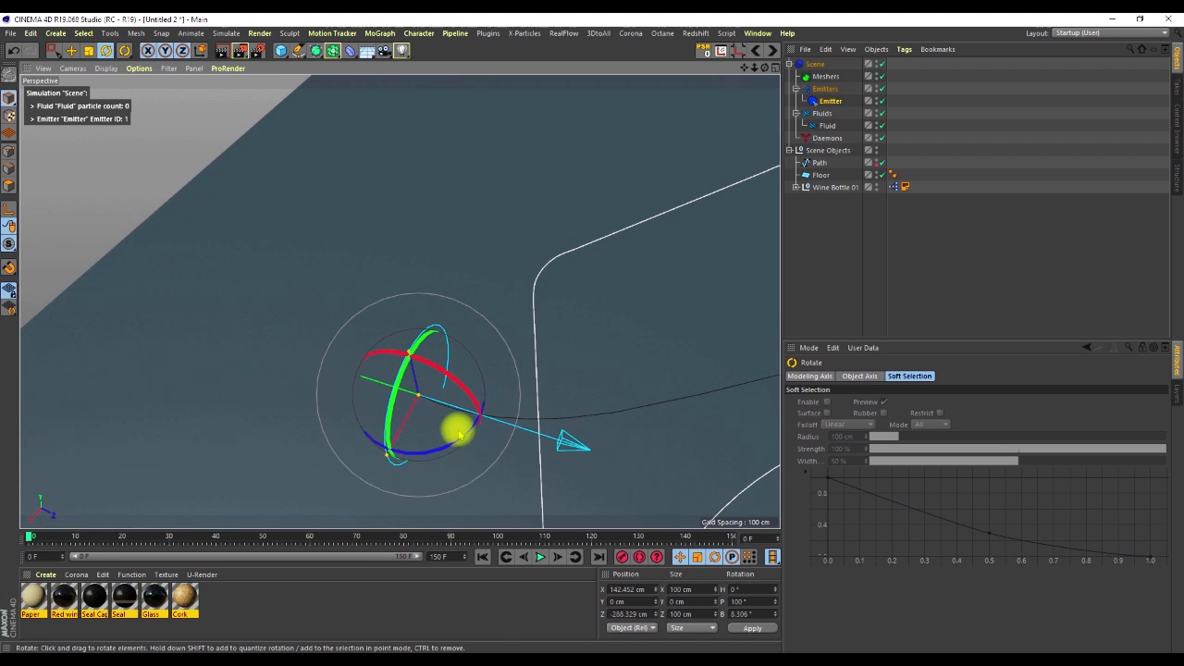
Step: Move the emitter slightly behind the path's start, to about X 144.3, Y -2.2, Z -301 cm
key(e)
drag(370, 383, 443, 409)
alt+drag(444, 409, 646, 319)
alt+drag(481, 404, 580, 433)
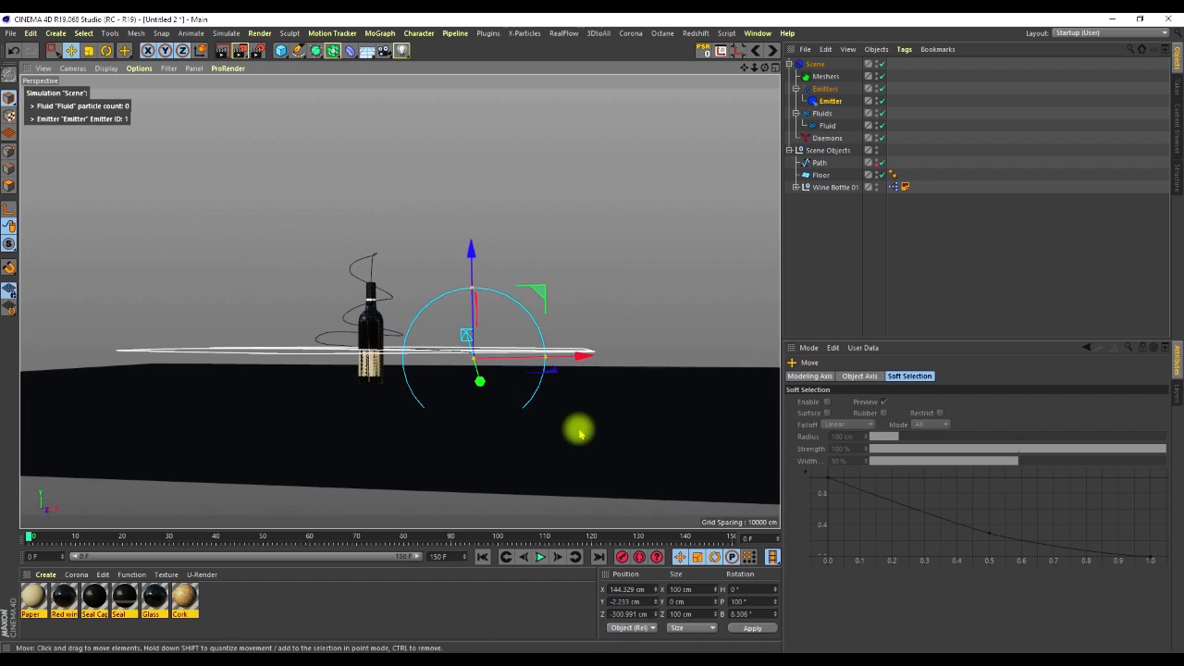
Step: Hide the Floor in the viewport and turn on Use Color for the Path spline so it displays in white
click(877, 174)
alt+drag(370, 339, 351, 250)
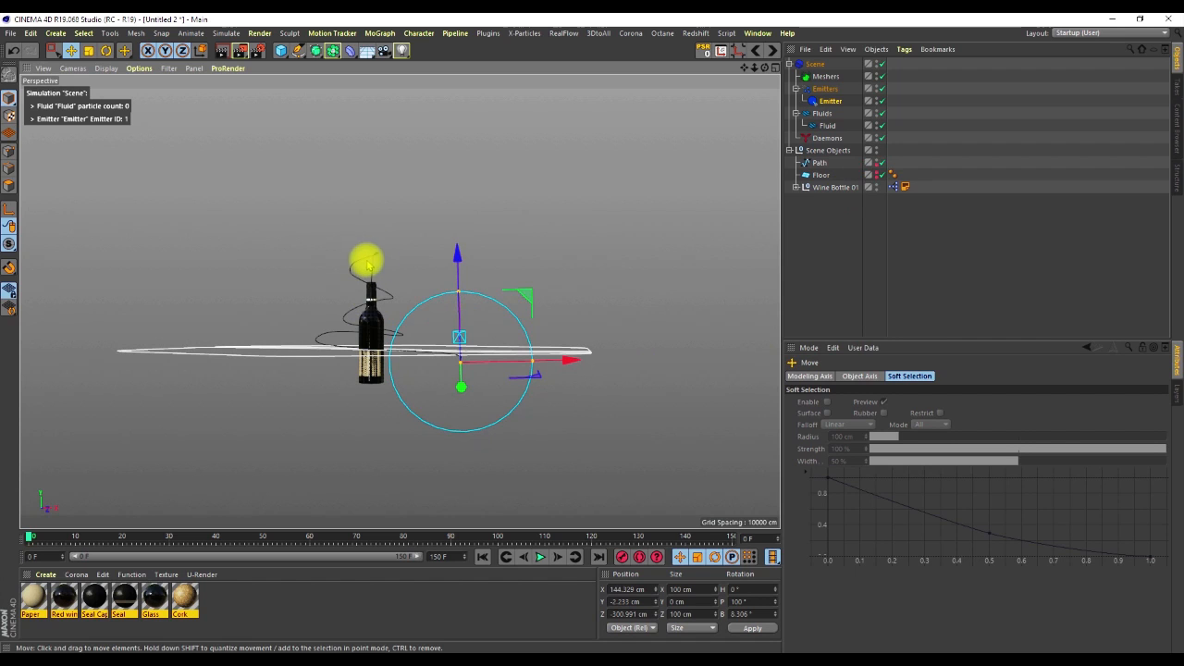
click(371, 263)
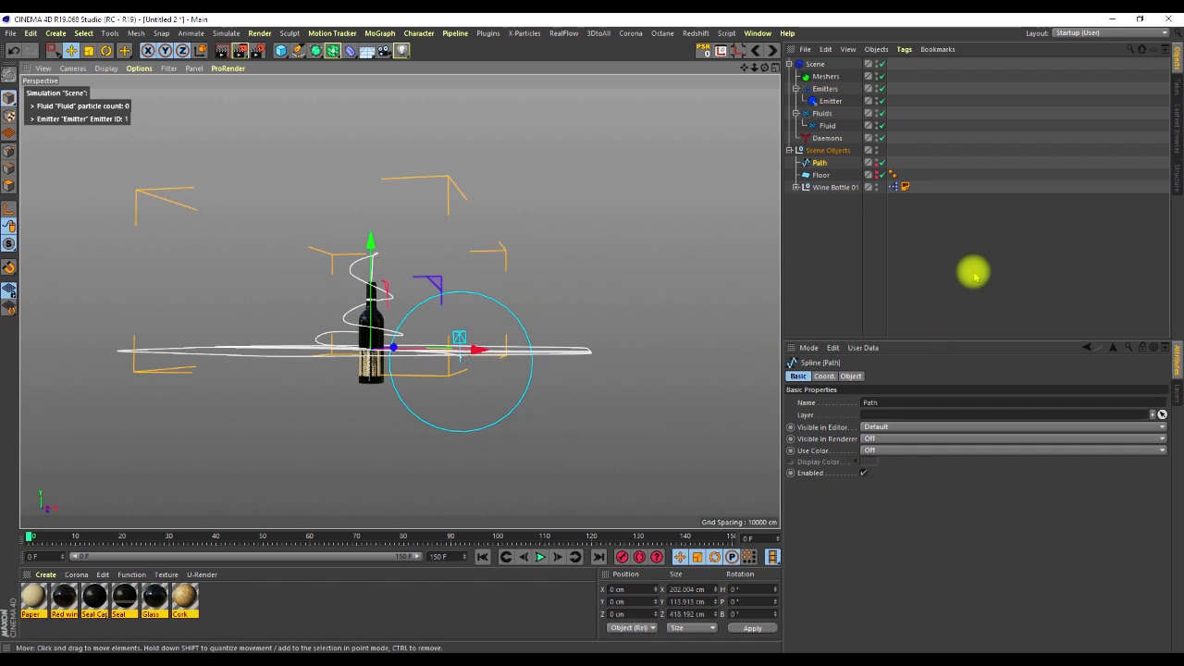
click(795, 376)
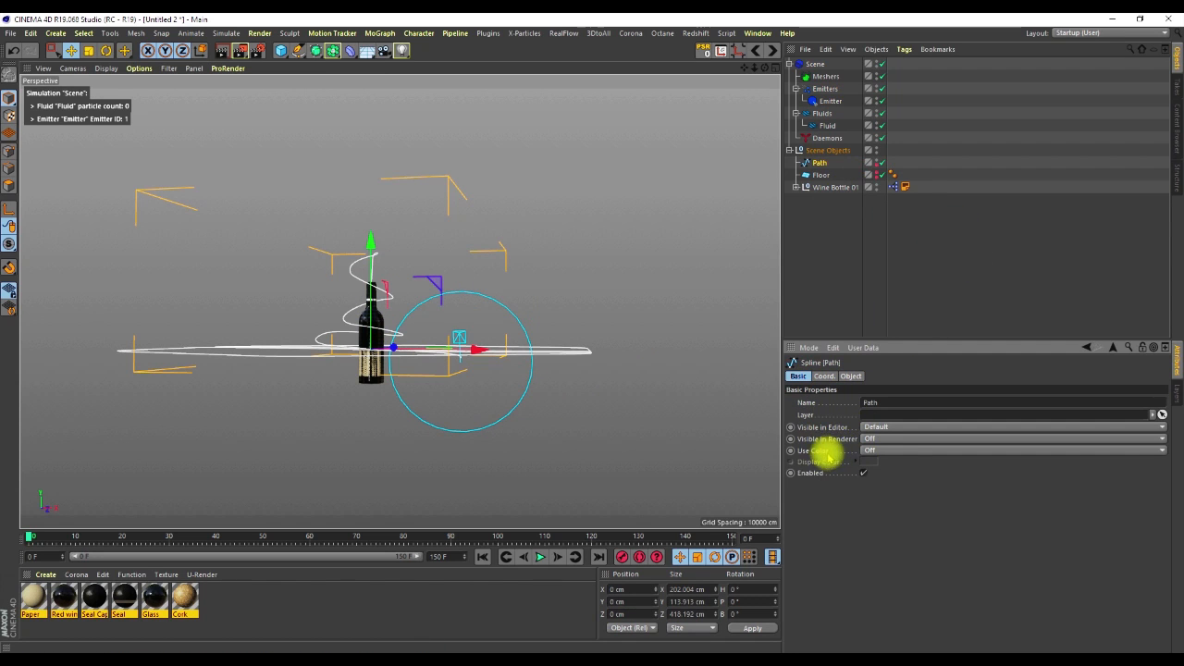
click(869, 450)
click(867, 460)
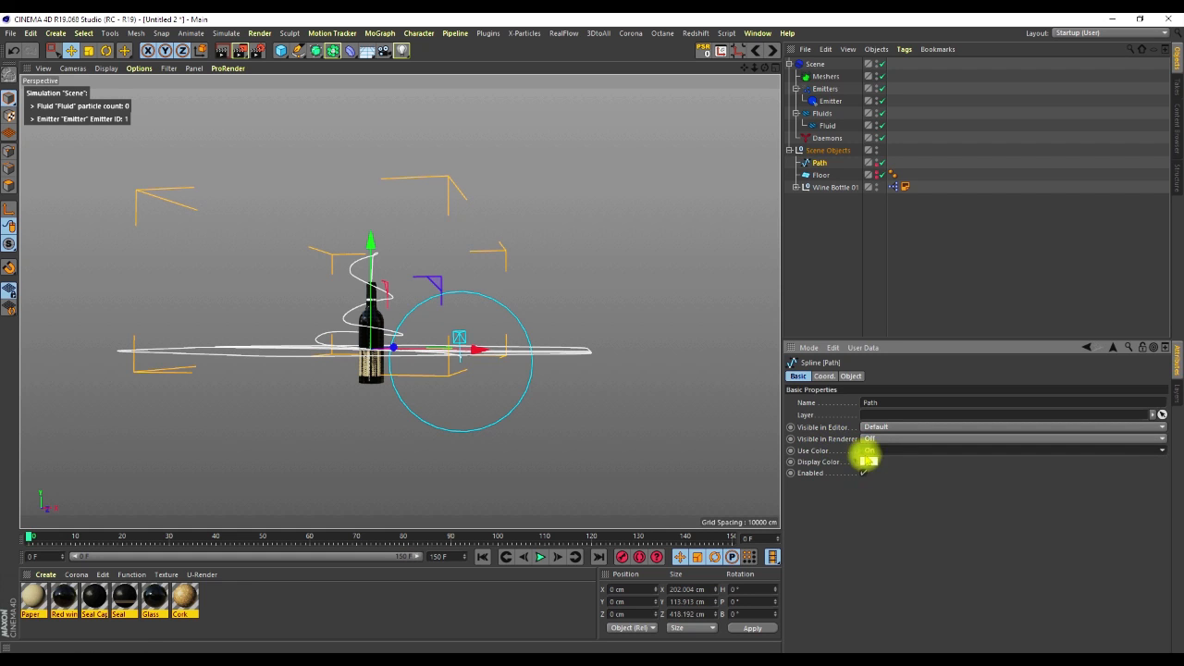
click(616, 203)
alt+drag(280, 352, 258, 309)
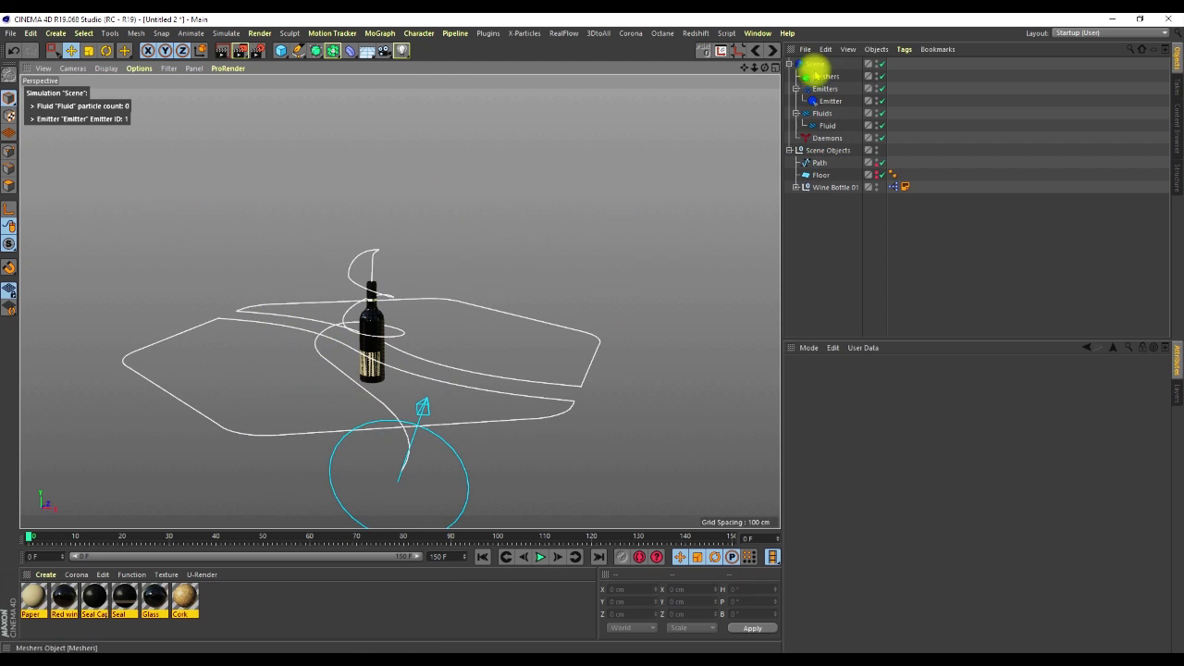
Step: Turn off the Display Icon and Info options of the RealFlow Scene object to clear the viewport
click(815, 65)
click(910, 376)
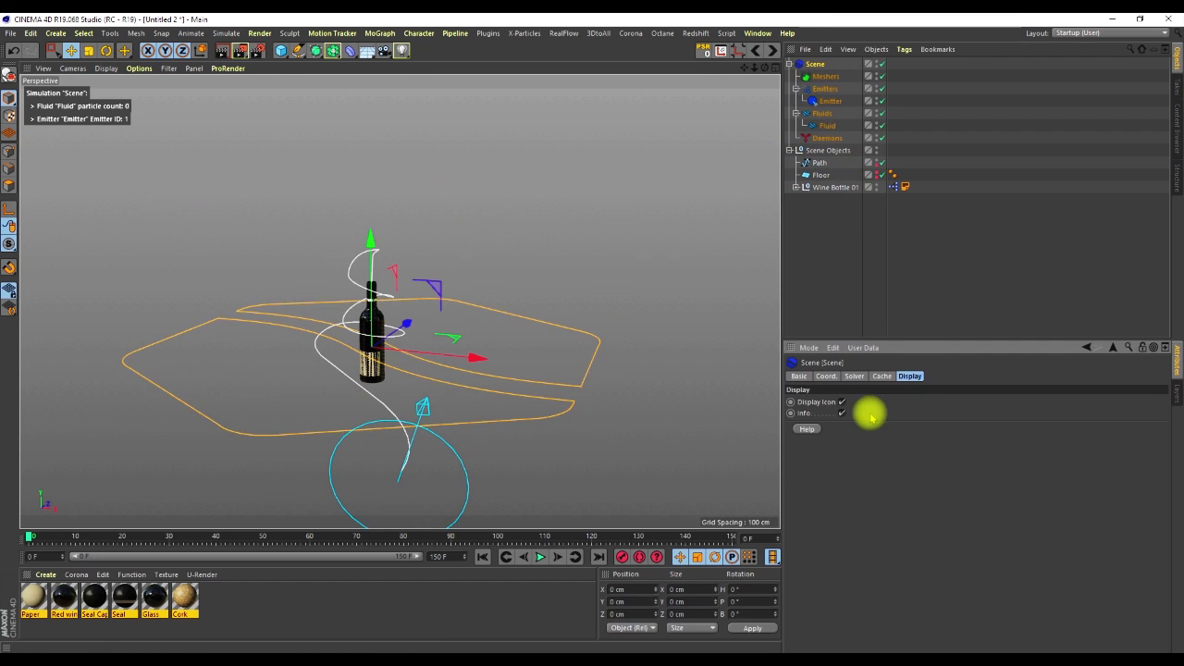
click(840, 403)
click(840, 413)
click(588, 294)
mouse_move(498, 401)
alt+mouse_down()
mouse_move(560, 379)
mouse_move(524, 389)
mouse_move(364, 343)
mouse_move(375, 380)
alt+mouse_up()
Step: Scale the emitter down to a width and depth of about 32 cm
click(830, 100)
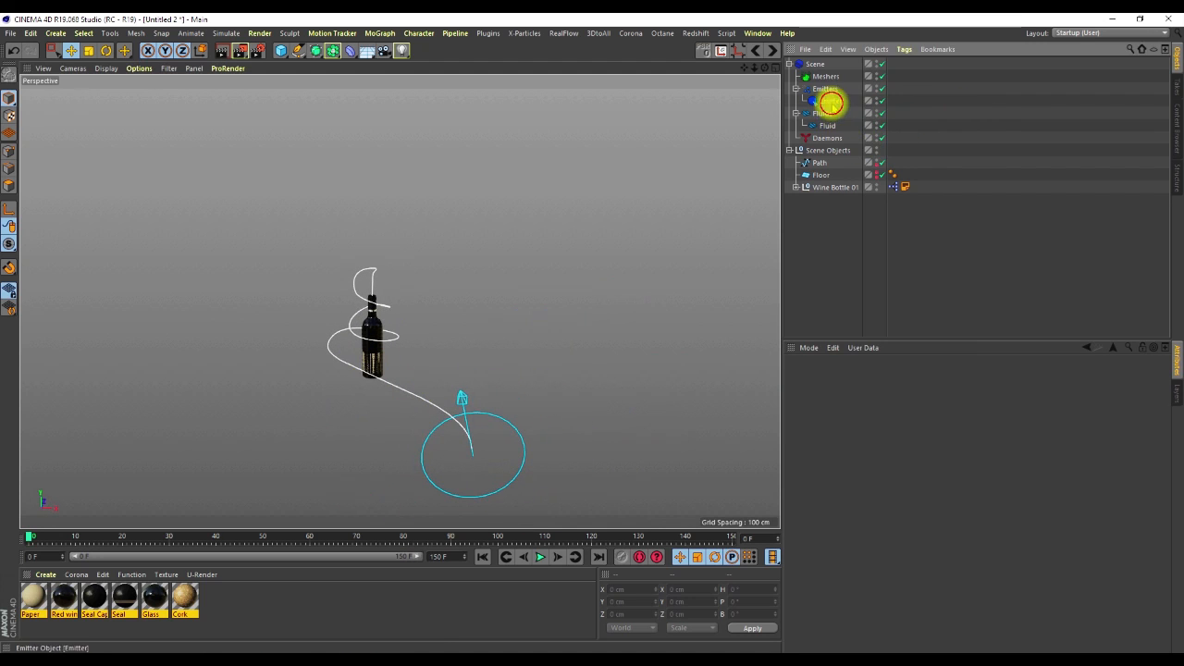
key(t)
mouse_move(669, 259)
mouse_down()
mouse_move(650, 312)
mouse_move(528, 460)
mouse_move(373, 407)
mouse_move(360, 309)
mouse_up()
click(830, 100)
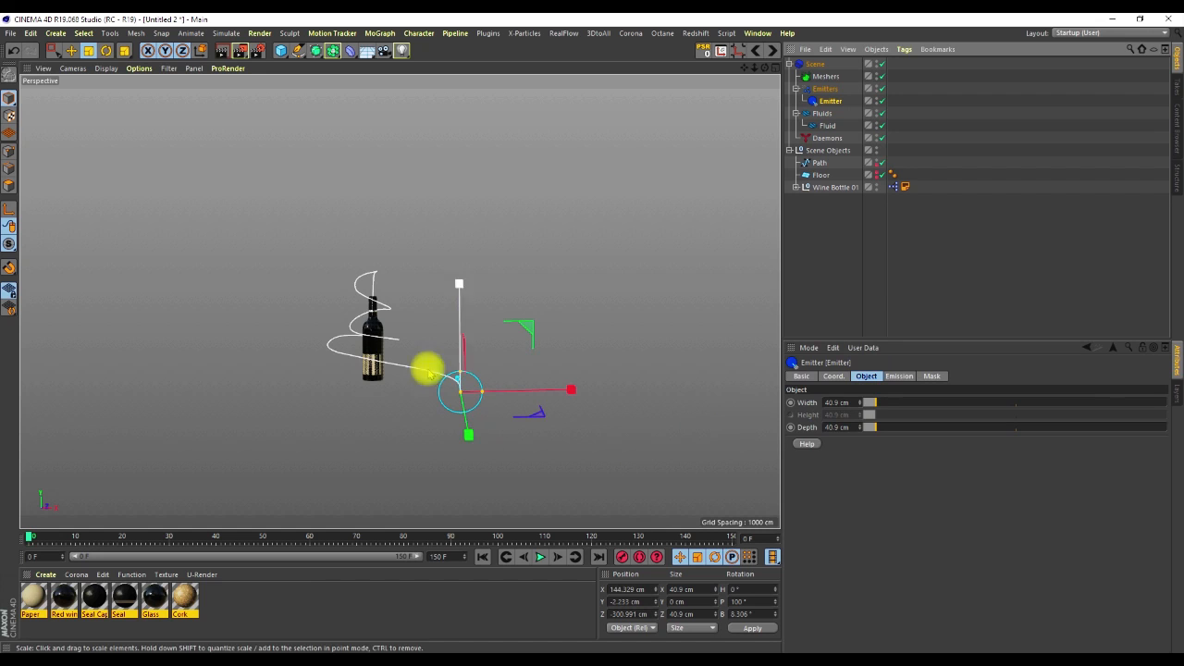
mouse_move(361, 343)
alt+mouse_down()
mouse_move(341, 335)
mouse_move(356, 347)
alt+mouse_up()
drag(525, 349, 511, 387)
alt+drag(407, 364, 407, 407)
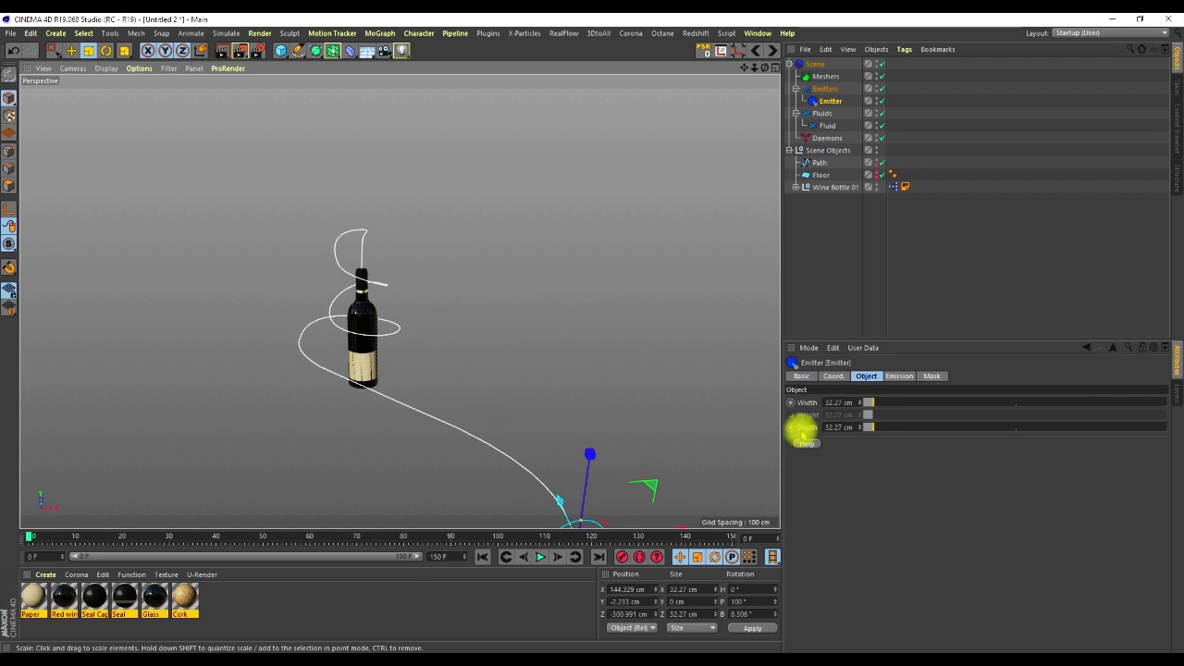
Step: Set the emitter's width and depth to 30 cm and play the simulation briefly to check the emission
click(829, 403)
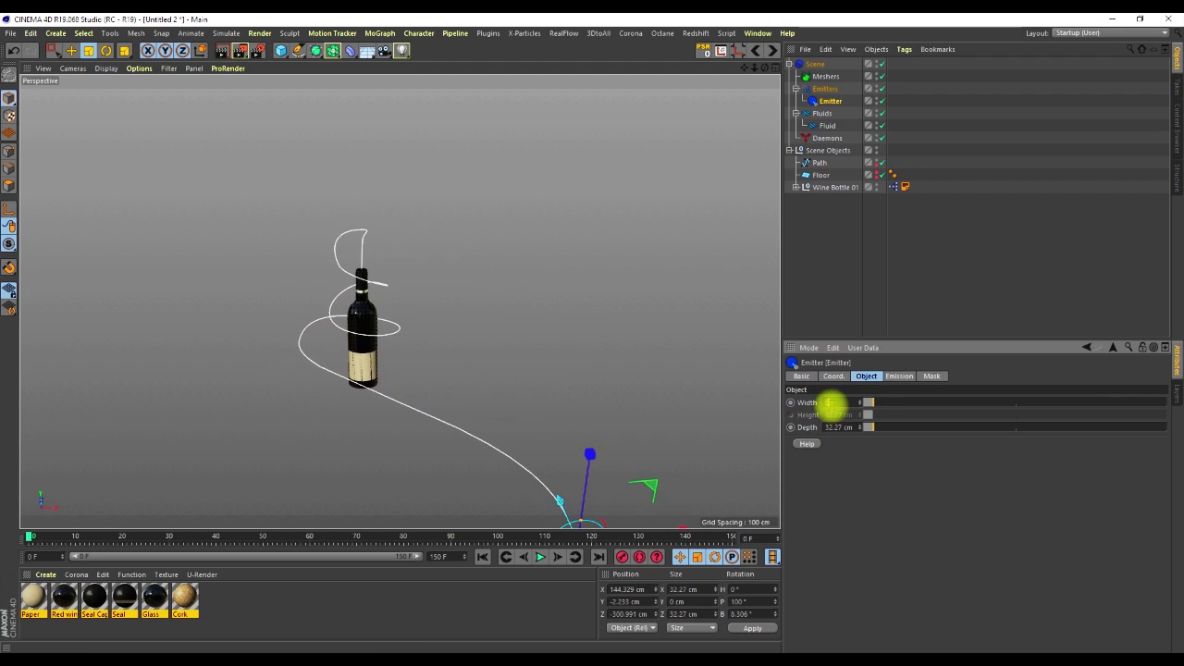
alt+drag(357, 352, 354, 292)
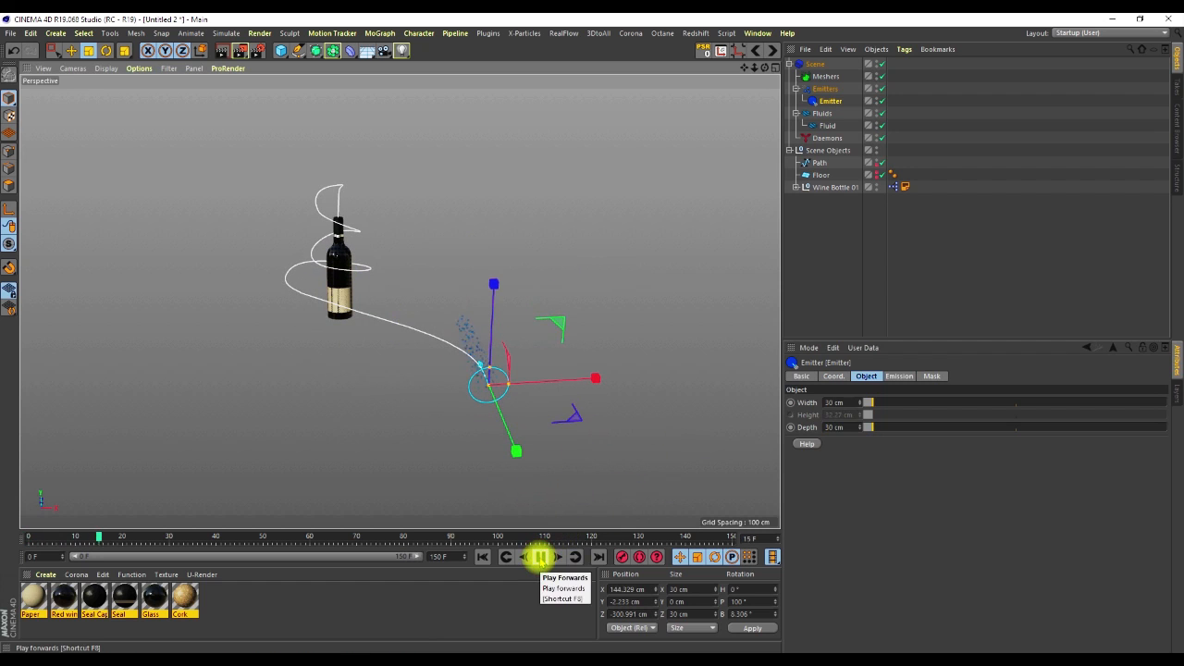
click(541, 556)
Step: Set the Fluid's type to Liquid - SPH with a resolution of 20, replay the simulation and rewind it
click(826, 125)
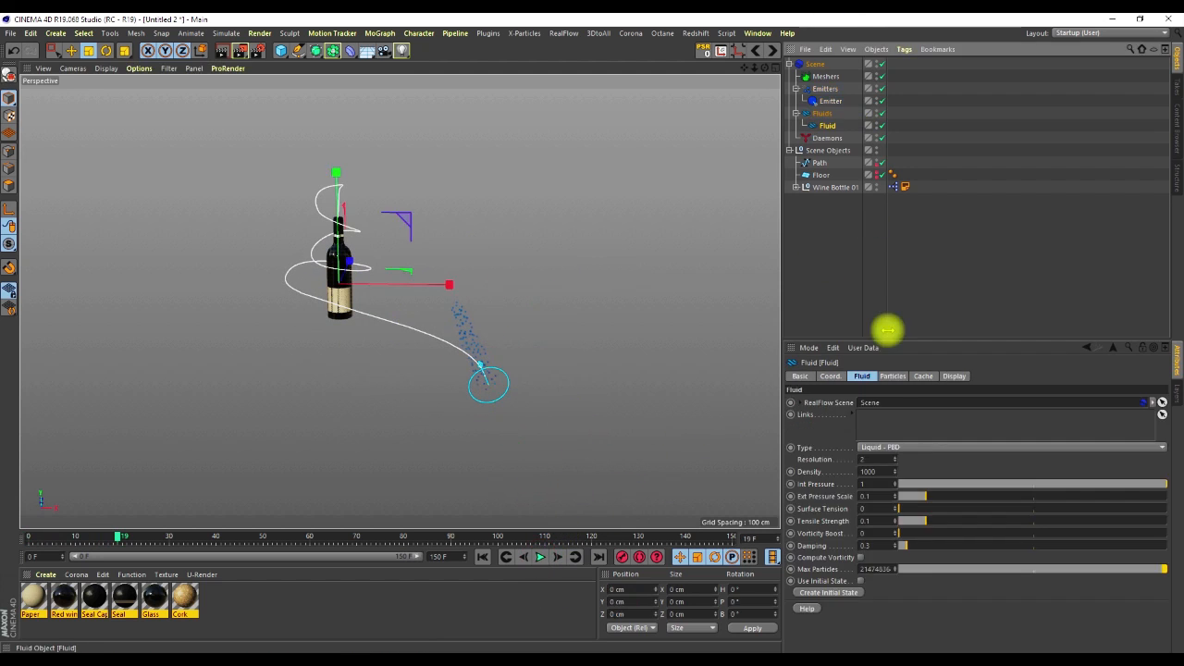
click(878, 447)
click(881, 472)
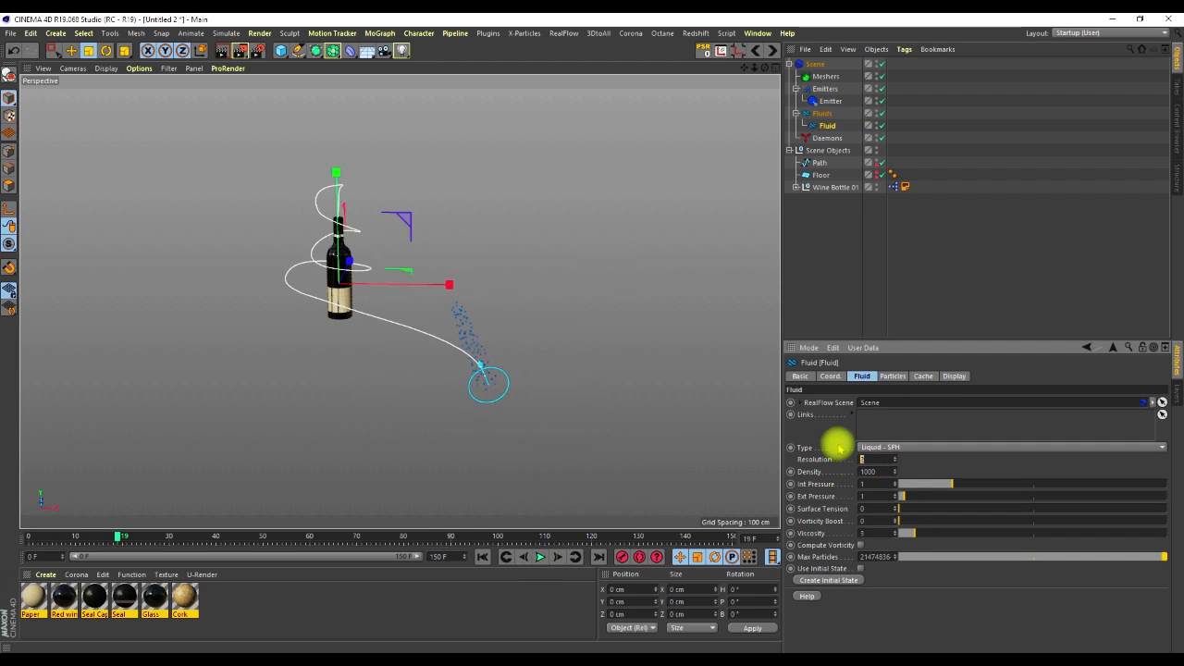
click(481, 556)
click(541, 556)
click(482, 556)
Step: Detach the RealFlow daemon list as a floating palette and add a DSpline daemon to the scene
mouse_move(331, 273)
alt+mouse_down()
mouse_move(323, 237)
mouse_move(339, 310)
mouse_move(358, 282)
mouse_move(333, 250)
mouse_move(338, 298)
mouse_move(339, 278)
alt+mouse_up()
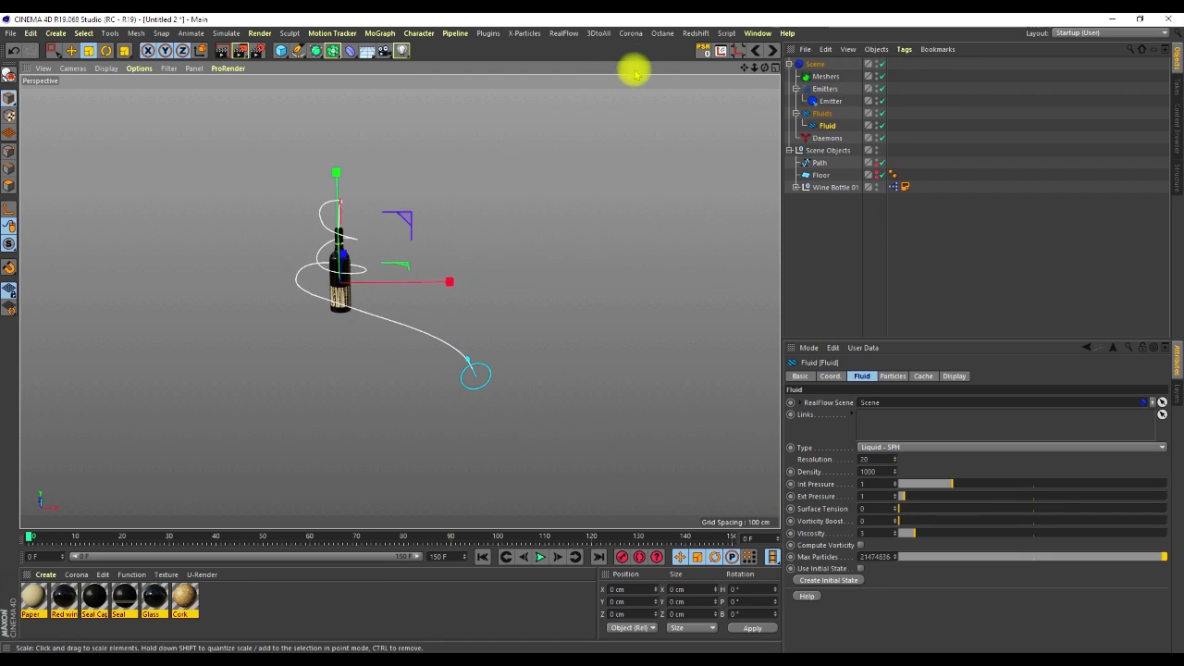
click(564, 33)
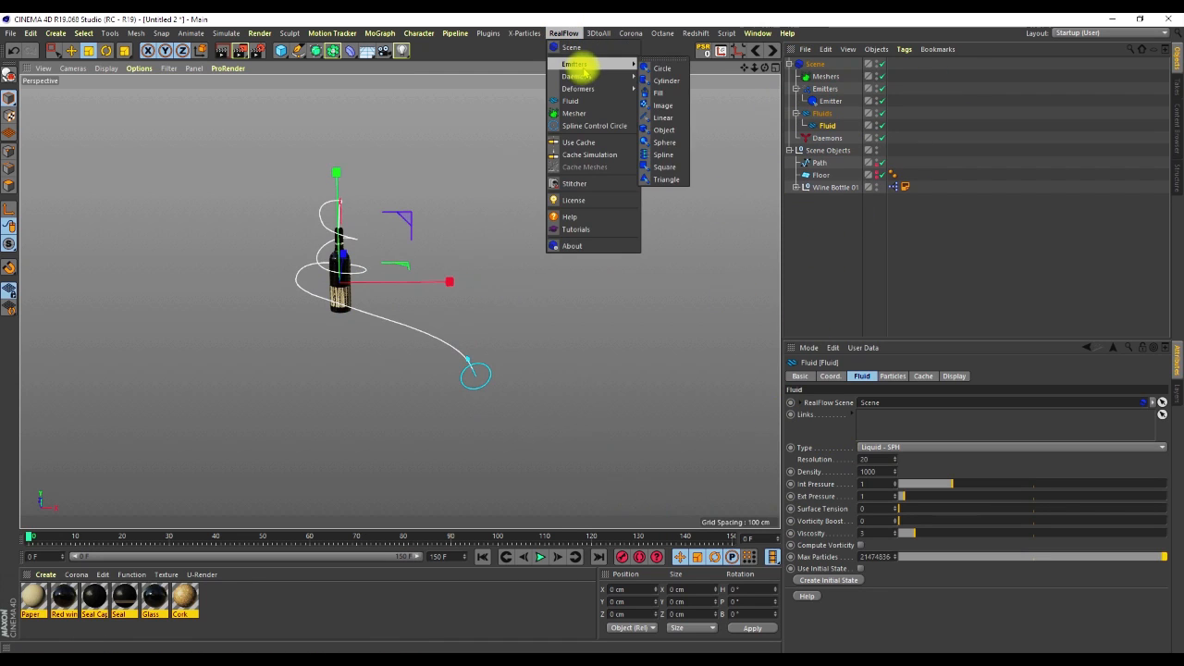
mouse_move(590, 78)
click(667, 70)
drag(665, 57, 98, 174)
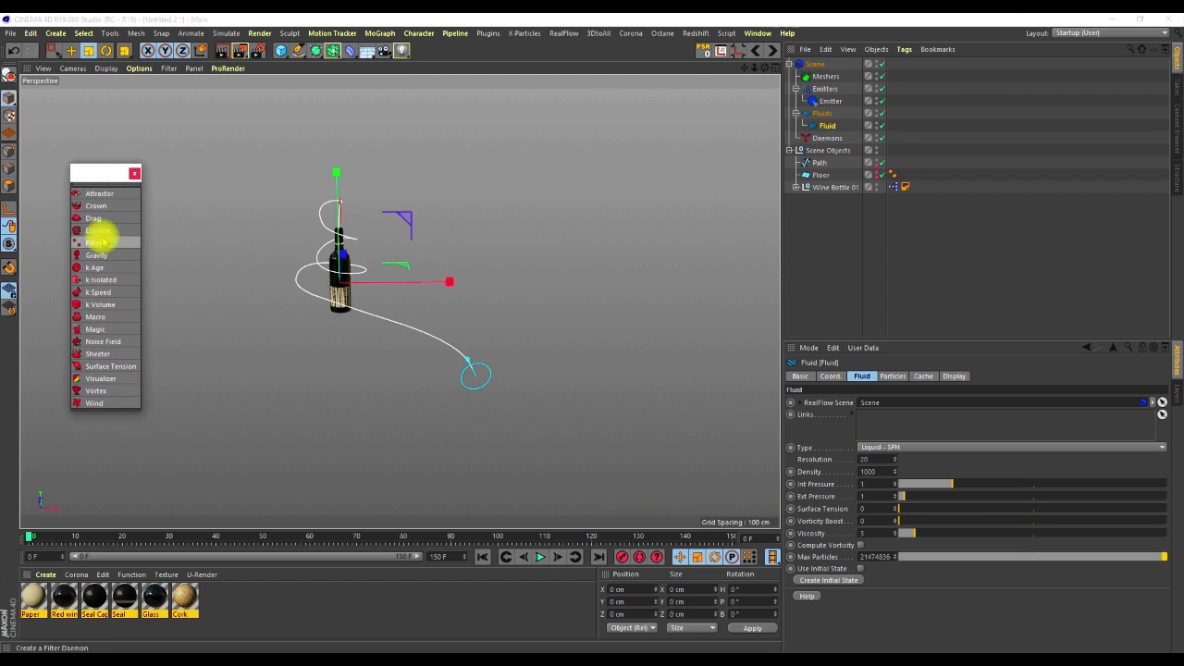
click(99, 231)
Step: Assign the Path spline as the DSpline daemon's Spline Object
alt+middle_drag(364, 291, 462, 272)
scroll(472, 236, up, 2)
click(826, 149)
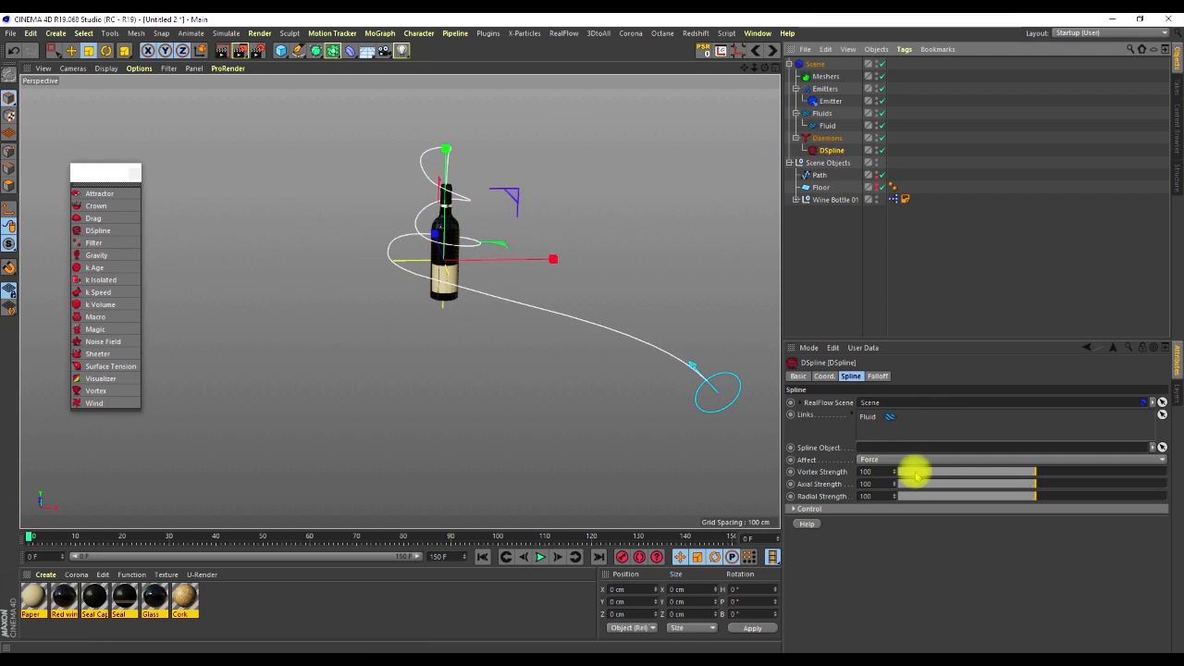
drag(820, 175, 899, 389)
drag(887, 450, 886, 450)
scroll(462, 250, down, 4)
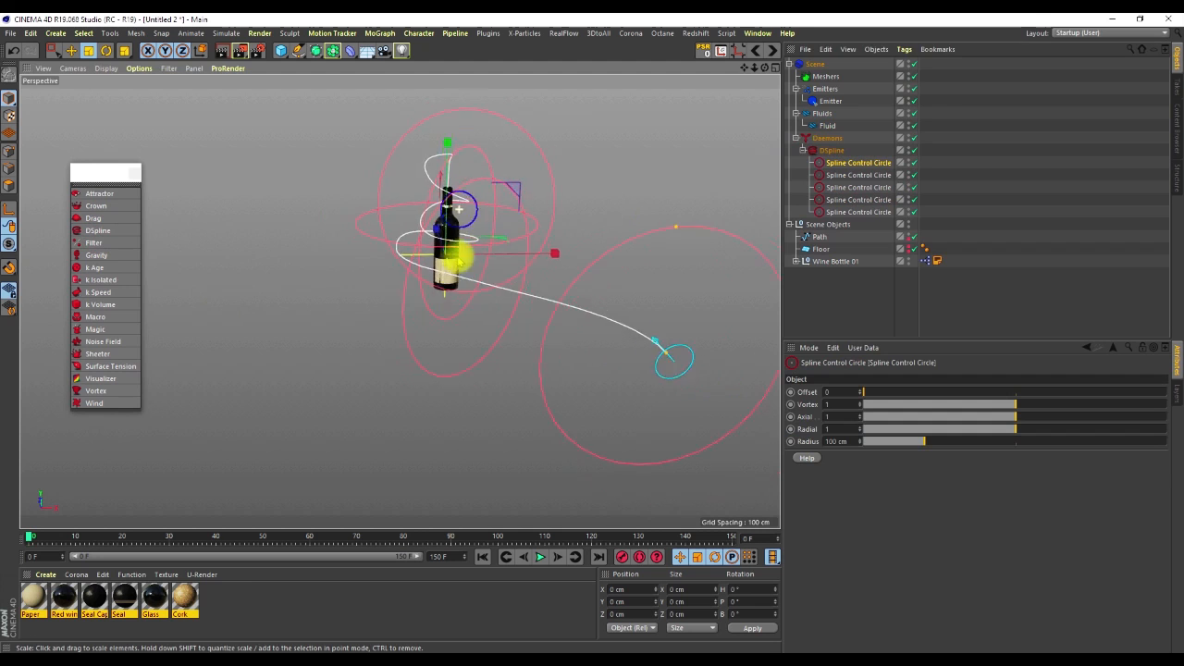
Step: Try to scale down all five spline control circles together in the viewport
alt+drag(445, 245, 650, 277)
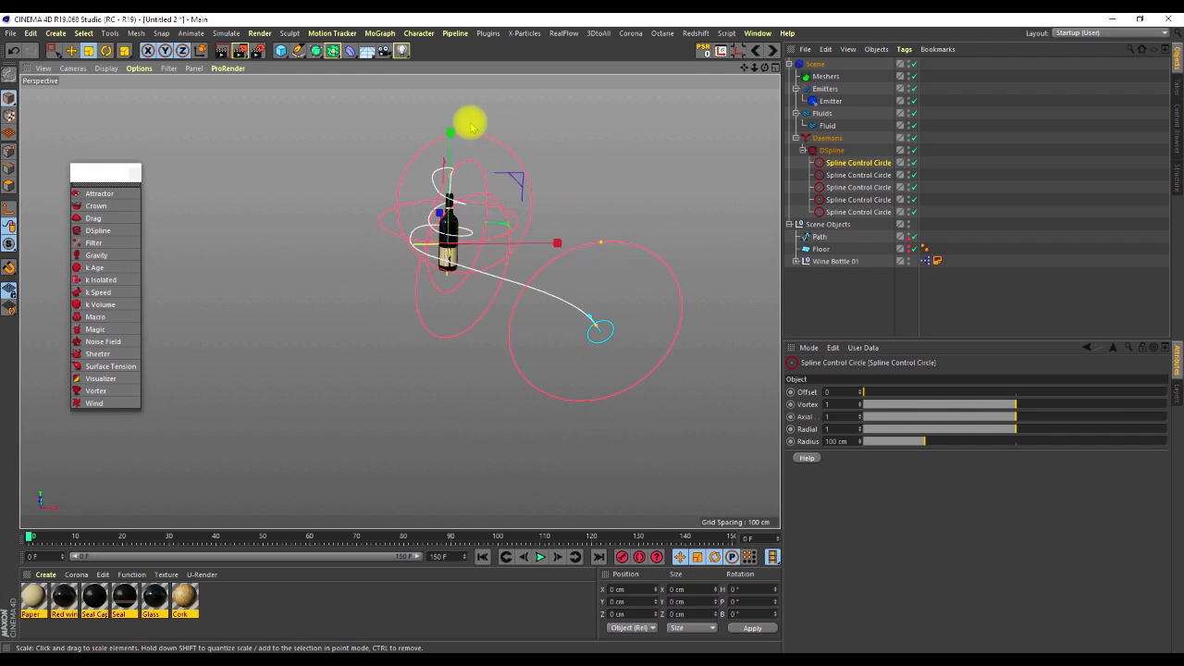
alt+drag(448, 259, 472, 243)
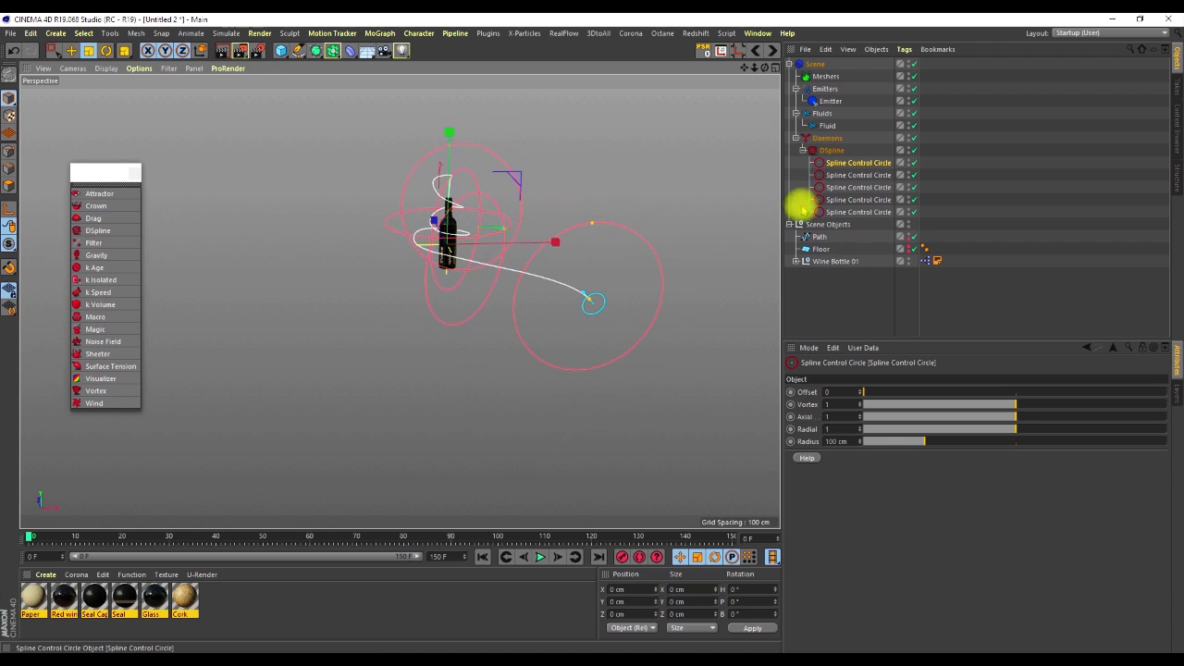
shift+click(843, 212)
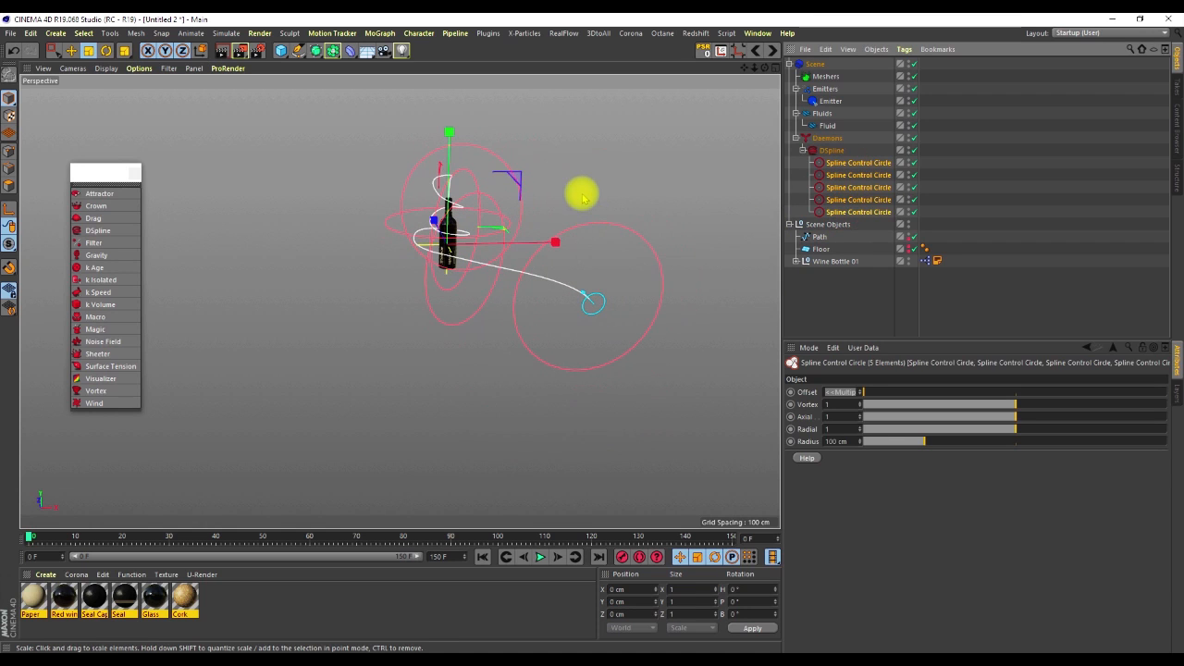
key(t)
drag(654, 168, 598, 267)
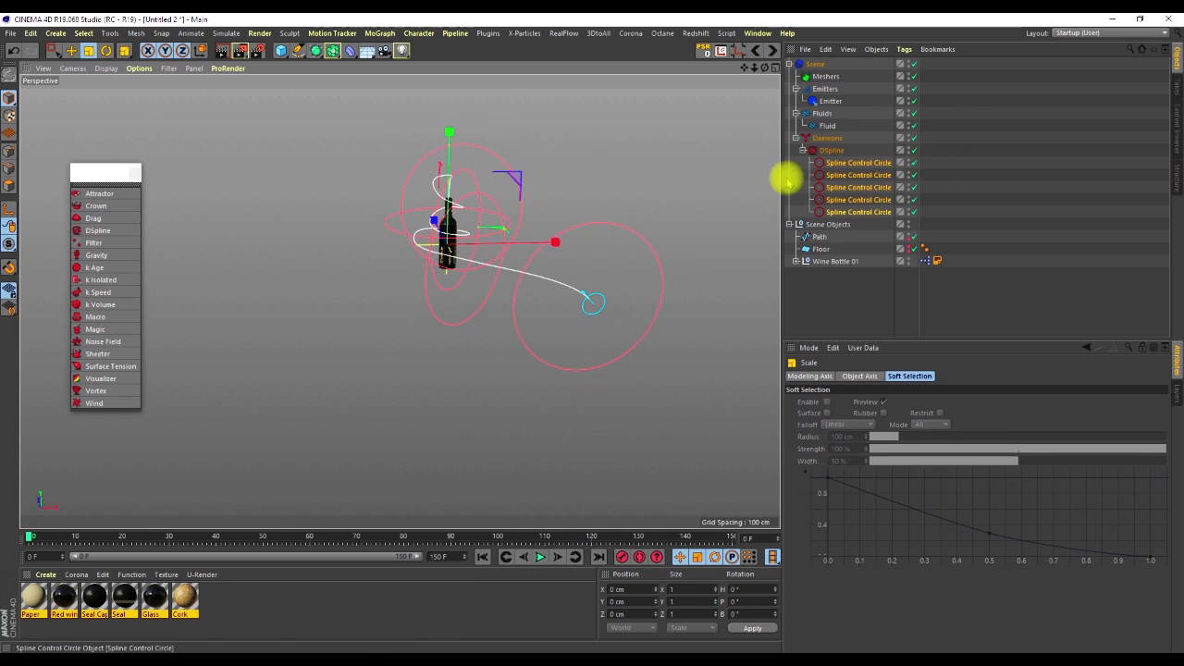
Step: Set the radius of all five spline control circles to 30 cm and play the simulation
click(847, 162)
shift+click(854, 211)
click(843, 442)
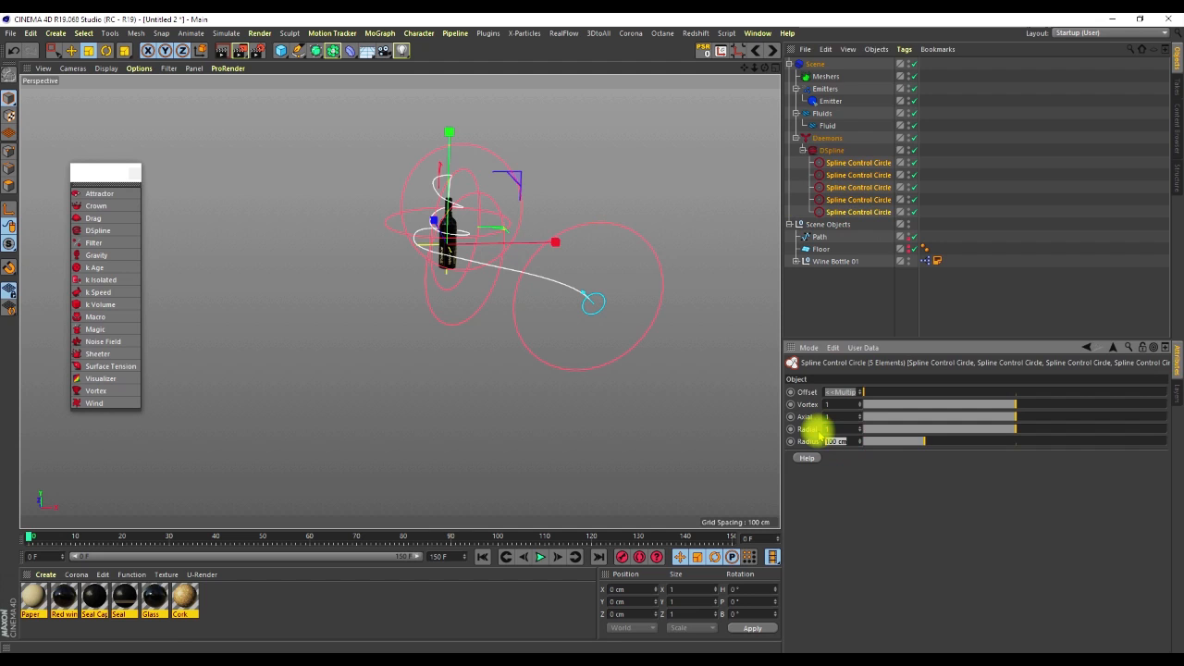
alt+drag(442, 241, 409, 250)
alt+right_drag(441, 260, 463, 240)
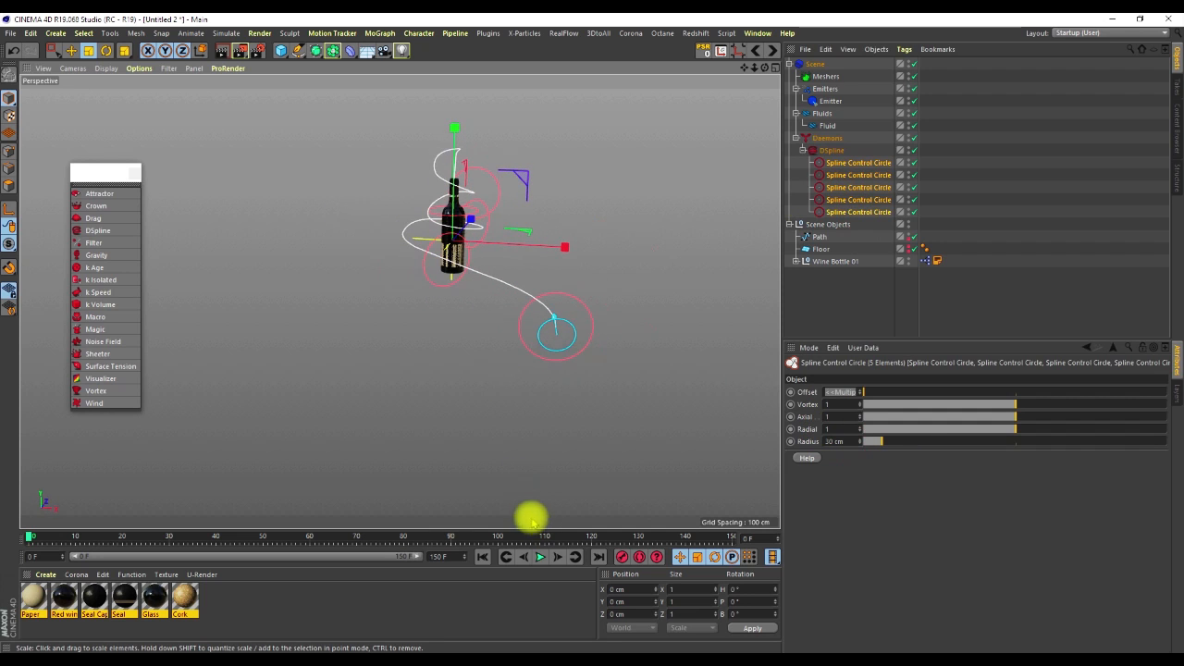
click(540, 557)
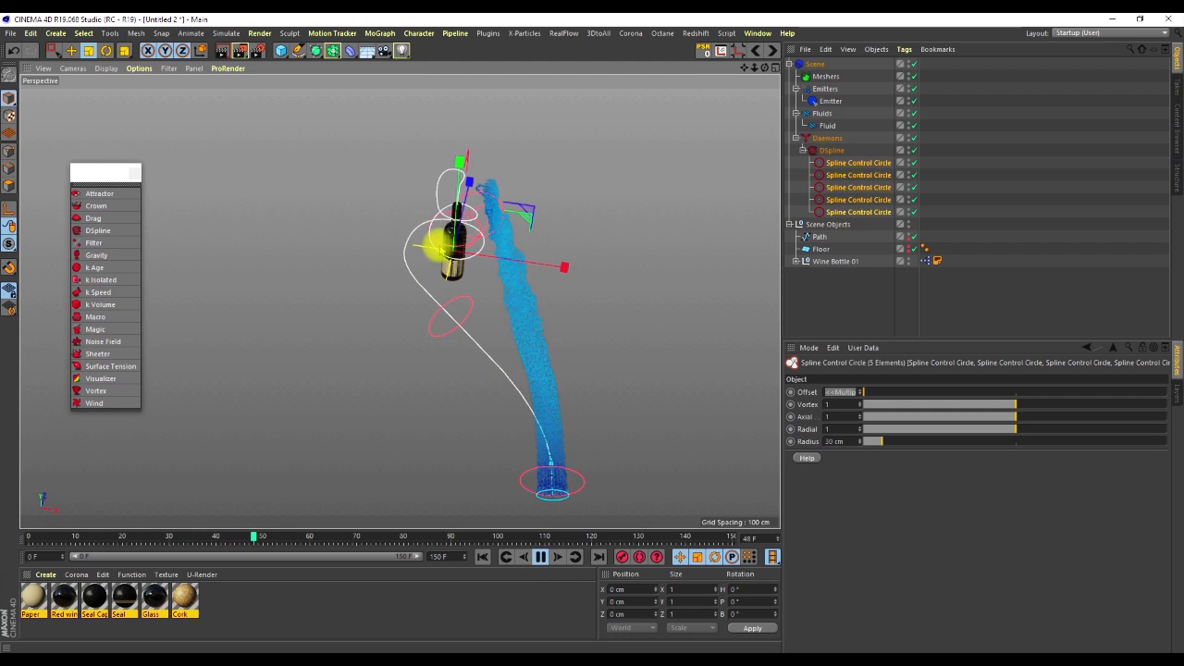
click(540, 556)
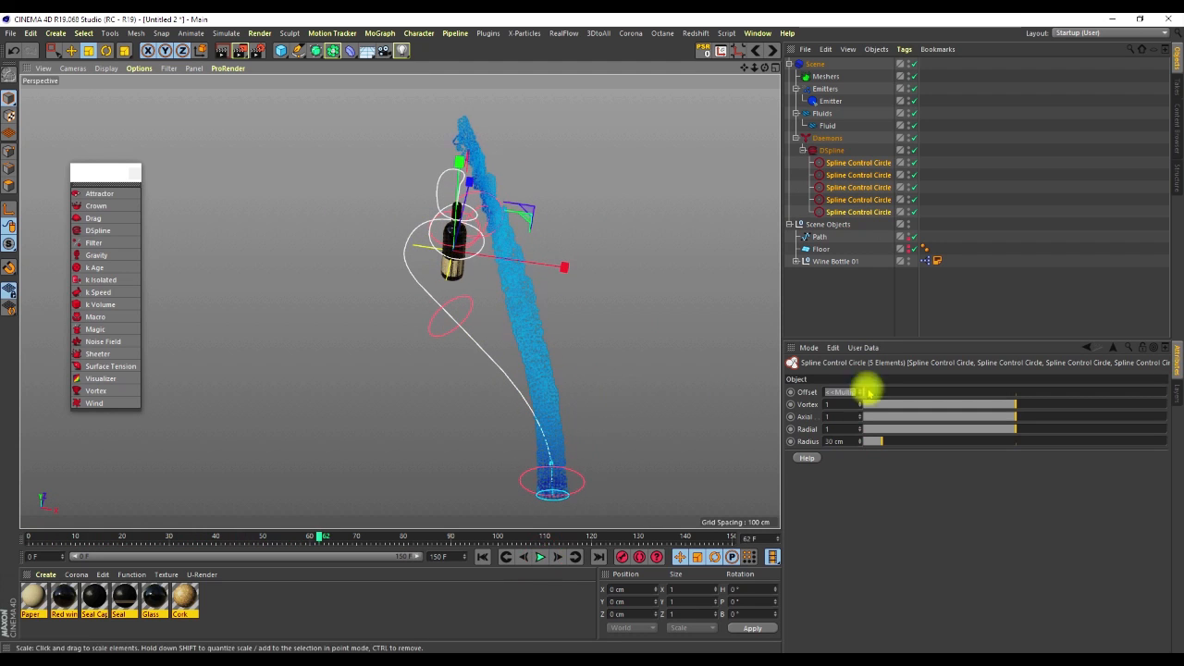
Step: Set the DSpline daemon's Radial Strength to 2000 and replay the simulation from the first frame
click(835, 149)
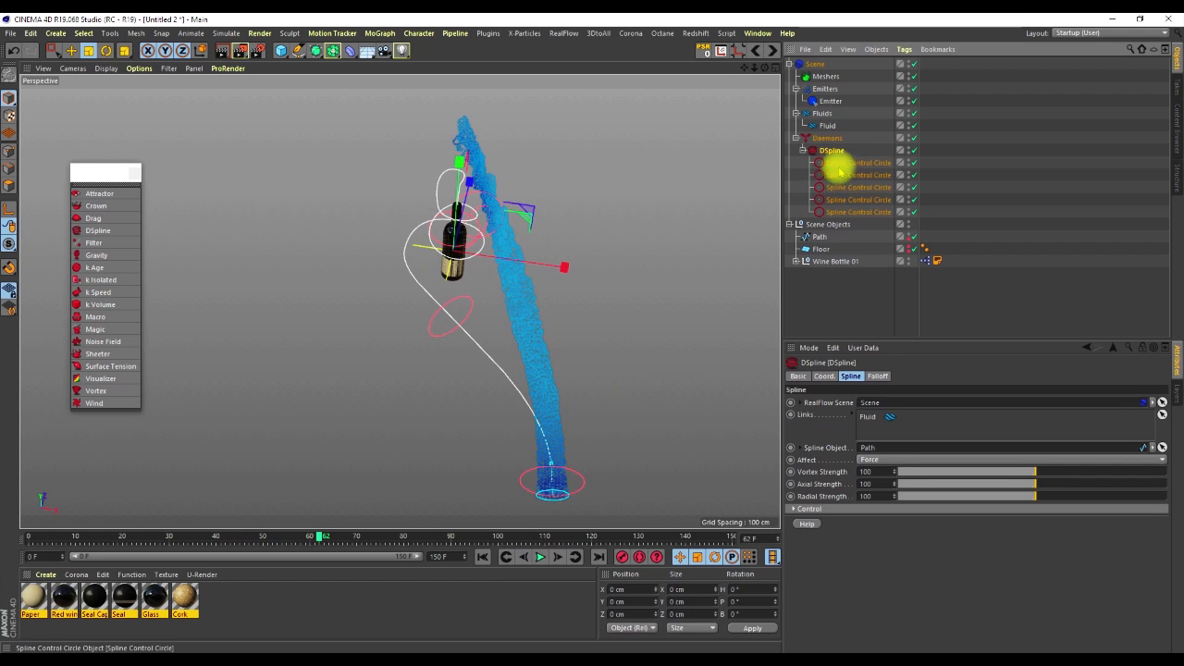
double_click(869, 497)
key(Return)
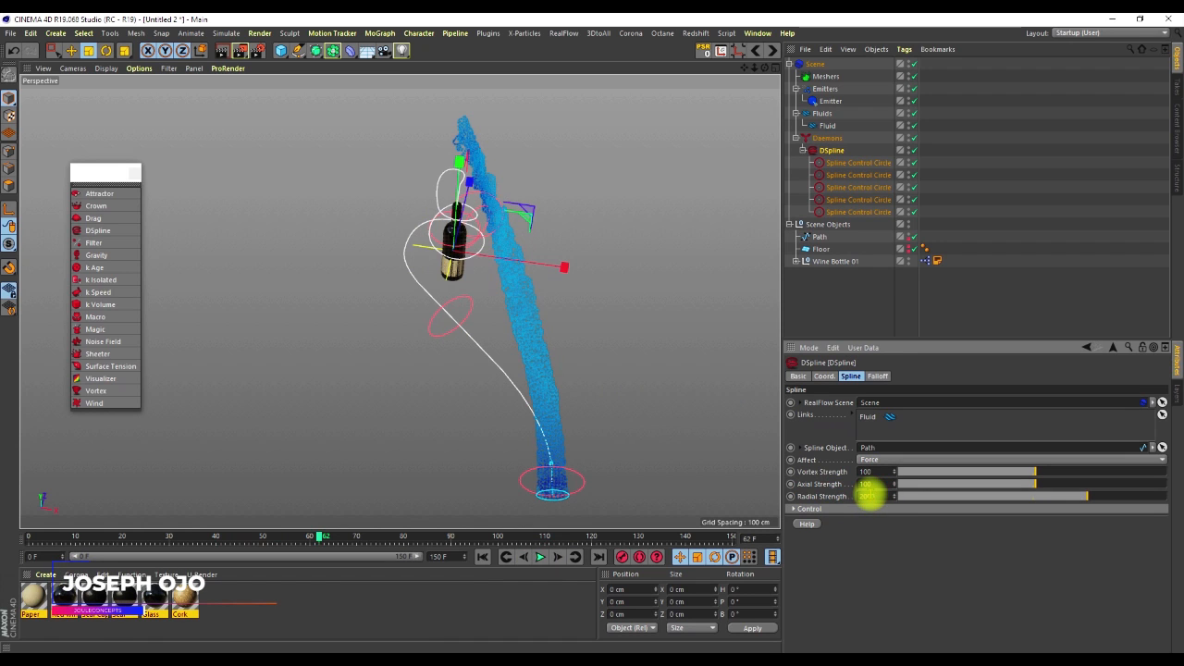
click(482, 555)
click(542, 555)
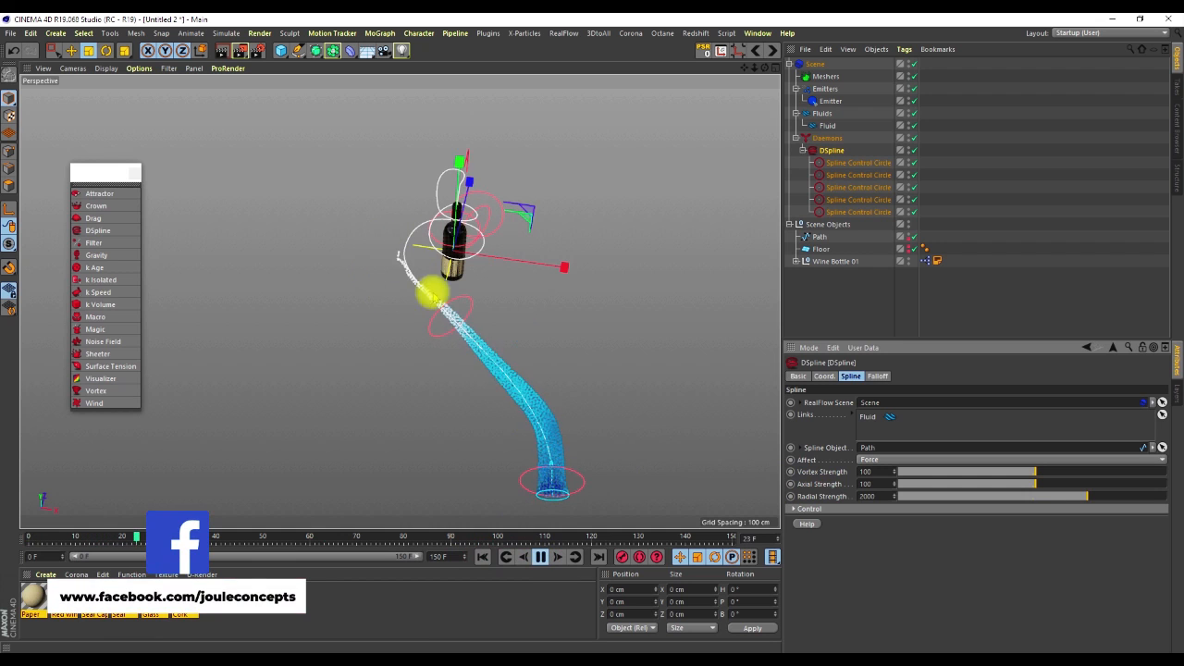
alt+drag(454, 299, 515, 453)
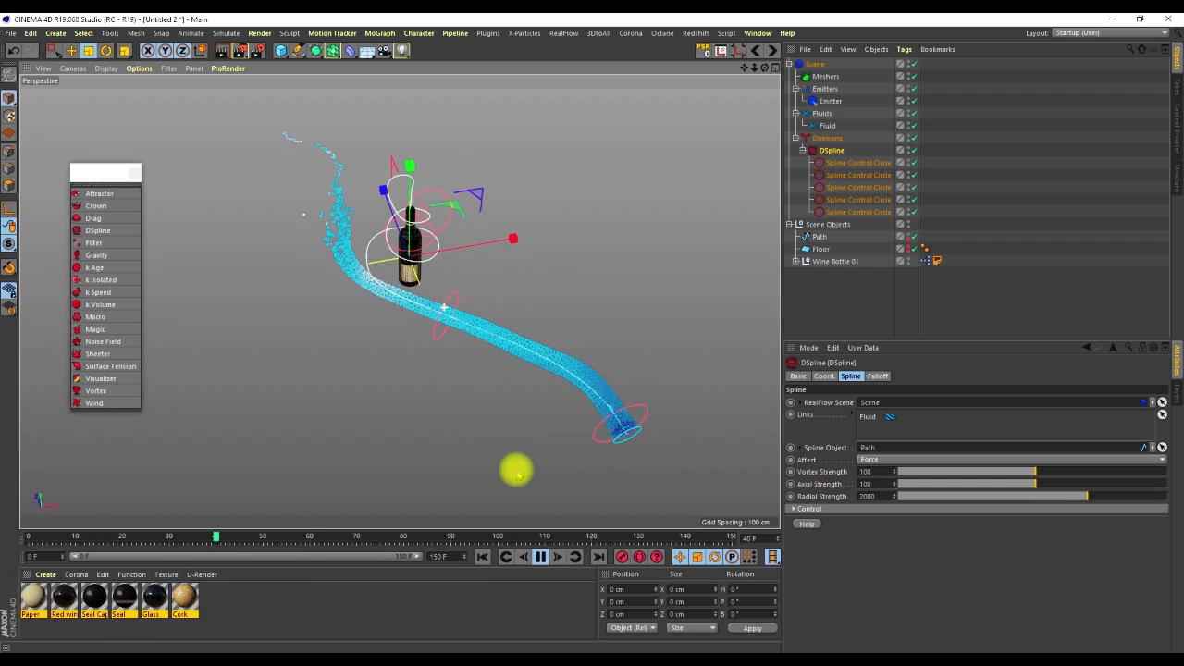
click(540, 556)
Step: Examine from several angles how the paused particle stream follows the path through the control circles and around the bottle
alt+drag(368, 284, 445, 277)
scroll(362, 273, up, 5)
alt+drag(370, 276, 653, 205)
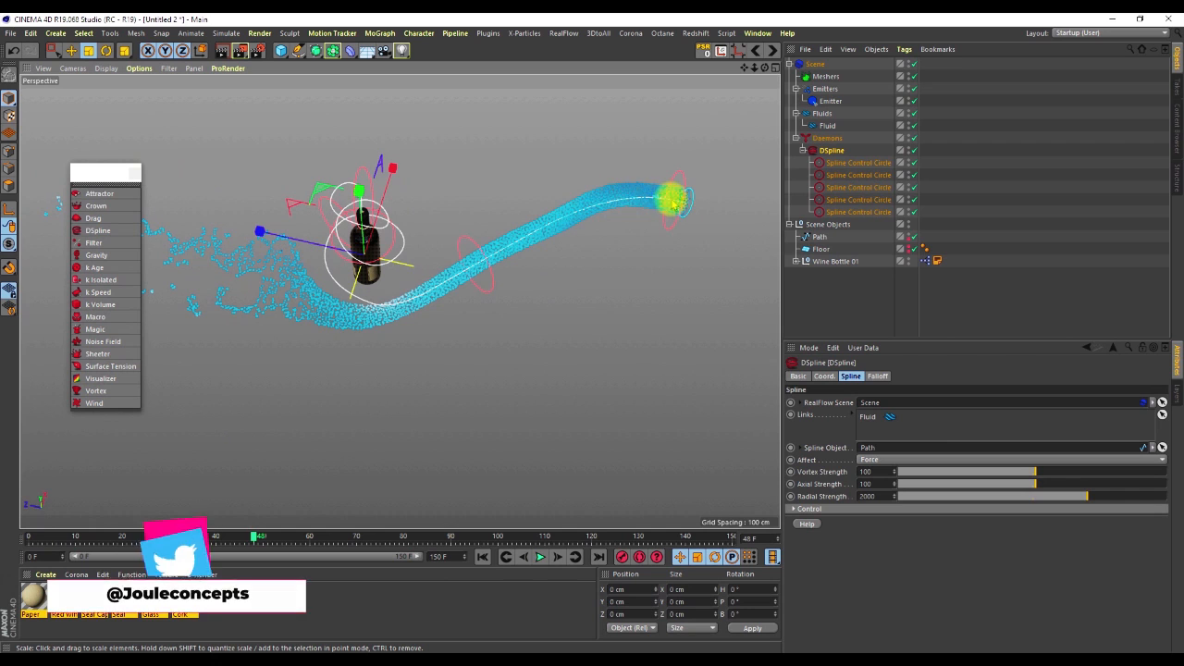
alt+drag(473, 262, 461, 315)
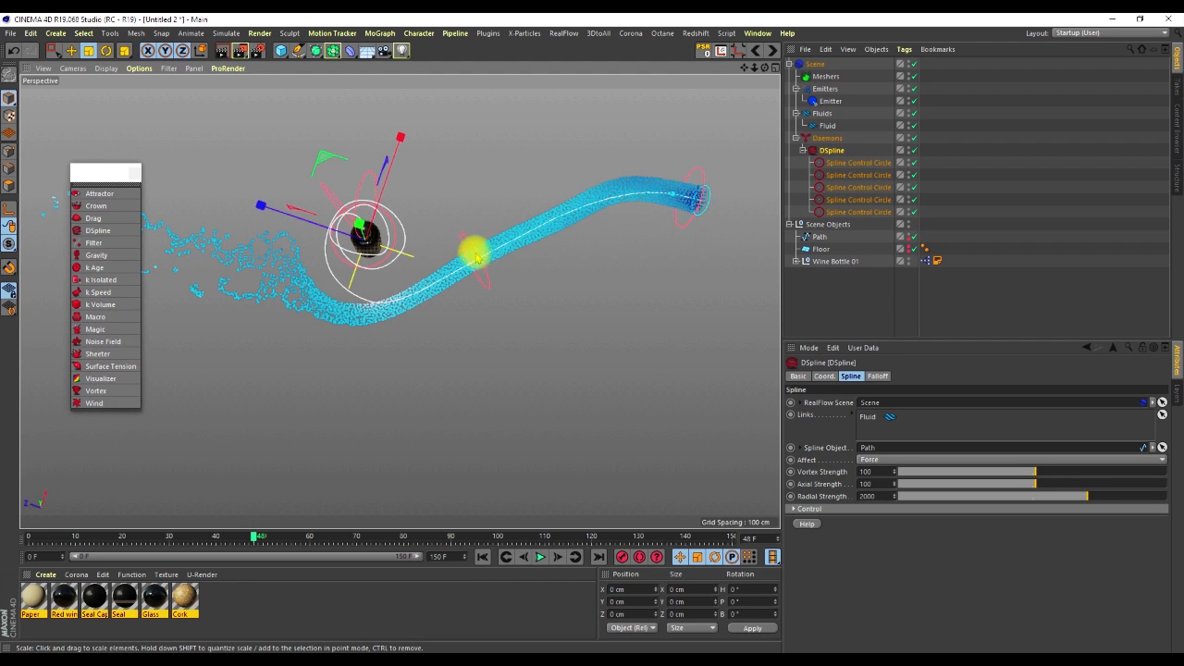
alt+drag(490, 259, 612, 209)
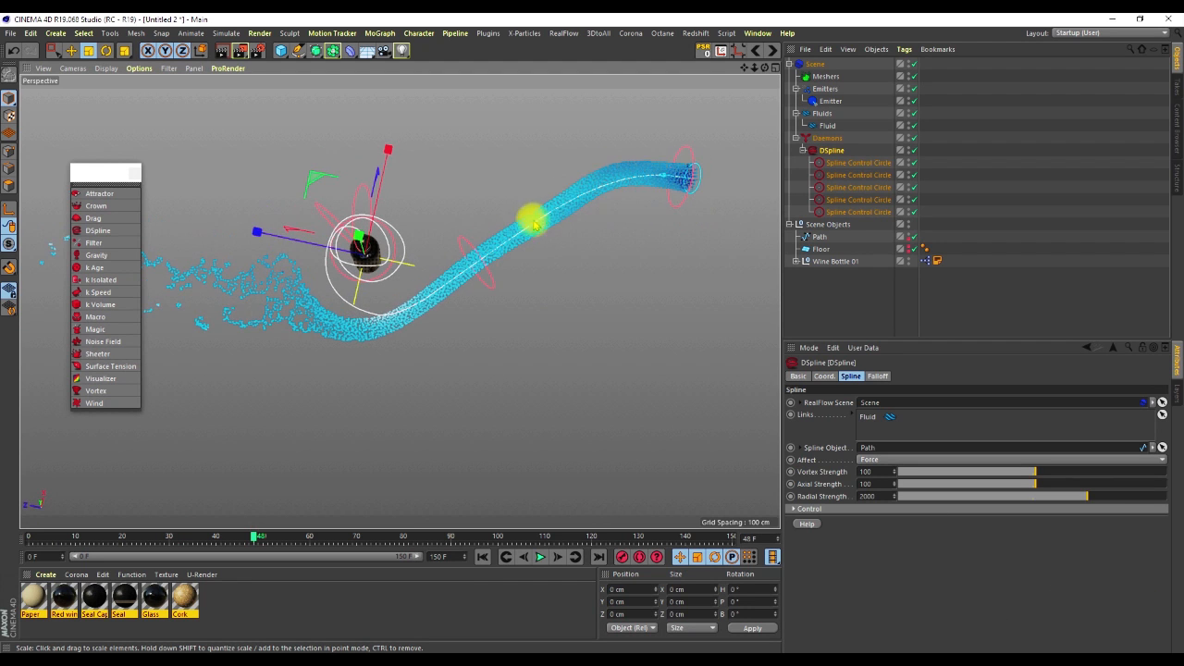
mouse_move(453, 268)
alt+mouse_down()
mouse_move(539, 209)
mouse_move(473, 277)
alt+mouse_up()
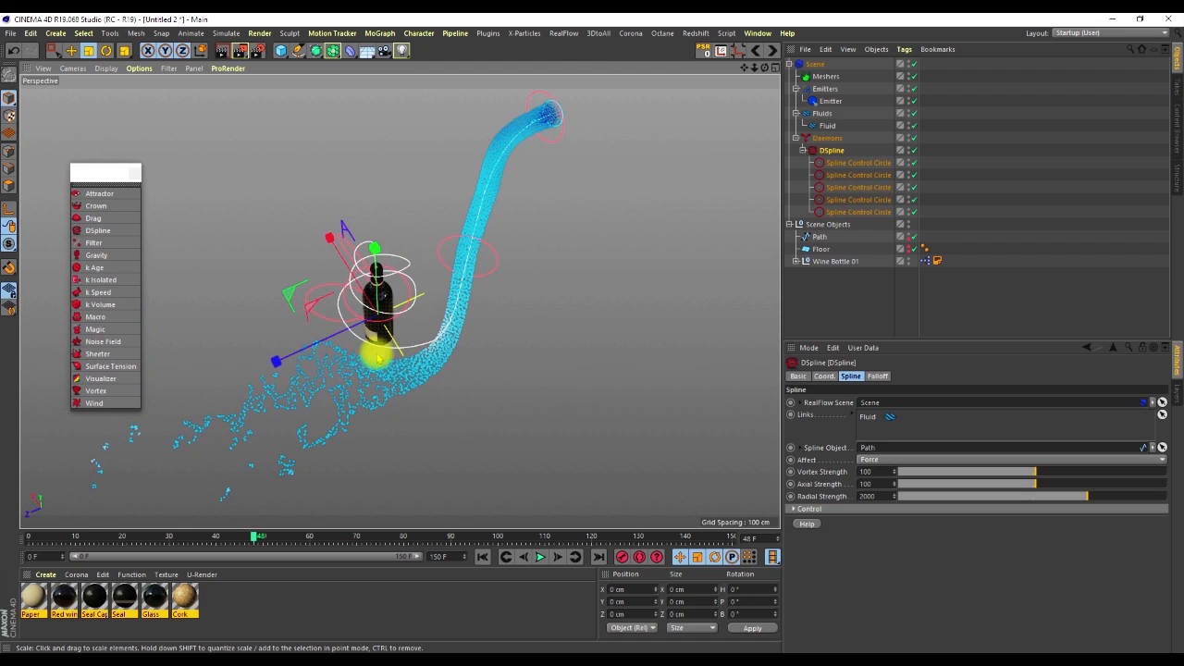
alt+drag(334, 296, 386, 342)
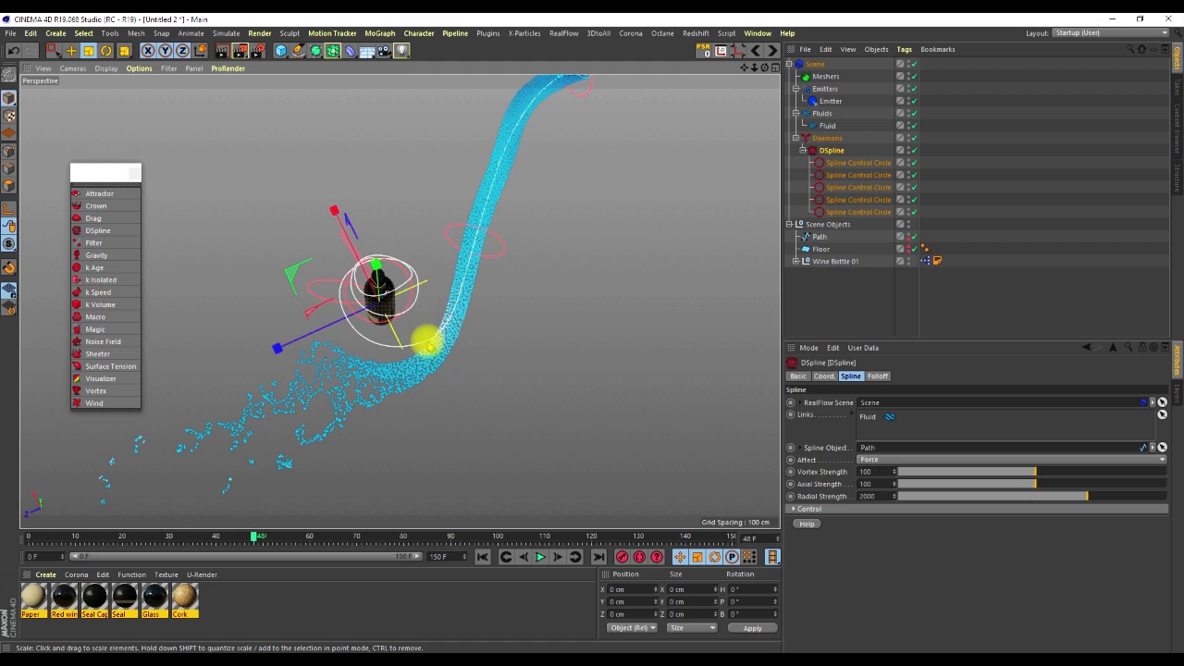
alt+drag(400, 313, 343, 320)
alt+drag(410, 273, 470, 215)
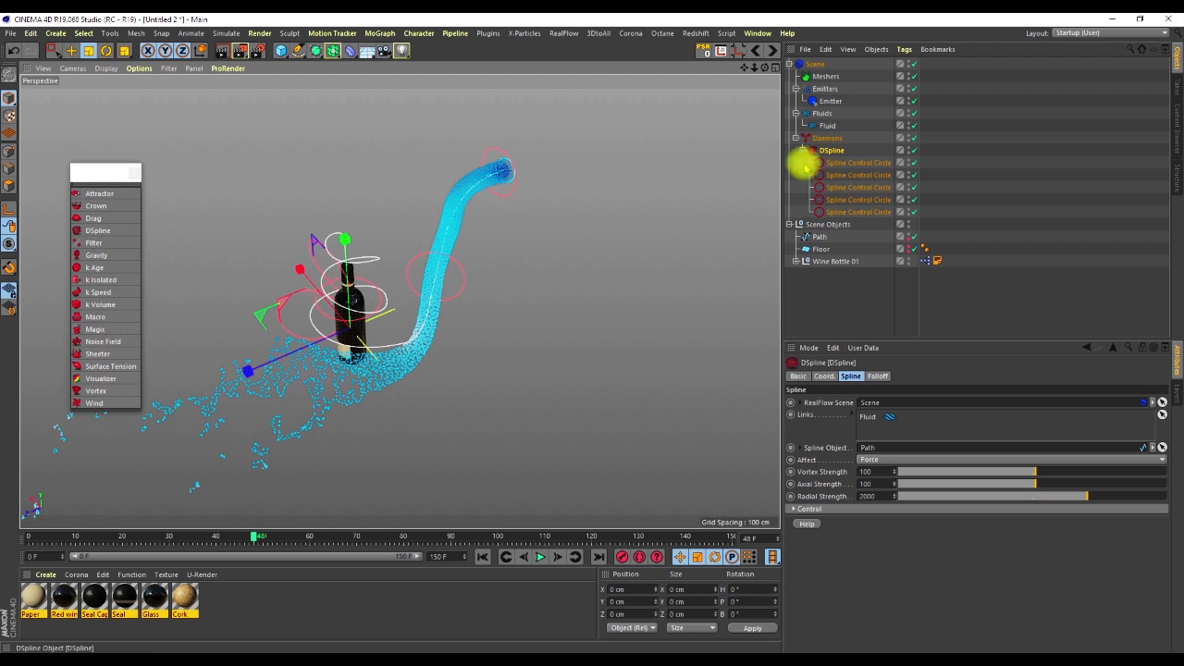
Step: Delete the last three spline control circles under the DSpline daemon
click(839, 187)
shift+click(841, 212)
key(Delete)
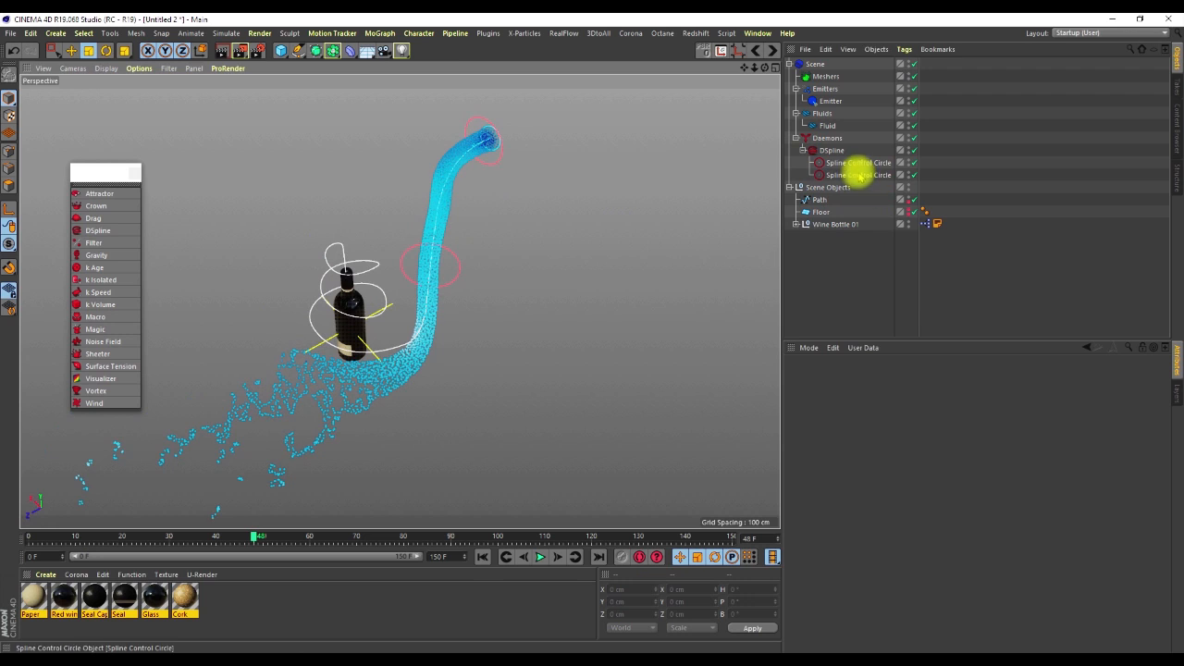
Step: Duplicate the second spline control circle and set the copy's offset along the path to 0.38
click(858, 174)
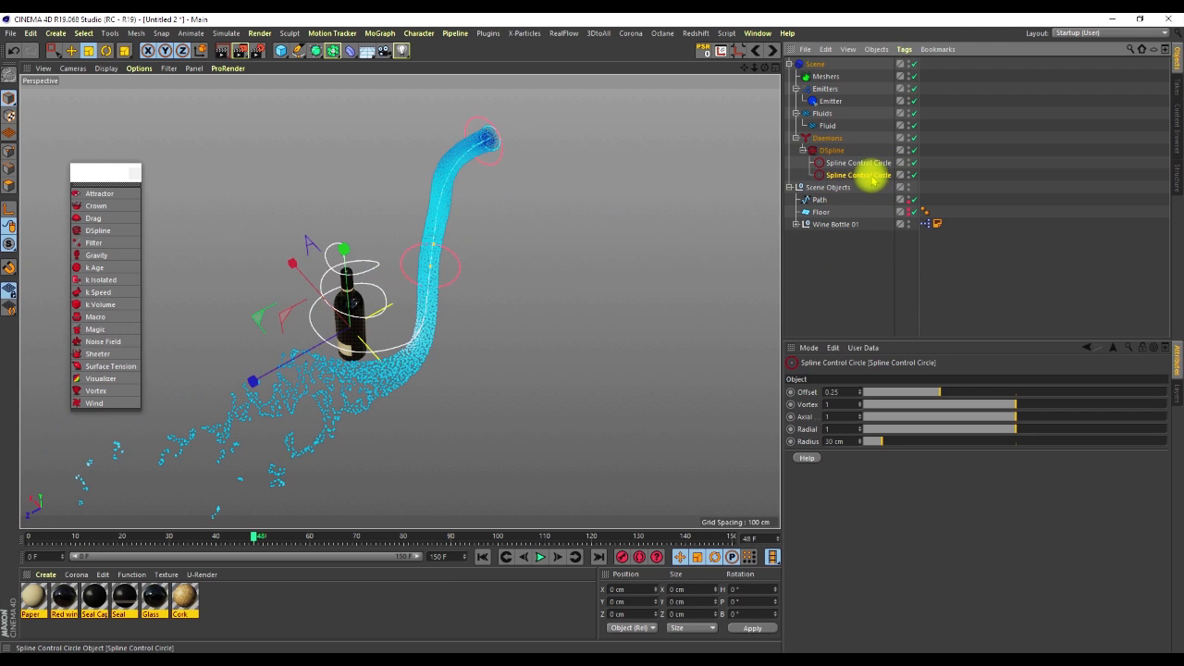
ctrl+drag(869, 179, 864, 185)
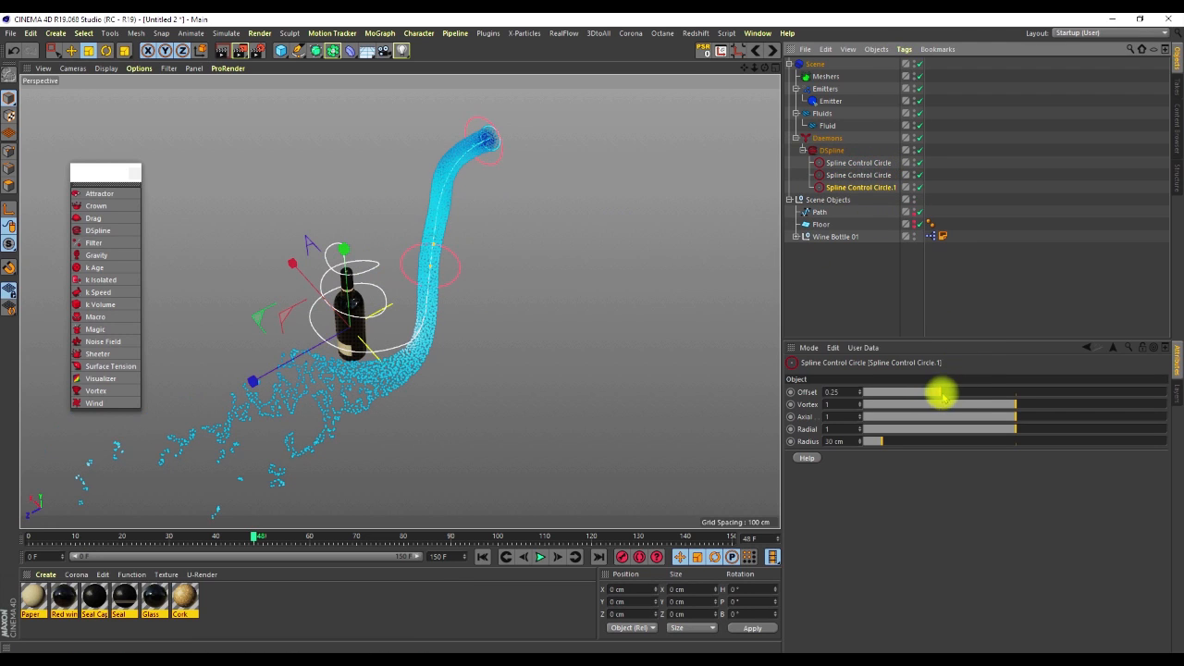
drag(941, 398, 952, 393)
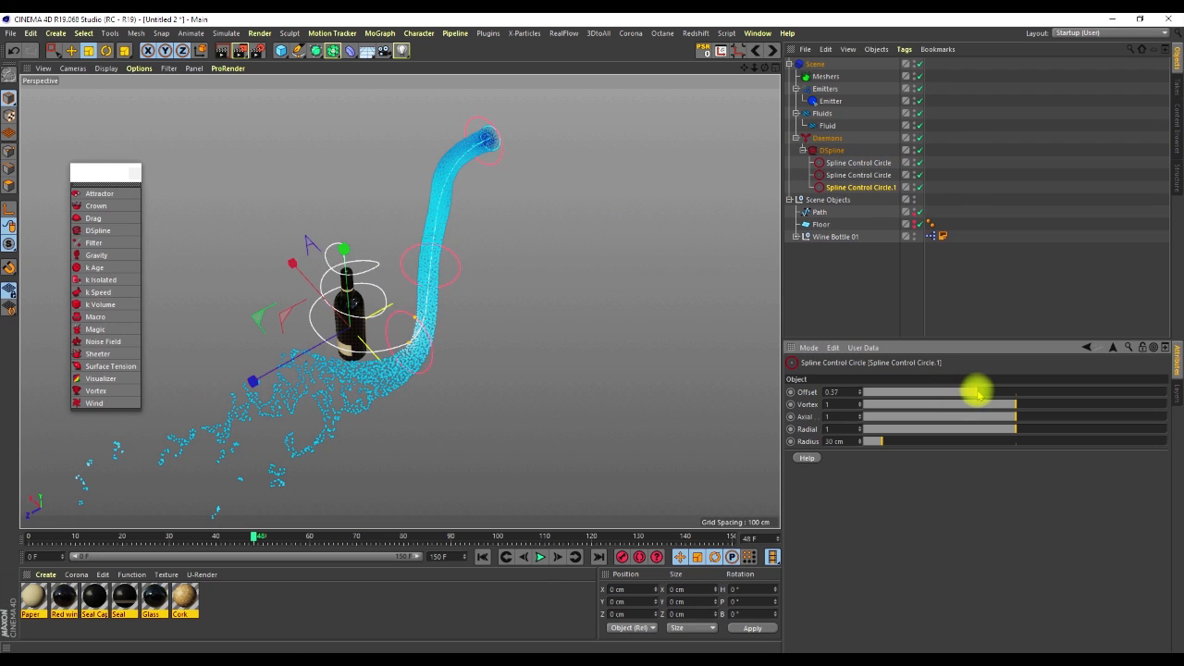
mouse_move(378, 372)
alt+mouse_down()
mouse_move(304, 272)
mouse_move(328, 305)
mouse_move(401, 343)
mouse_move(385, 357)
mouse_move(386, 393)
alt+mouse_up()
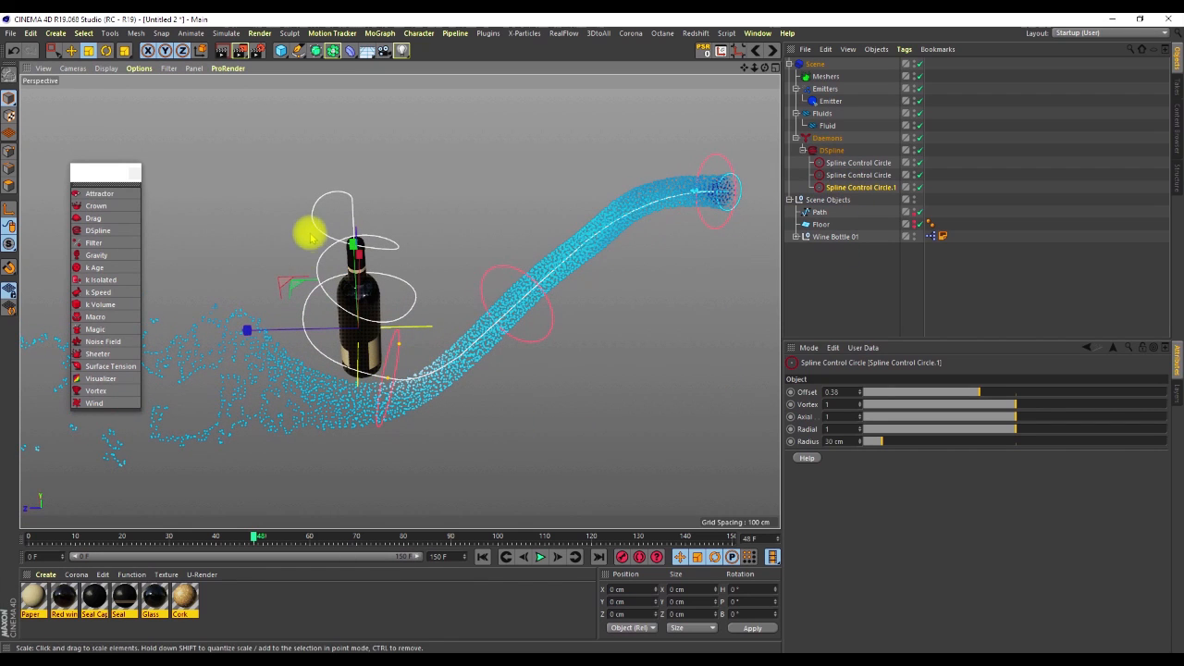
Step: Duplicate the newest spline control circle and set the copy's offset to 0.46, beside the bottle's base
ctrl+drag(871, 189, 870, 193)
drag(982, 394, 1002, 394)
alt+drag(373, 328, 454, 309)
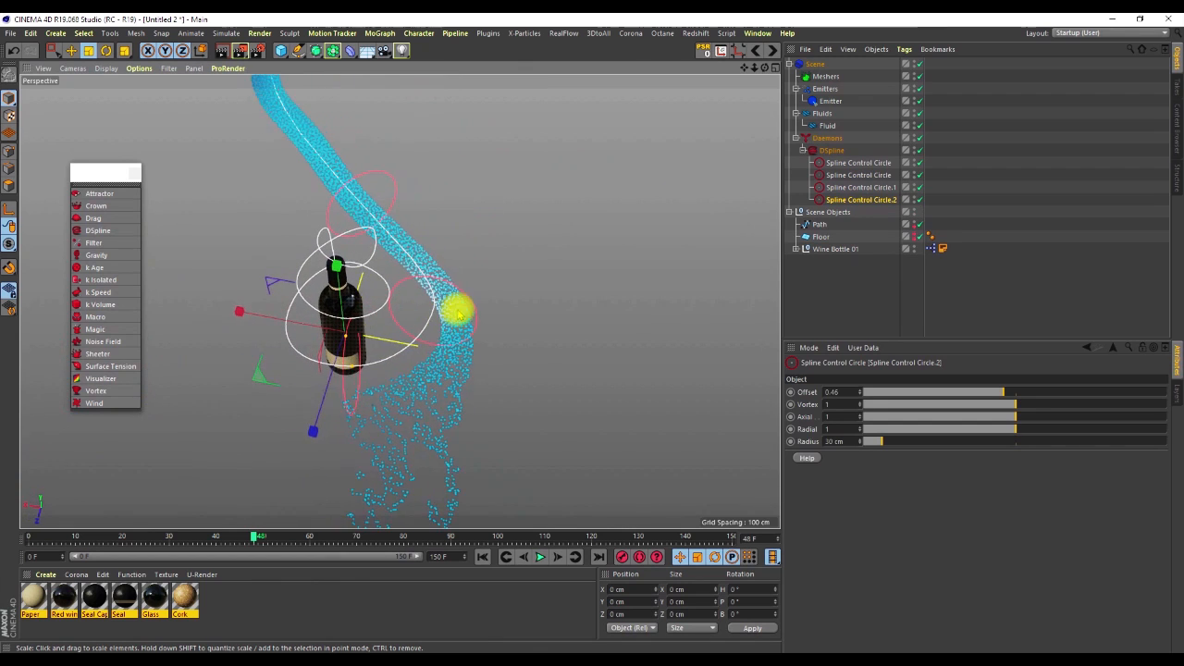
Step: Add another copy of the last spline control circle and move its offset to about 0.52
click(880, 198)
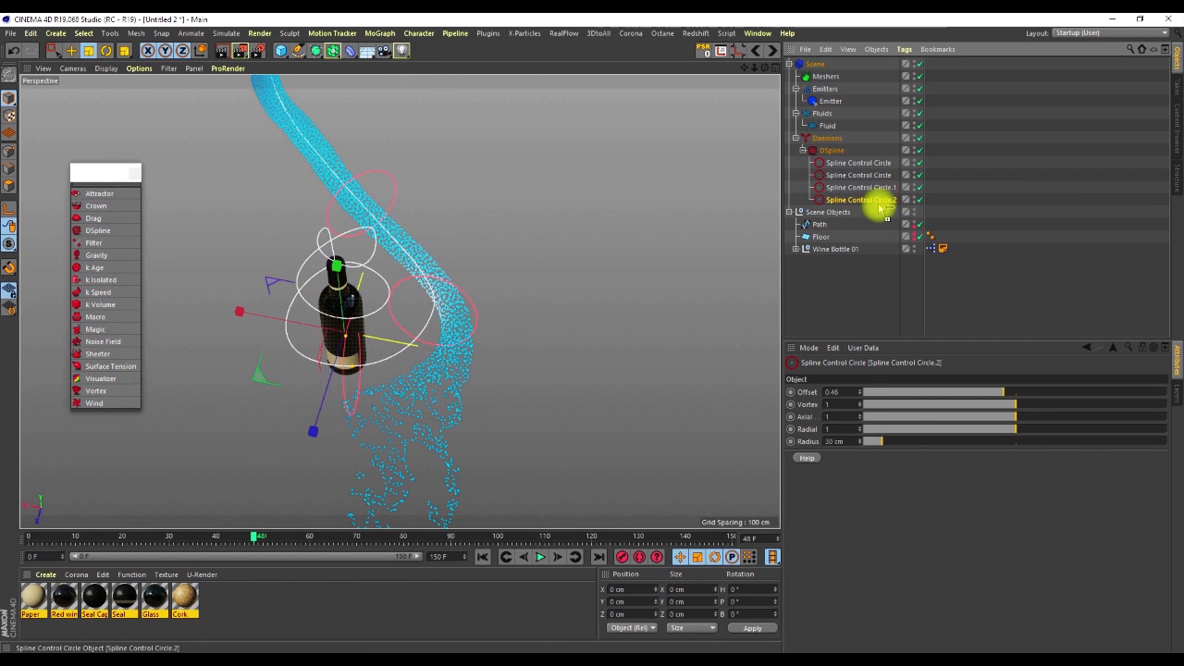
ctrl+drag(879, 209, 879, 203)
drag(1009, 394, 1012, 396)
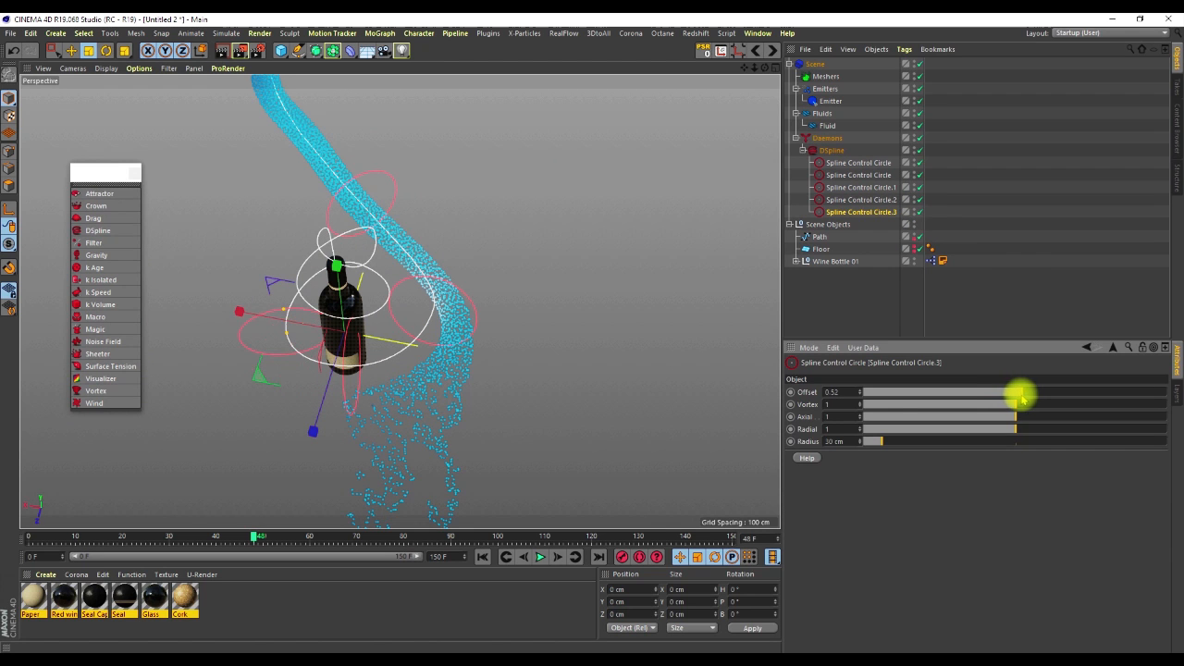
Step: Duplicate the last spline control circle and set the copy's offset along the path to 0.58
alt+drag(354, 319, 549, 361)
alt+drag(401, 357, 410, 237)
click(859, 213)
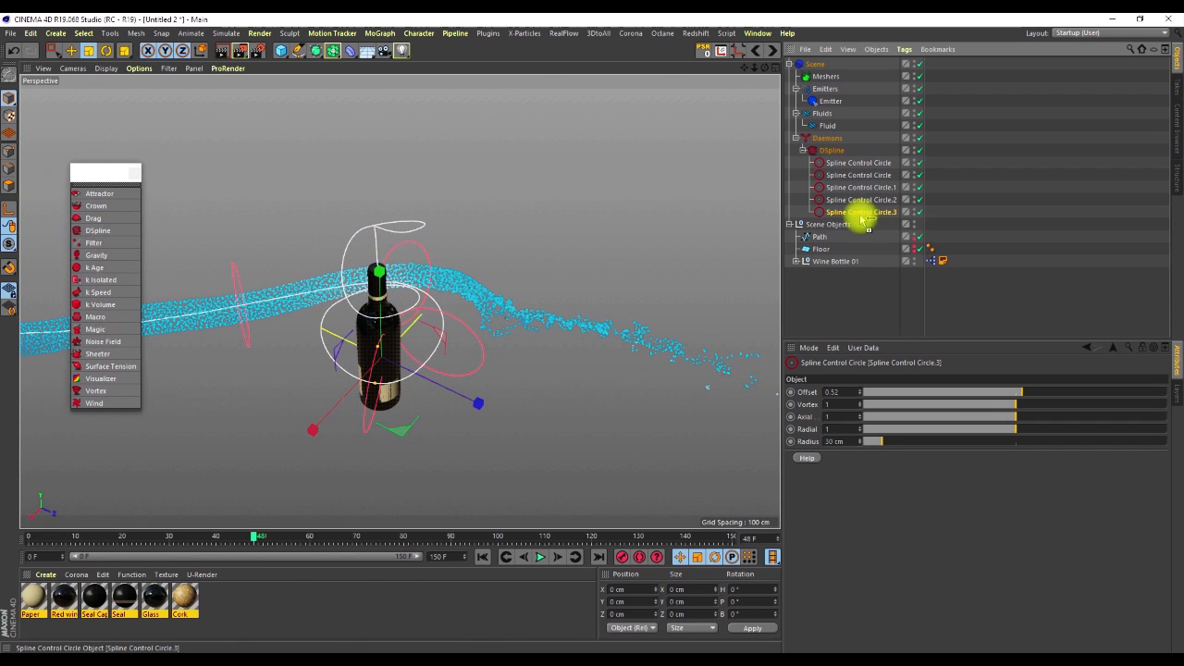
ctrl+drag(860, 215, 860, 227)
drag(1025, 394, 1033, 398)
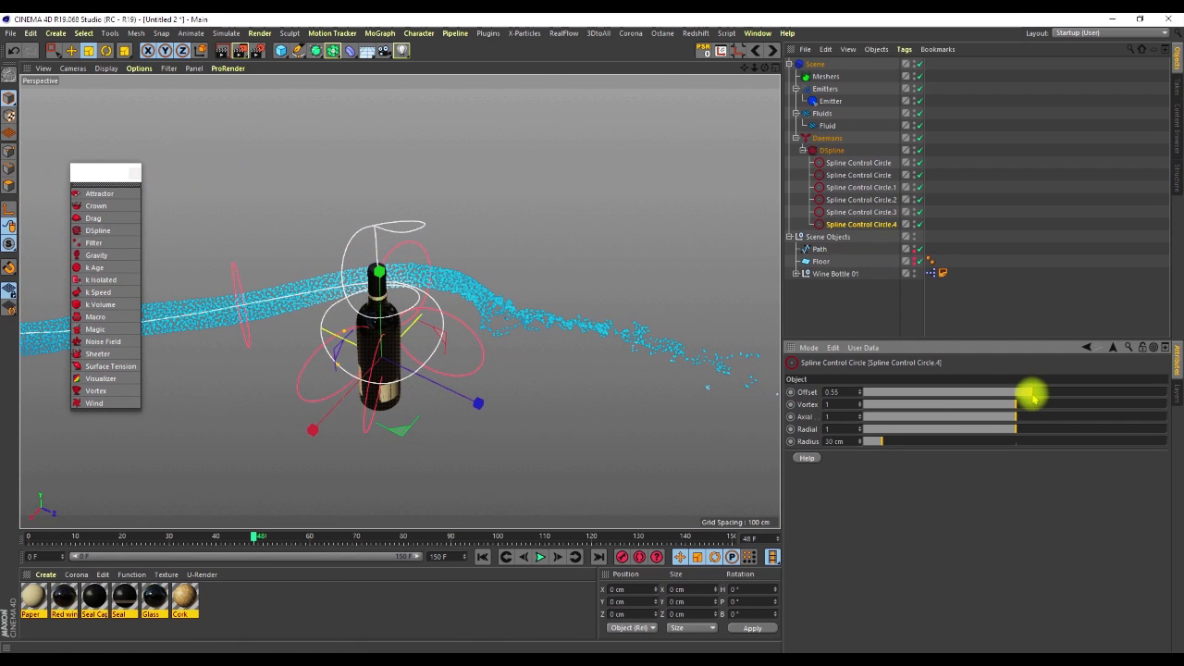
Step: Add two more copies of the last control circle, each further along the path, the second at offset 0.67
alt+drag(378, 343, 514, 346)
click(869, 231)
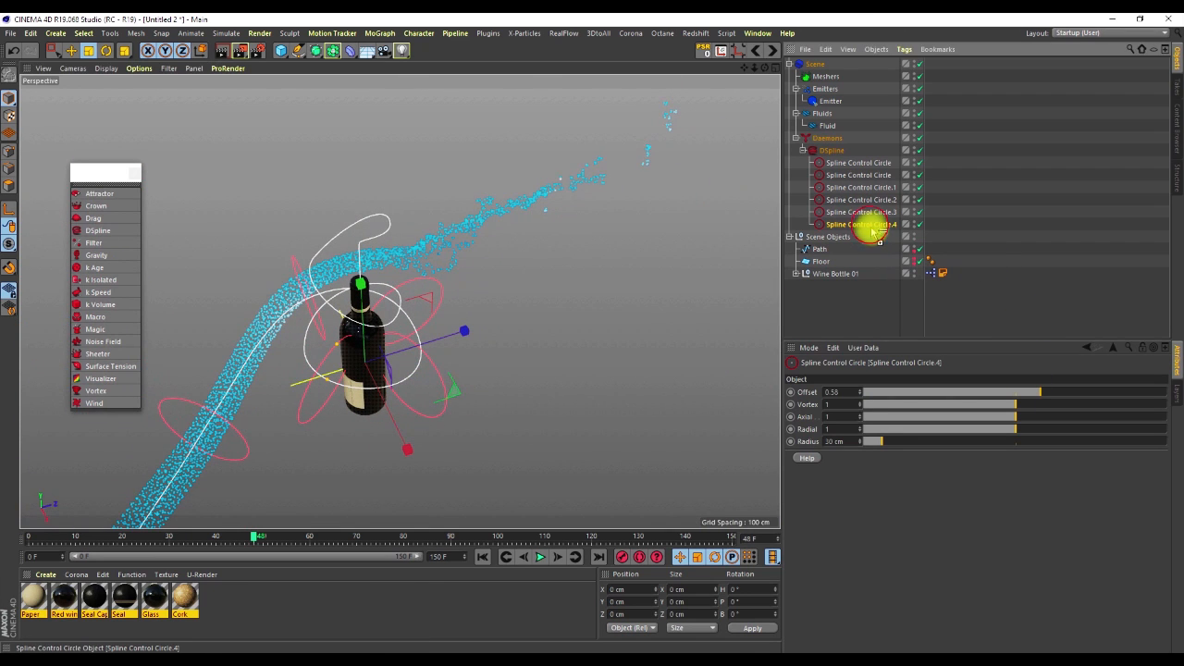
ctrl+drag(871, 230, 873, 233)
drag(1040, 392, 1056, 392)
alt+drag(416, 342, 595, 341)
click(877, 237)
ctrl+drag(877, 237, 878, 244)
drag(1054, 392, 1067, 392)
Step: Duplicate the last control circle and move the copy to offset 0.71 around the bottle
alt+drag(481, 357, 536, 373)
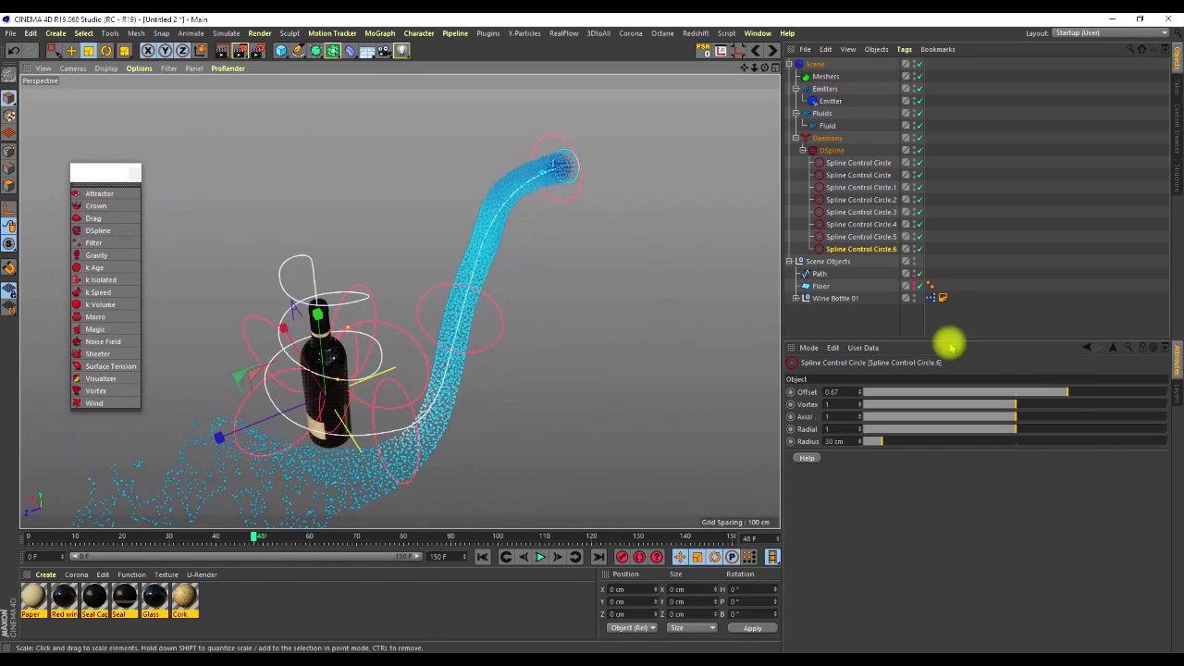
click(880, 253)
ctrl+drag(881, 258, 883, 264)
drag(1064, 392, 1078, 392)
Step: Add another copy of the last control circle and set its offset to 0.75
alt+drag(481, 364, 537, 357)
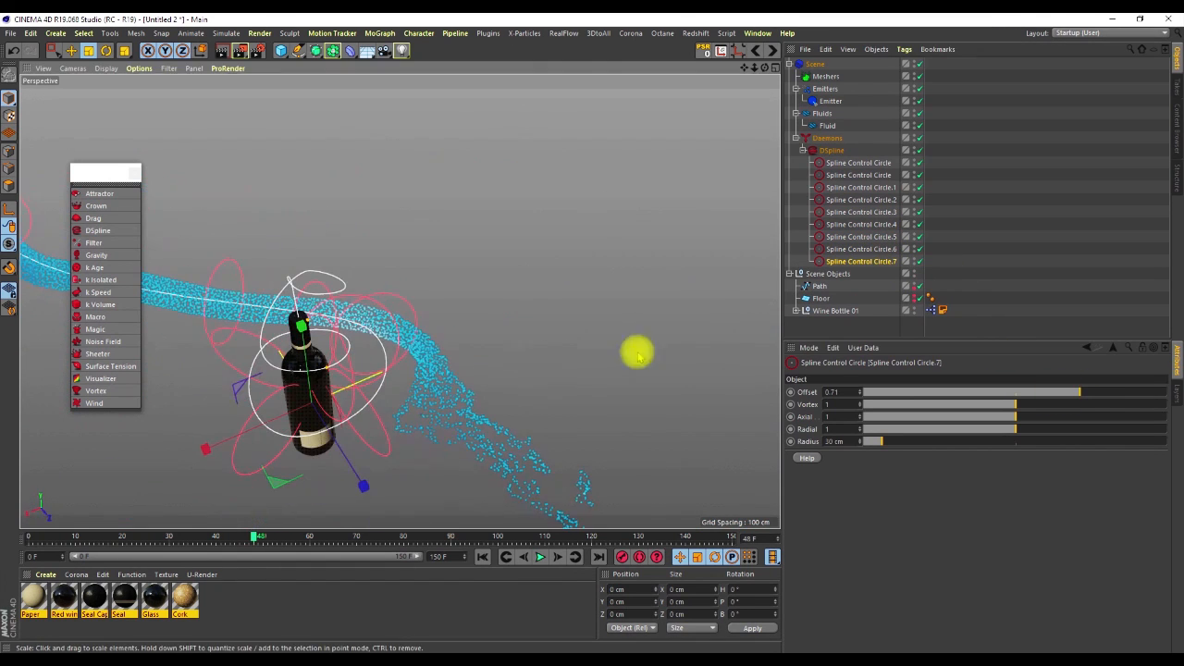
click(877, 268)
ctrl+drag(875, 265, 877, 273)
drag(1078, 392, 1091, 392)
Step: Duplicate the newest control circle once more and set the copy's offset to 0.8
alt+drag(212, 349, 472, 361)
click(865, 277)
ctrl+drag(866, 277, 874, 281)
drag(1091, 392, 1104, 391)
Step: Continue duplicating the last control circle along the upper part of the spiral, up to offset 0.93
alt+drag(250, 361, 436, 314)
ctrl+drag(867, 285, 869, 294)
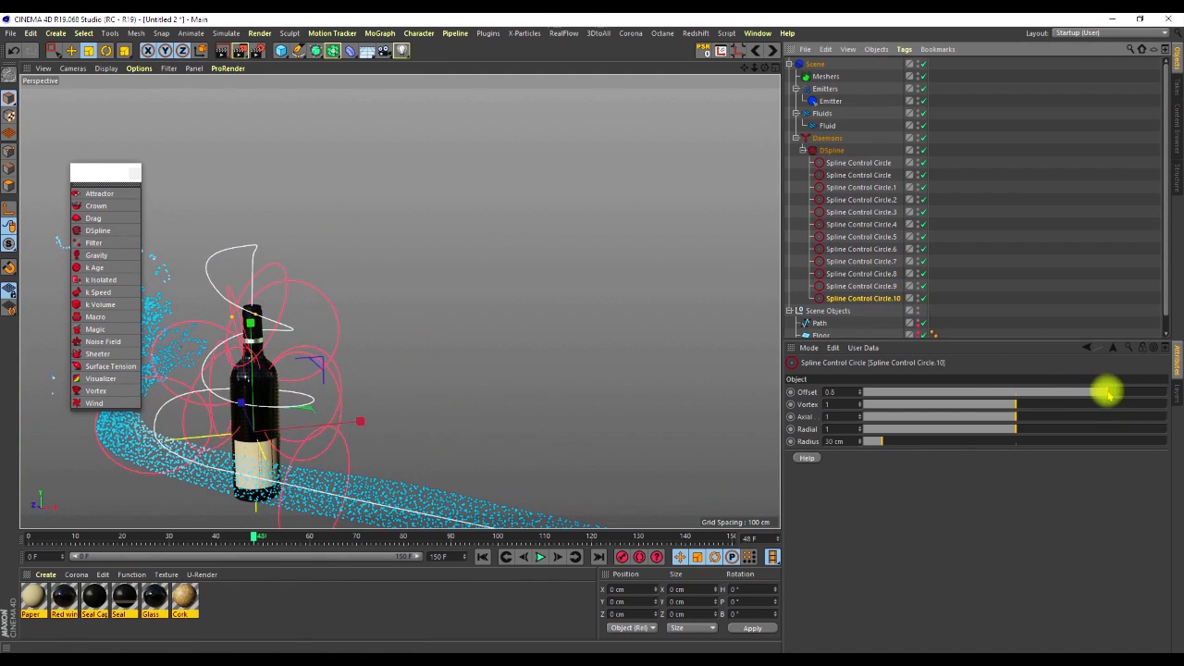
drag(1104, 391, 1119, 393)
alt+drag(284, 324, 370, 366)
drag(1118, 393, 1125, 393)
ctrl+drag(878, 298, 886, 310)
drag(1126, 393, 1139, 393)
Step: Add two more control circle copies and set both offsets to 1, at the end of the path
alt+drag(246, 364, 343, 340)
ctrl+drag(867, 320, 871, 327)
drag(1145, 392, 1171, 395)
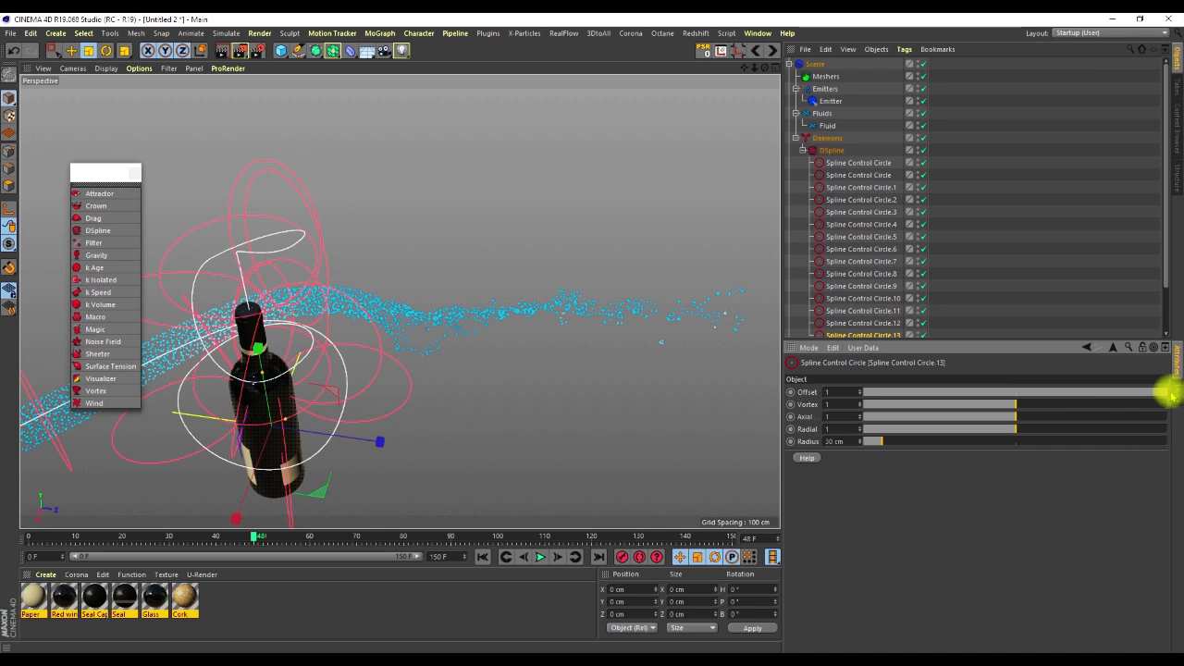
scroll(860, 238, down, 2)
ctrl+drag(883, 289, 884, 290)
drag(1147, 392, 1178, 394)
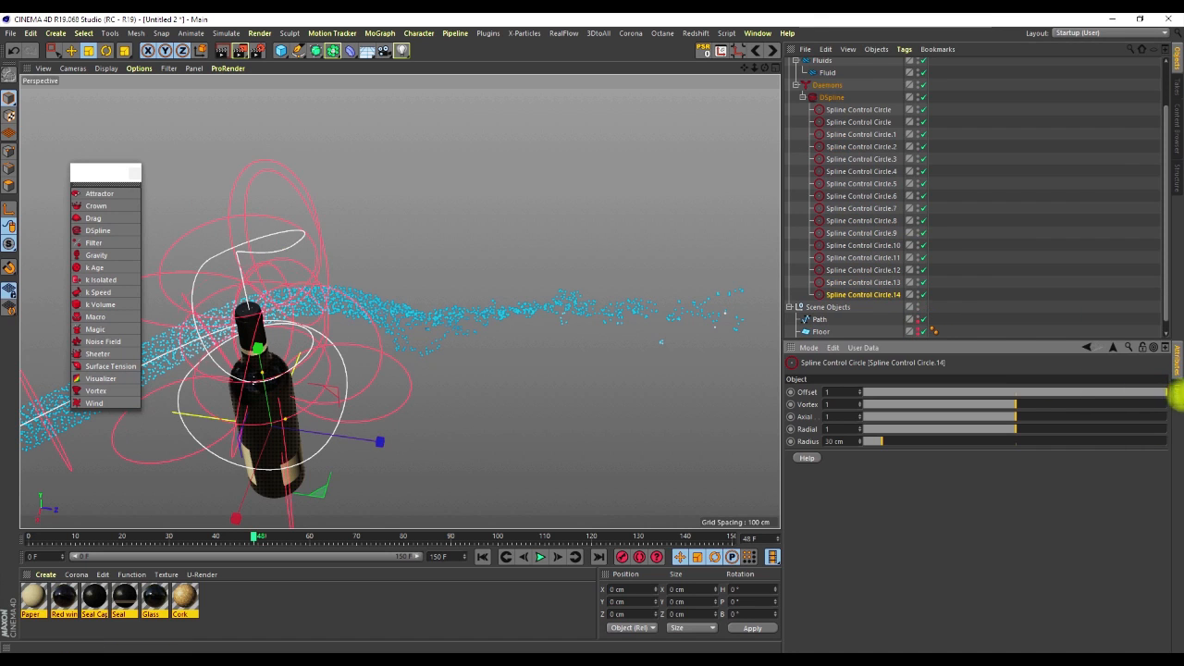
Step: Examine the placement and parameters of the spline control circles around the bottle
click(853, 122)
alt+drag(275, 411, 291, 302)
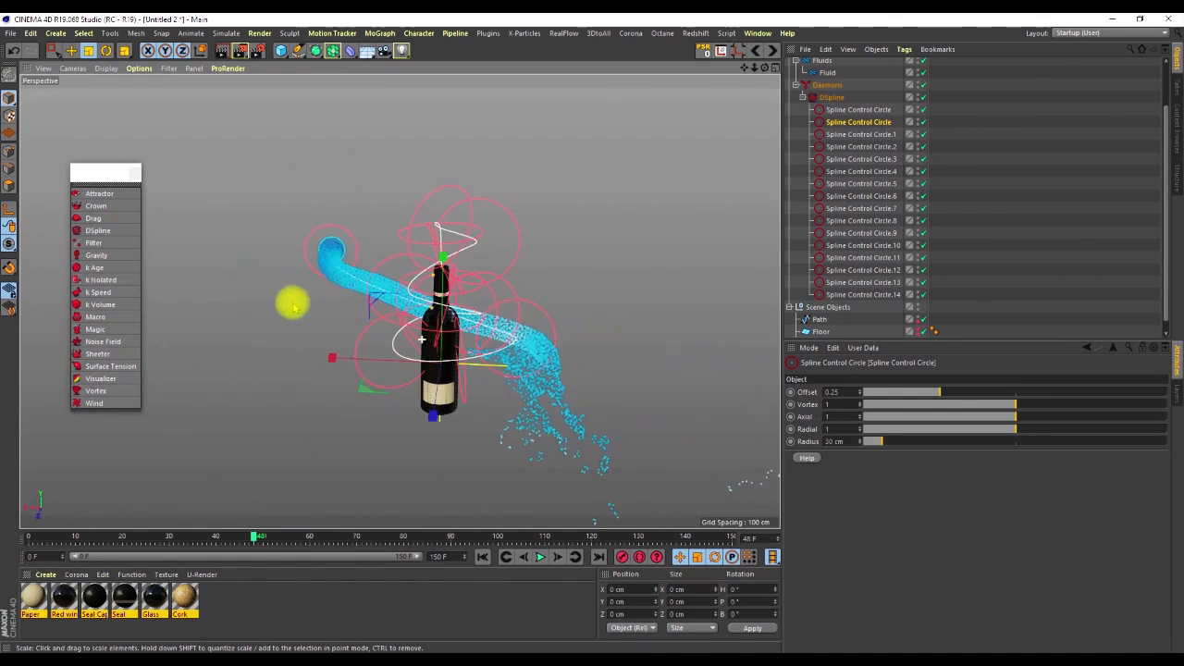
click(860, 110)
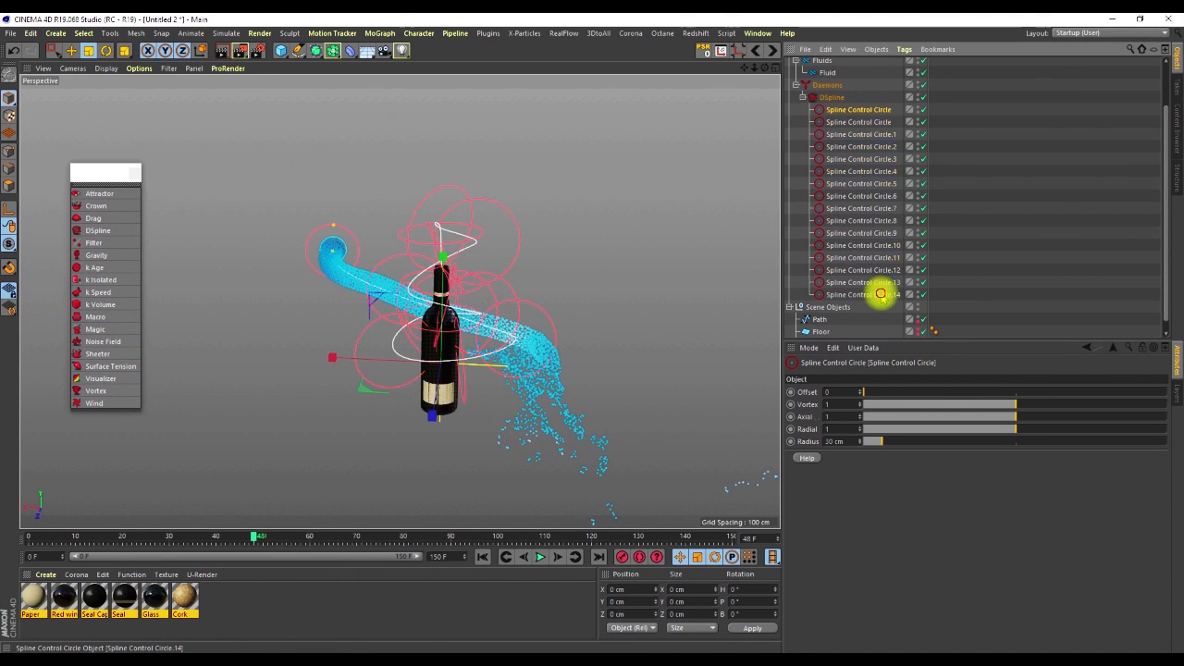
shift+click(880, 294)
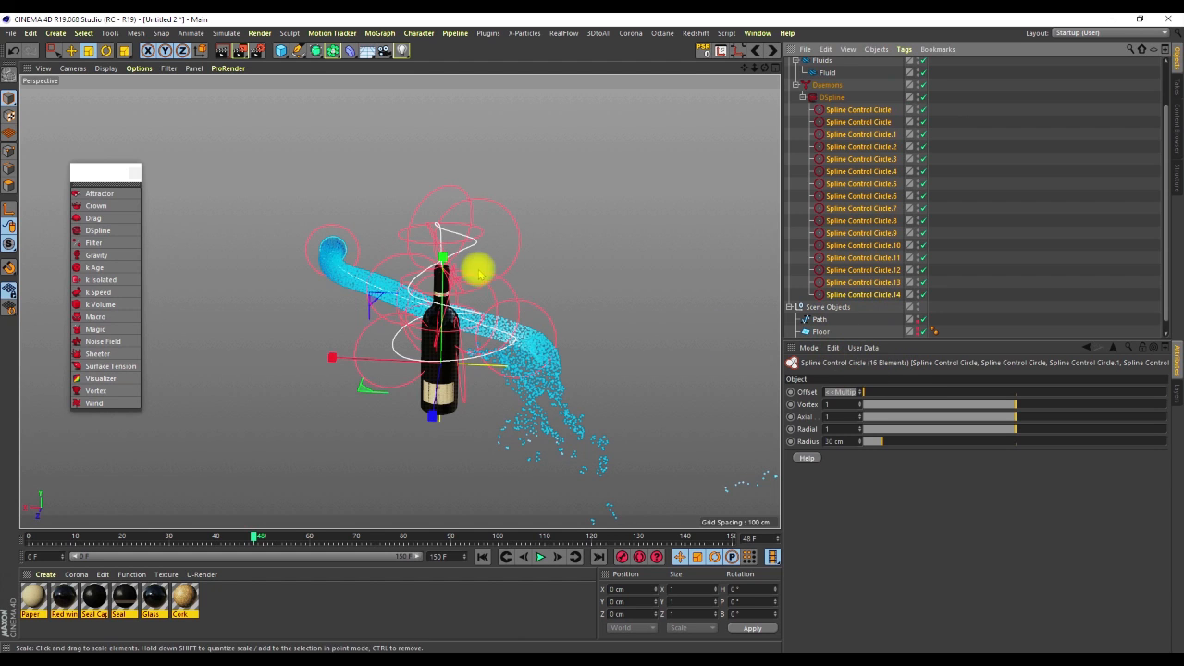
click(964, 212)
mouse_move(441, 353)
alt+mouse_down()
mouse_move(217, 352)
mouse_move(423, 352)
mouse_move(434, 329)
mouse_move(428, 352)
alt+mouse_up()
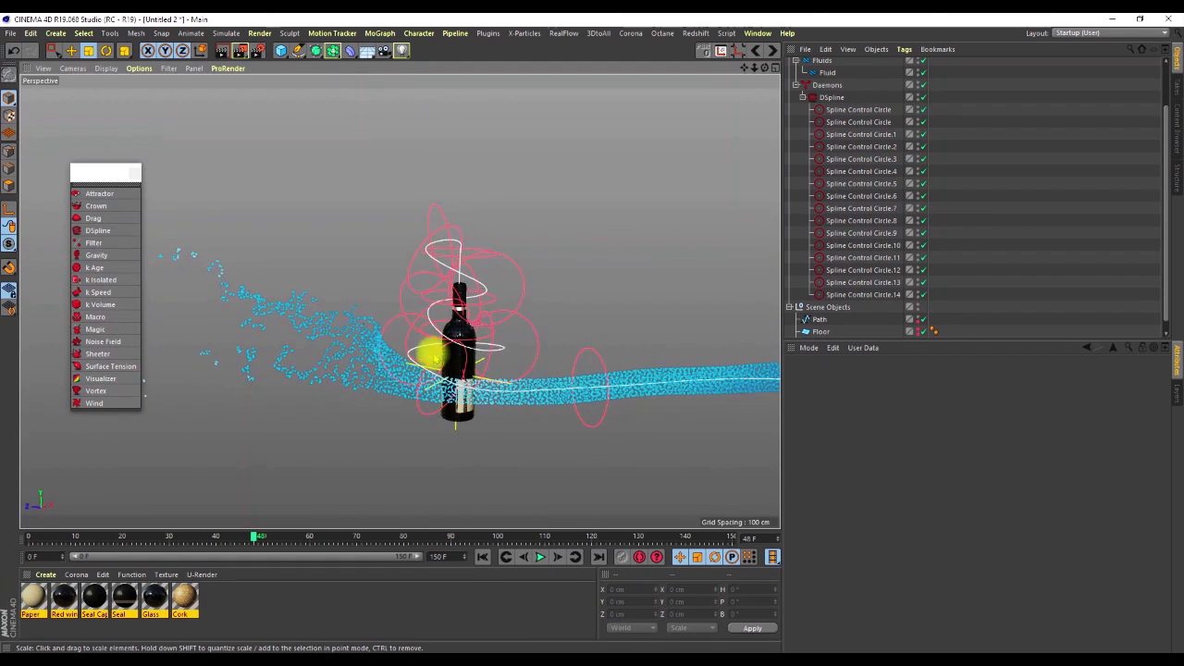
click(831, 97)
click(835, 146)
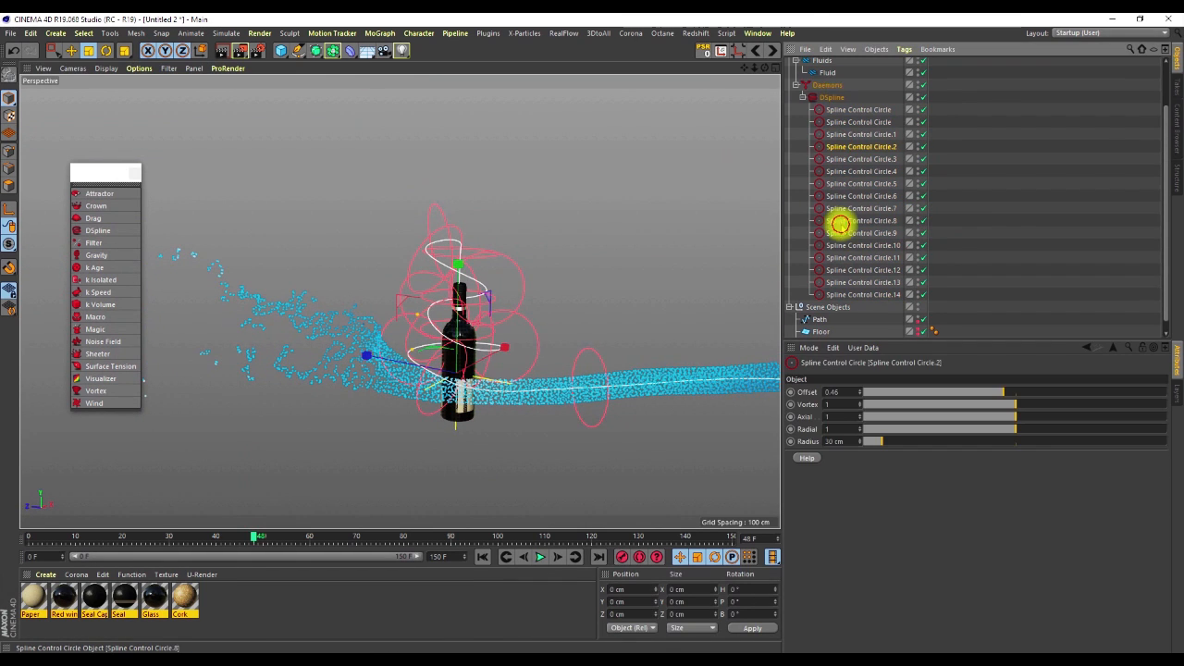
click(849, 222)
alt+drag(470, 341, 520, 394)
Step: Return the animation to frame 0 and enable GPU use in the RealFlow Scene's solver settings
click(481, 555)
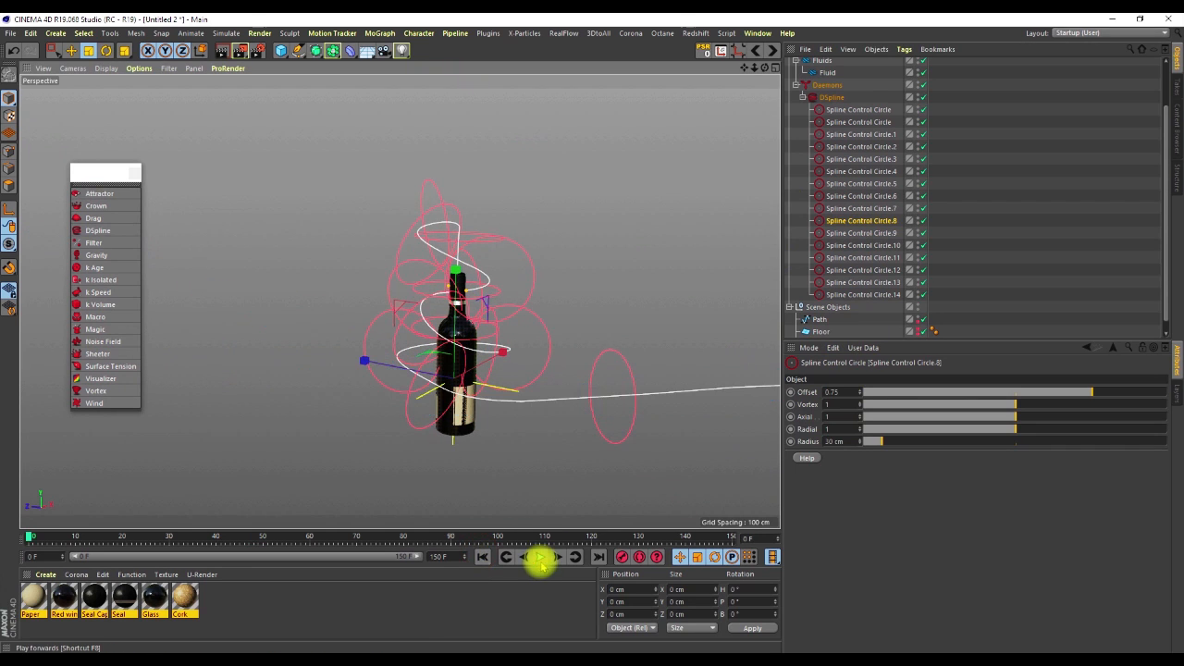
scroll(831, 93, up, 2)
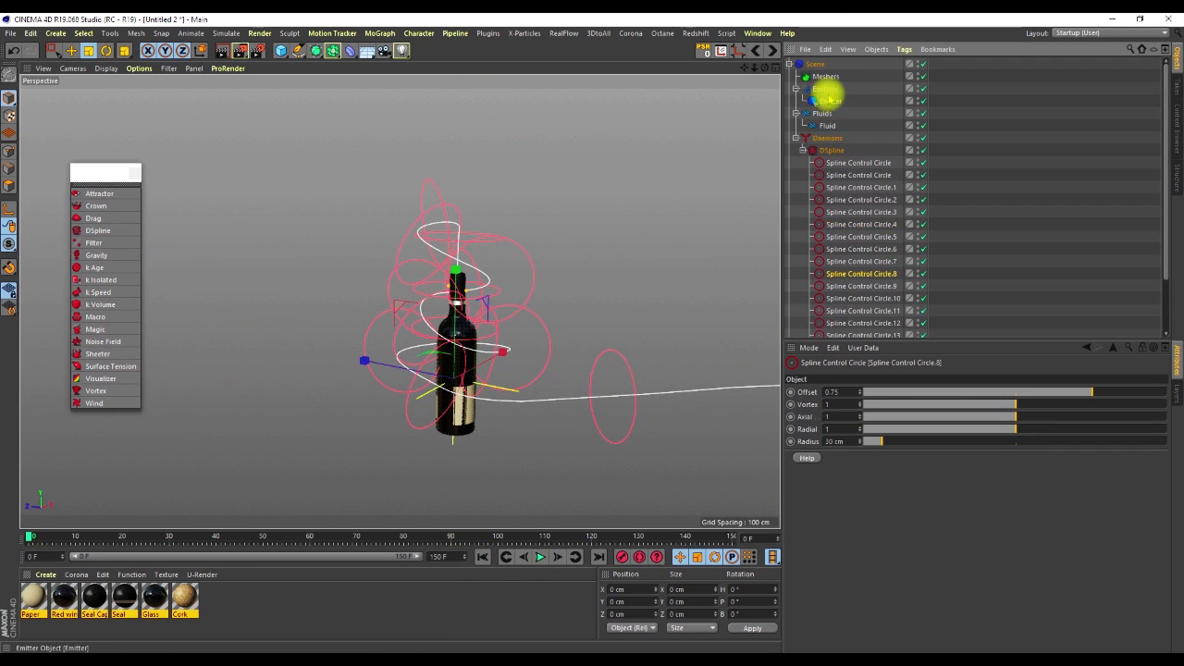
click(818, 64)
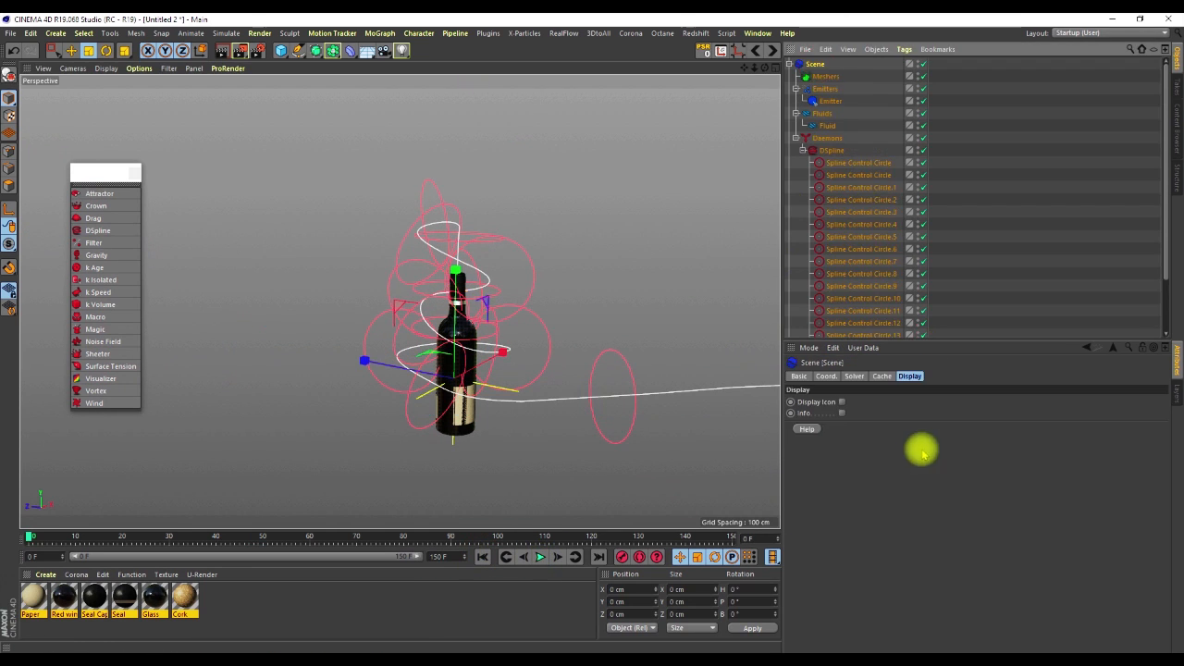
click(853, 376)
click(836, 583)
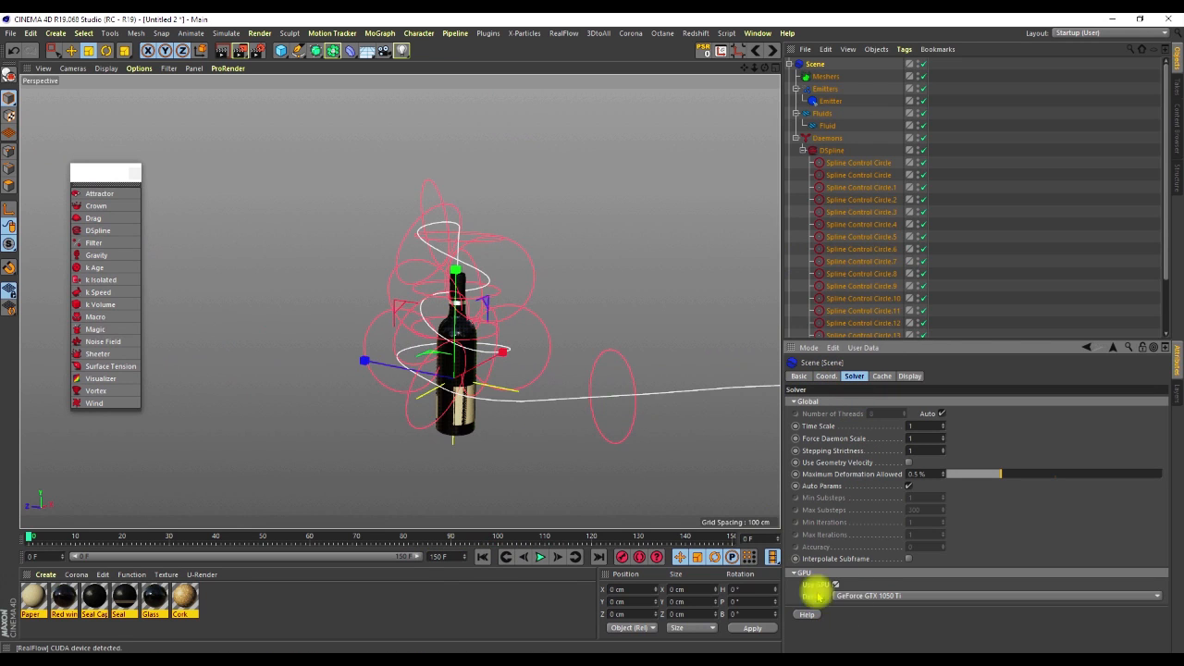
Step: Run the simulation to about frame 112 and inspect how the fluid travels around the bottle
mouse_move(453, 403)
alt+mouse_down()
mouse_move(434, 415)
mouse_move(457, 411)
alt+mouse_up()
alt+middle_drag(419, 369, 360, 334)
alt+drag(366, 337, 373, 323)
alt+right_drag(372, 328, 372, 355)
alt+middle_drag(371, 327, 402, 337)
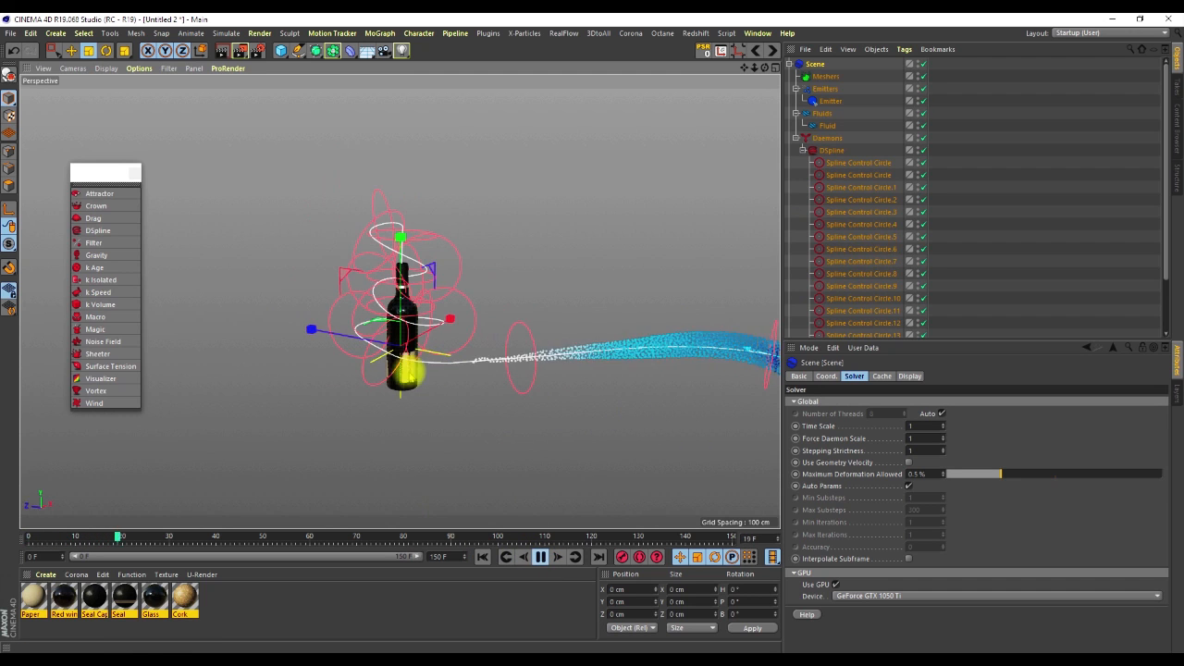
scroll(416, 320, up, 2)
alt+drag(398, 372, 370, 384)
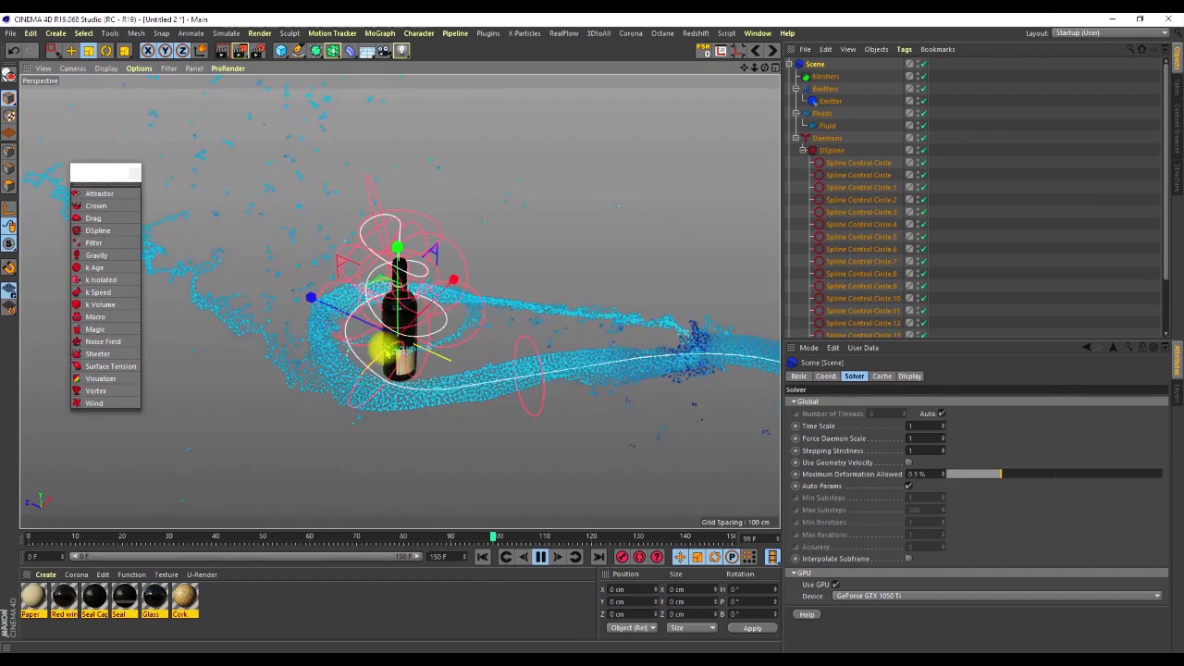
click(541, 556)
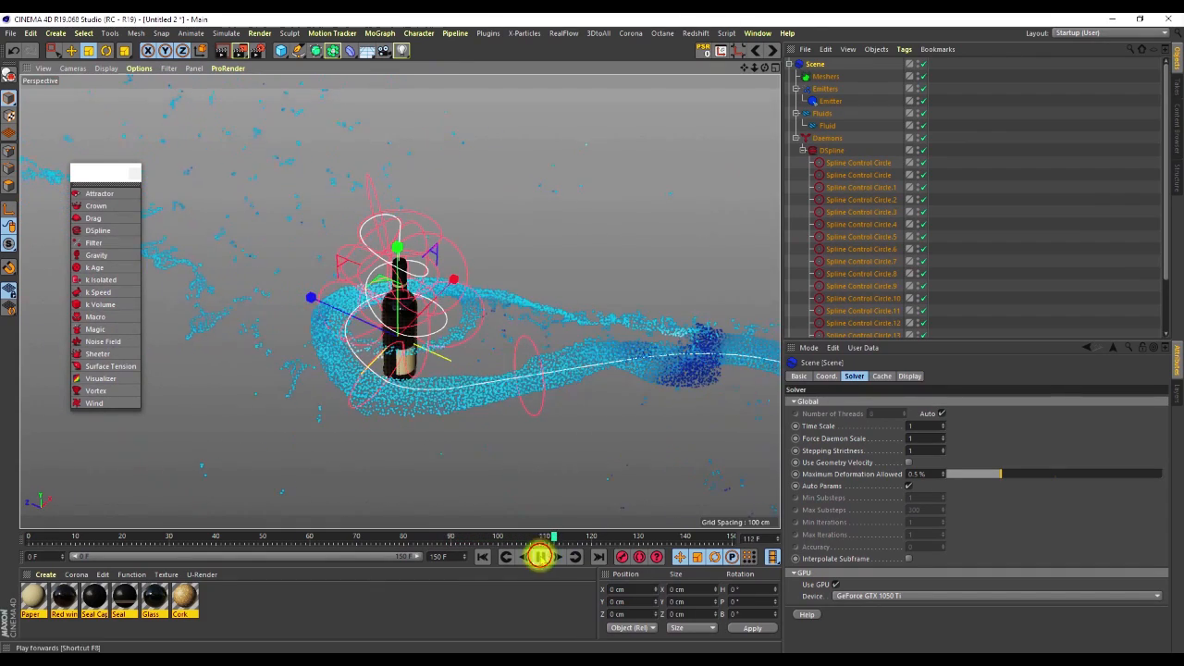
alt+drag(449, 361, 320, 293)
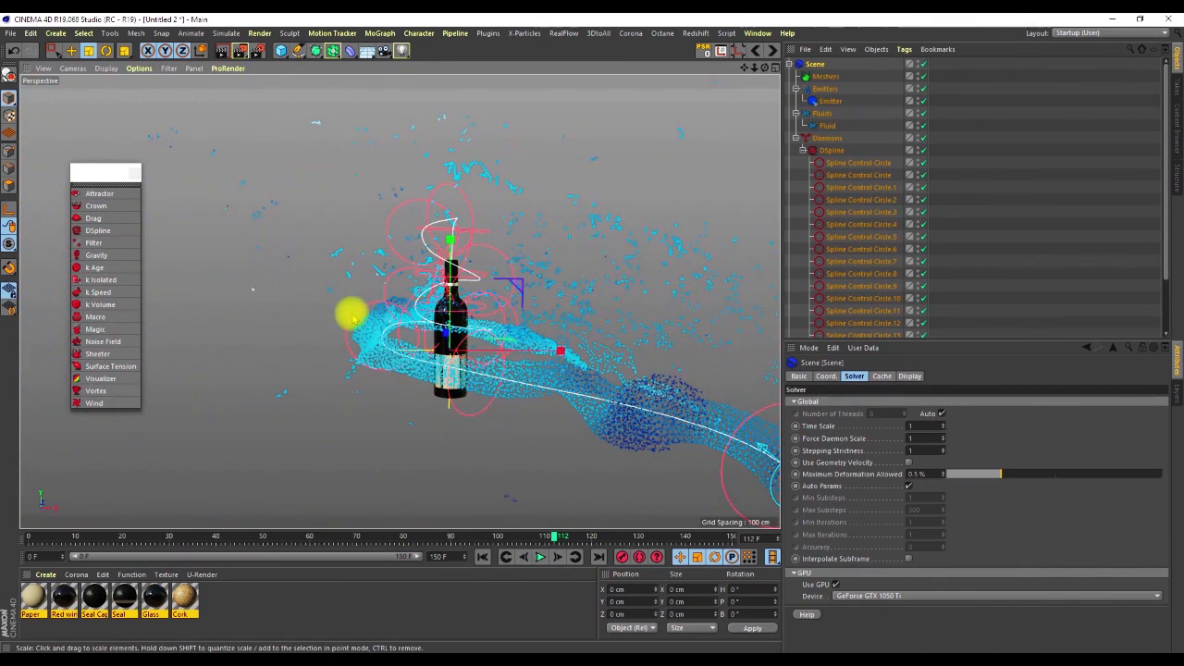
Step: Set the Radial strength to 3 on Spline Control Circle.1 through Spline Control Circle.14
click(359, 373)
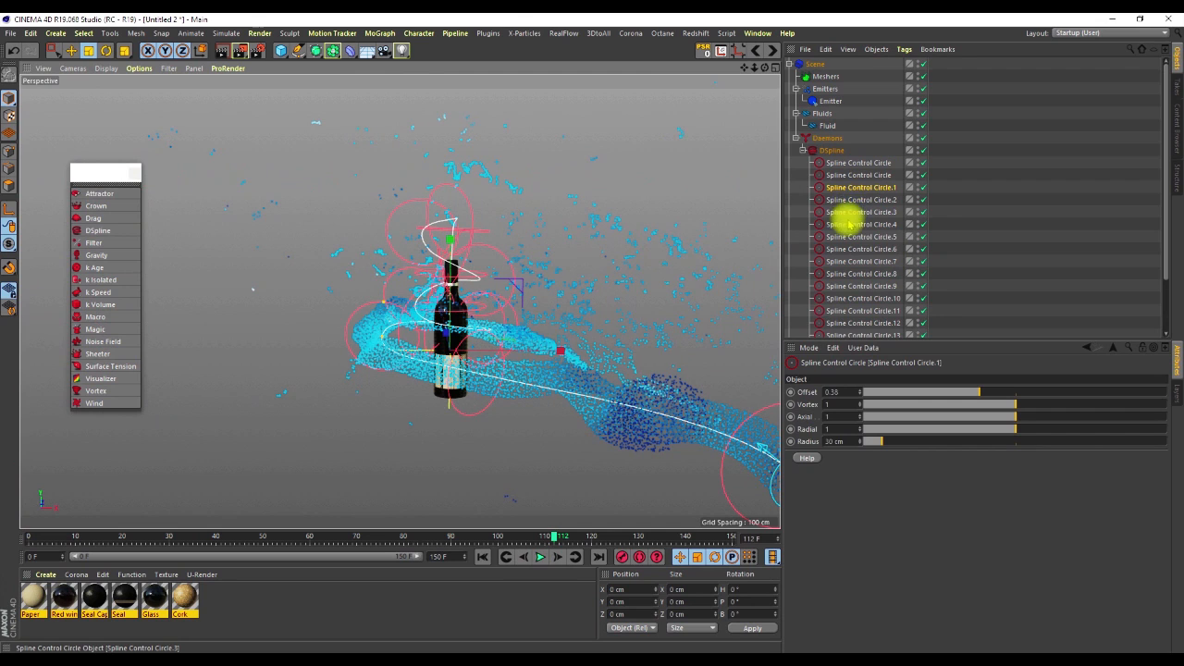
scroll(860, 235, down, 3)
shift+click(861, 283)
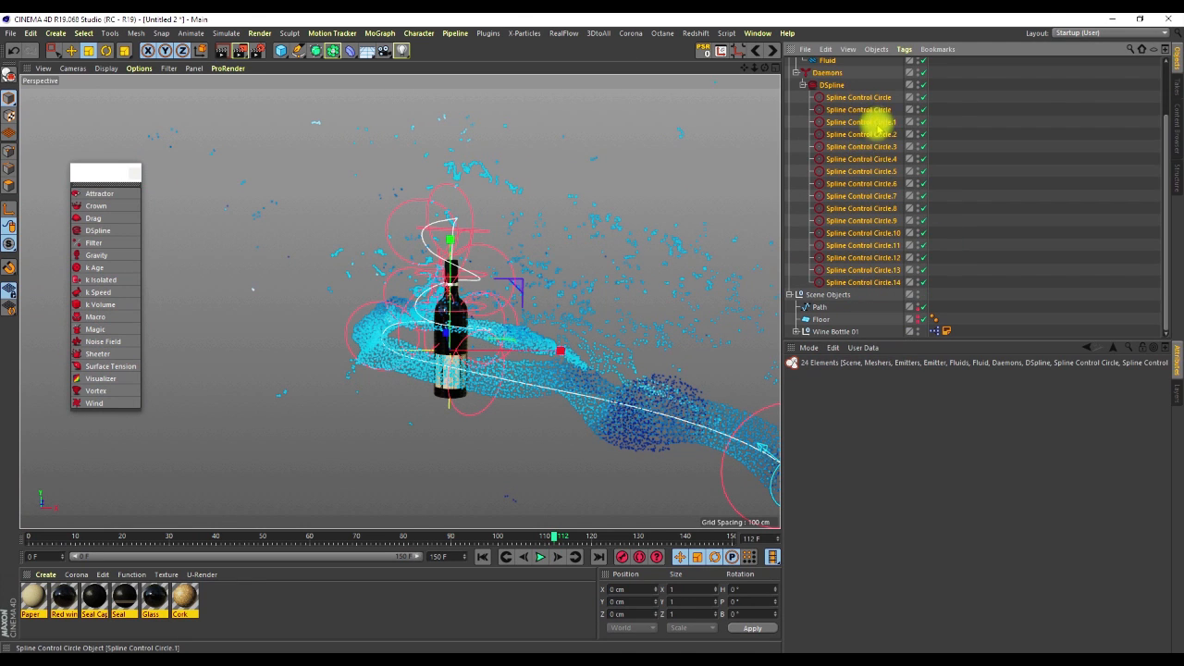
click(865, 123)
shift+click(882, 282)
click(838, 429)
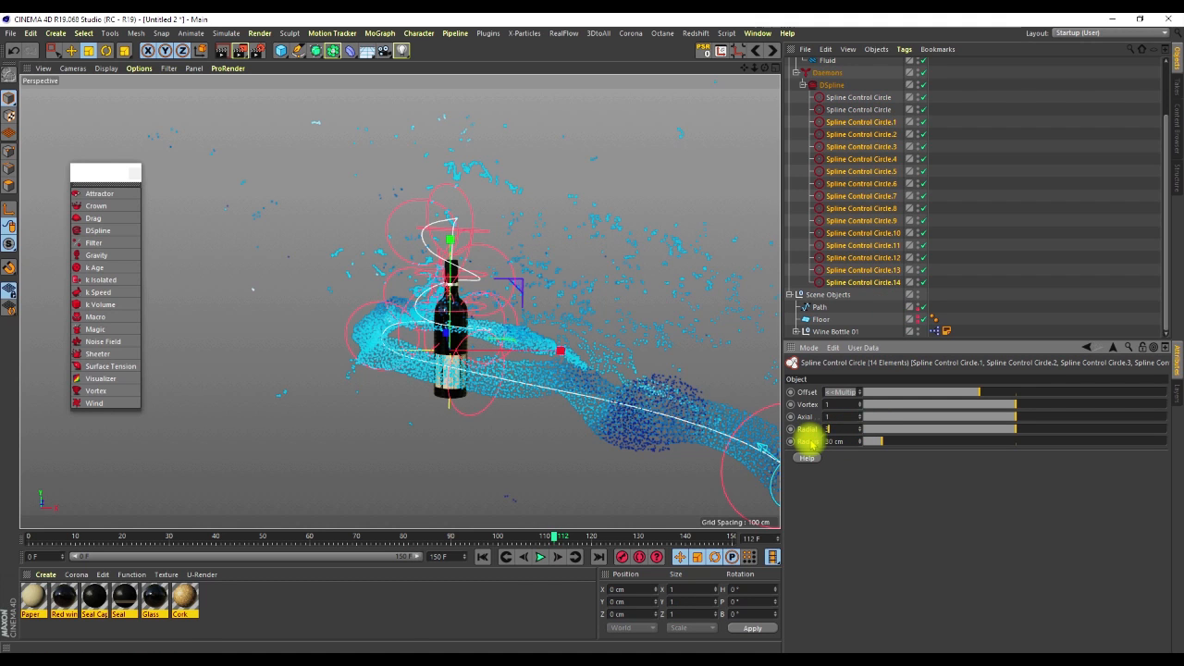
Step: Rerun the simulation from the start, pausing at about frames 78 and 86, and inspect the spiral flow
click(485, 556)
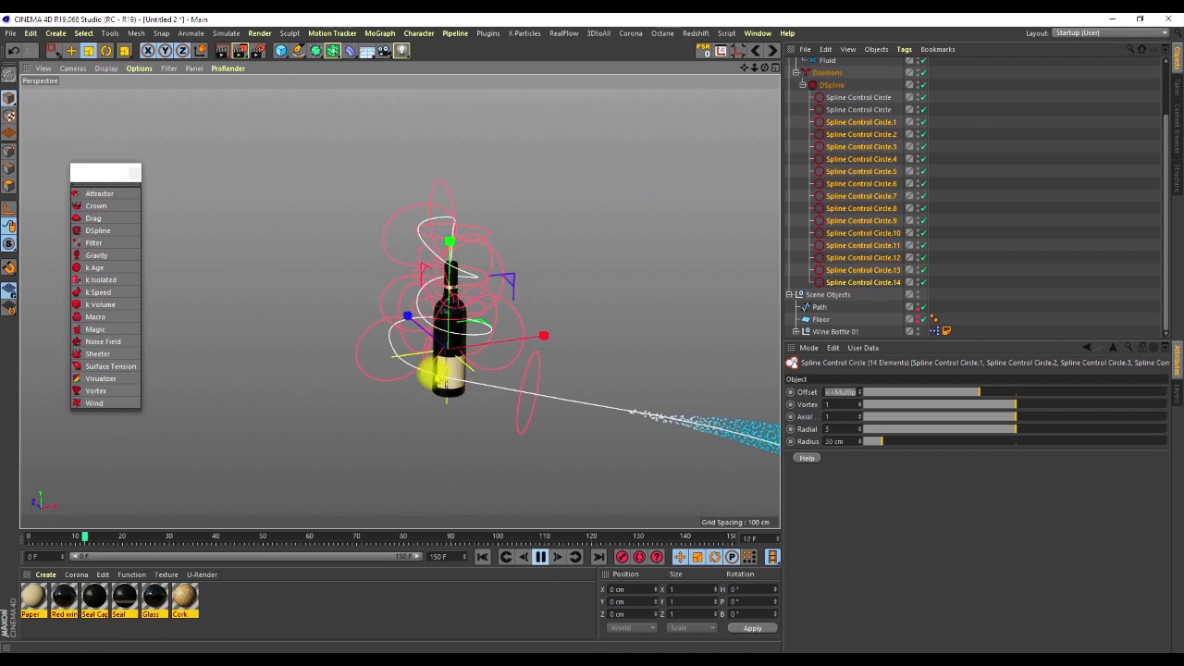
alt+drag(425, 339, 443, 356)
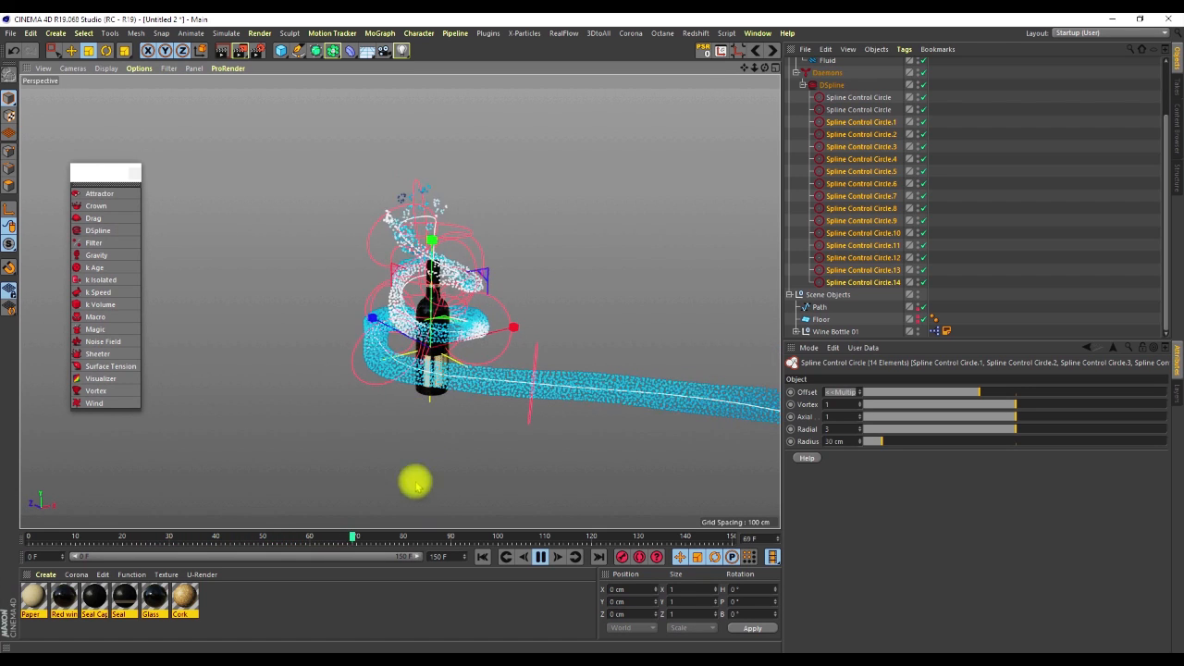
click(540, 556)
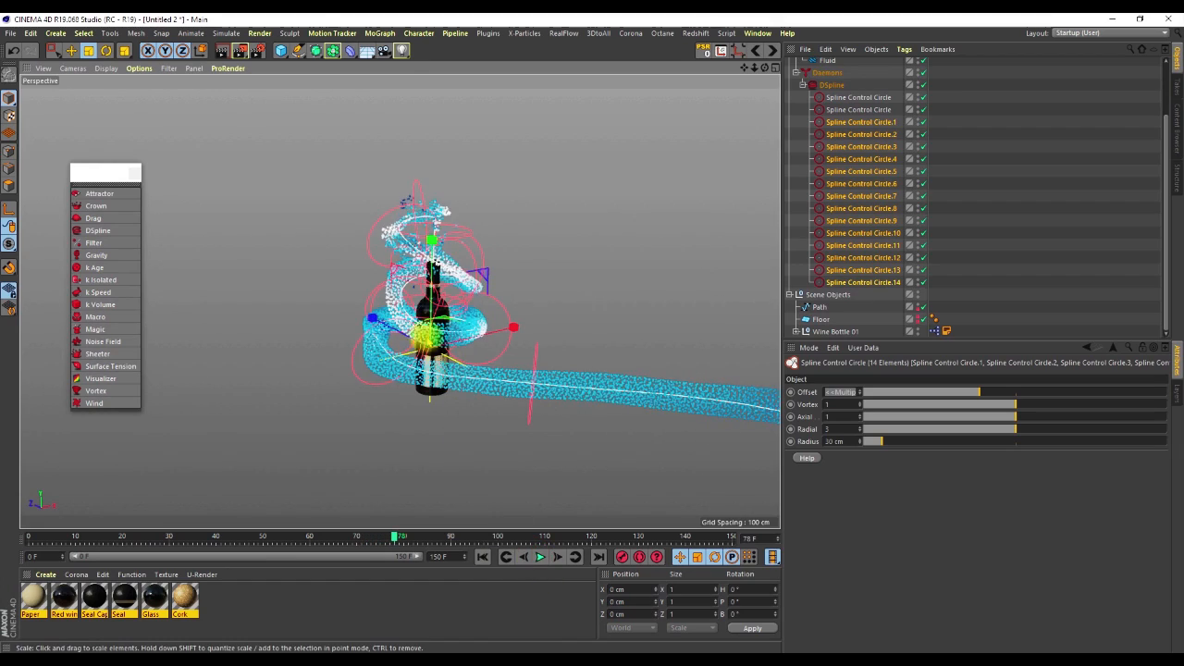
alt+drag(363, 271, 509, 376)
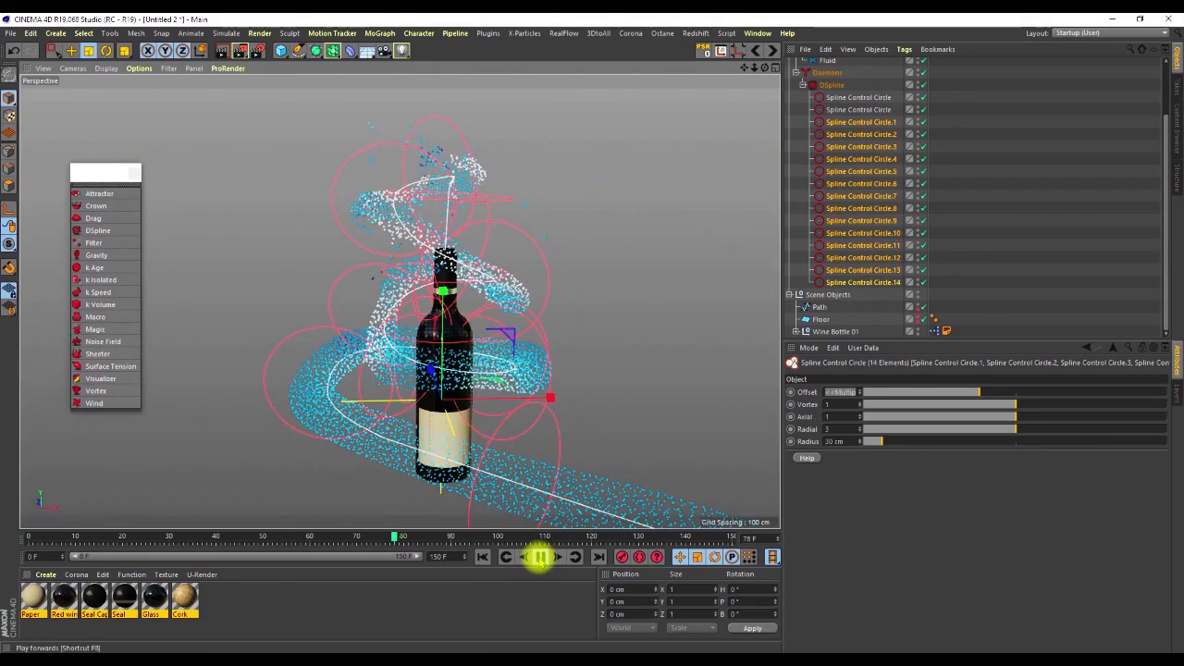
click(539, 556)
alt+drag(428, 205, 462, 234)
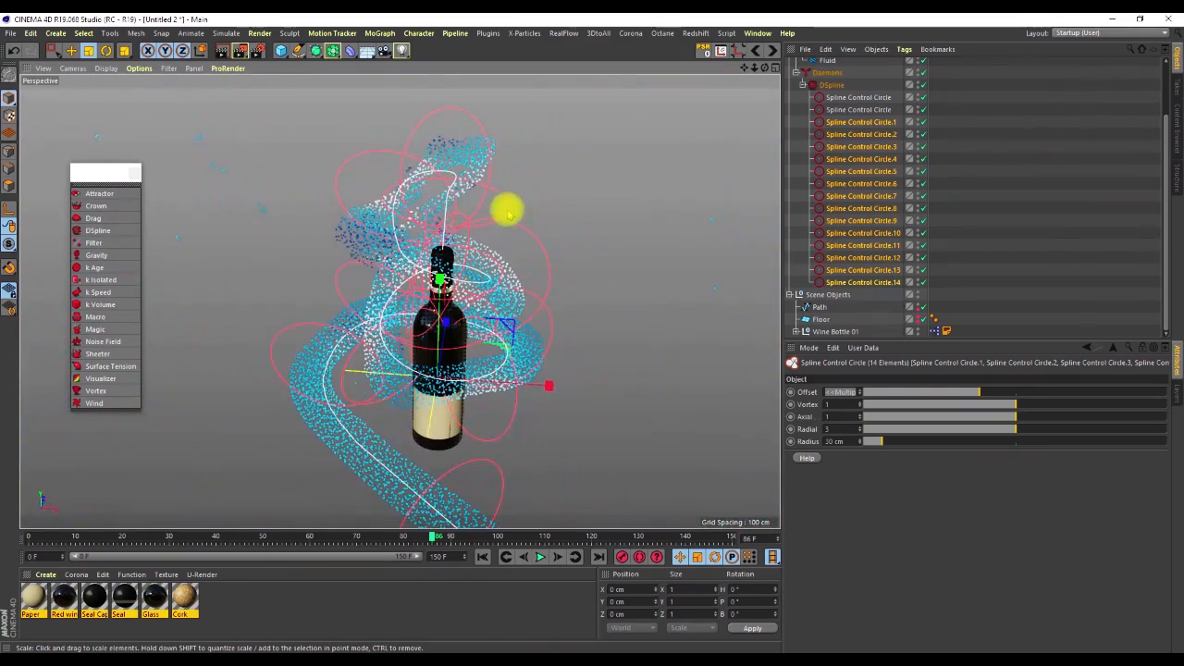
Step: Set the Radial strength of Spline Control Circle.10 through .14 to 5 and rerun the simulation to about frame 75
click(507, 214)
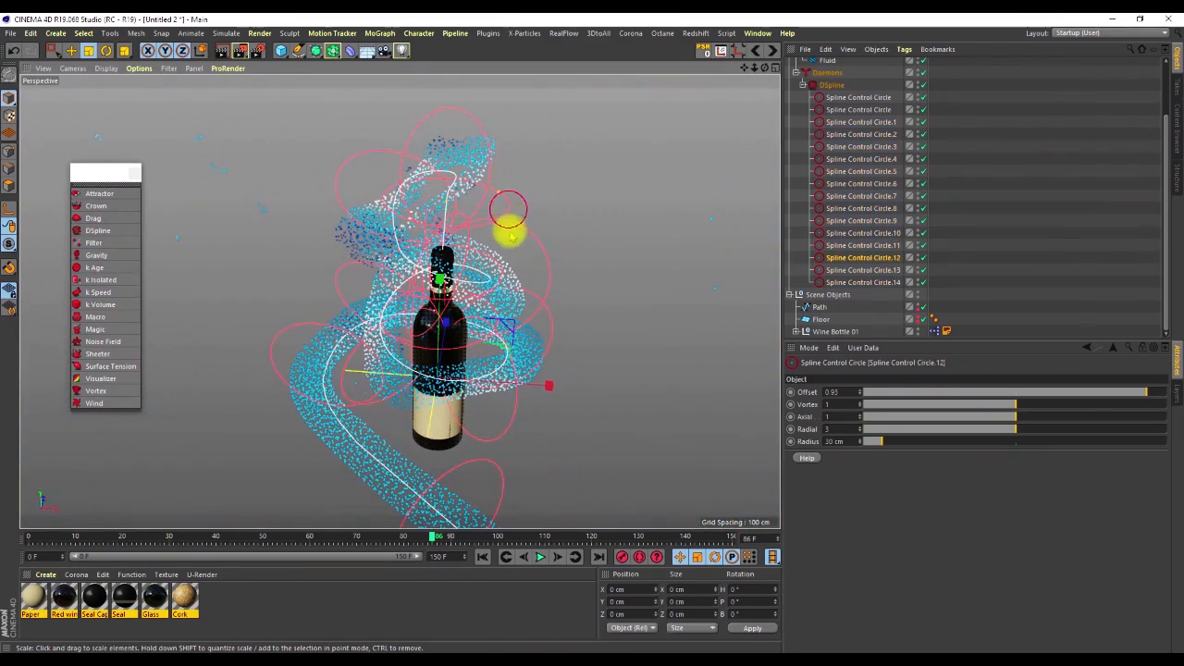
click(835, 428)
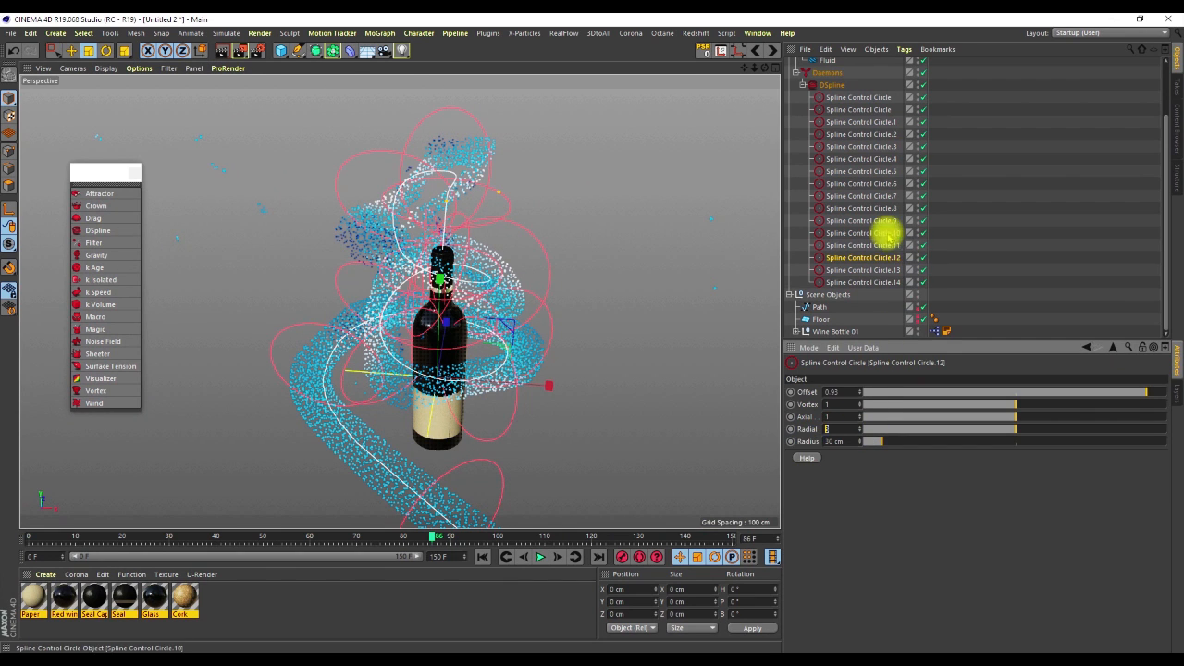
click(889, 234)
shift+click(878, 282)
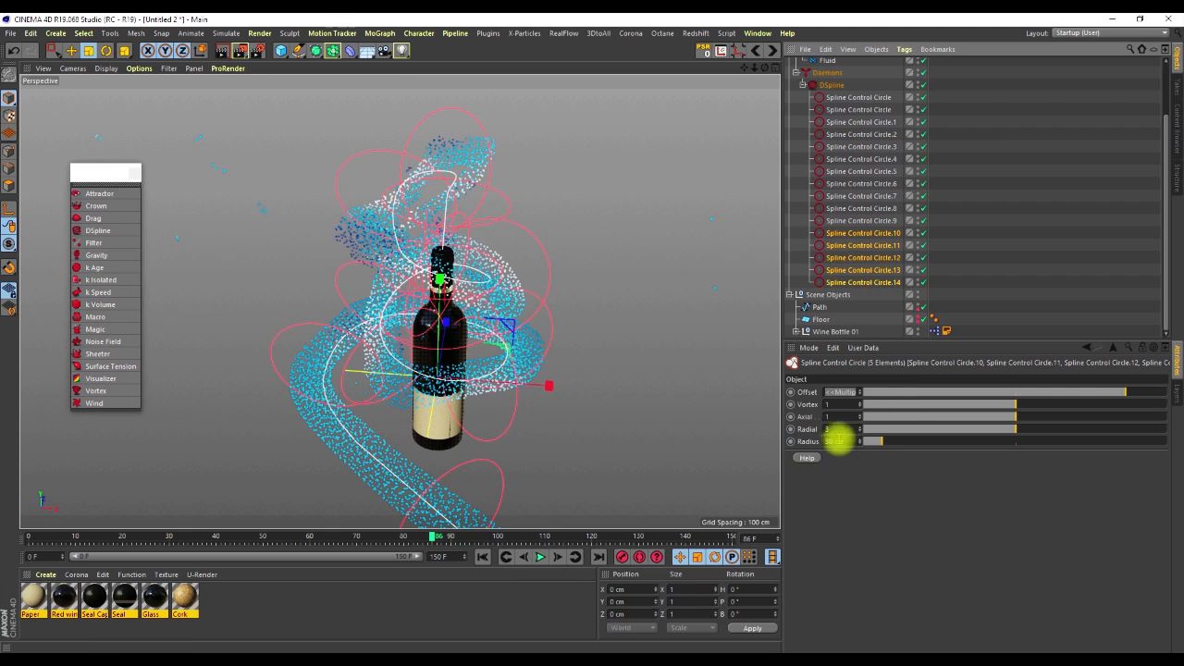
drag(836, 430, 817, 440)
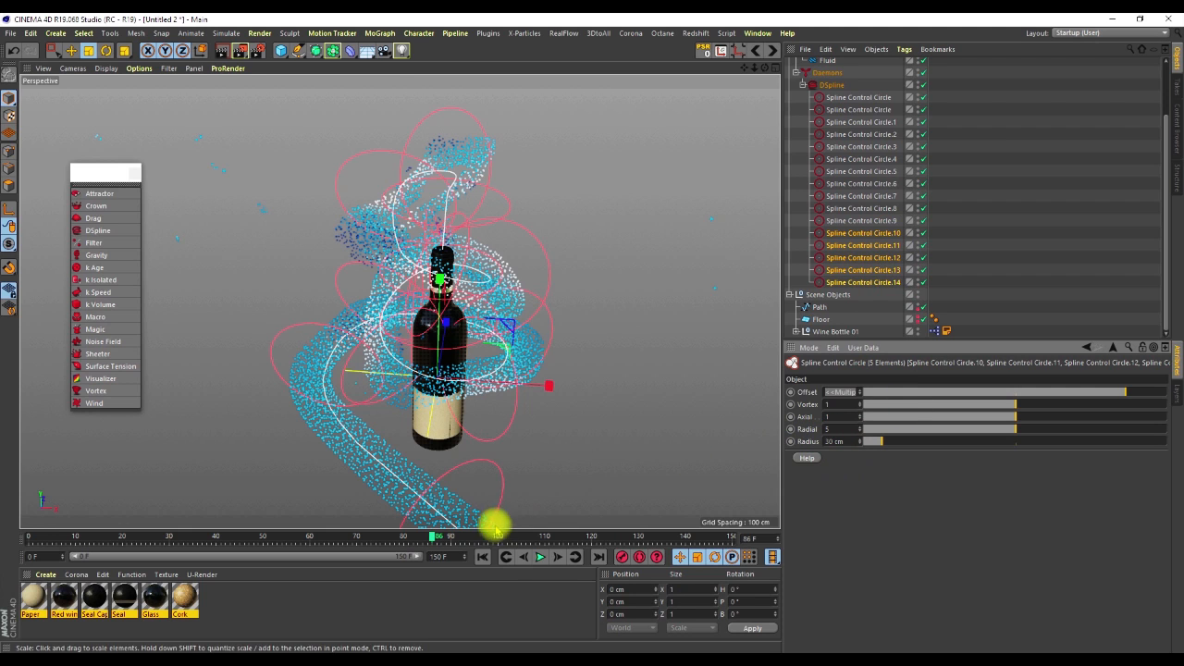
click(482, 556)
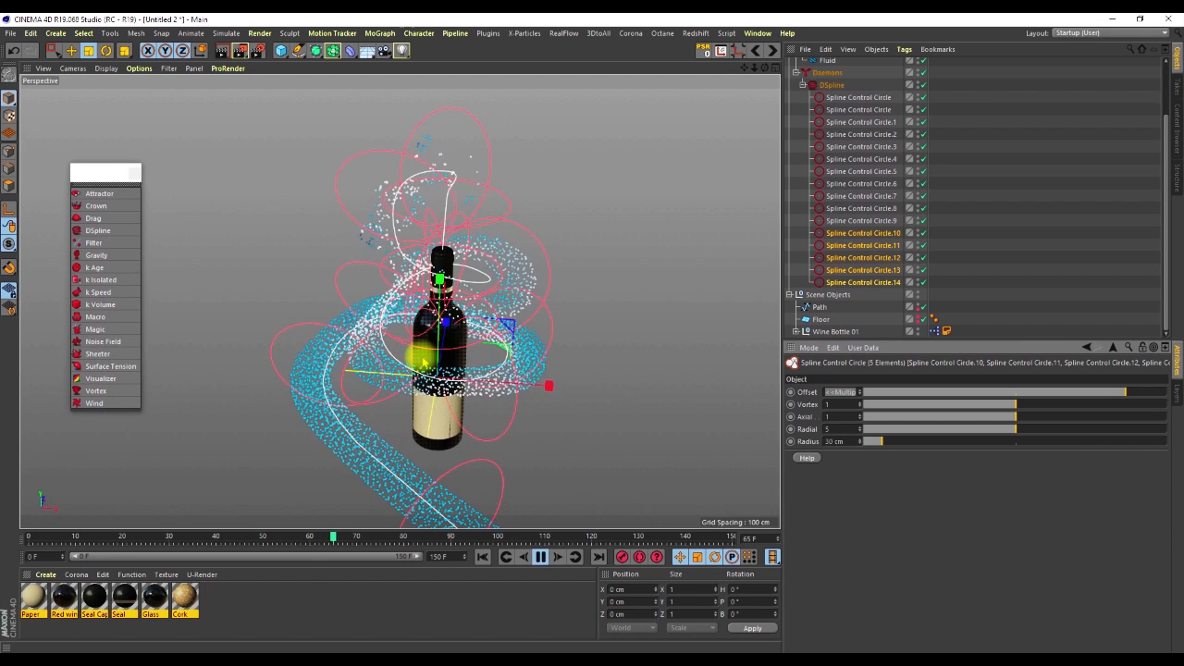
click(539, 556)
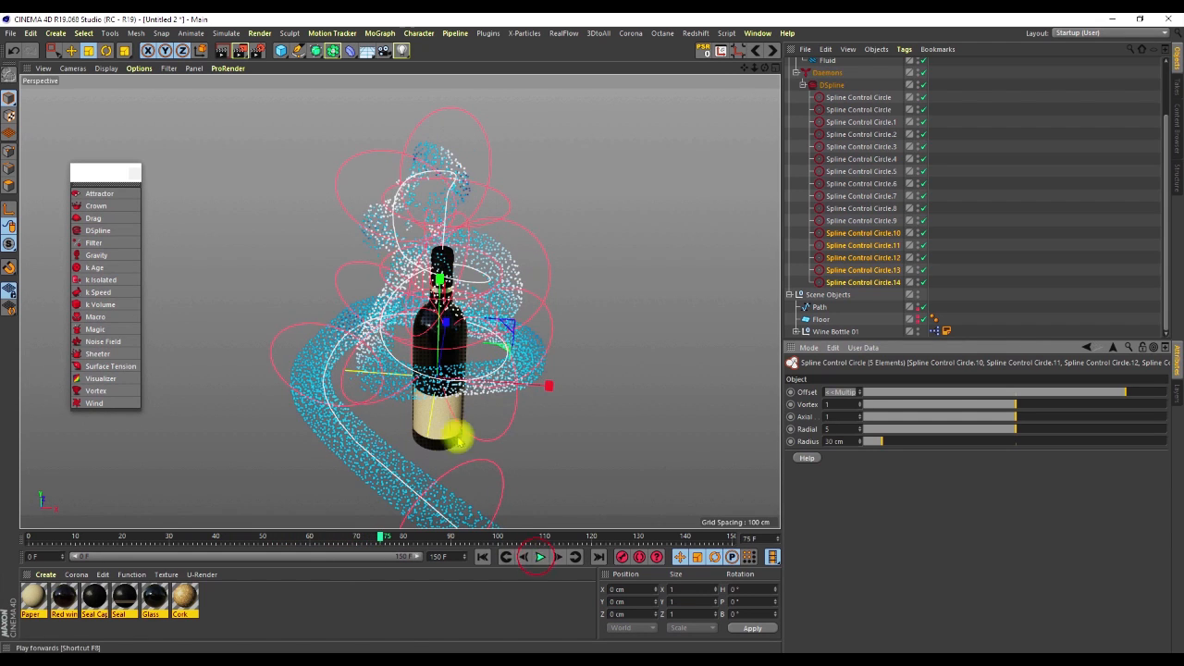
Step: Continue the simulation to about frame 87 and inspect the spiral flow around the bottle from several sides
click(338, 221)
alt+drag(365, 208, 566, 157)
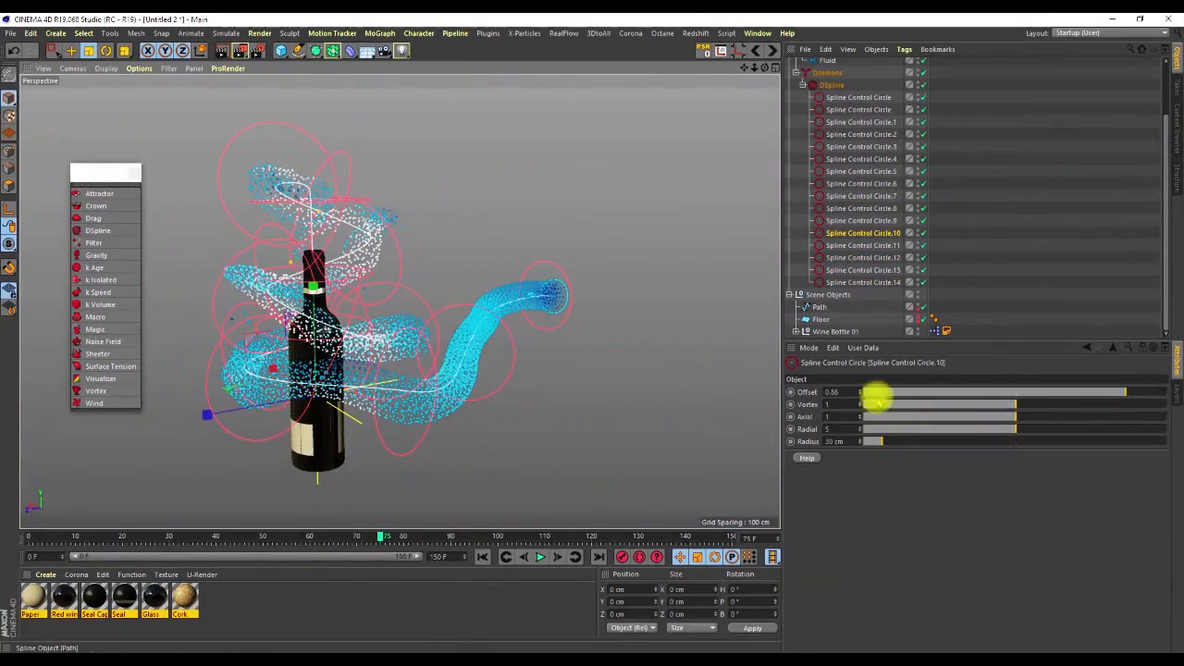
alt+drag(369, 270, 464, 402)
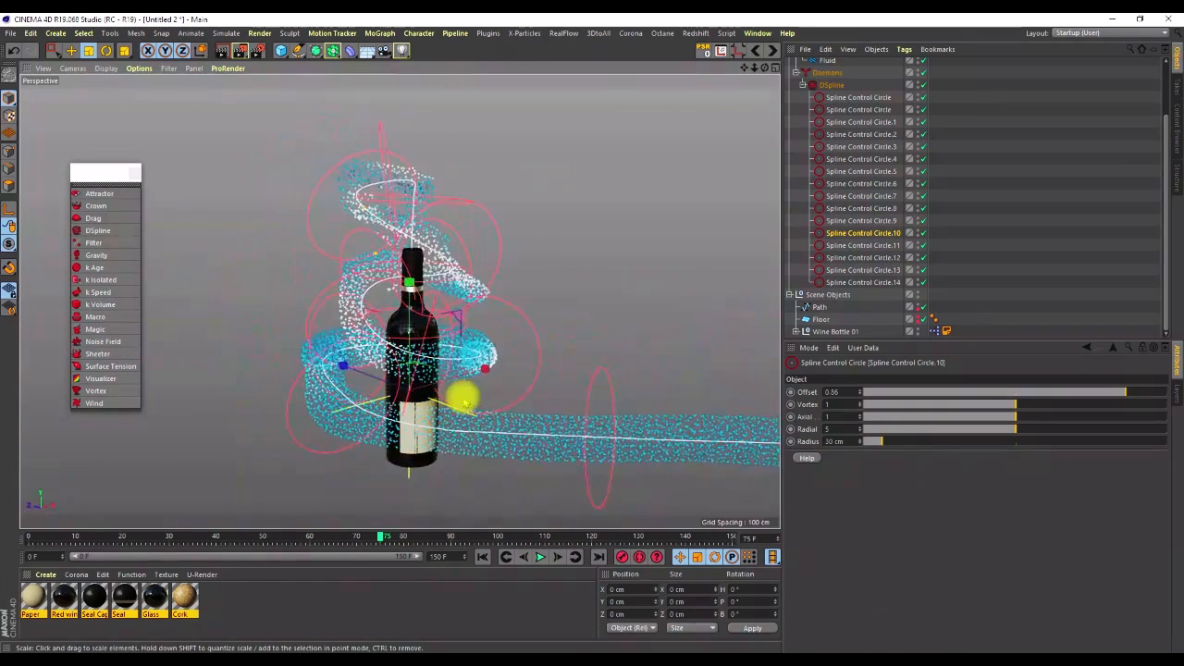
click(539, 557)
alt+drag(415, 291, 362, 317)
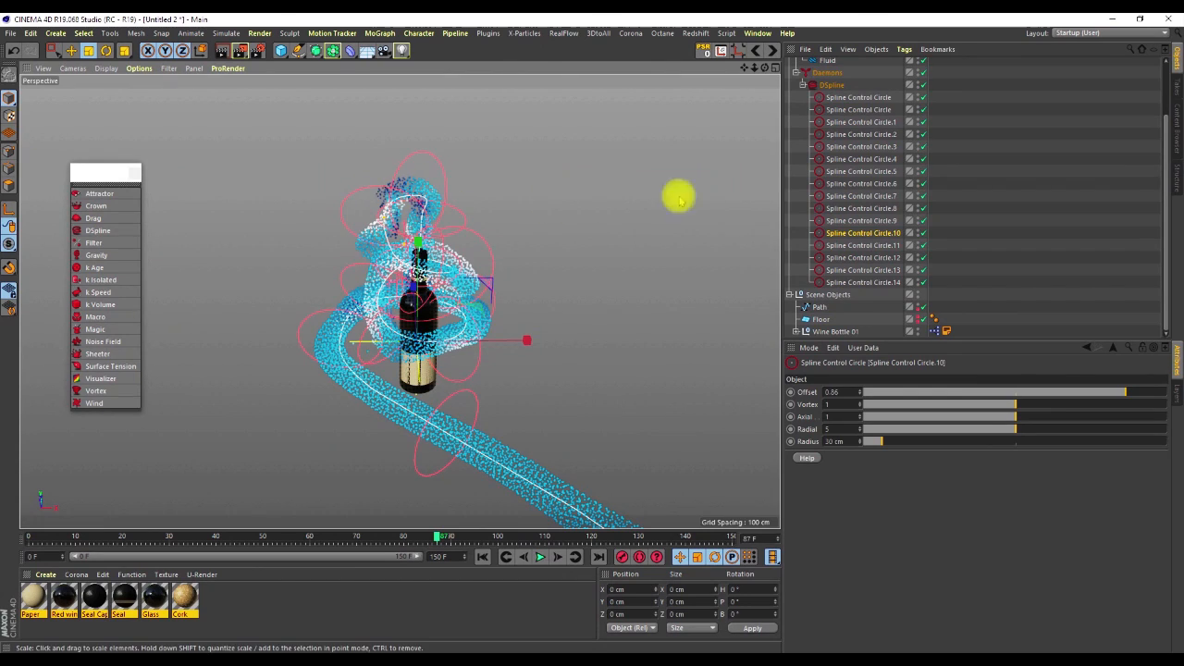
alt+drag(421, 257, 442, 219)
Step: Set the Radius of Spline Control Circle.8 through .14 to 15 cm and rerun the simulation from the start to about frame 72
click(861, 220)
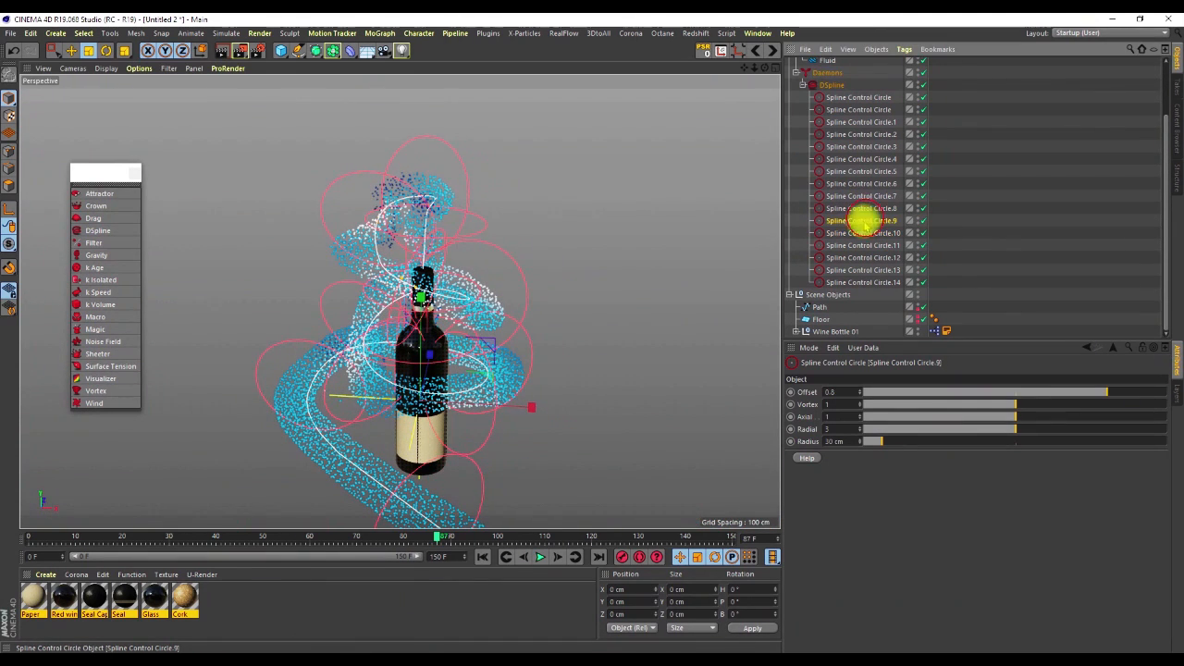
shift+click(877, 282)
click(837, 441)
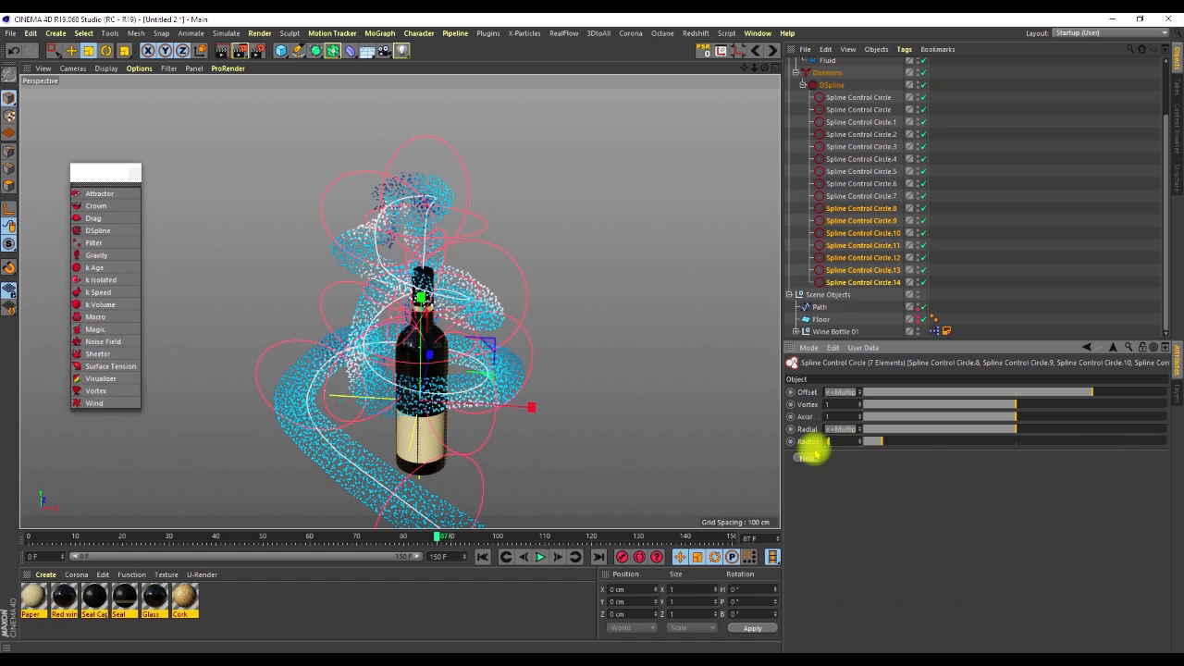
mouse_move(434, 287)
alt+mouse_down()
mouse_move(367, 240)
mouse_move(441, 296)
mouse_move(440, 316)
mouse_move(440, 305)
alt+mouse_up()
click(478, 555)
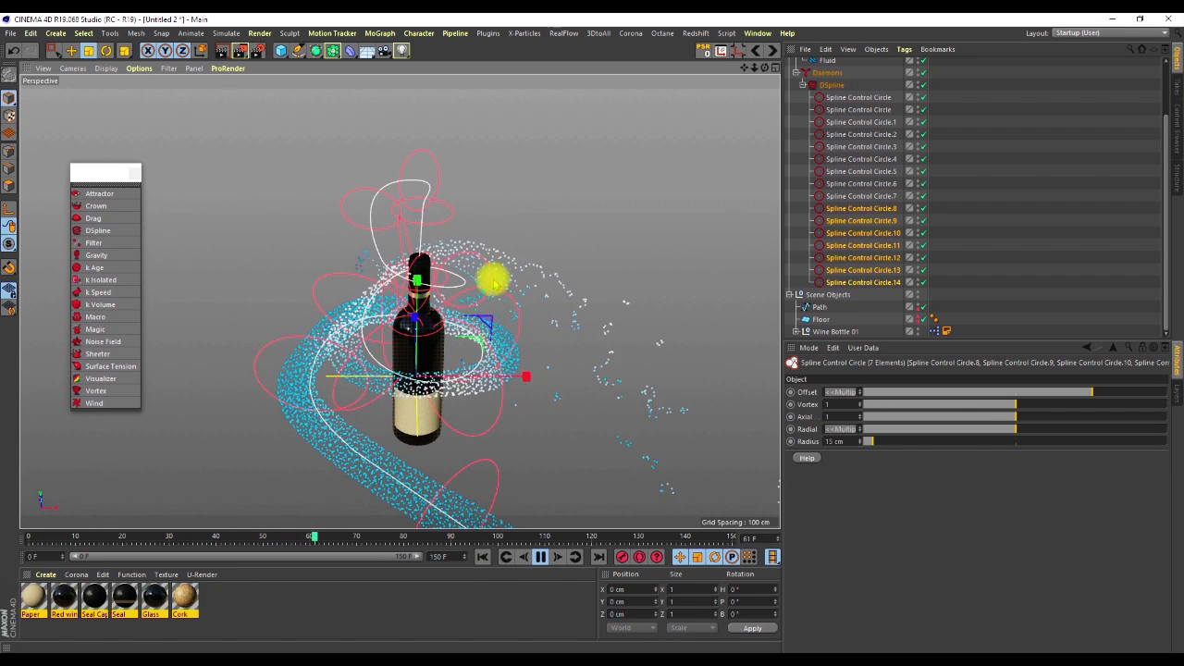
click(539, 556)
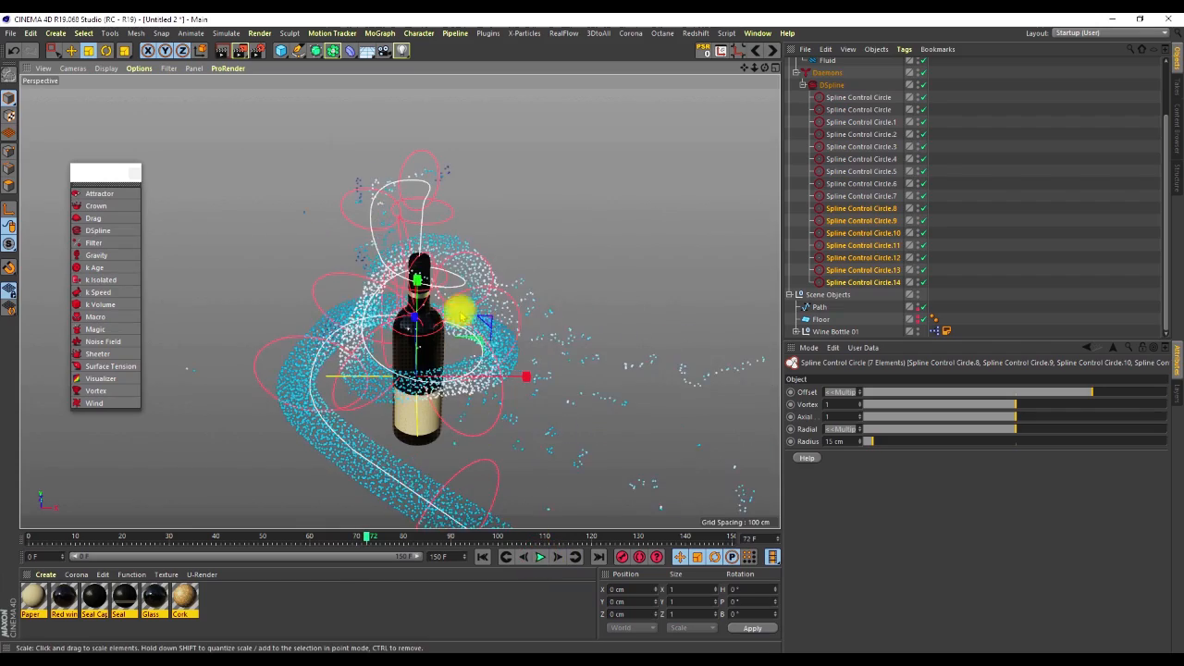
Step: Set the Radius of both Spline Control Circle.8 and Spline Control Circle.9 to 20 cm
alt+drag(387, 291, 141, 256)
alt+drag(410, 303, 391, 357)
scroll(423, 247, up, 4)
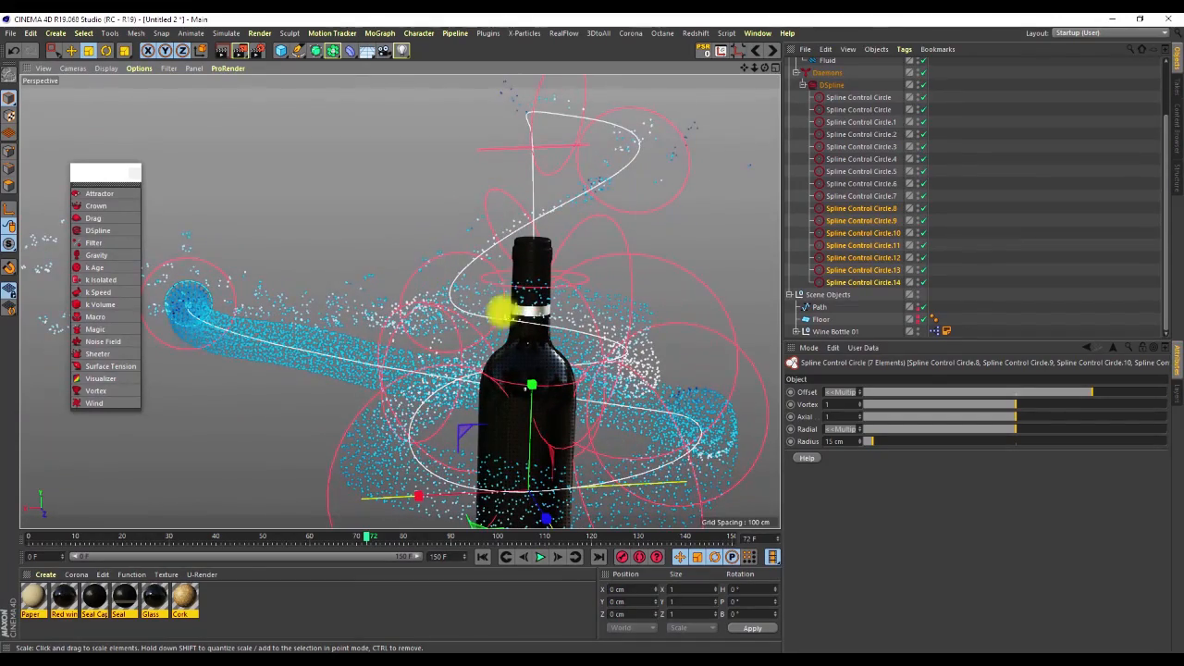
alt+drag(452, 301, 444, 269)
click(444, 266)
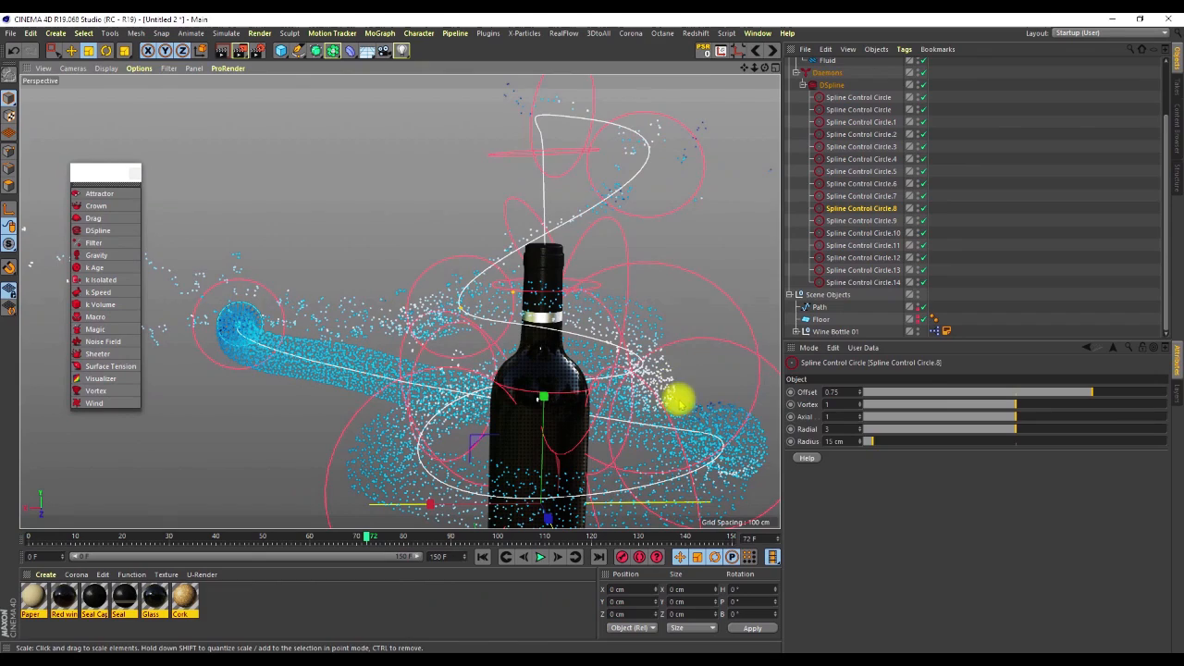
click(837, 441)
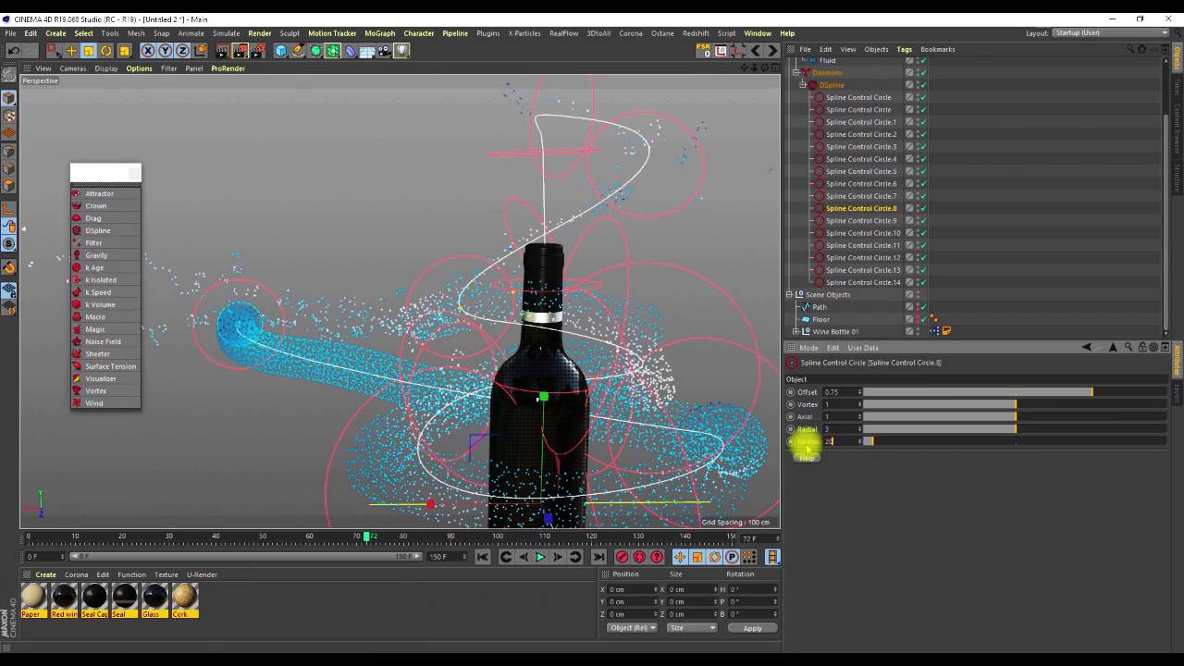
alt+drag(561, 306, 572, 249)
alt+drag(539, 423, 541, 416)
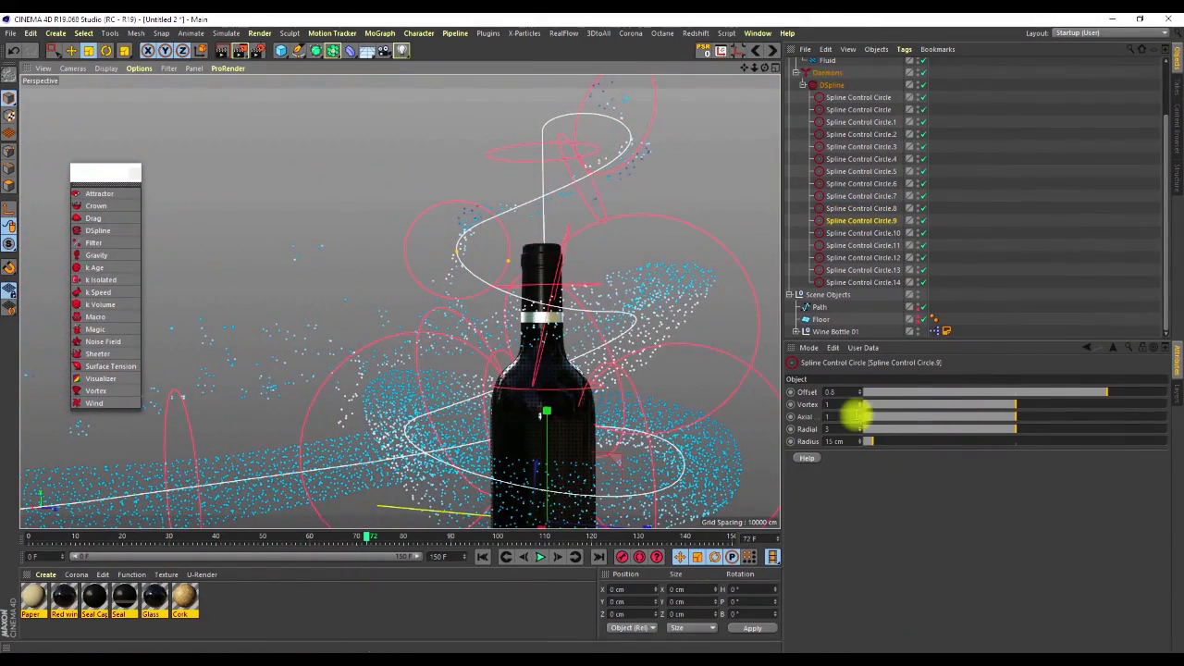
double_click(843, 442)
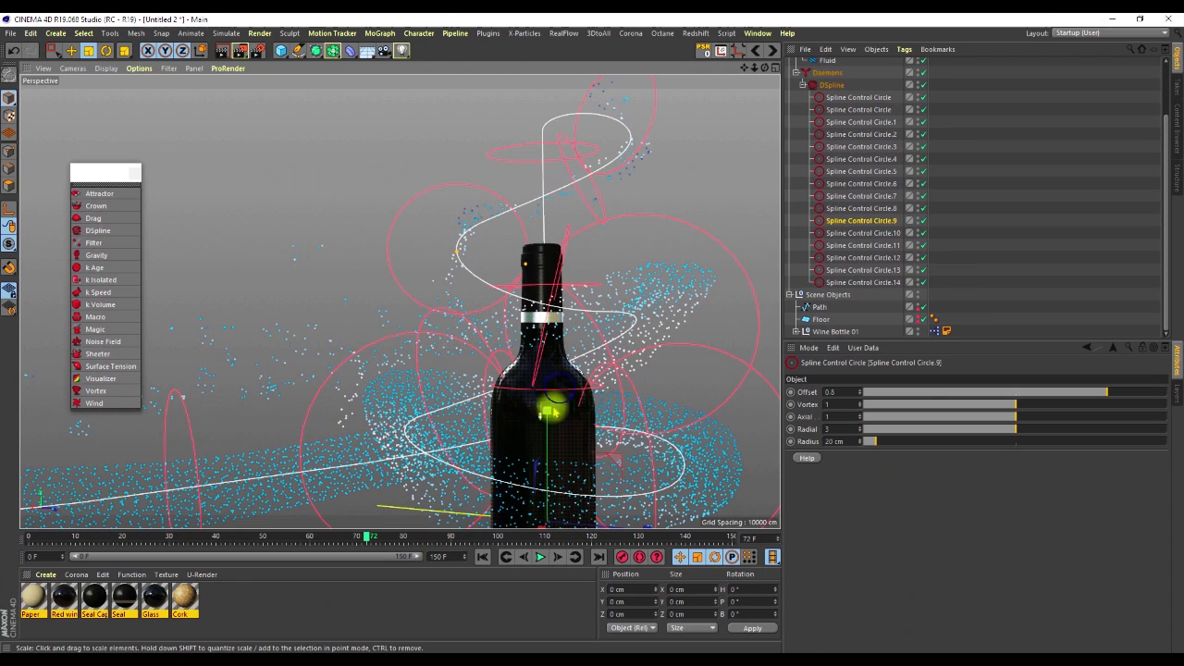
click(518, 382)
Step: Rerun the simulation from the start to about frame 69 and inspect the particles escaping near the bottle neck
scroll(528, 381, down, 4)
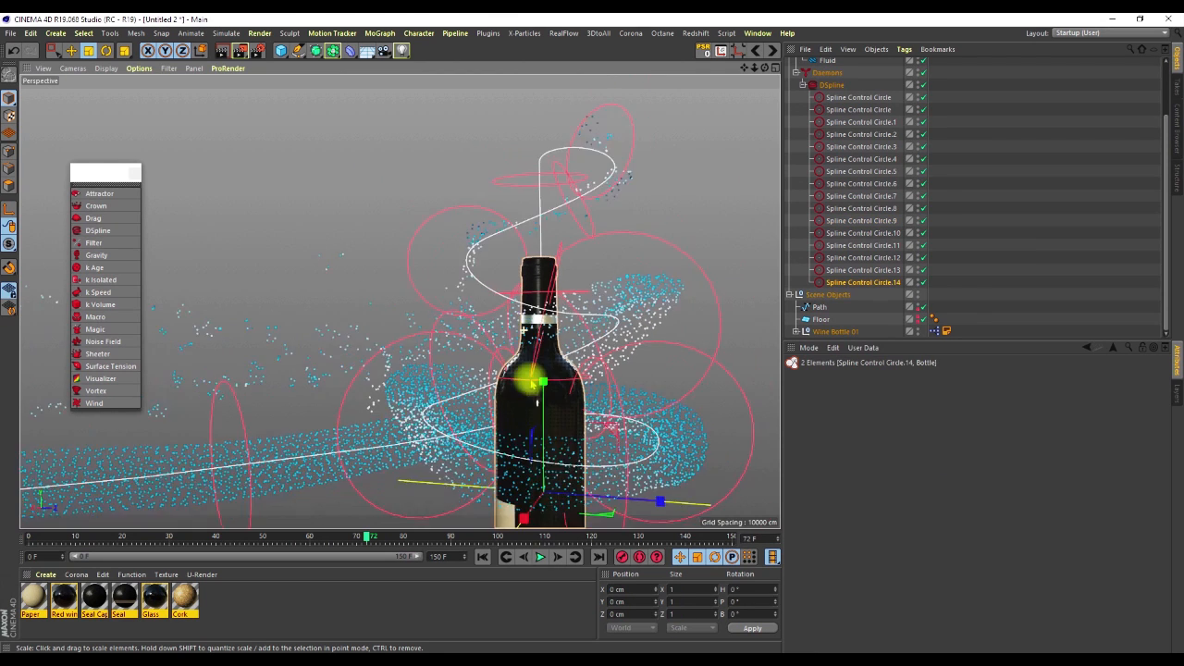
alt+drag(533, 405, 639, 559)
click(480, 557)
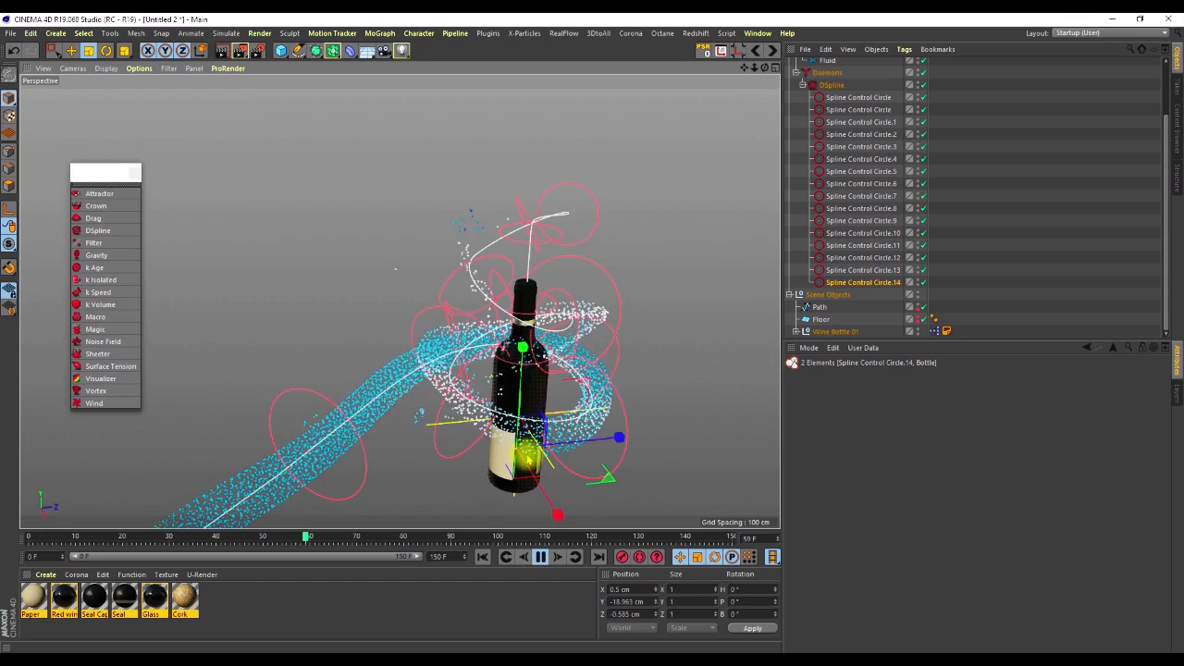
click(540, 555)
alt+drag(516, 357, 349, 317)
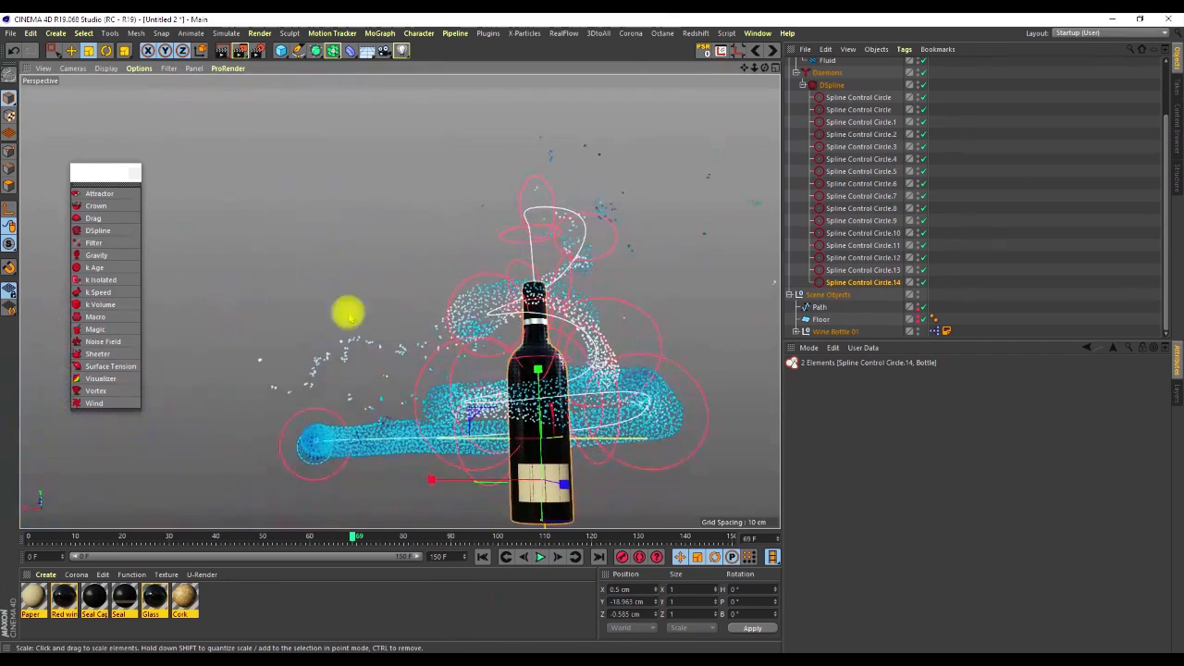
Step: Set the Radius of Spline Control Circle.8 to 25 cm and of Spline Control Circle.9 to 30 cm
click(459, 285)
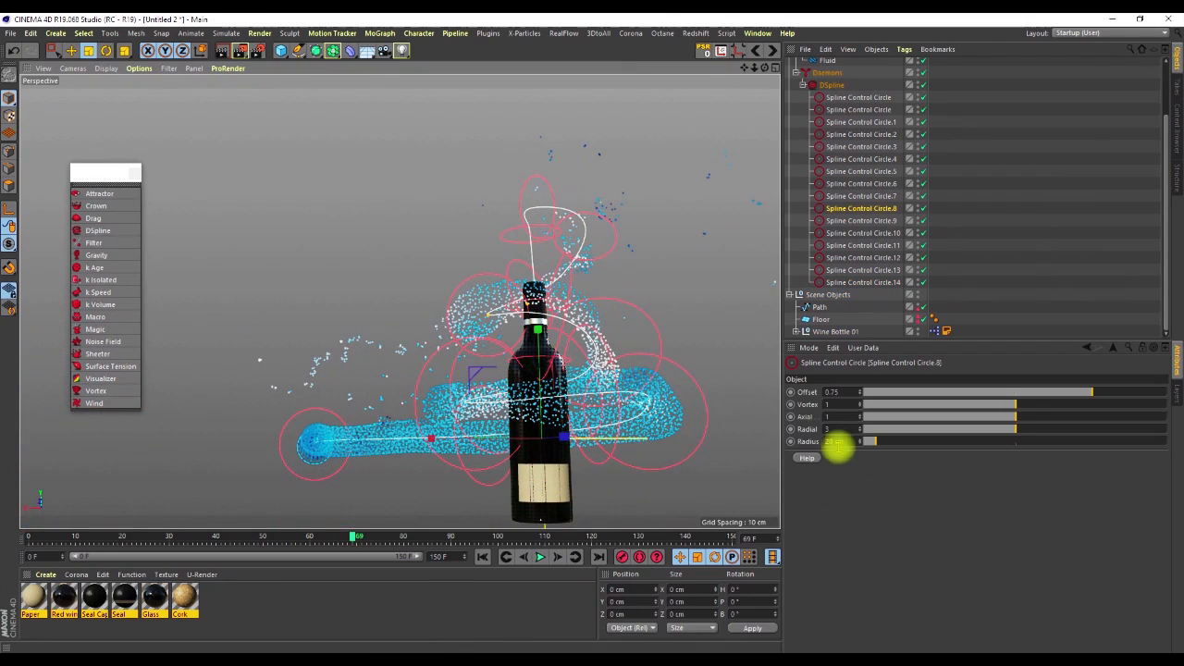
double_click(836, 442)
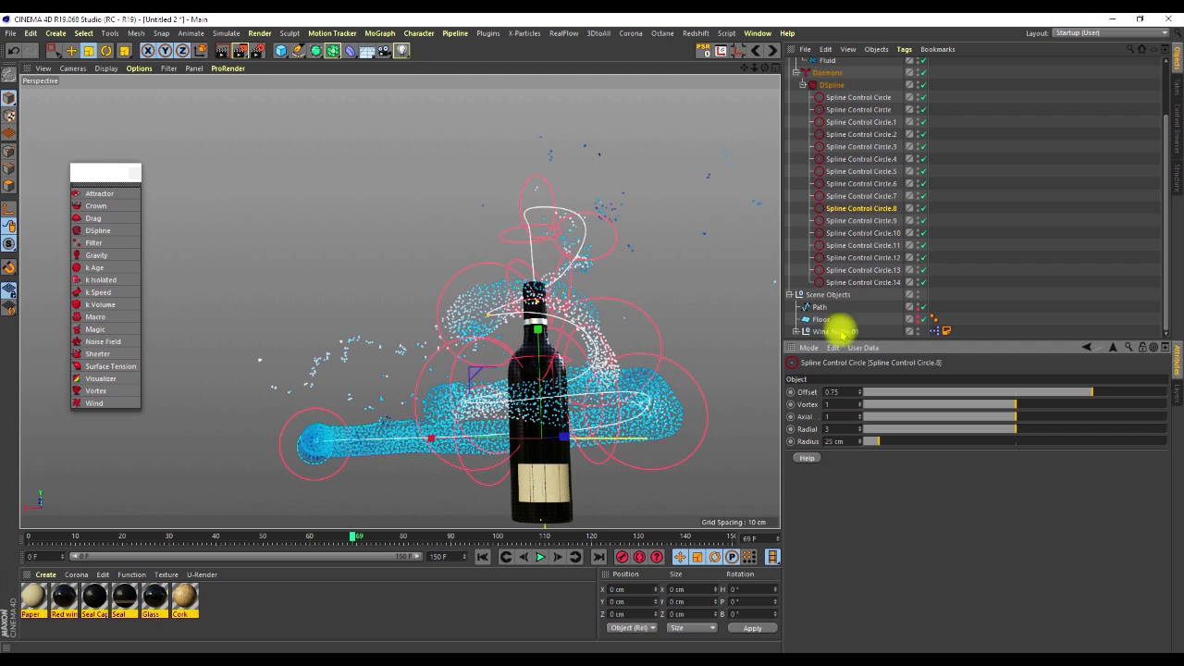
click(844, 221)
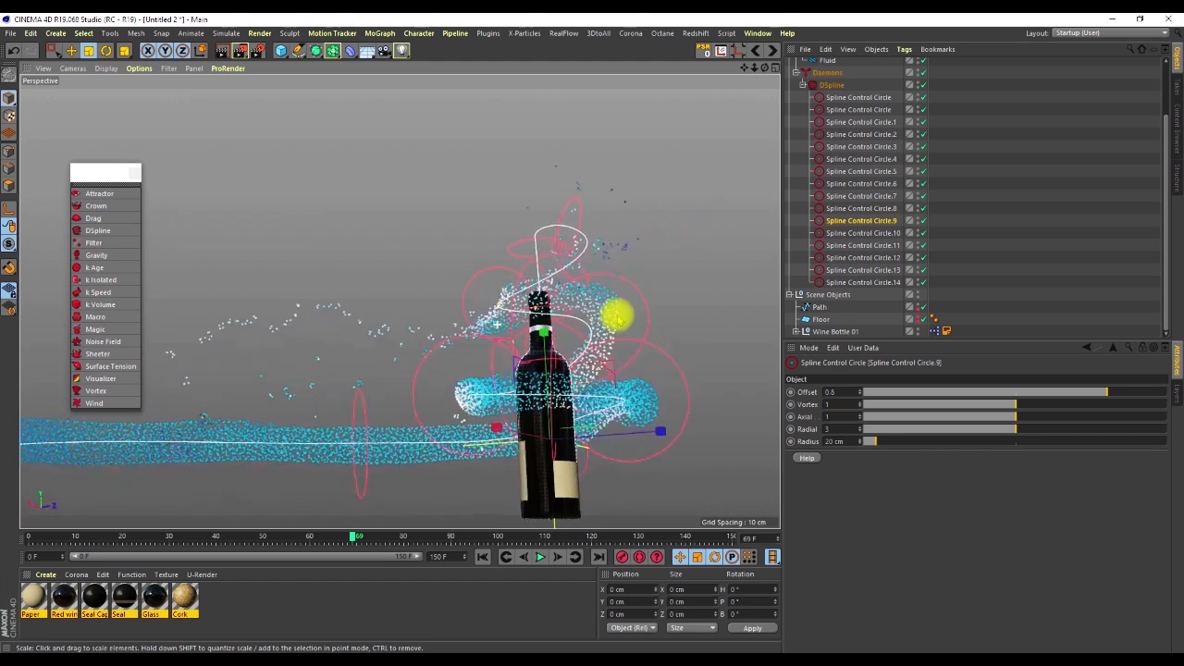
double_click(848, 443)
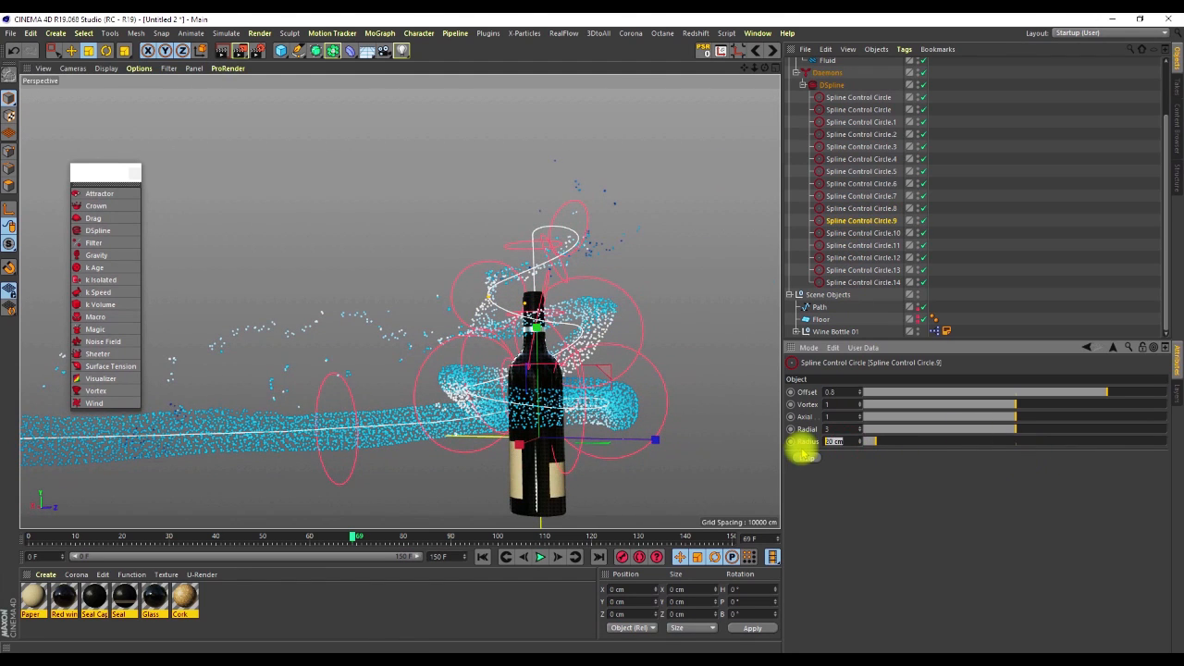
Step: Rerun the simulation from the start to about frame 77 and check the flow around the bottle neck
alt+drag(587, 328, 563, 542)
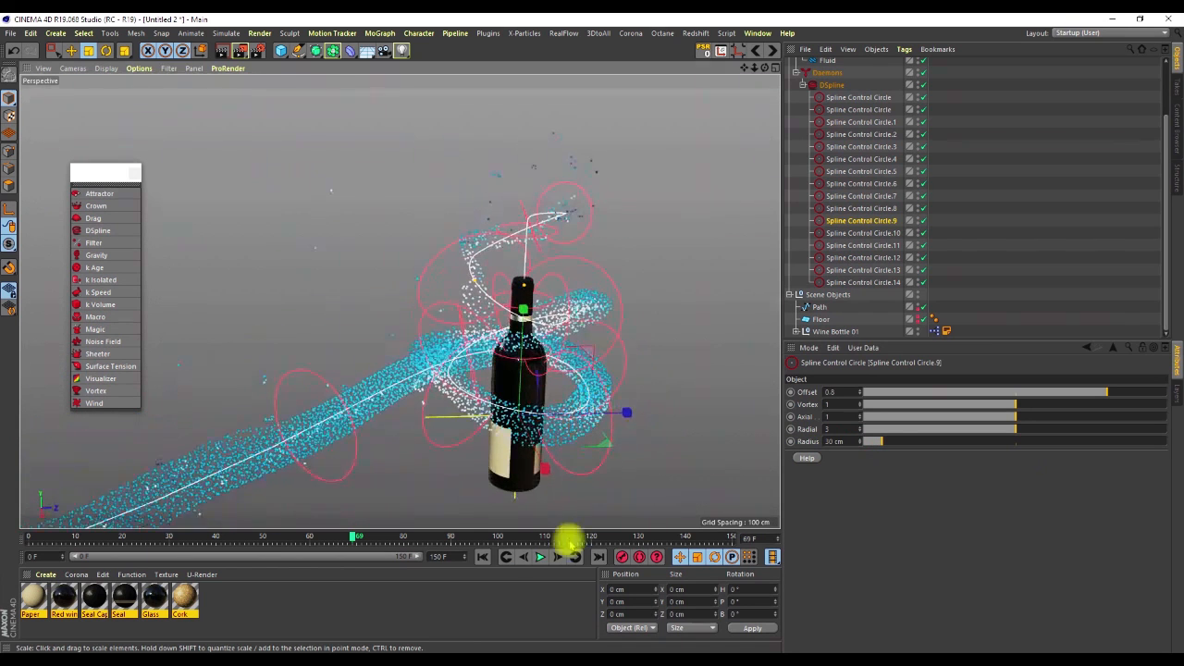
click(481, 558)
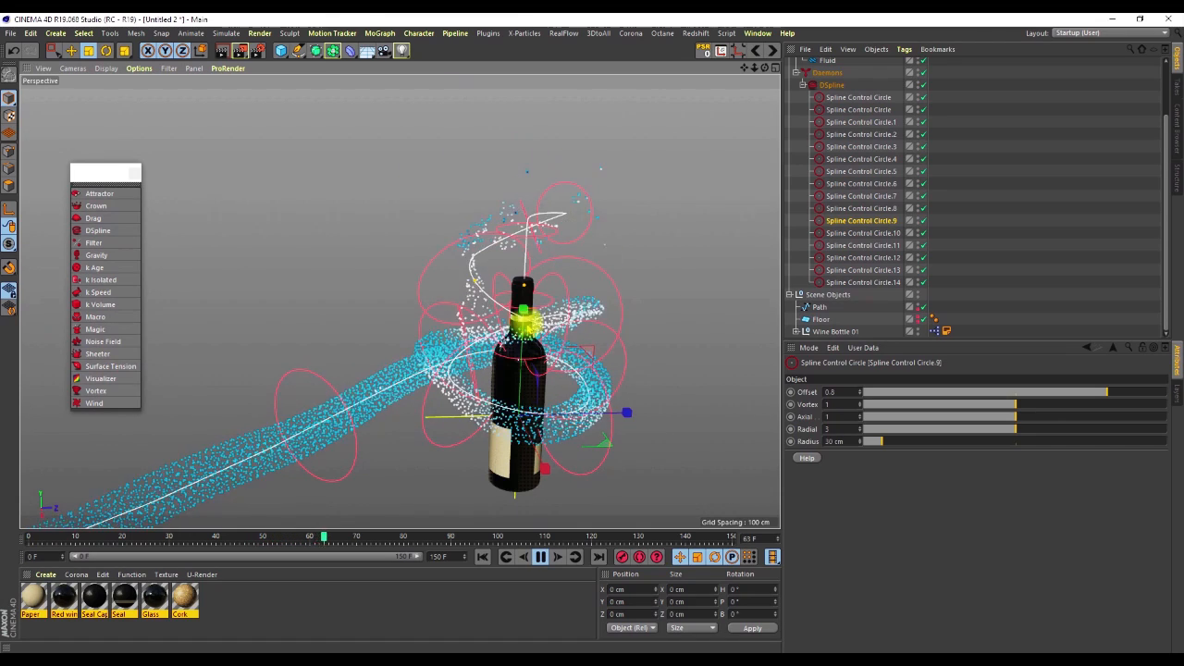
click(540, 556)
Step: Set the Radius of Spline Control Circle.11 to 25 cm and rerun the simulation from the start to about frame 79
alt+drag(487, 234, 488, 234)
alt+drag(210, 136, 207, 135)
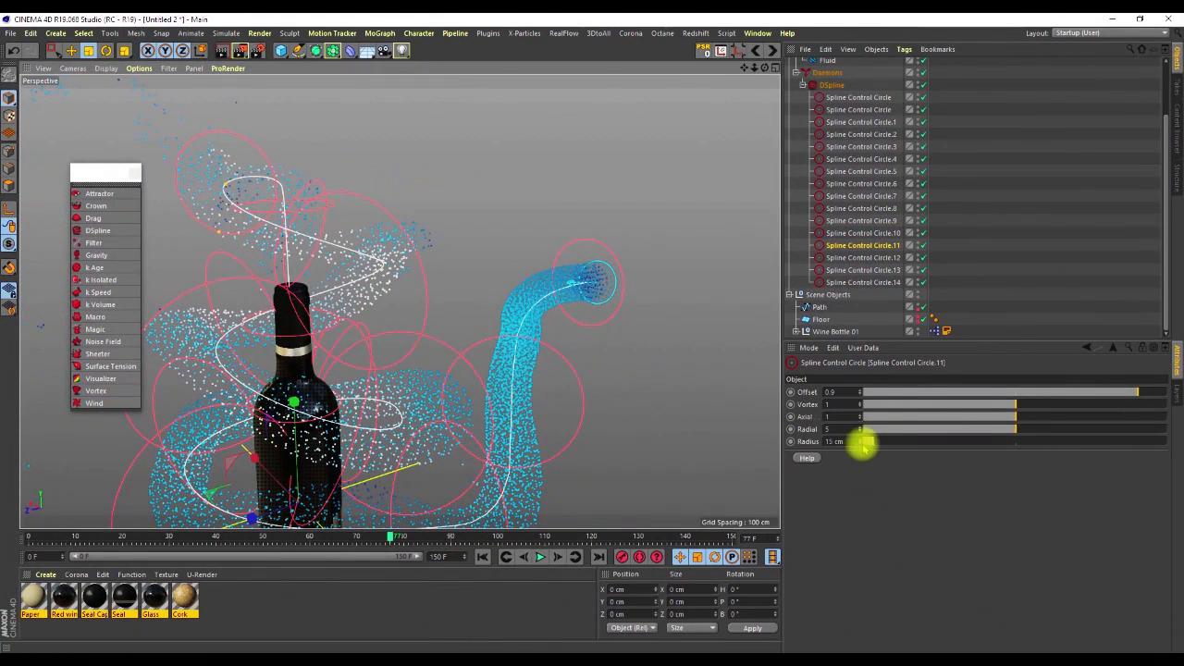
click(851, 442)
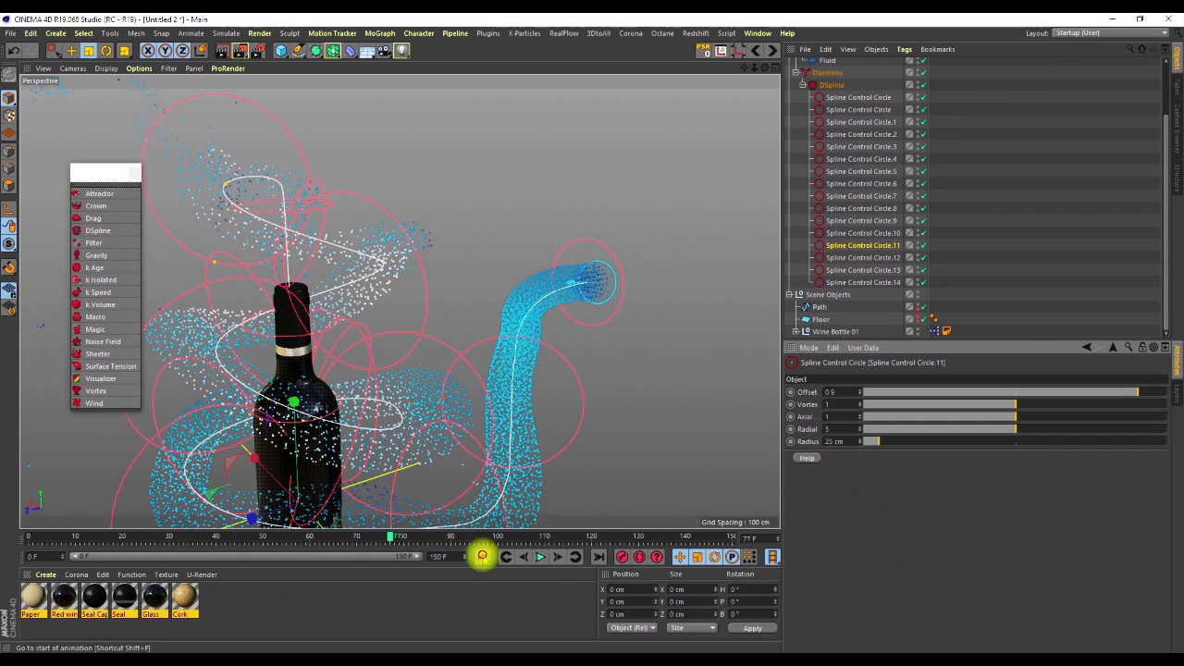
click(482, 556)
alt+drag(335, 263, 280, 289)
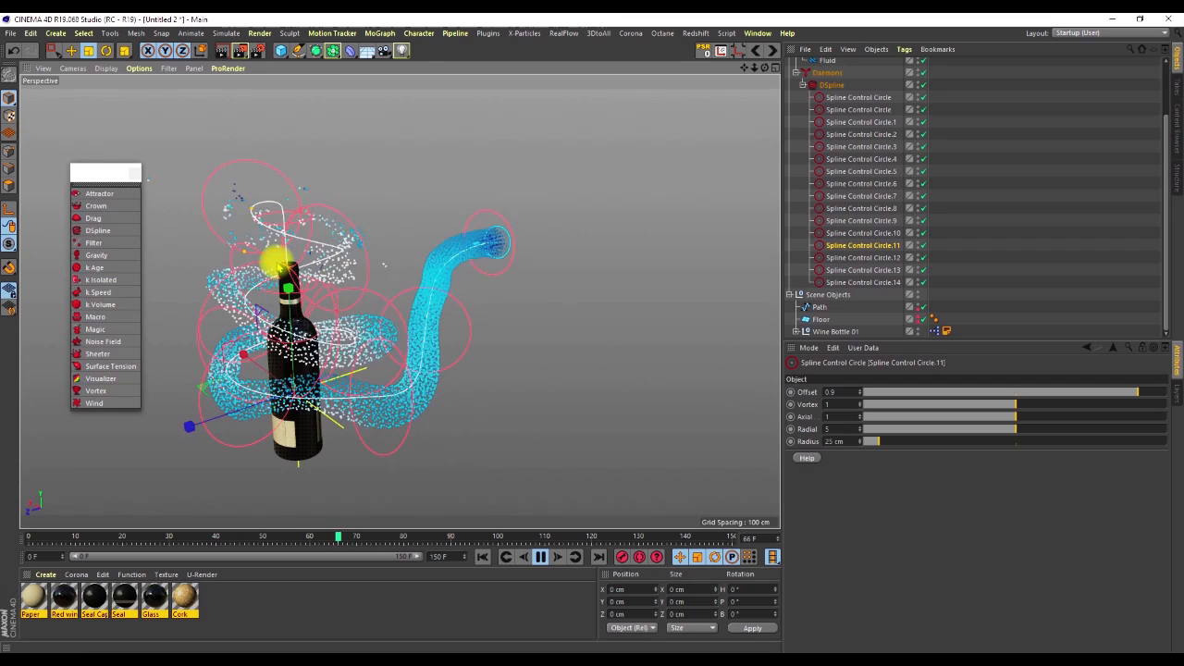
click(540, 556)
mouse_move(242, 176)
alt+mouse_down()
mouse_move(209, 150)
mouse_move(231, 190)
alt+mouse_up()
Step: Set the Radial strength of Spline Control Circle.11 to 6 and continue the simulation to about frame 92
click(836, 431)
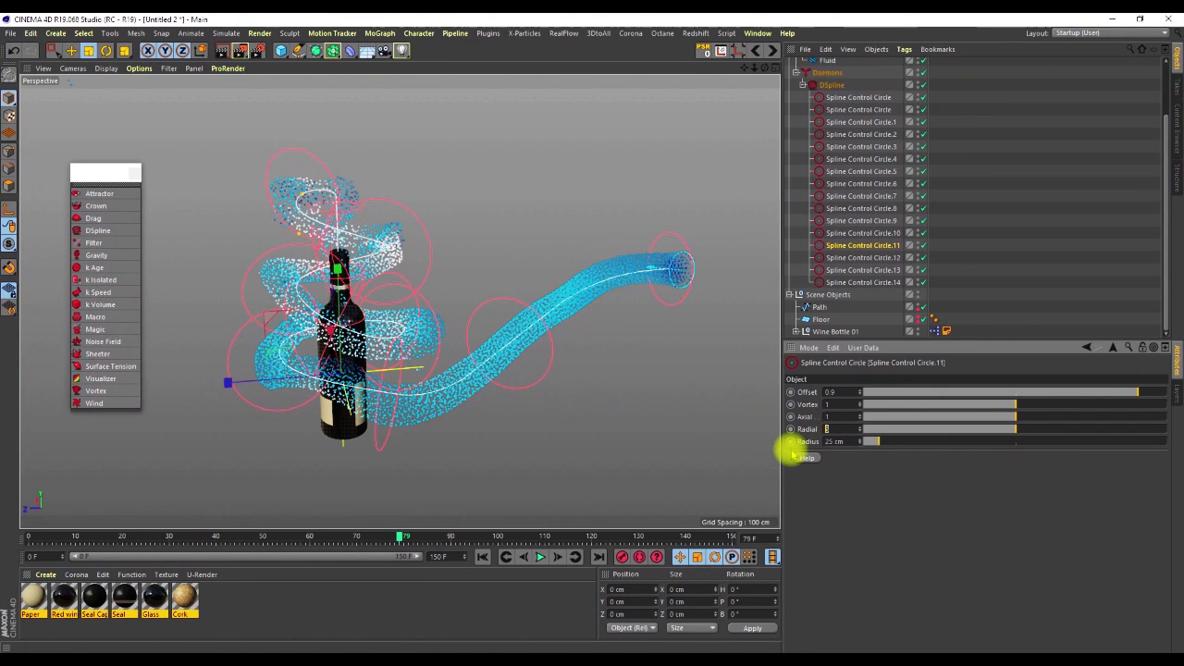
alt+drag(358, 215, 231, 214)
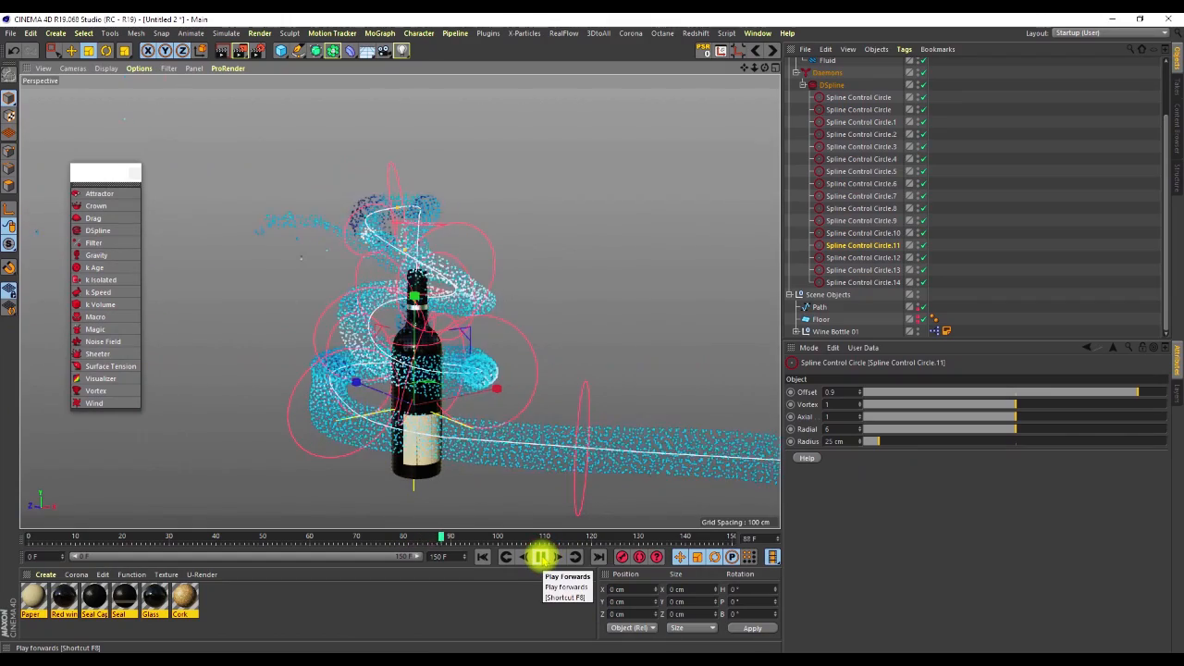
click(541, 556)
Step: Set the Radius of Spline Control Circle.10 to 30 cm
alt+drag(416, 208, 473, 233)
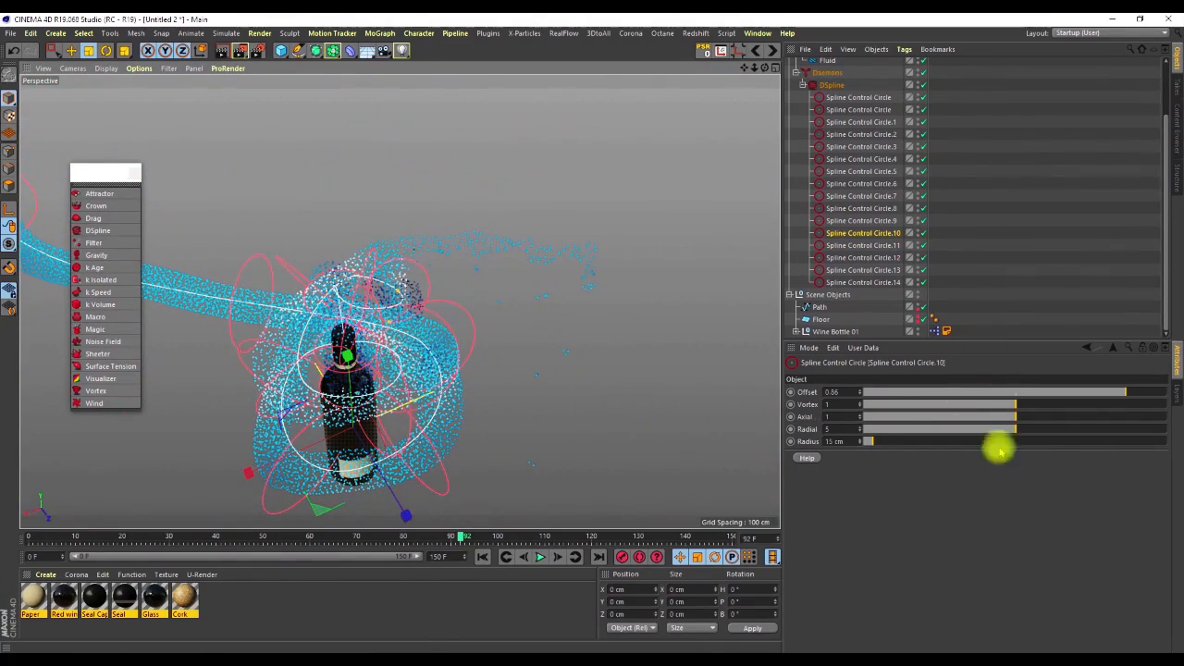
click(843, 442)
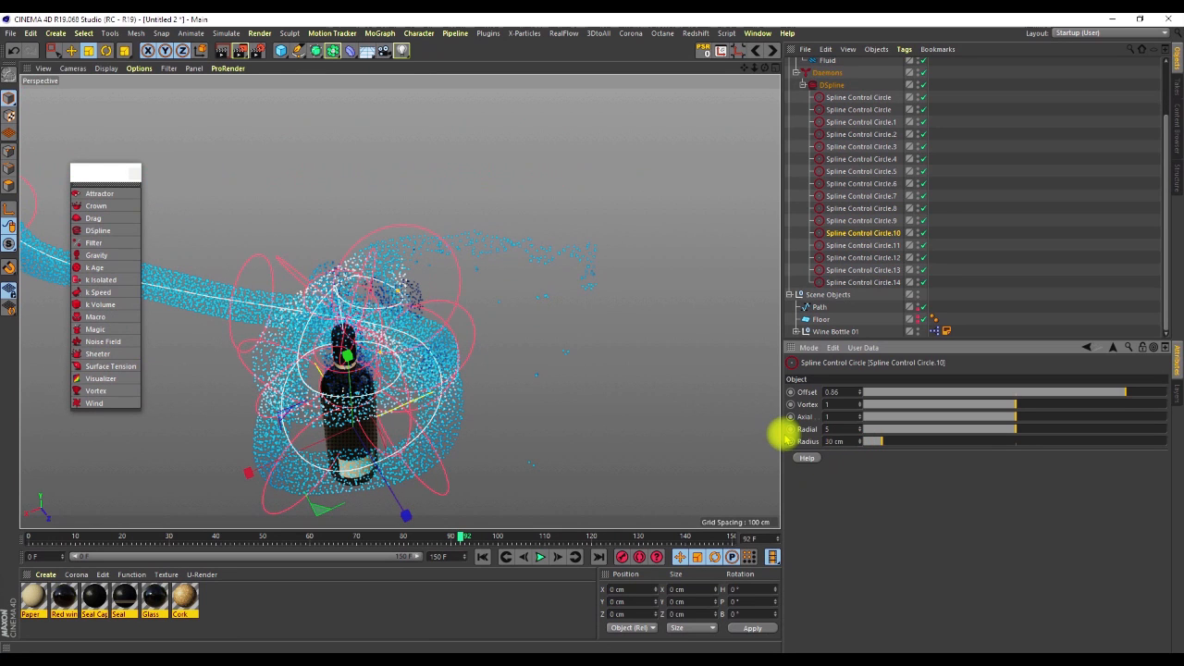
alt+drag(427, 323, 147, 271)
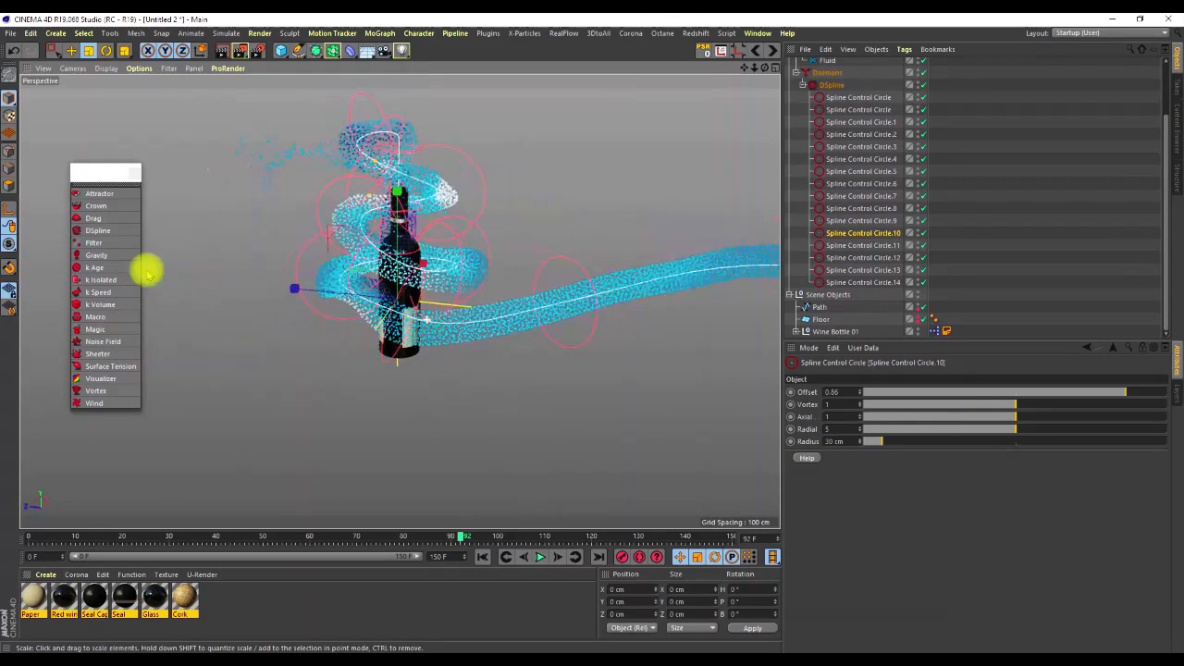
Step: Rerun the simulation from the start to about frame 118 and inspect the full spiral around the bottle
click(482, 556)
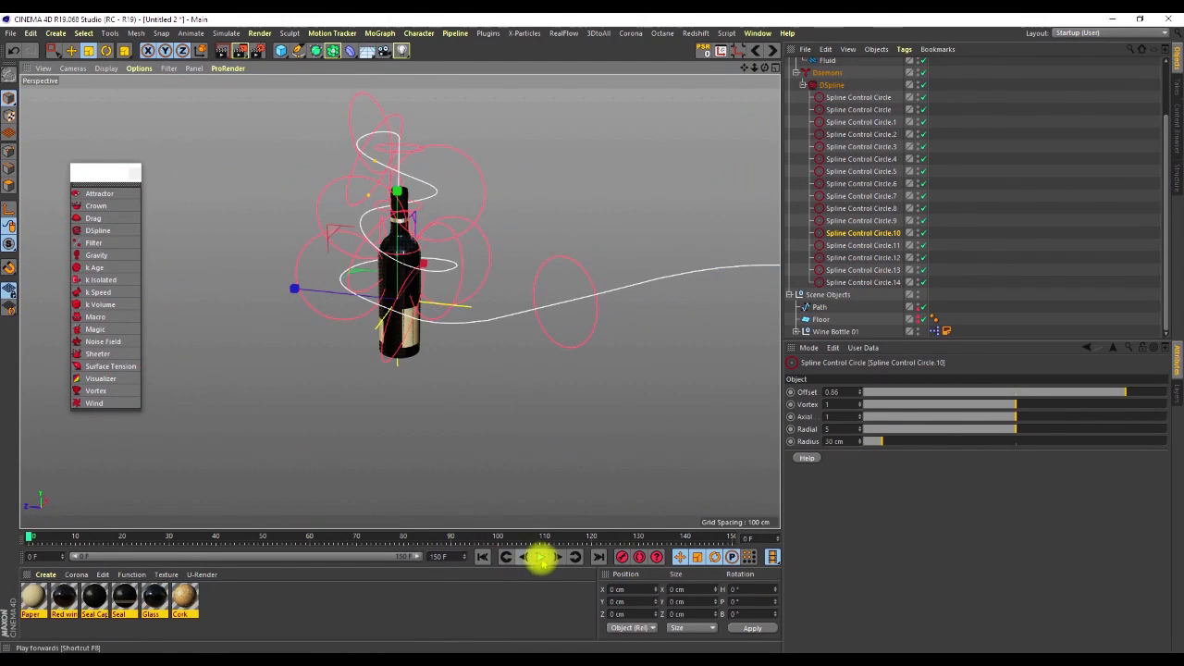
alt+drag(347, 233, 459, 289)
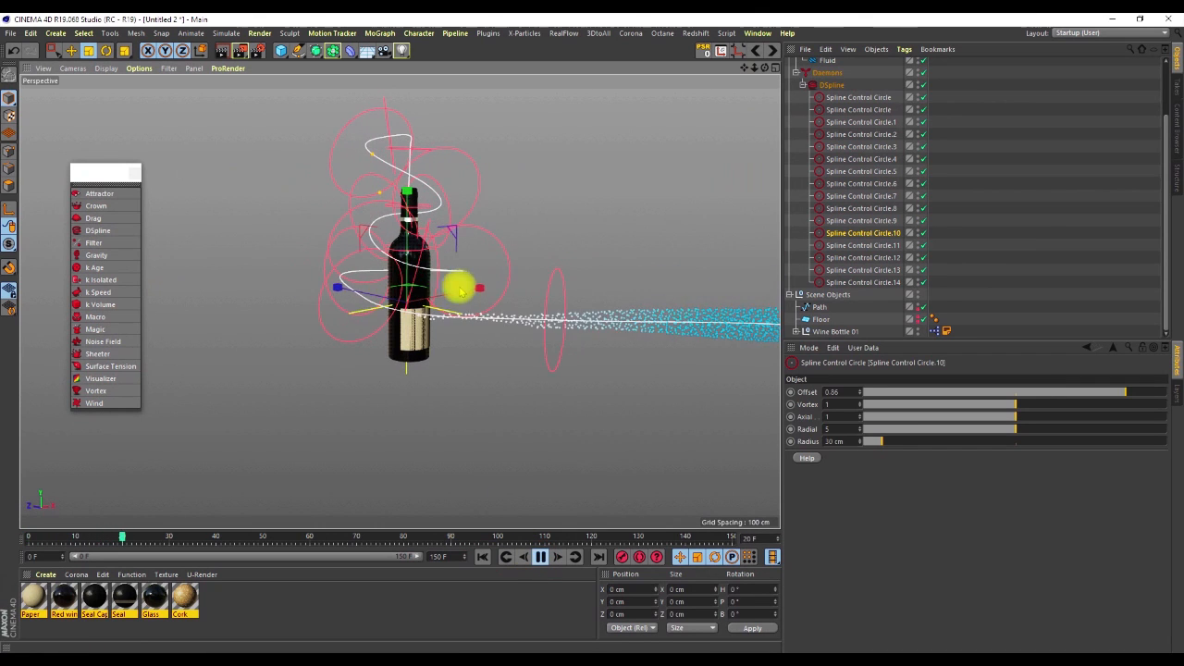
alt+drag(420, 250, 422, 296)
scroll(413, 271, down, 3)
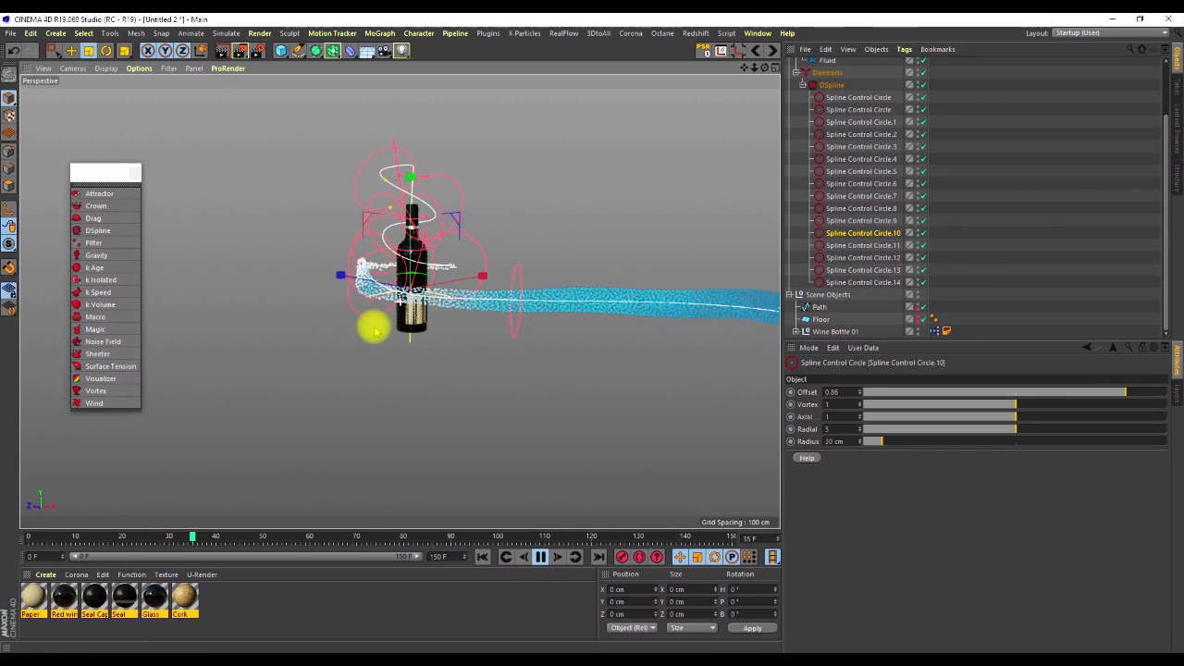
alt+middle_drag(376, 333, 365, 349)
alt+drag(345, 287, 360, 311)
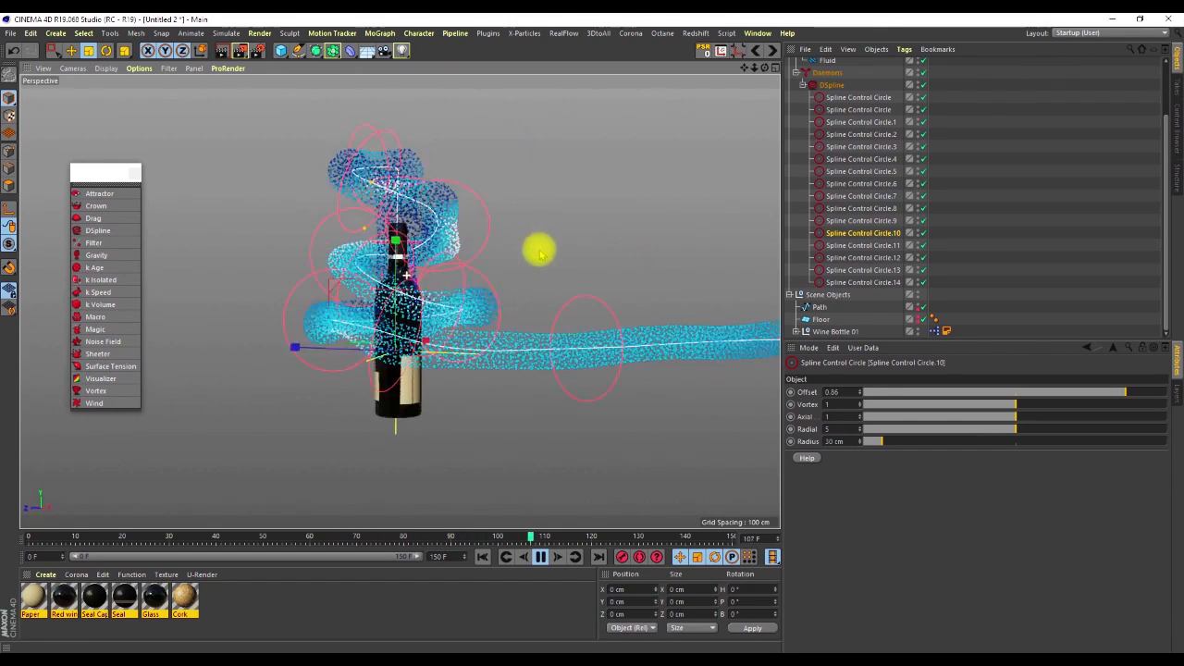
click(540, 556)
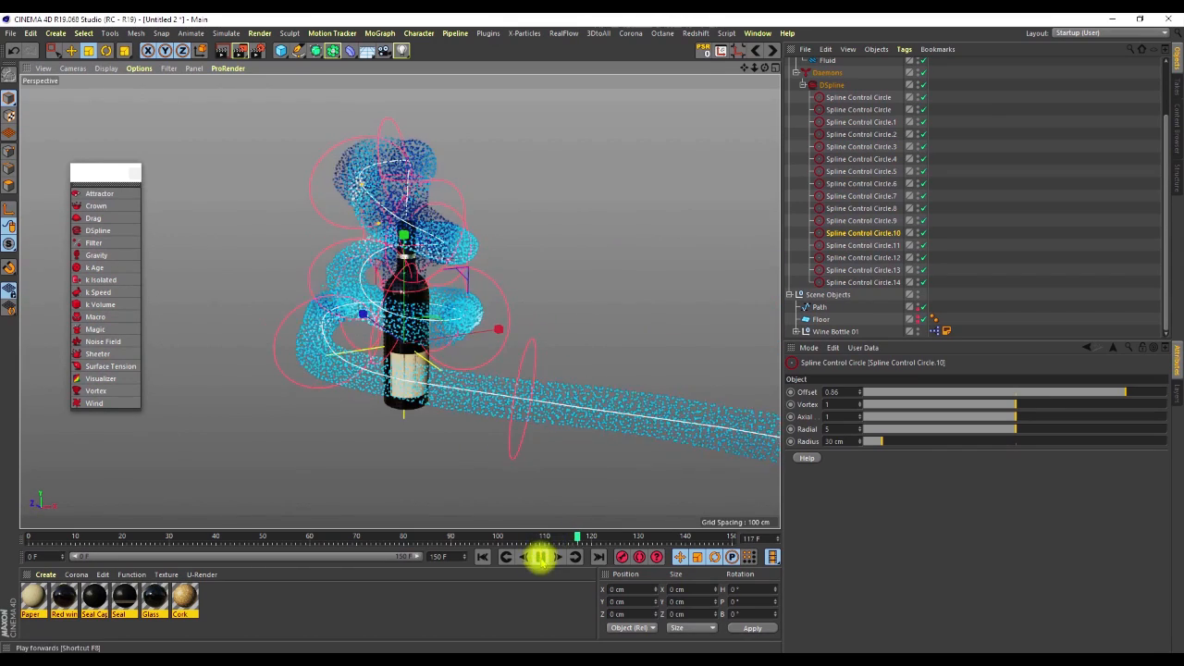
alt+drag(402, 275, 437, 308)
alt+drag(417, 257, 428, 217)
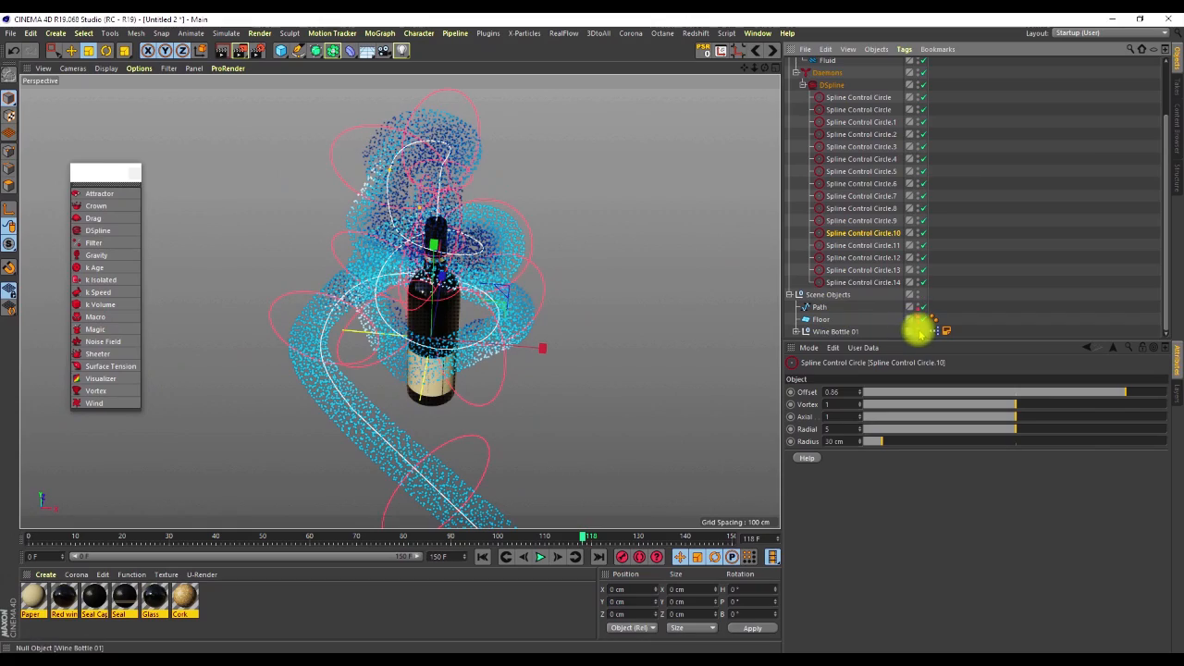
Step: Hide the wine bottle in the viewport to inspect the fluid spiral from several angles, and restore its visibility
alt+click(917, 332)
scroll(434, 224, up, 6)
alt+drag(453, 246, 518, 254)
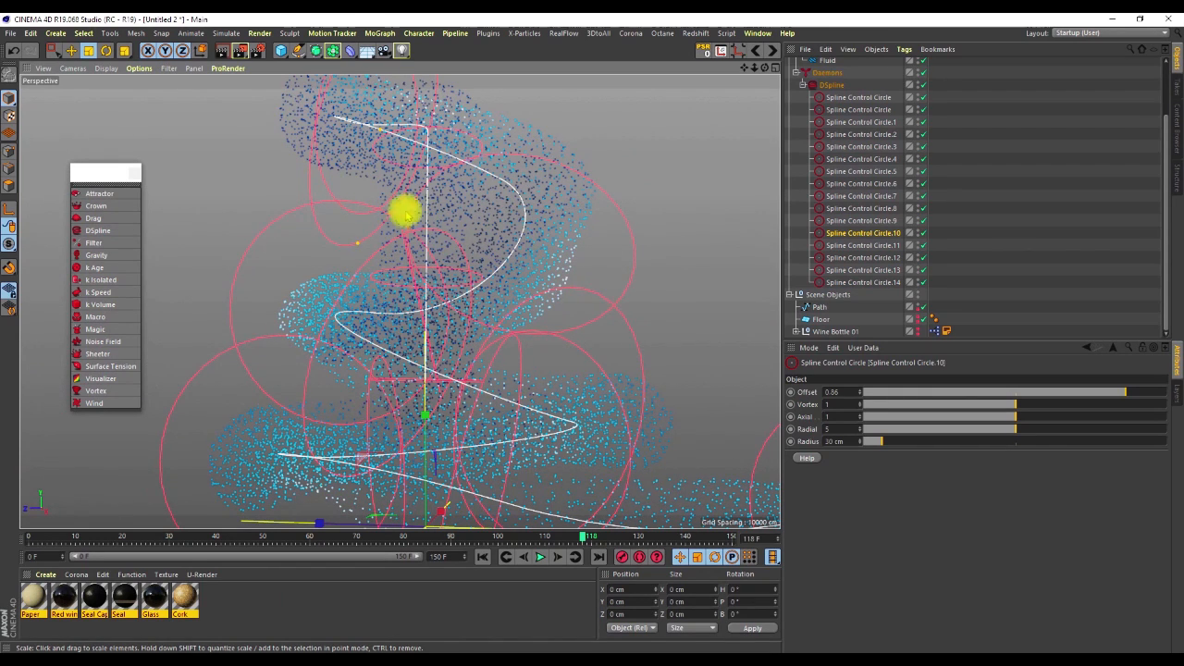
alt+right_drag(426, 275, 404, 330)
alt+drag(404, 330, 372, 303)
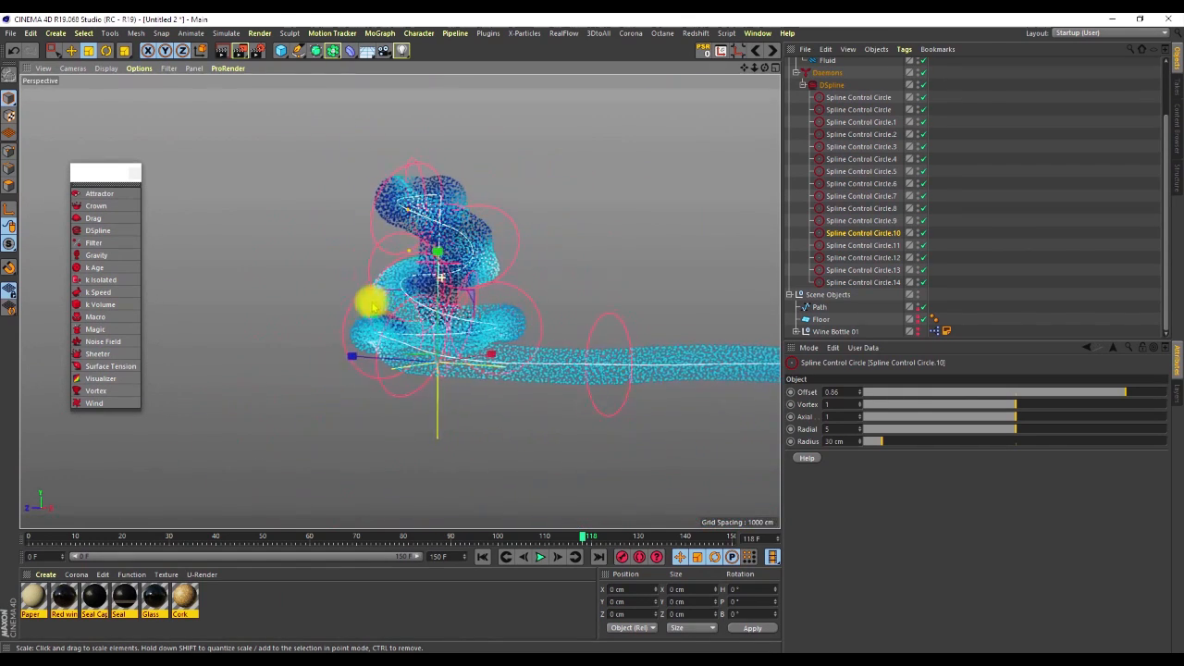
alt+right_drag(435, 261, 463, 192)
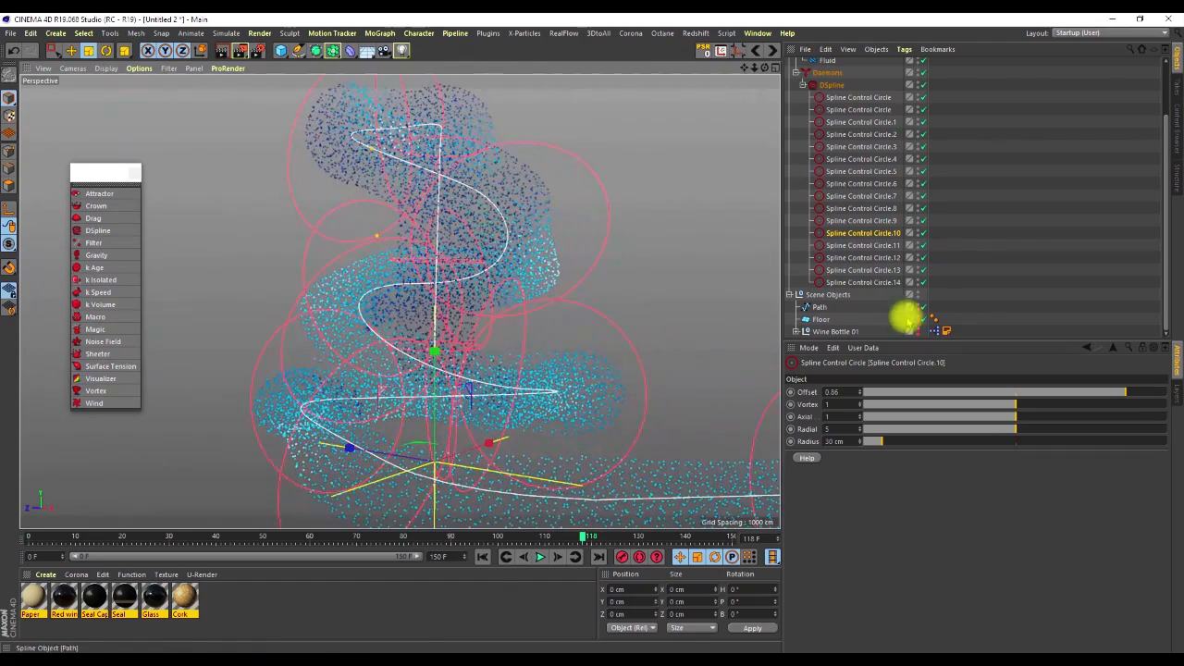
click(917, 329)
Step: Set the Radius of Spline Control Circle.13 to 8 cm and its Radial strength to 10
alt+drag(446, 270, 438, 246)
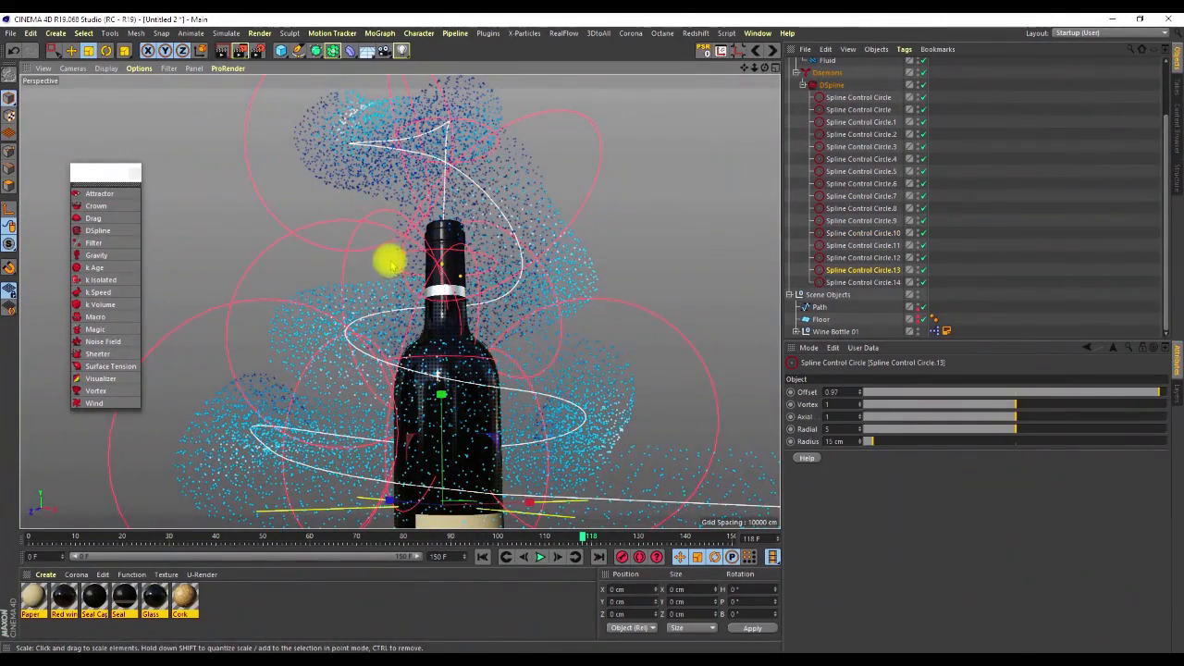
drag(871, 439, 871, 443)
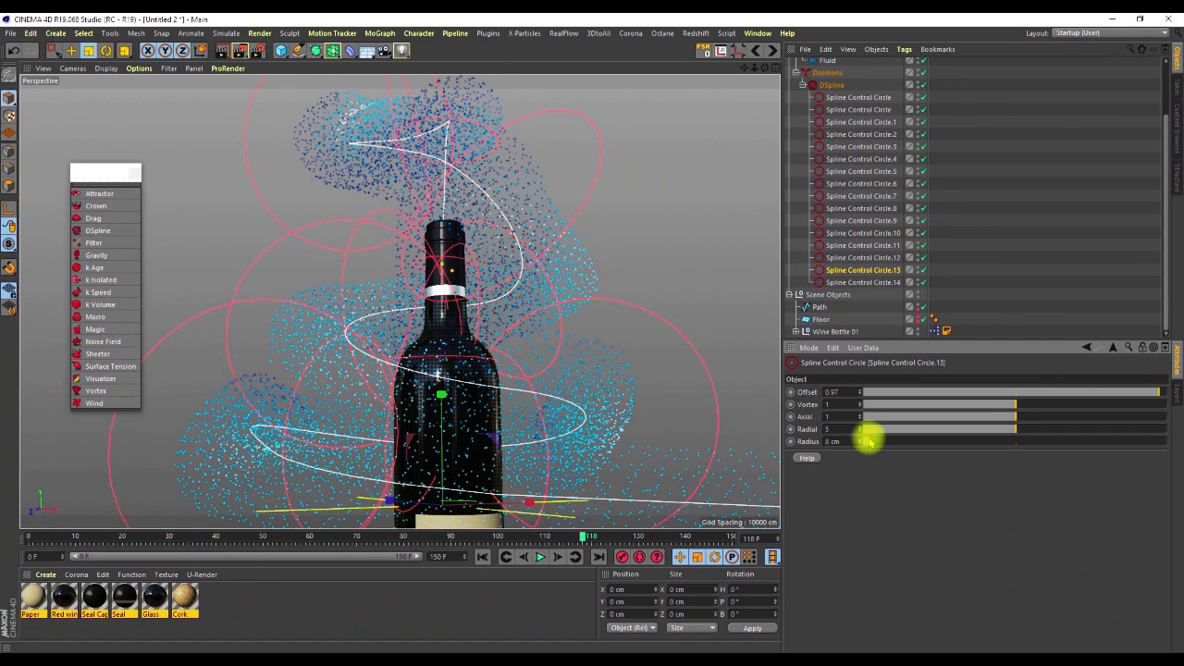
alt+drag(435, 239, 453, 250)
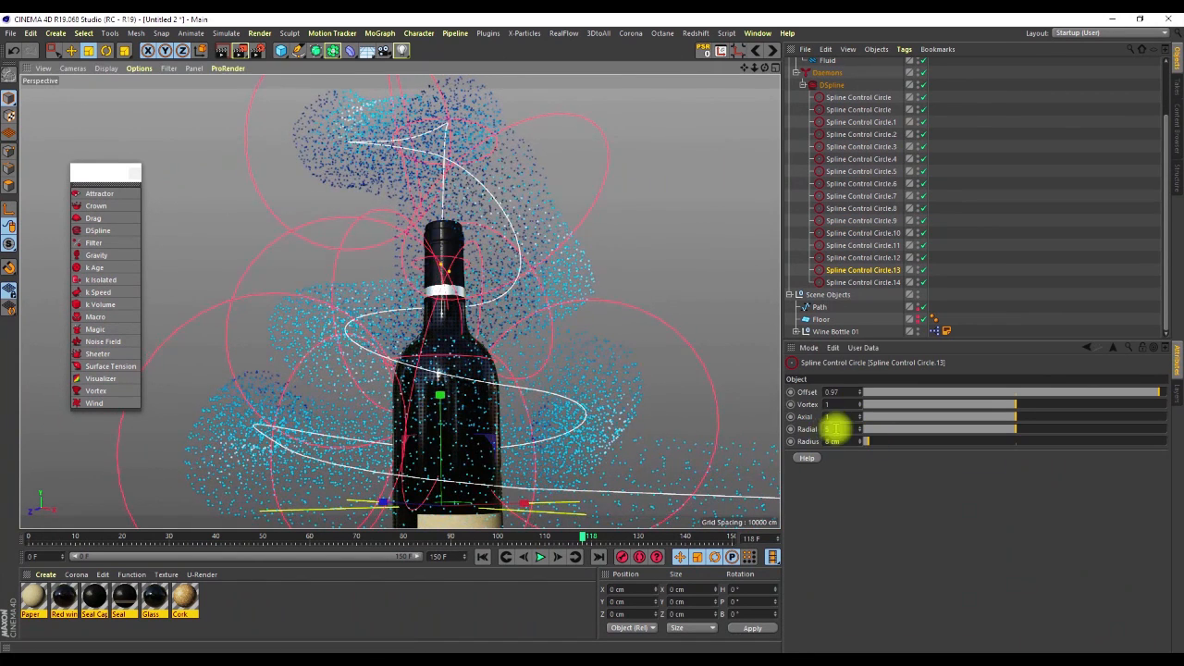
drag(836, 429, 800, 444)
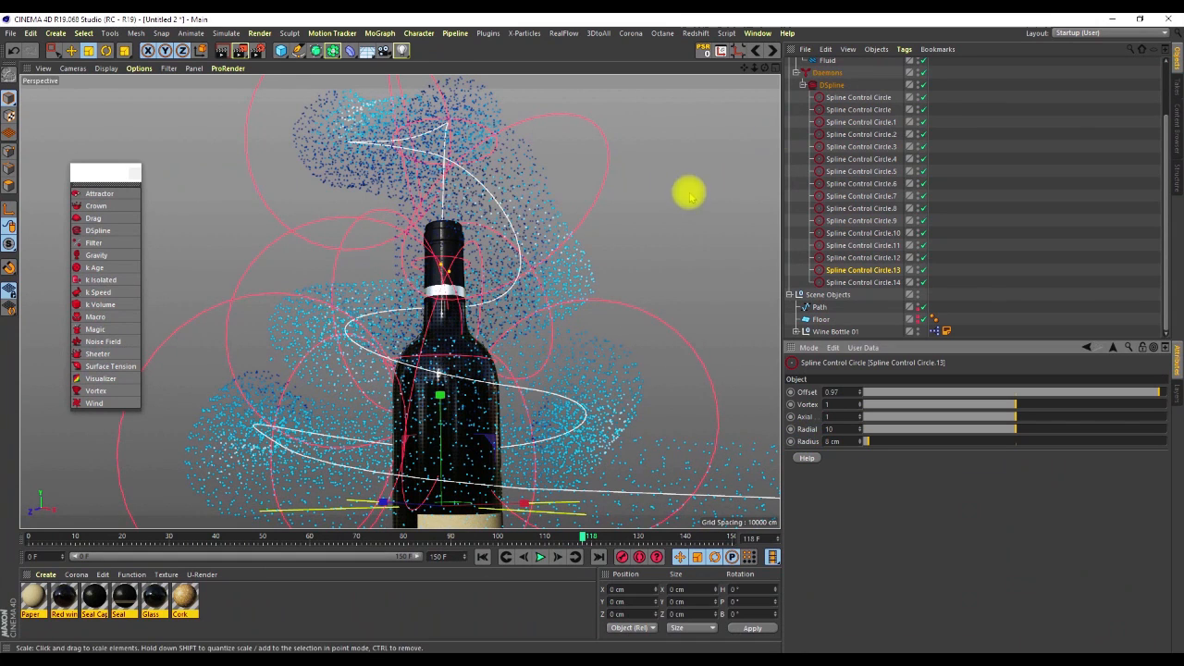
Step: Set the Radius of Spline Control Circle.14 to 10 cm and the Radial strength of Spline Control Circle.12 to 10
click(883, 281)
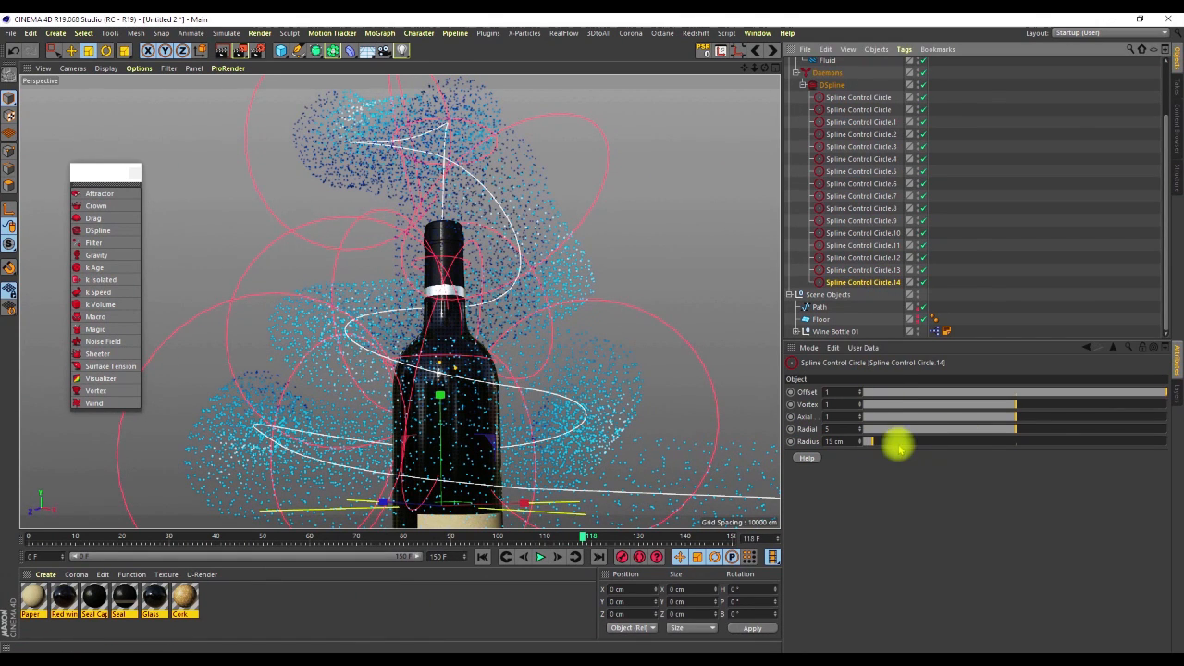
drag(872, 438, 872, 442)
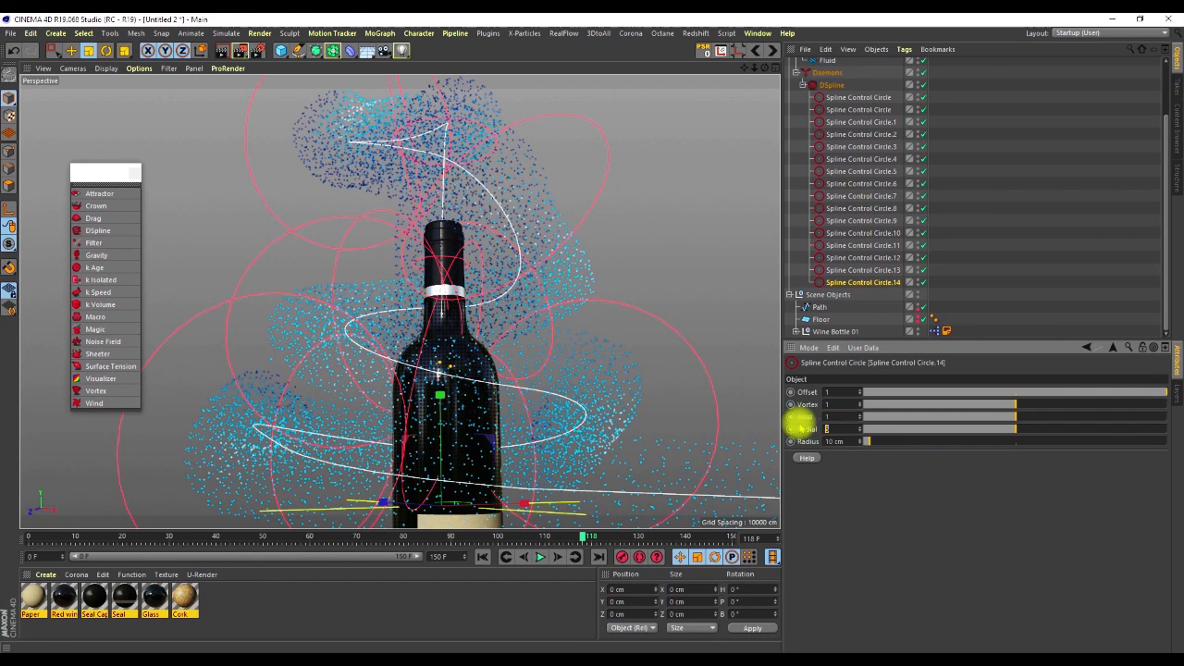
click(864, 257)
alt+drag(404, 225, 481, 222)
click(828, 429)
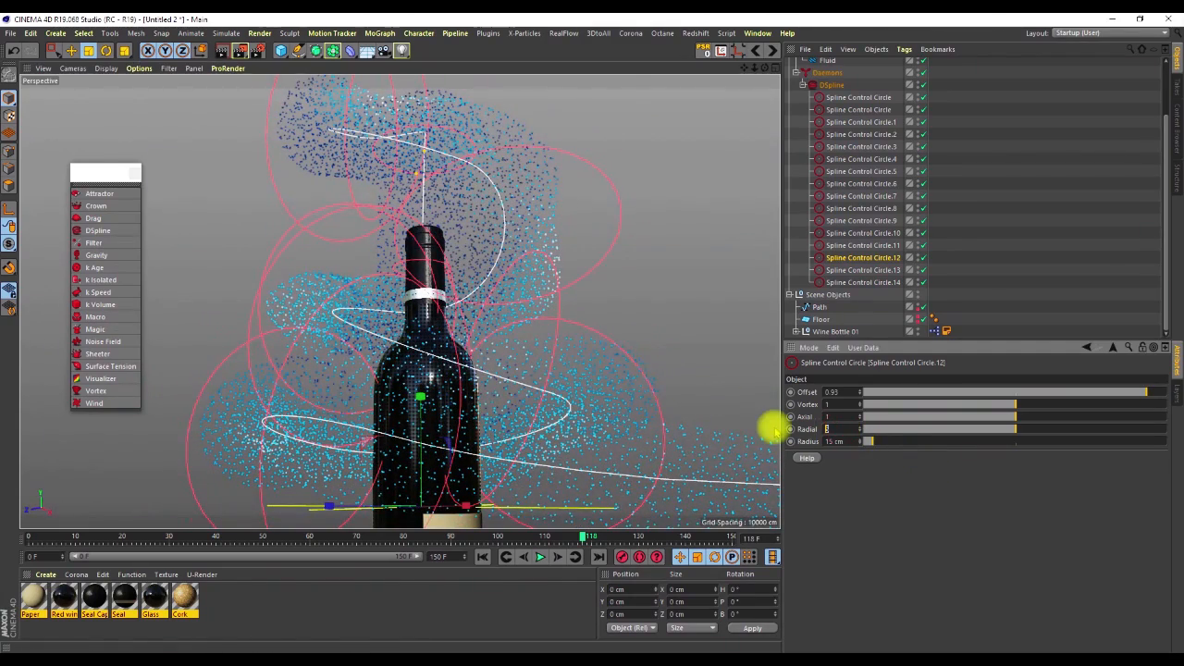
Step: Add a k Volume daemon and scale its box down around the wine bottle to a size of about 32.5 cm on each axis
scroll(419, 298, down, 5)
alt+drag(430, 356, 362, 367)
scroll(472, 339, down, 5)
scroll(459, 347, down, 2)
alt+drag(471, 331, 483, 333)
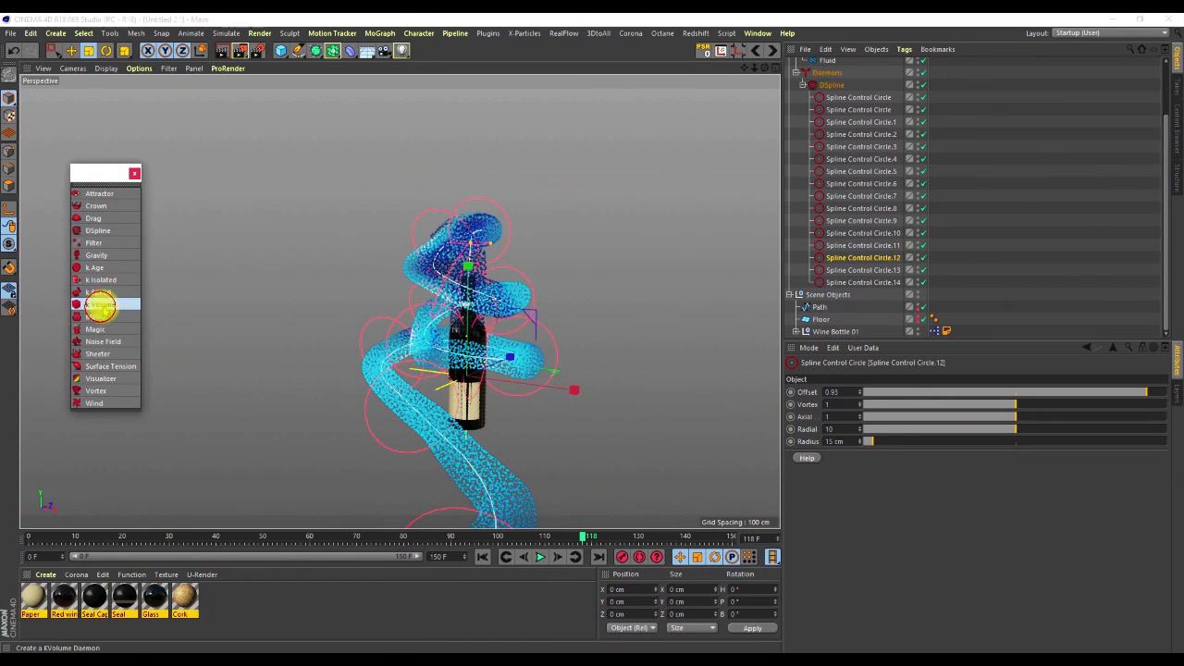
click(99, 304)
alt+drag(639, 352, 507, 392)
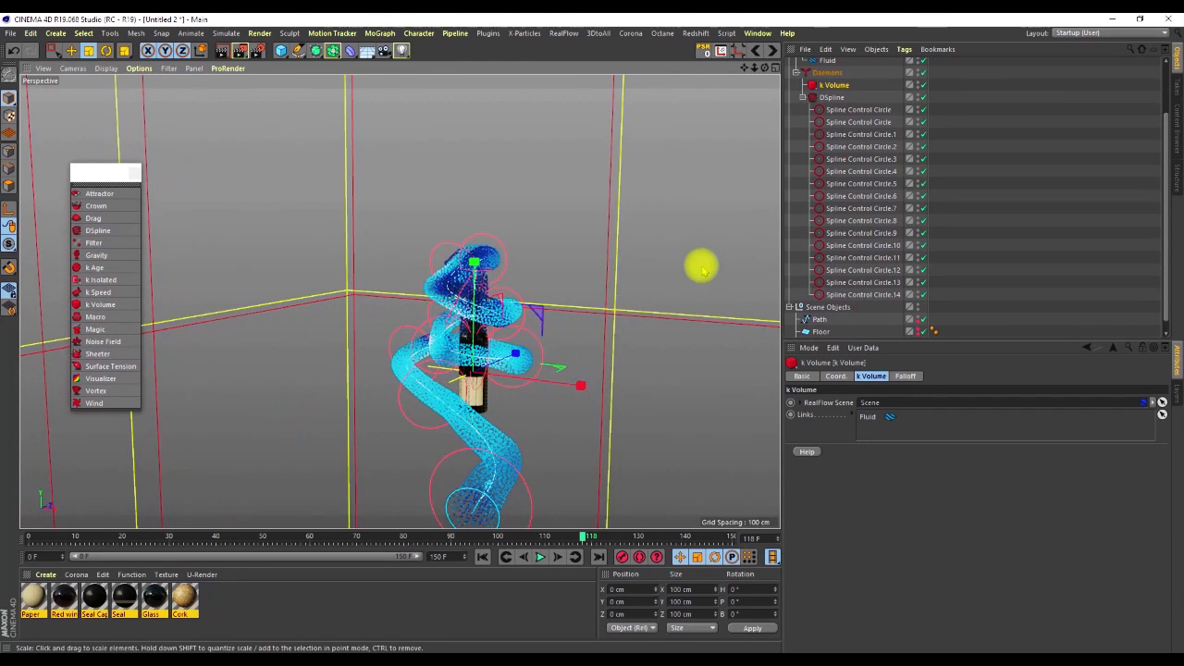
drag(714, 257, 376, 481)
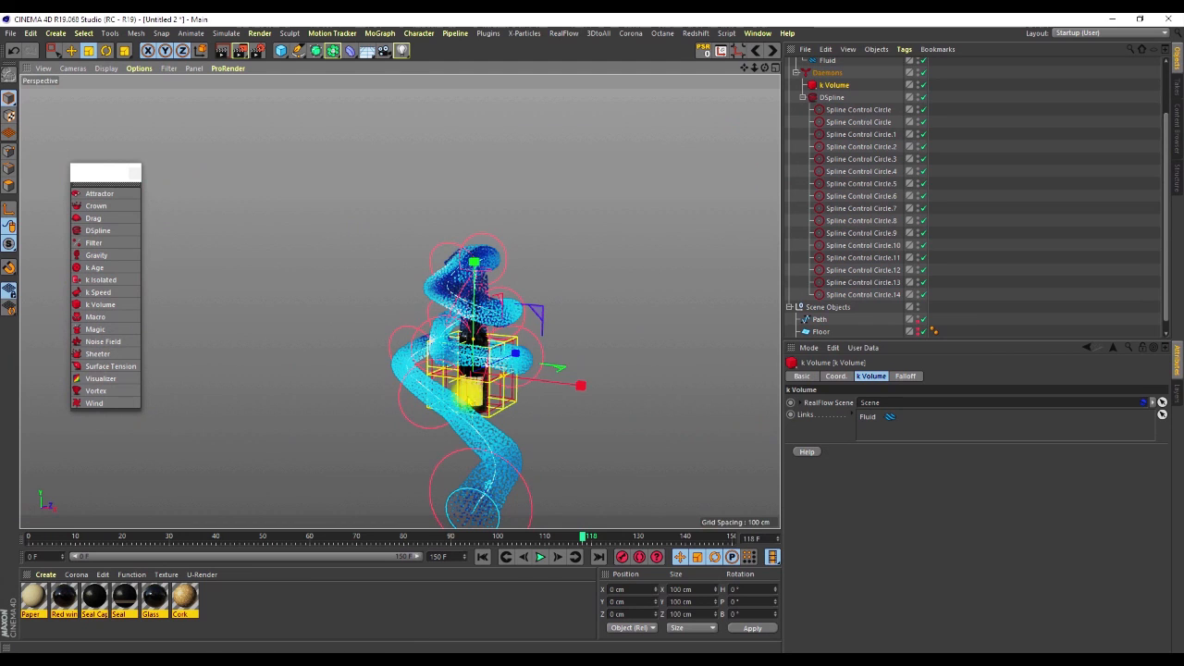
scroll(482, 366, up, 8)
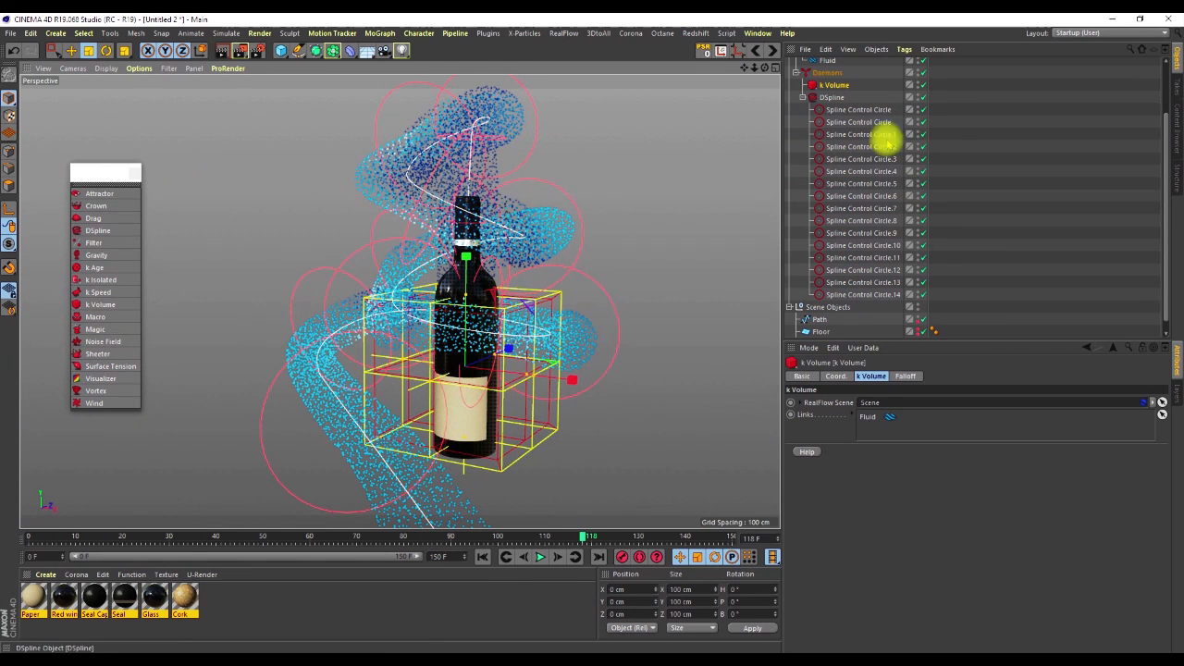
Step: Change the k Volume daemon's falloff shape to Cylinder
click(910, 375)
alt+drag(470, 357, 564, 270)
alt+drag(478, 305, 511, 269)
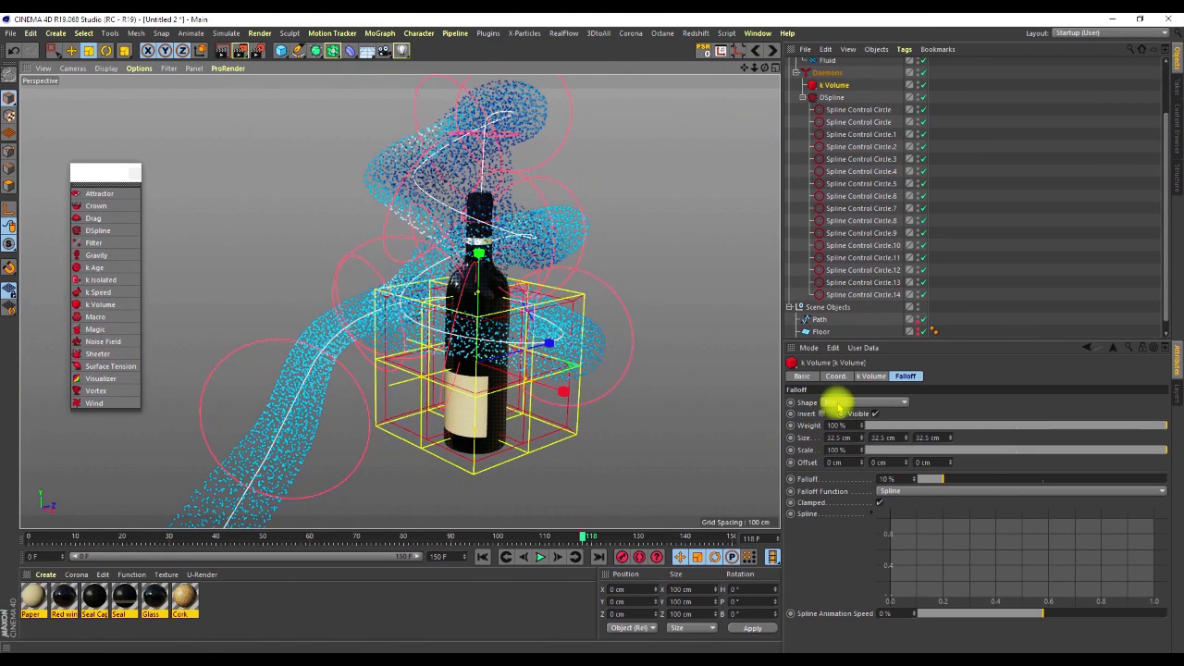
click(837, 403)
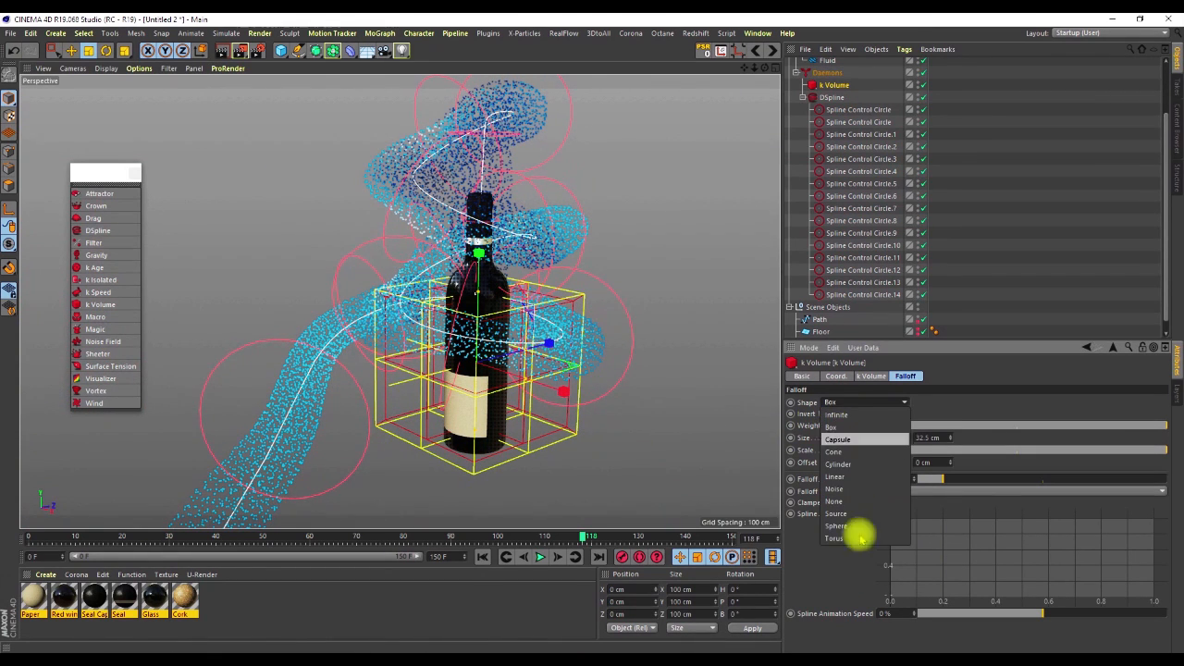
click(847, 464)
Step: Fit the k Volume cylinder around the bottle at a size of about 17.55 × 39.9 × 17.55 cm and raise it to about Y 4.67 cm
alt+drag(504, 349, 574, 375)
drag(466, 297, 466, 271)
drag(653, 328, 467, 347)
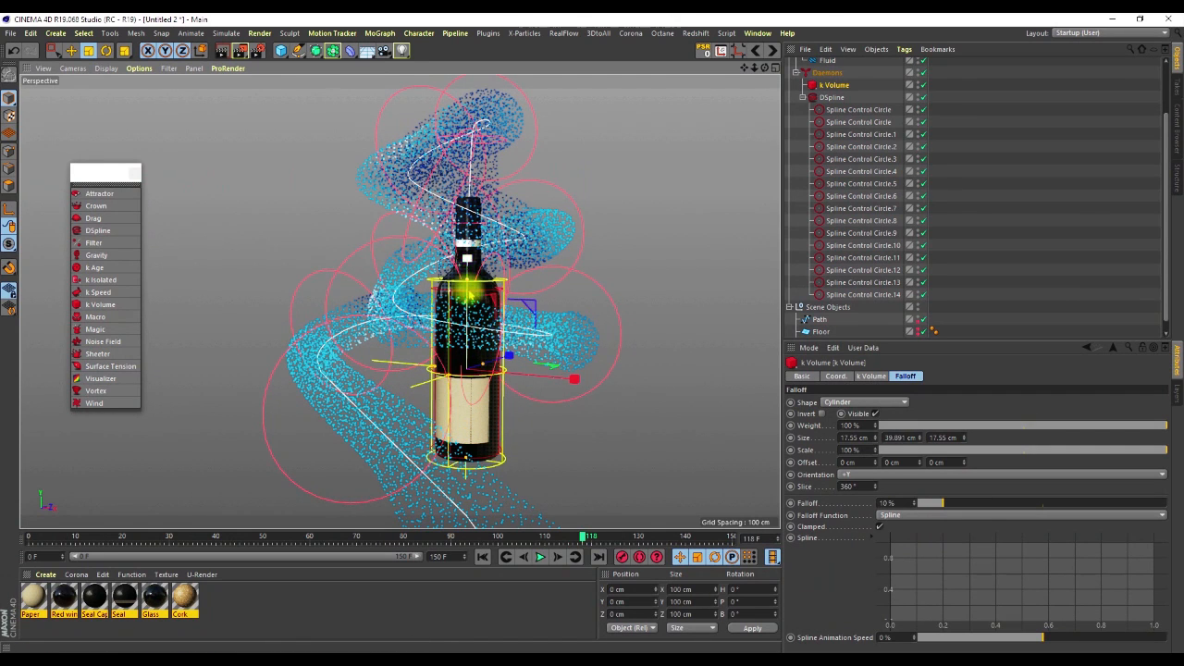
key(e)
drag(467, 262, 468, 253)
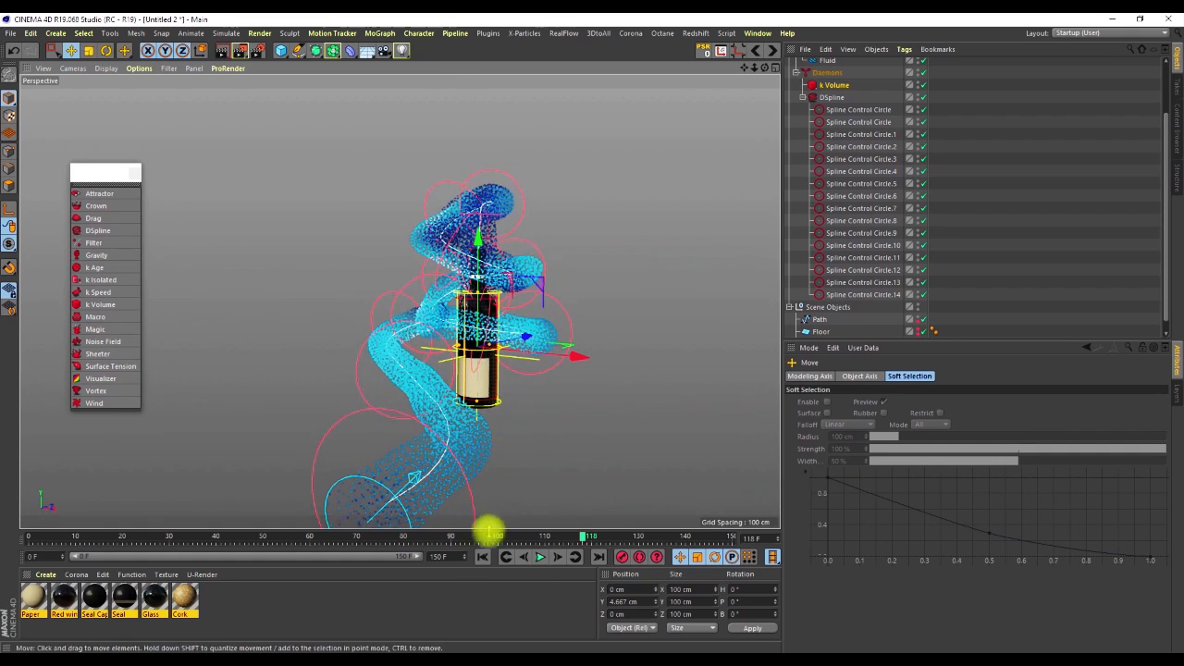
Step: Rerun the simulation from the start to about frame 31 to check the k Volume's effect on the fluid
click(482, 556)
alt+drag(494, 248, 565, 494)
alt+drag(471, 198, 633, 393)
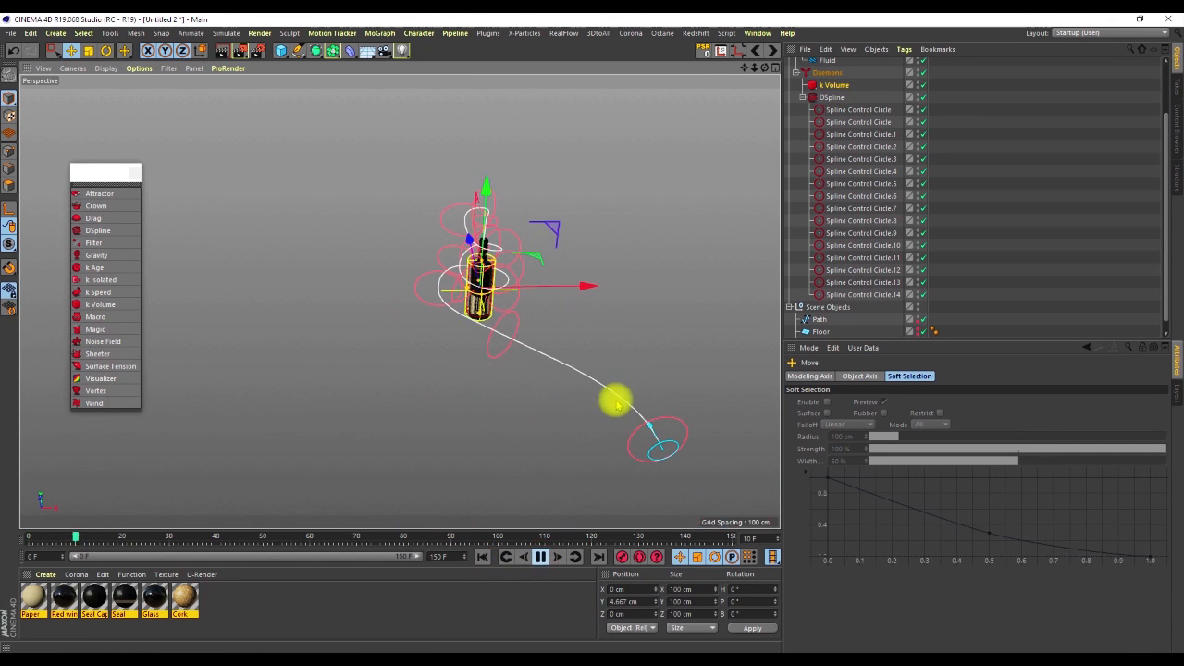
click(540, 563)
alt+right_drag(487, 283, 505, 176)
alt+drag(496, 226, 568, 268)
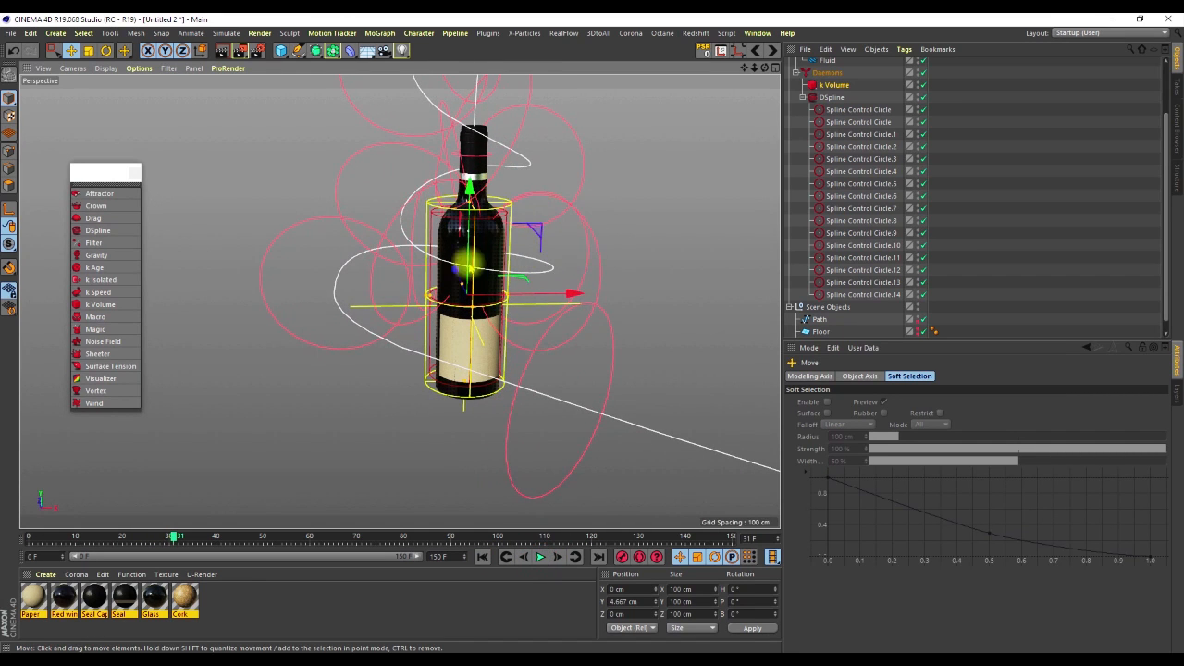
Step: Invert the falloff of the k Volume daemon
click(835, 85)
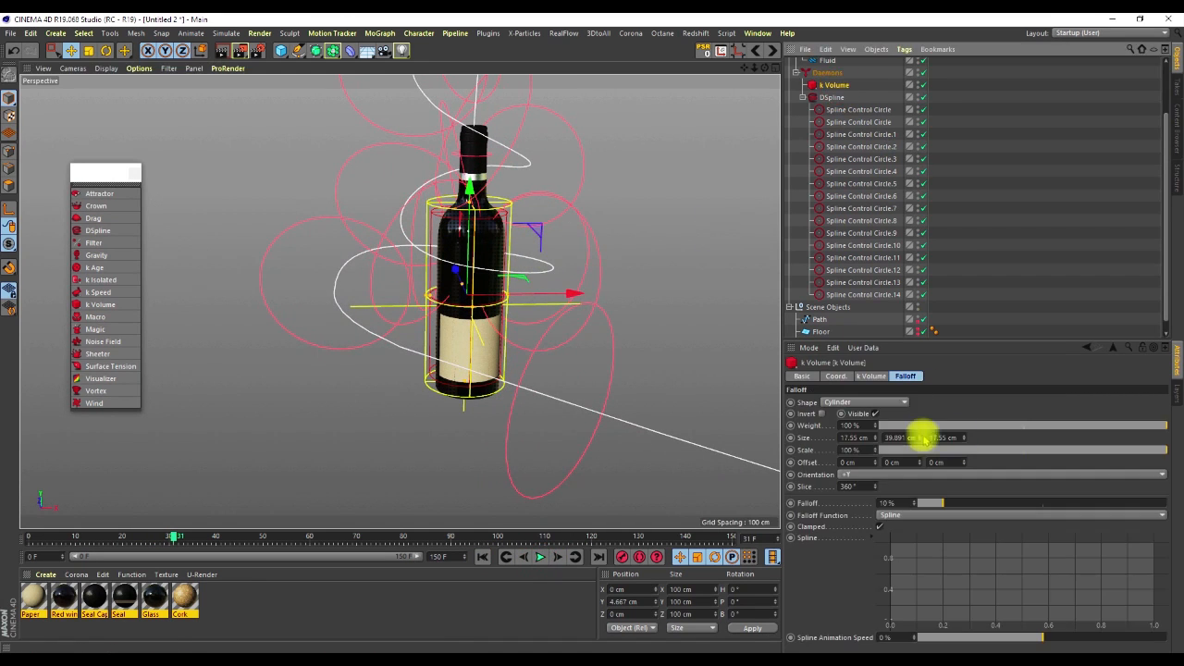
click(819, 413)
alt+right_drag(470, 338, 428, 389)
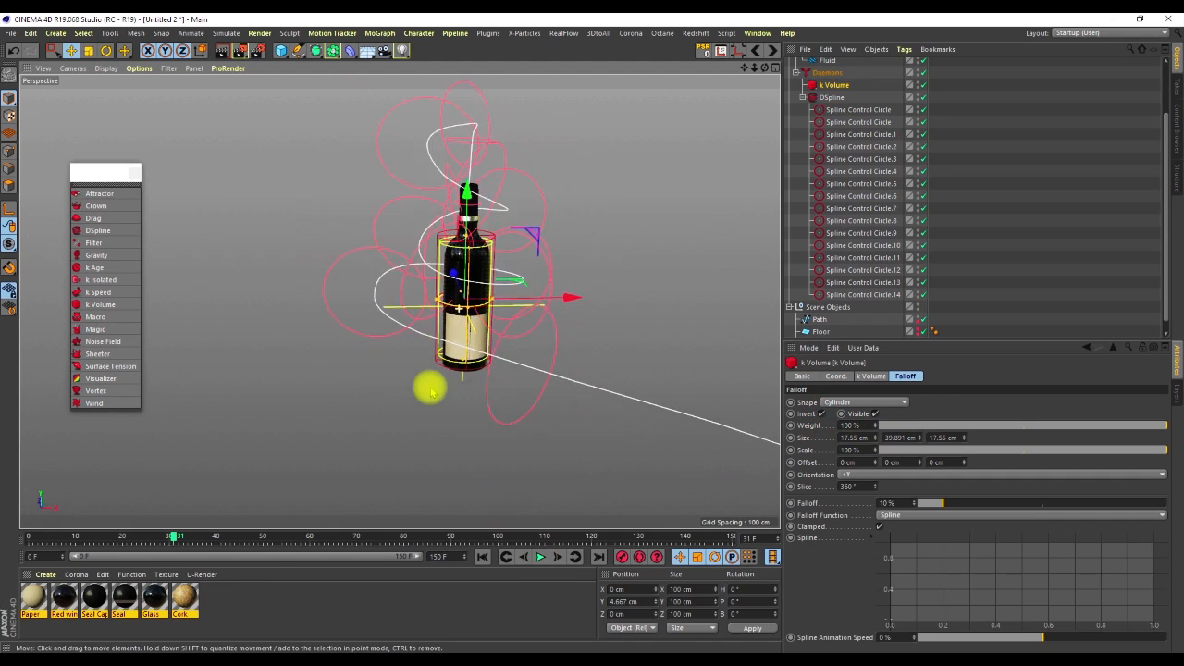
Step: Rerun the simulation from the start to about frame 33 with the inverted k Volume falloff
click(480, 555)
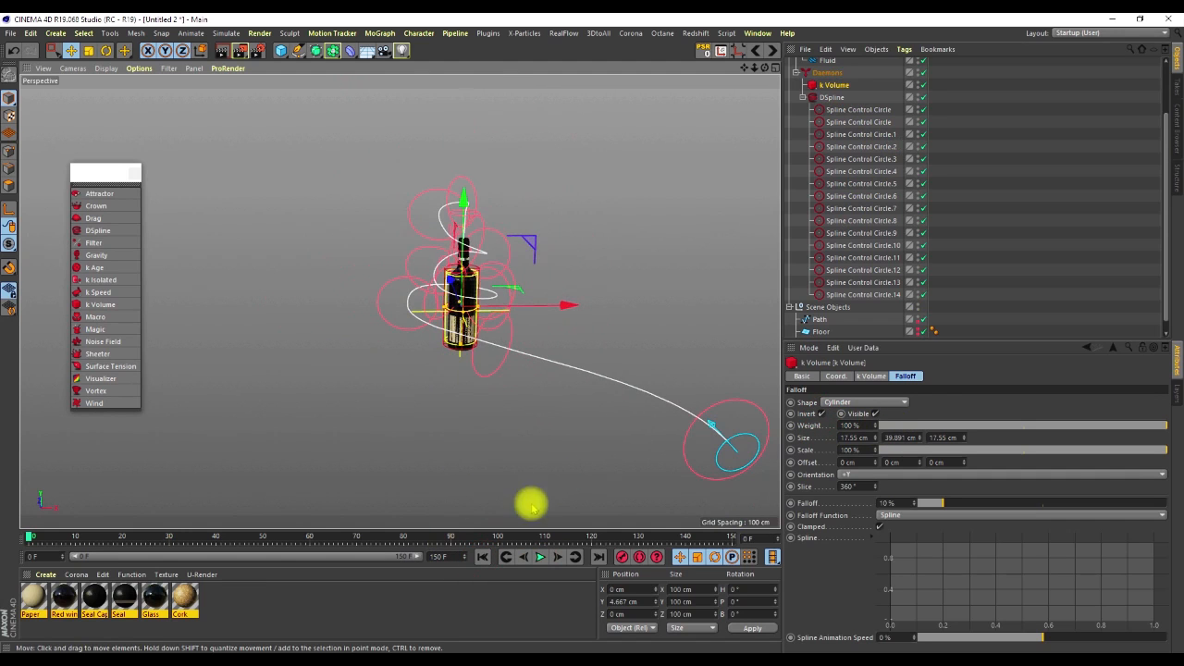
click(541, 556)
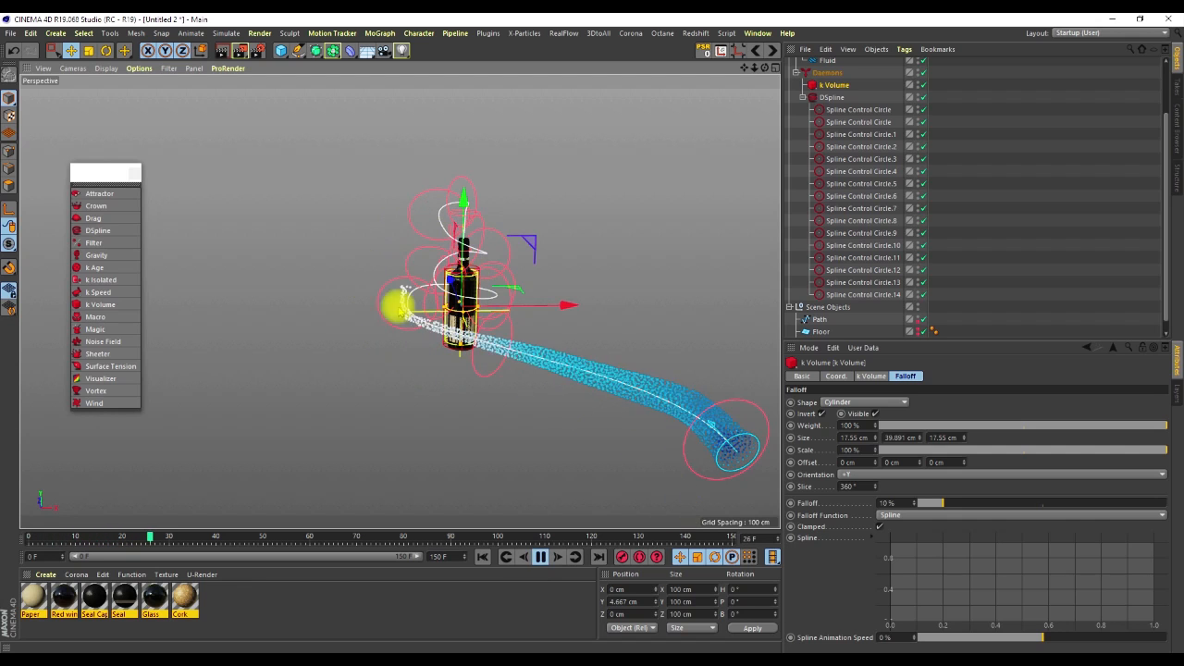
click(541, 556)
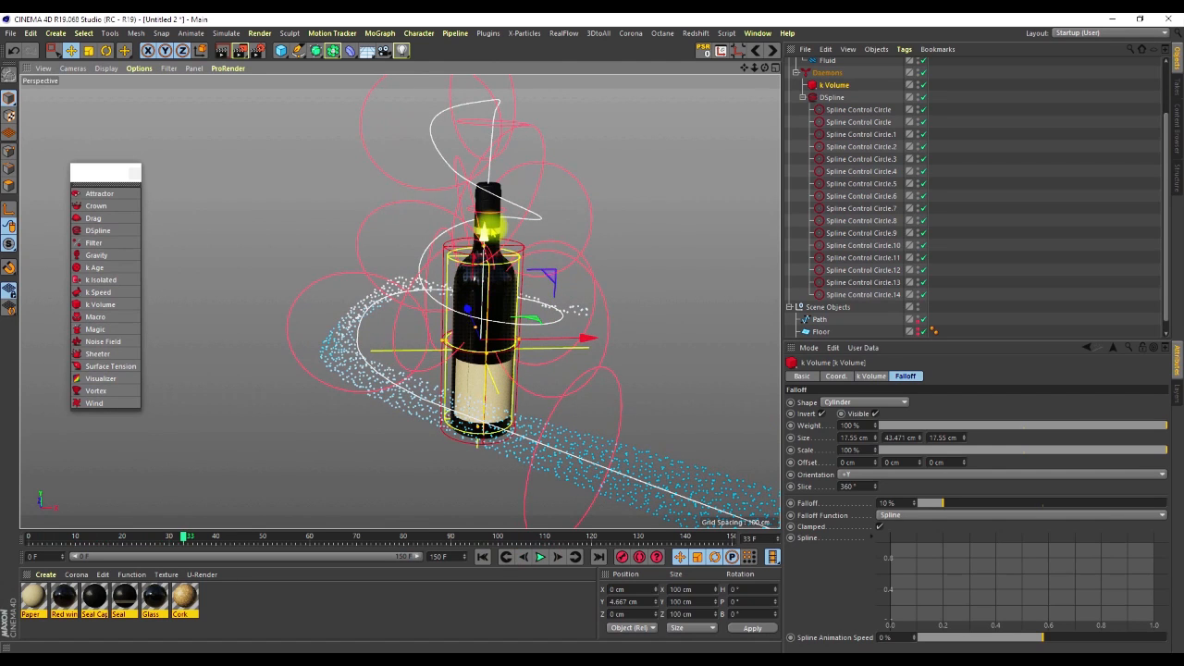
Step: Extend the k Volume cylinder's height size to about 43.5 cm and raise the daemon to about Y 7.8 cm
drag(485, 233, 486, 226)
scroll(498, 306, down, 3)
alt+drag(492, 322, 449, 268)
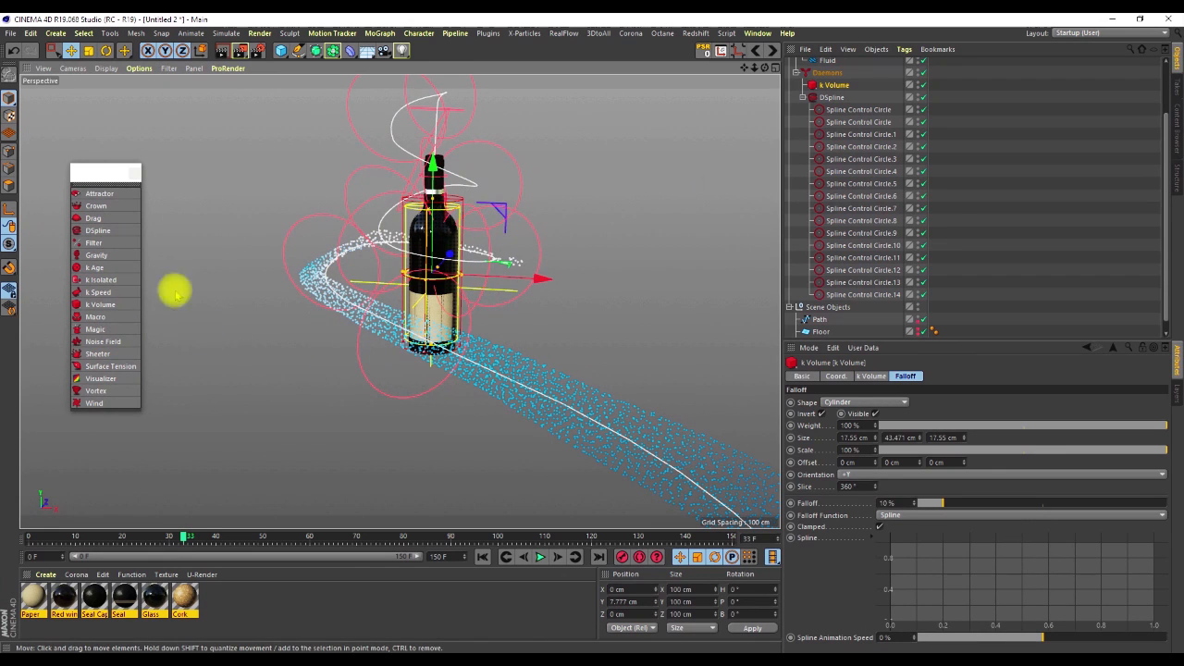
Step: Add a Noise Field daemon, review its noise settings and rerun the simulation from the start
click(98, 340)
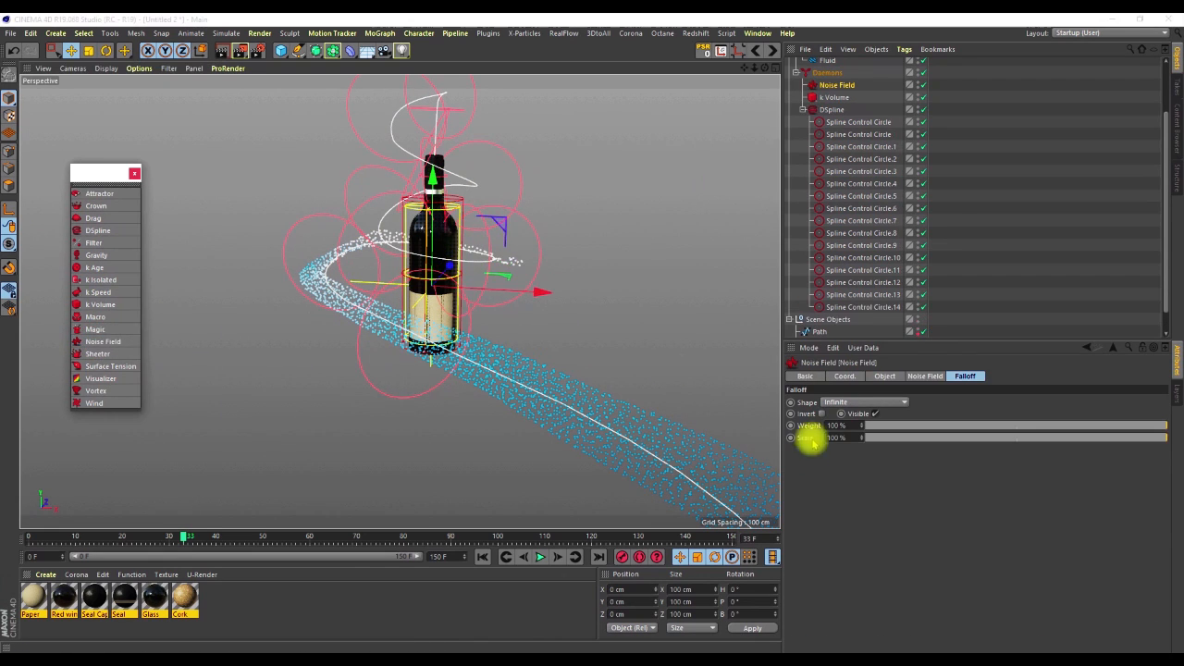
alt+drag(499, 400, 586, 375)
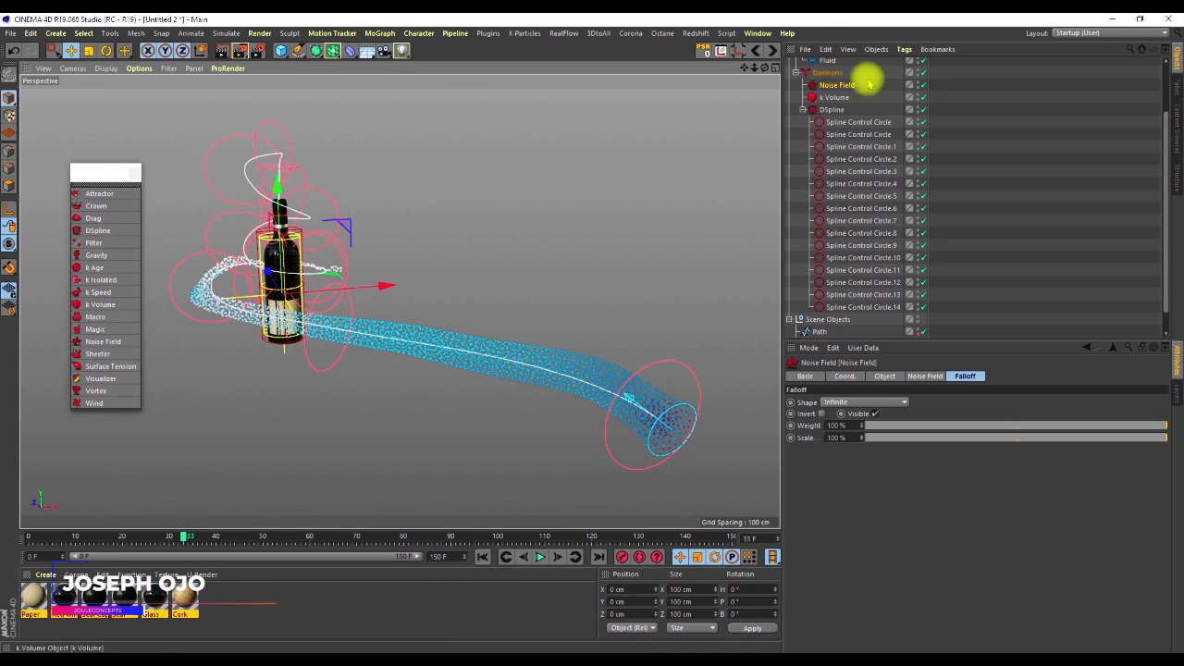
click(886, 375)
click(916, 376)
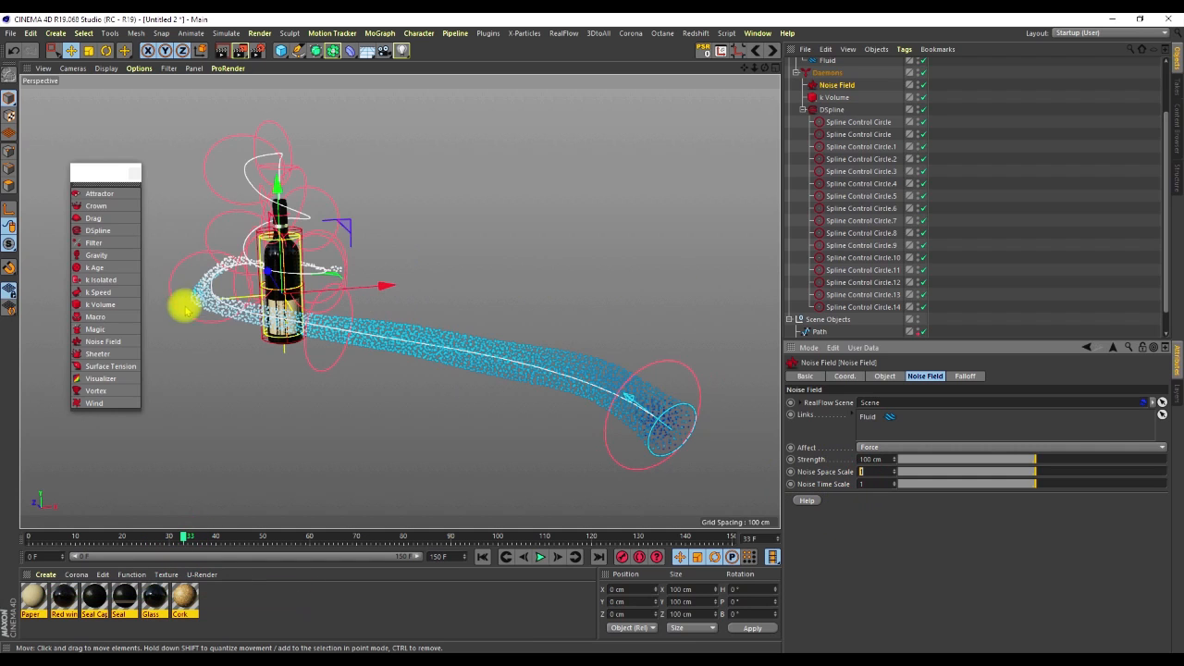
click(482, 556)
click(543, 557)
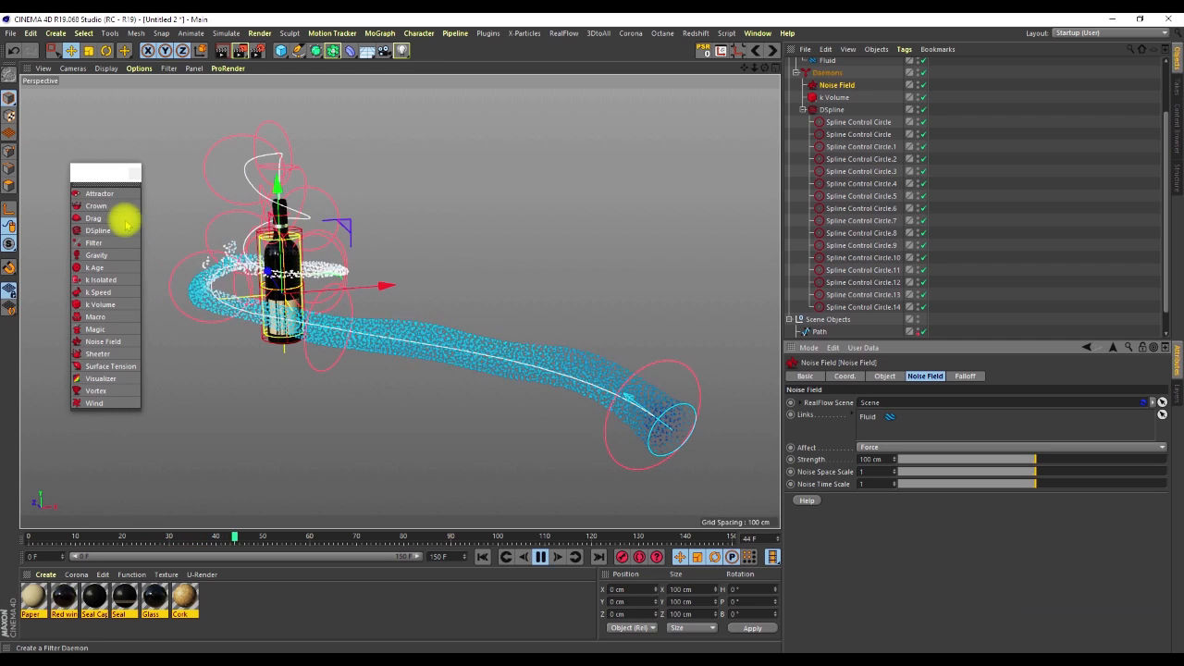
Step: Add a Drag daemon, and stop the simulation and return to frame 0
click(93, 218)
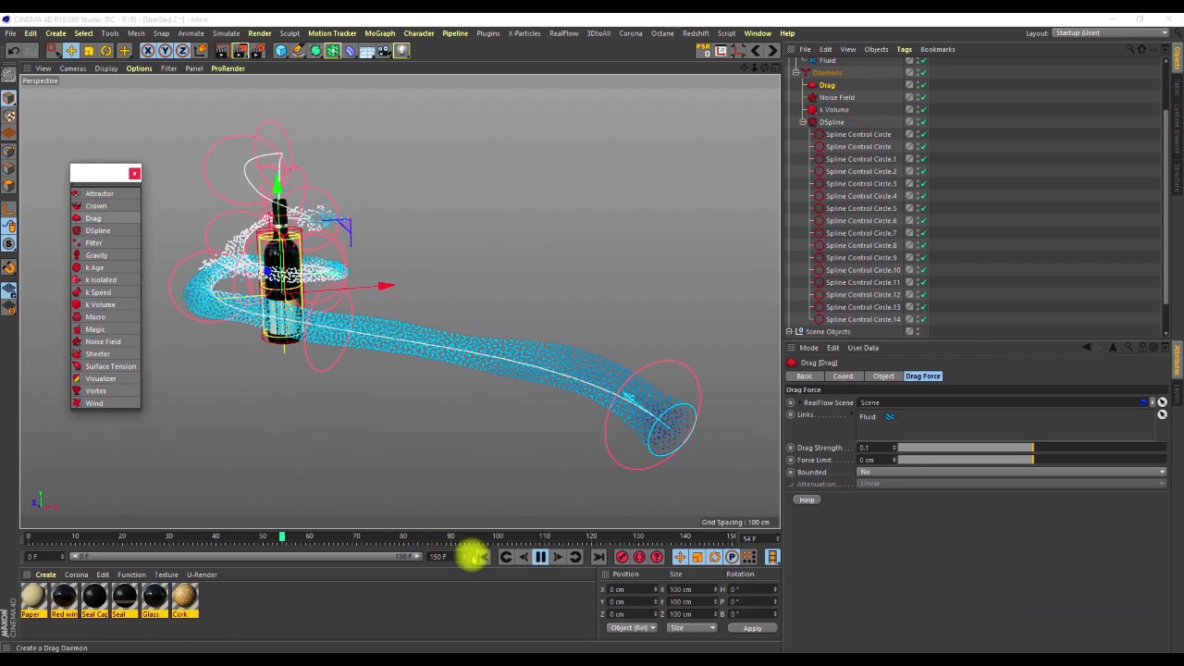
click(541, 557)
click(482, 558)
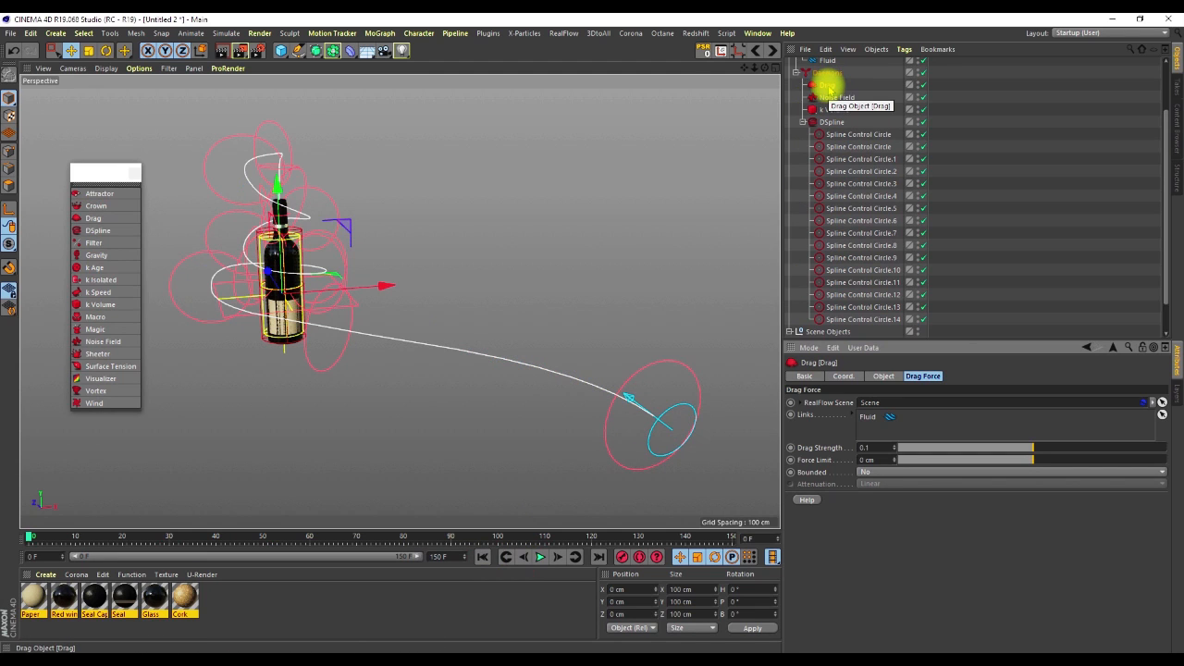
Step: Collapse the DSpline, Daemons and Emitters branches in the object hierarchy, leaving Fluids expanded
alt+drag(288, 278, 410, 251)
click(802, 121)
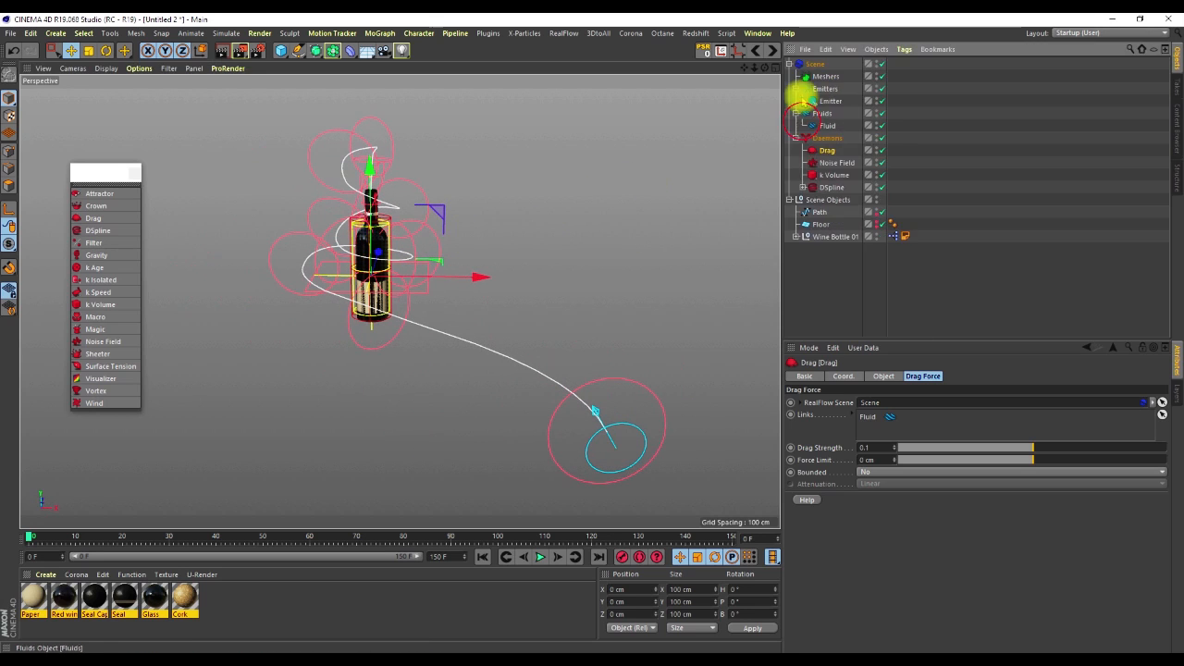
click(796, 138)
click(796, 113)
click(796, 88)
click(796, 100)
Step: Display the Fluid object's settings and run the simulation to about frame 85
click(828, 112)
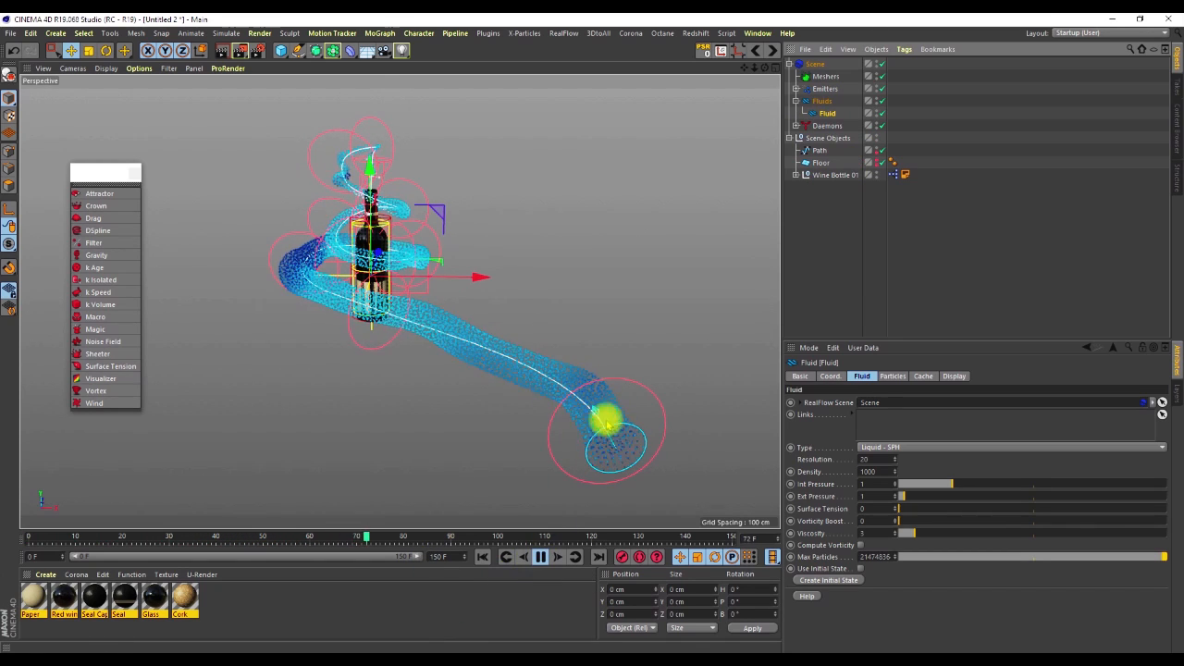
click(540, 558)
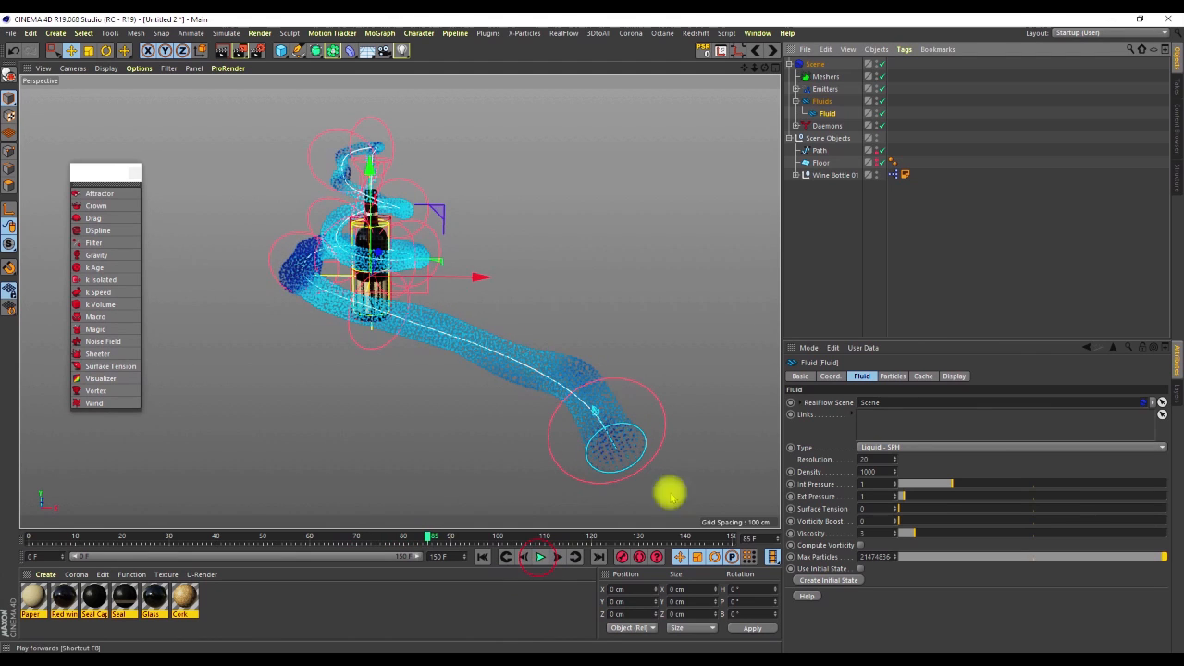
Step: Keyframe the Emitter's emission speed at 200 cm on frame 69 and at 0 cm on frame 75
click(795, 88)
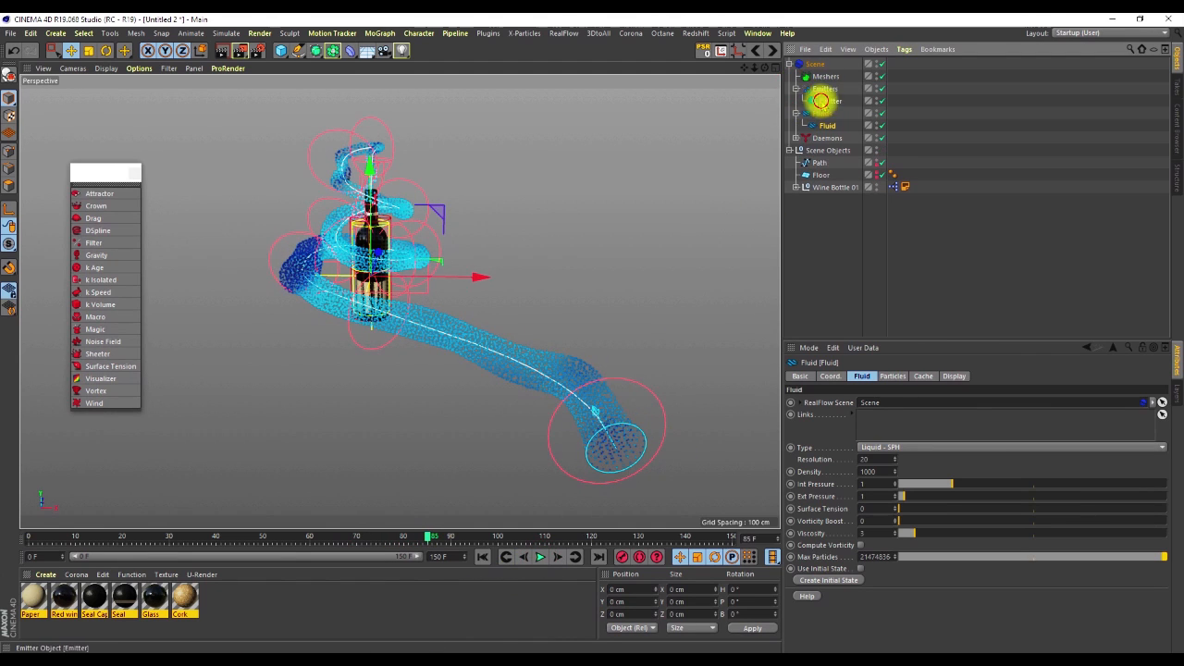
click(829, 100)
drag(420, 536, 355, 539)
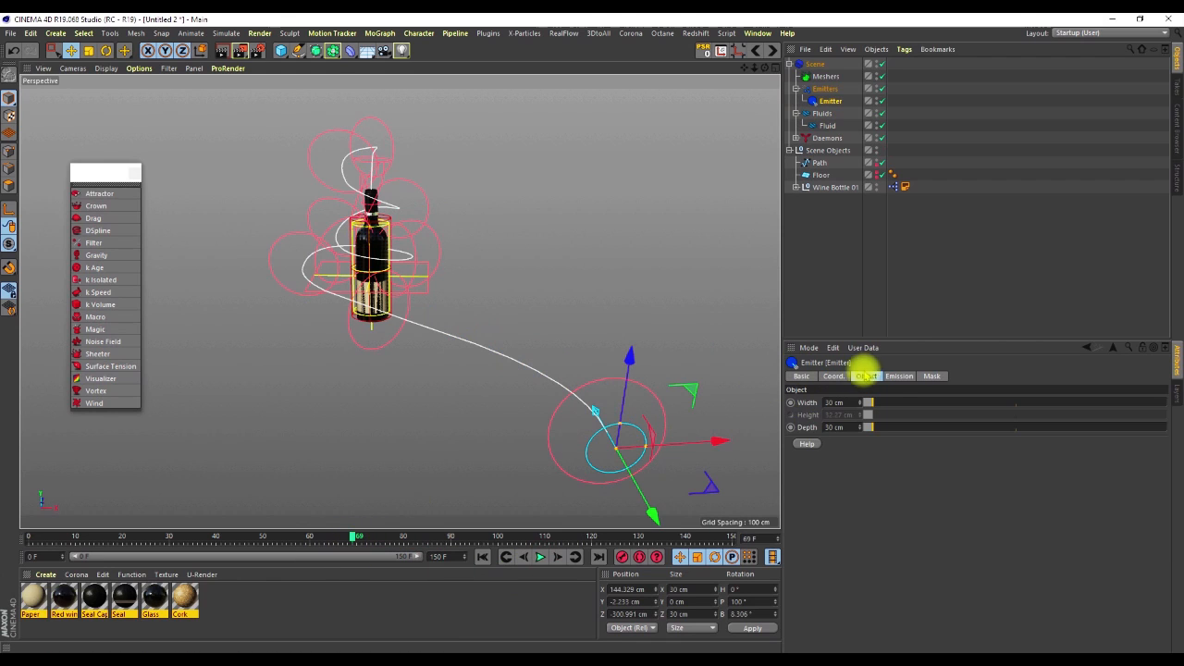
click(890, 375)
click(790, 471)
drag(355, 534, 361, 536)
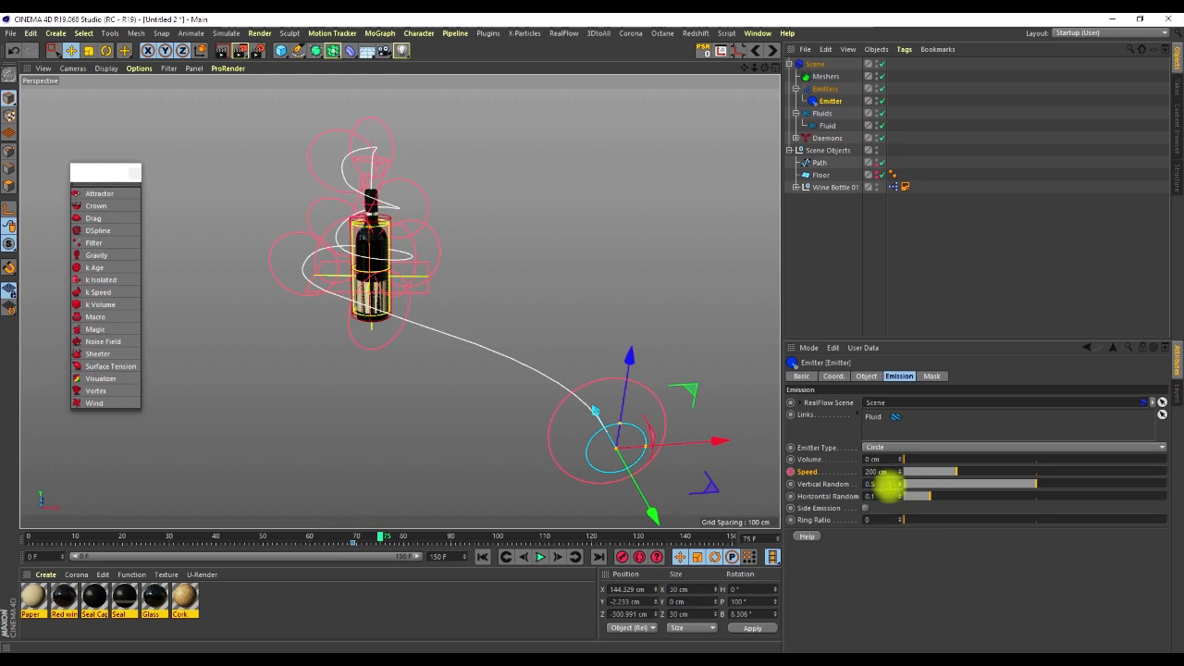
double_click(876, 471)
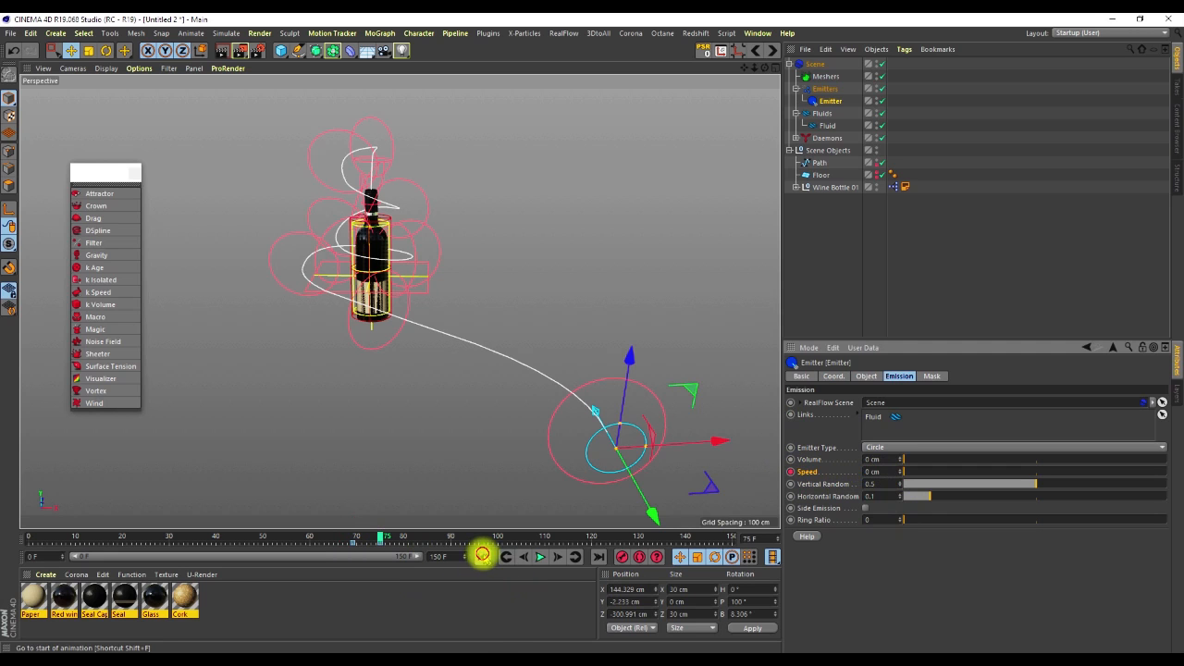
Step: Run the simulation from the start to about frame 97 to check the animated emission speed
click(483, 556)
click(538, 555)
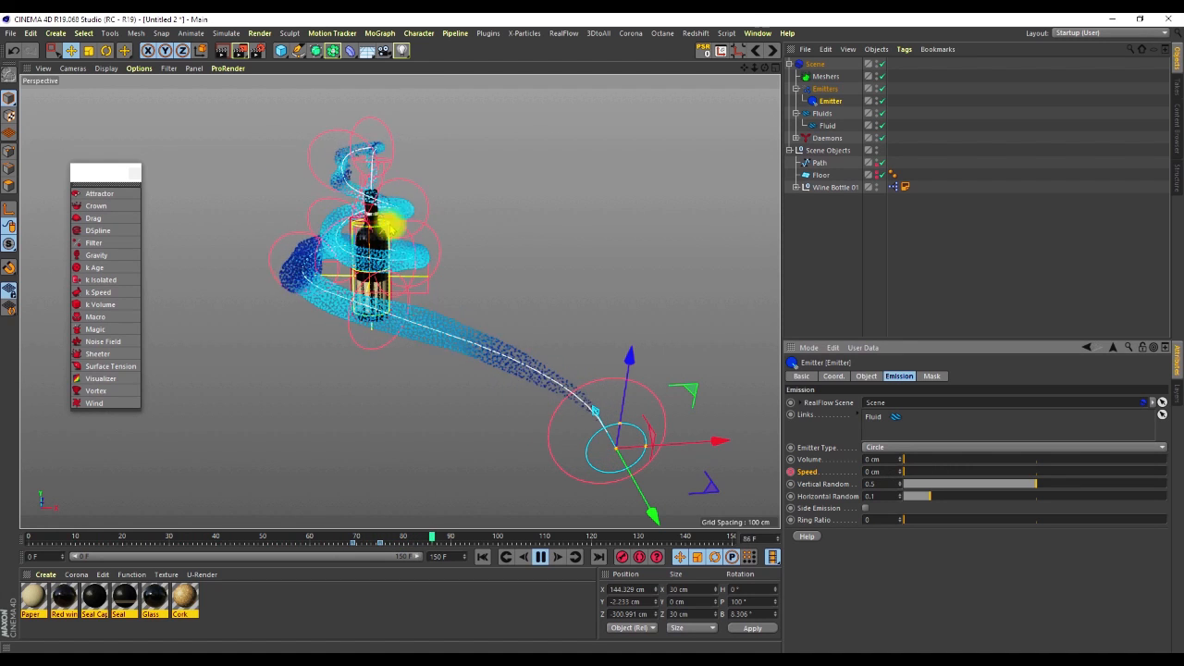
click(540, 556)
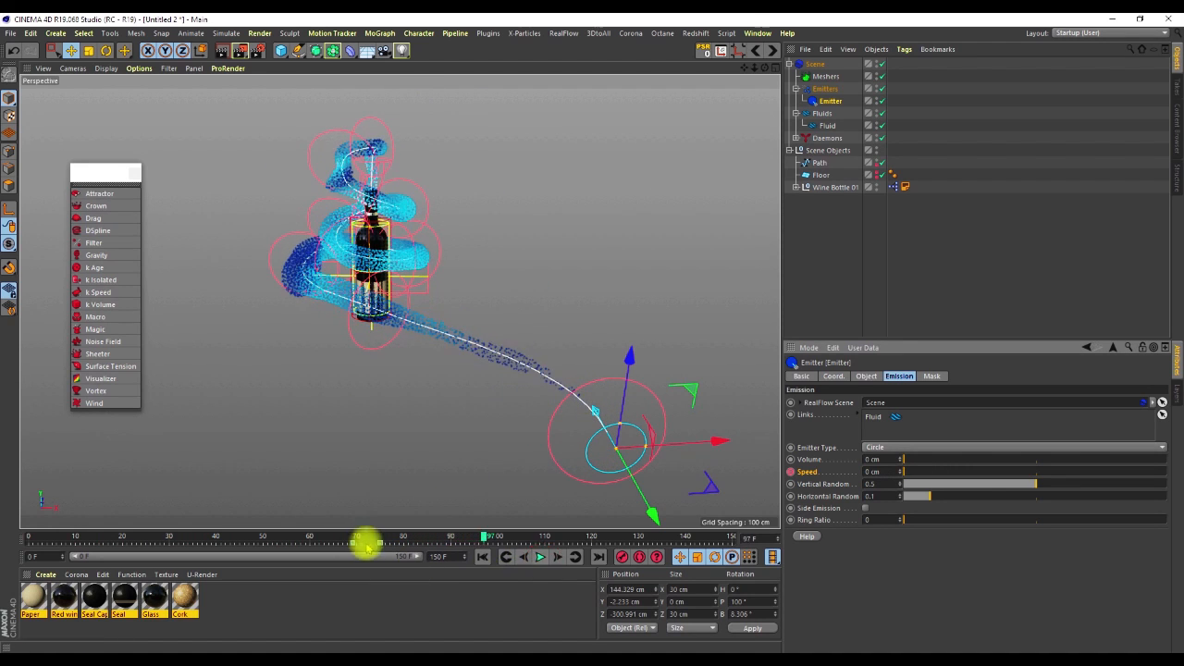
Step: Shift the Emitter's two speed keyframes earlier to about frames 37 and 43, rerunning the simulation from the start between adjustments
drag(364, 542, 284, 542)
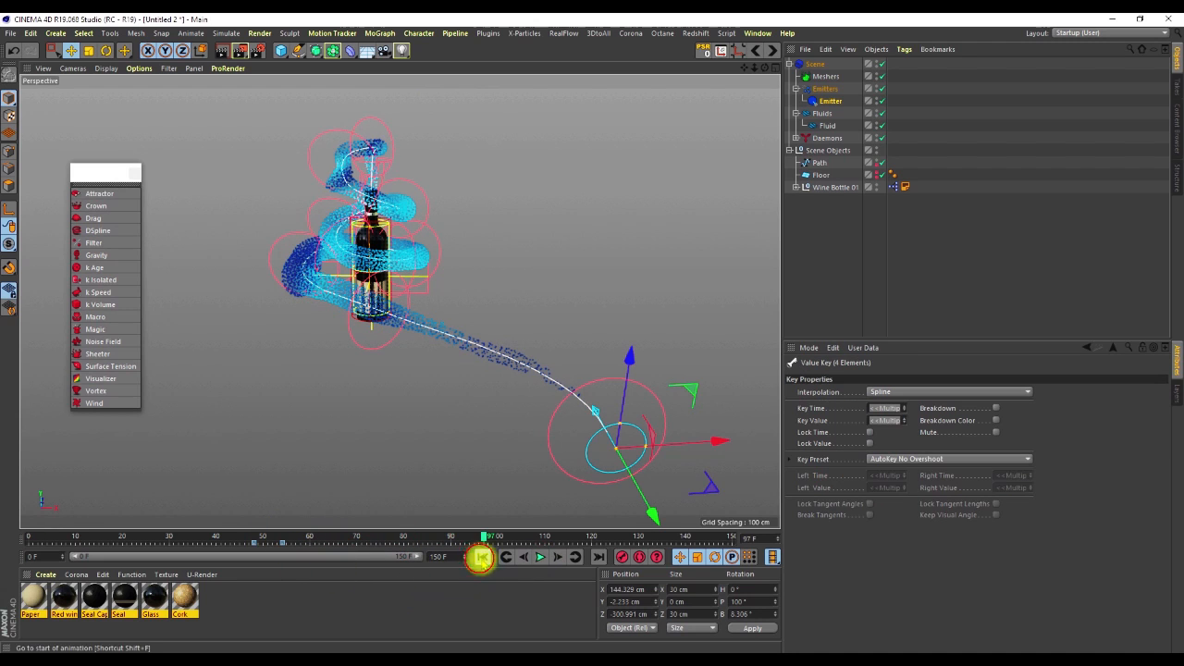
click(481, 556)
click(540, 556)
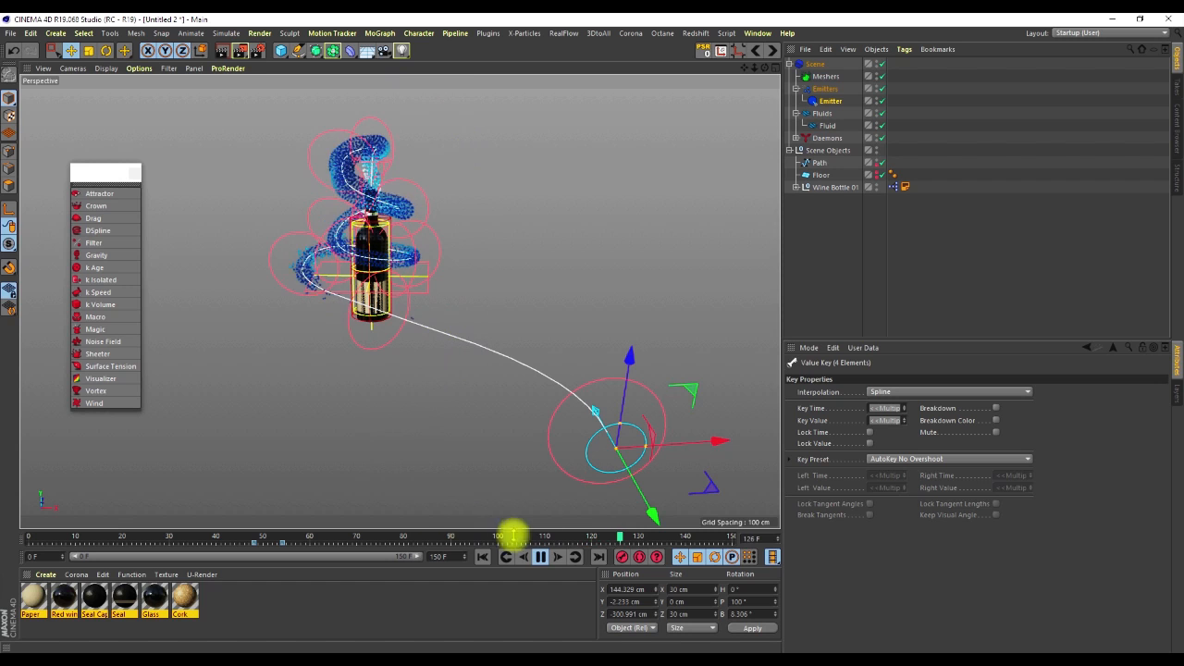
click(540, 555)
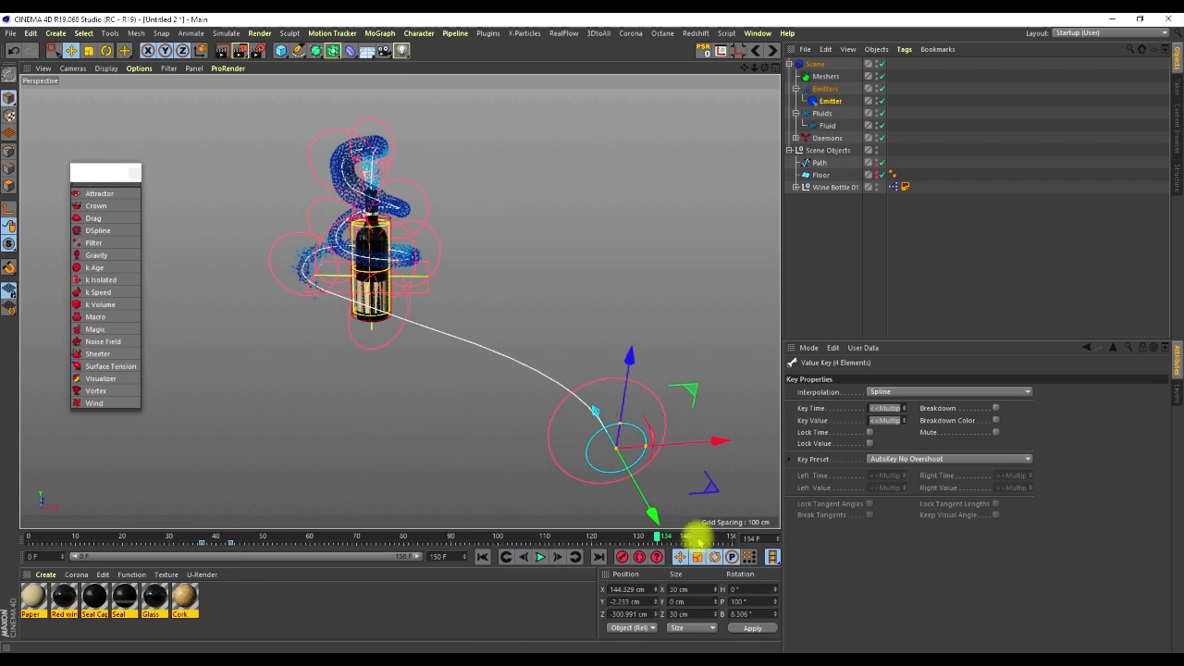
Step: Set the Emitter's width and depth to 20 cm and rerun the simulation from the start
click(826, 101)
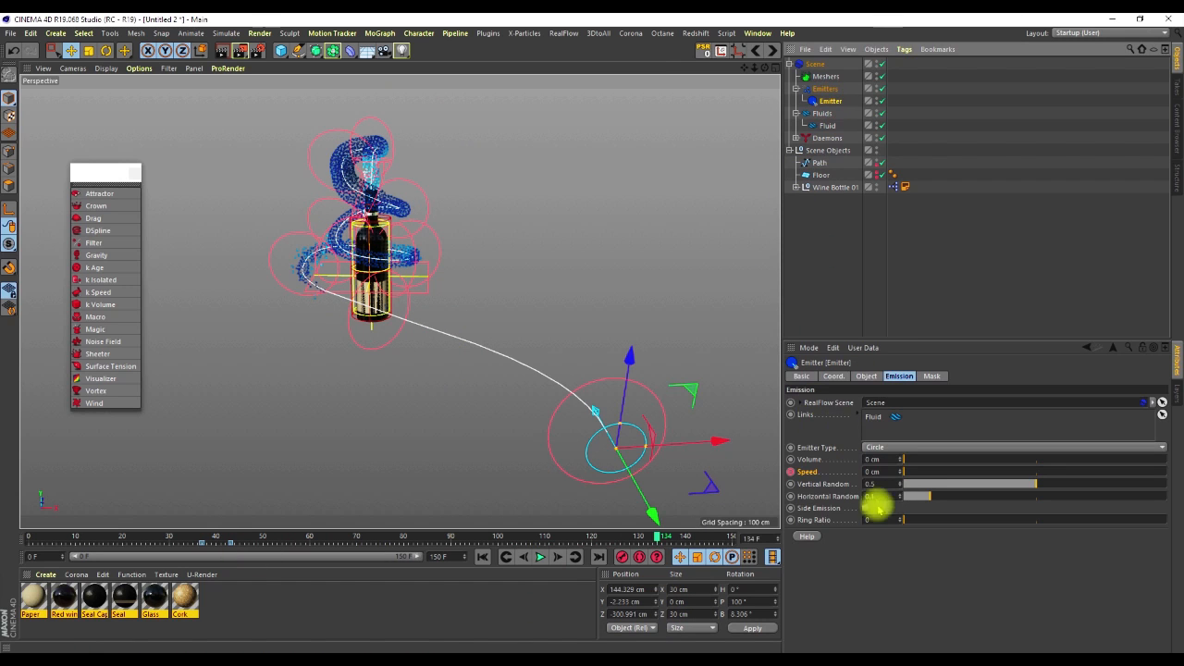
click(864, 376)
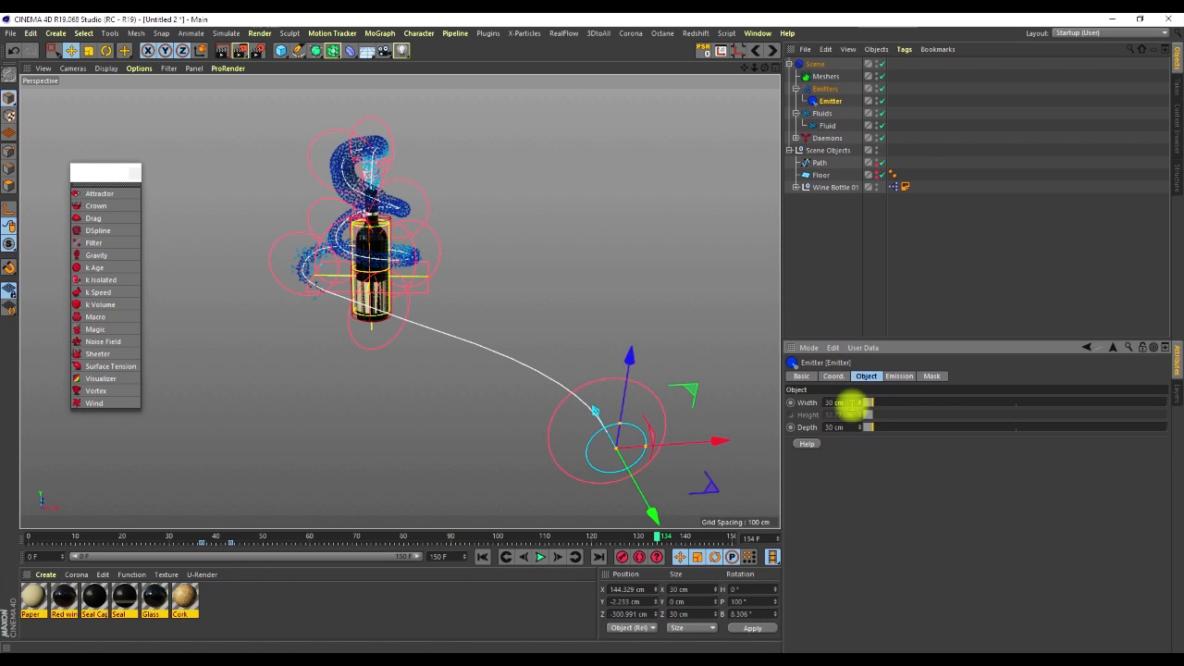
click(851, 404)
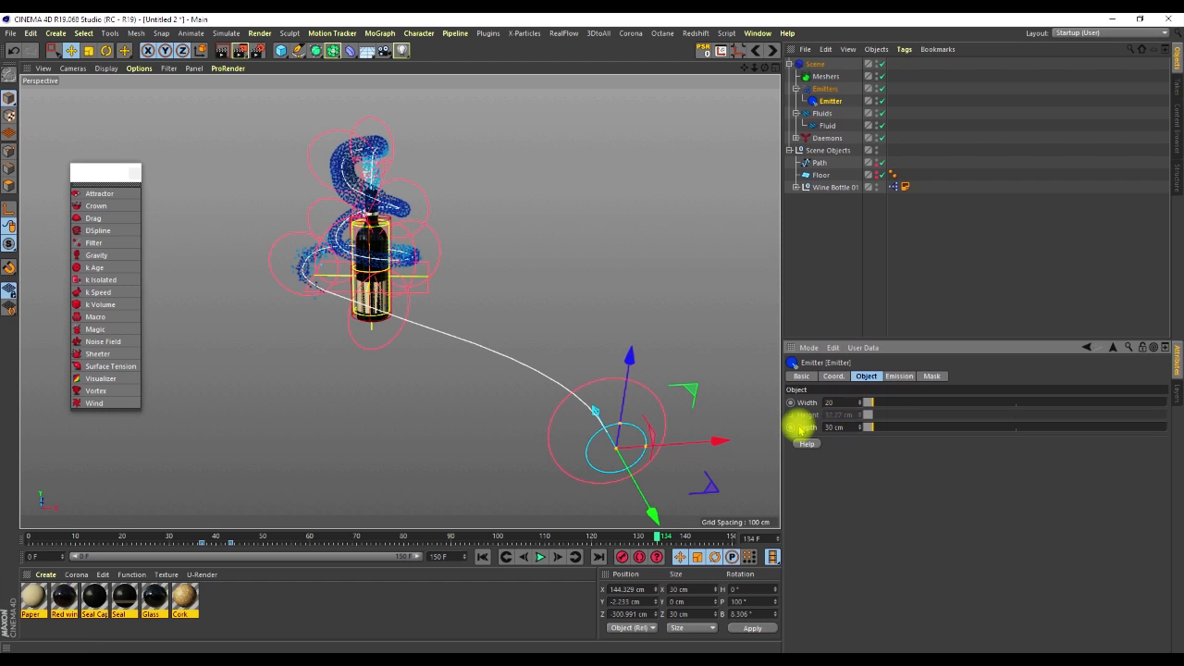
mouse_move(589, 416)
alt+mouse_down()
mouse_move(542, 373)
mouse_move(584, 406)
alt+mouse_up()
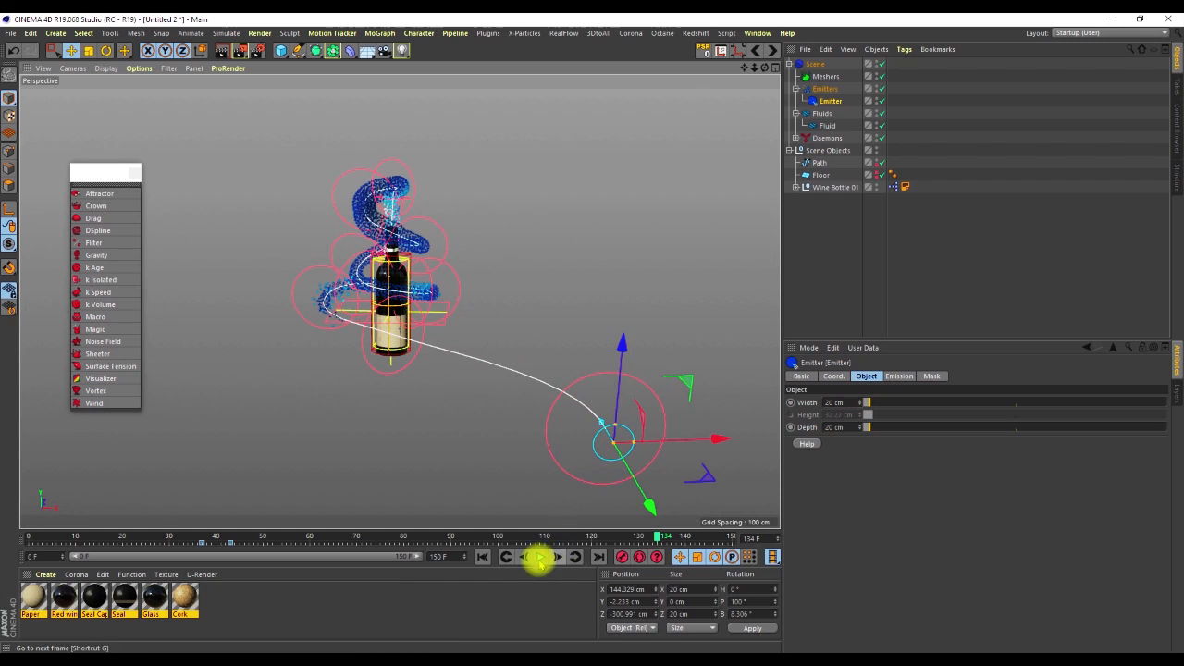
click(482, 556)
click(541, 556)
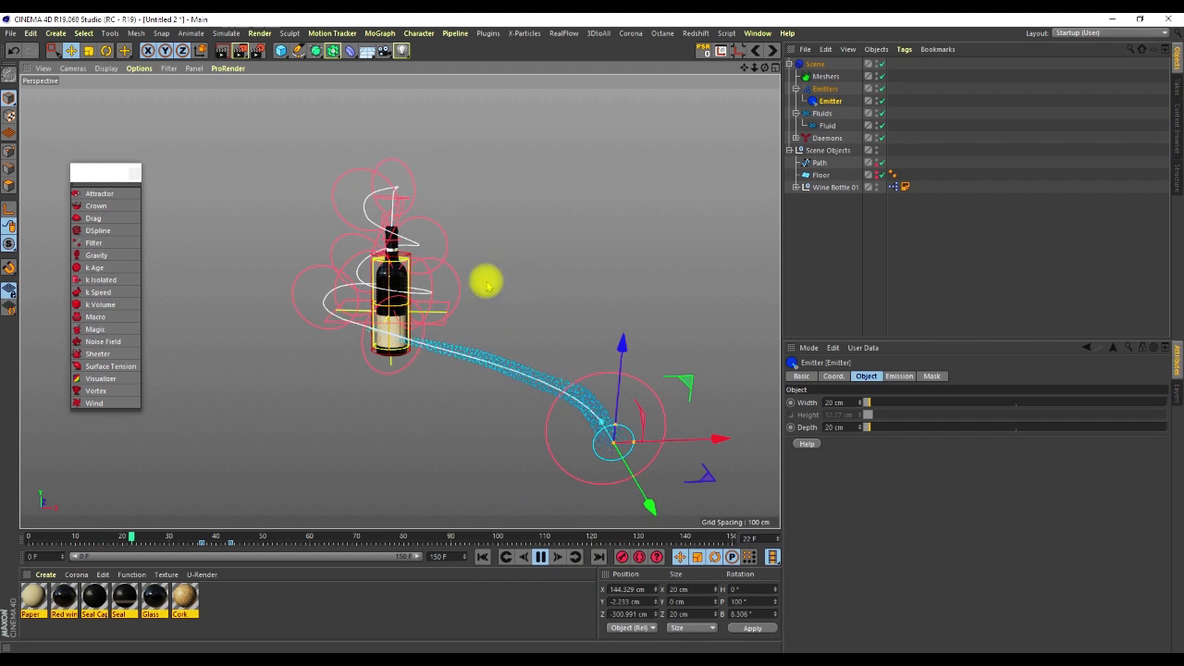
Step: Extend the project length and preview range to 300 frames, running the simulation to about frame 60
click(540, 556)
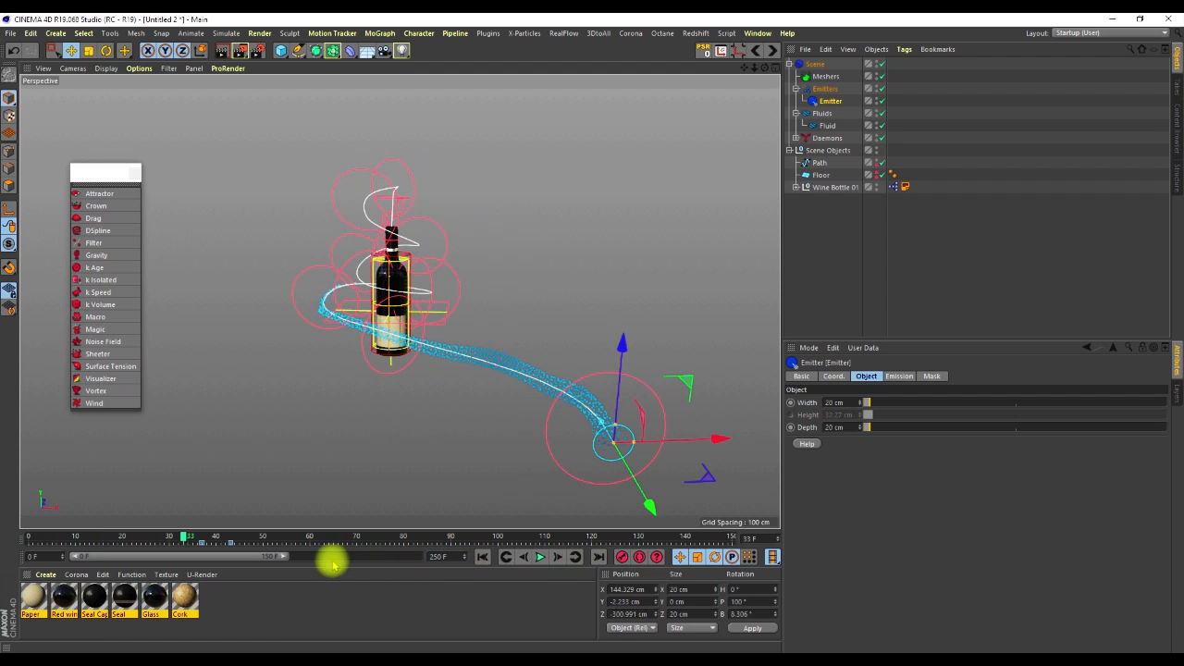
drag(284, 558, 454, 563)
click(540, 556)
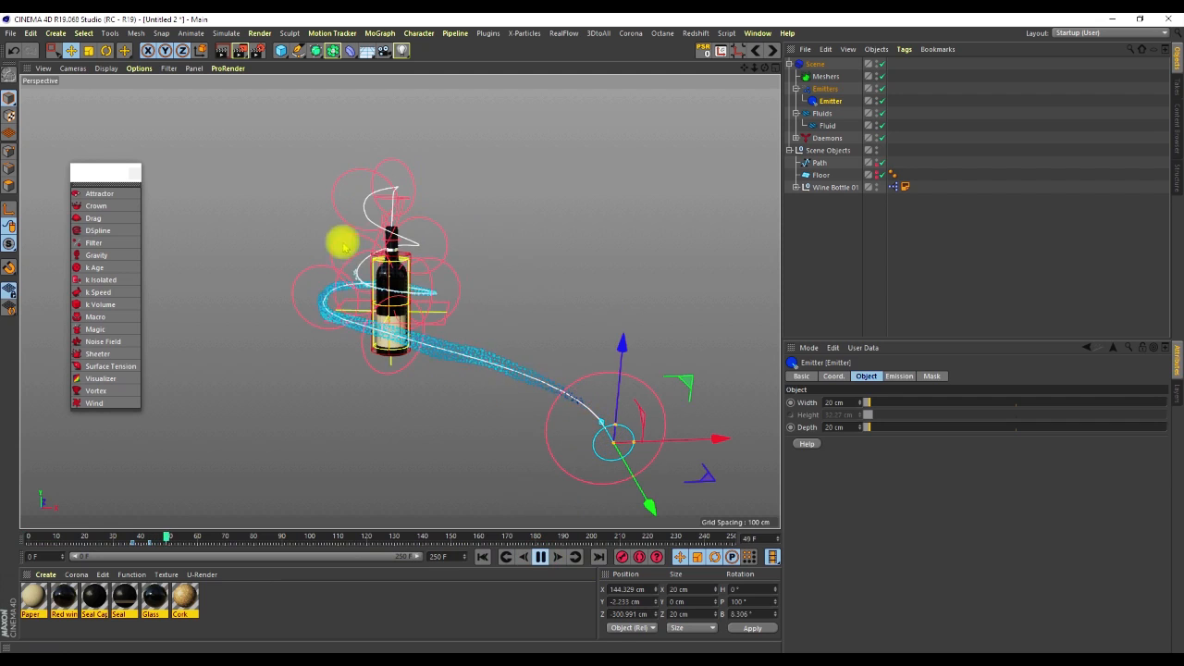
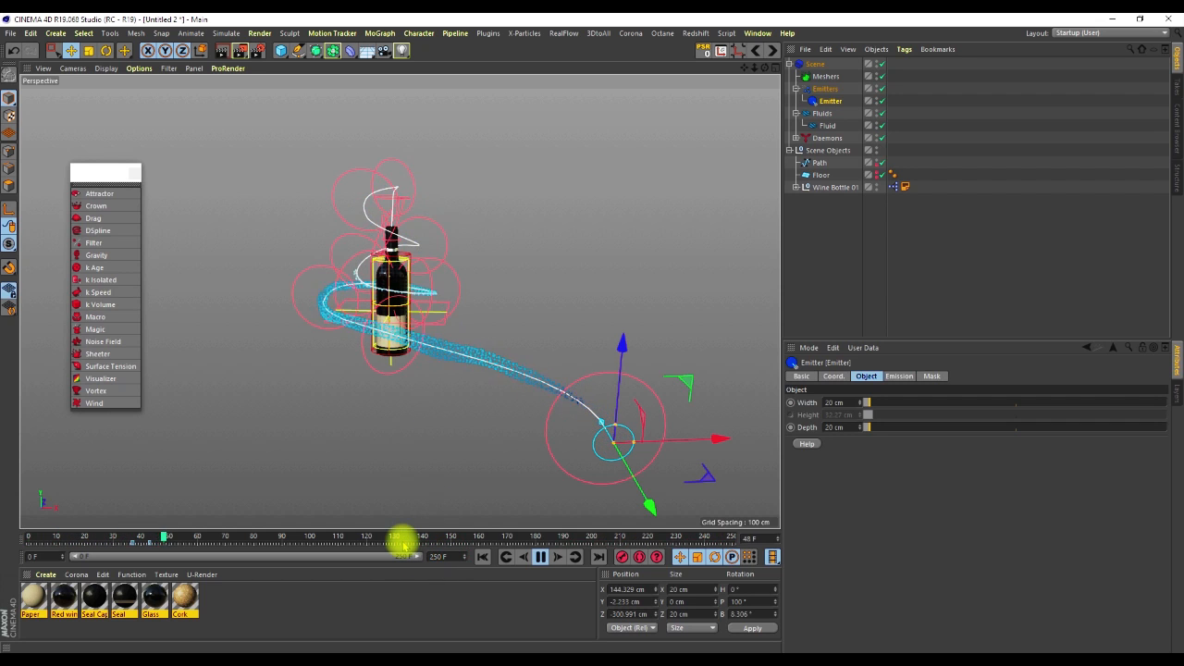
click(540, 556)
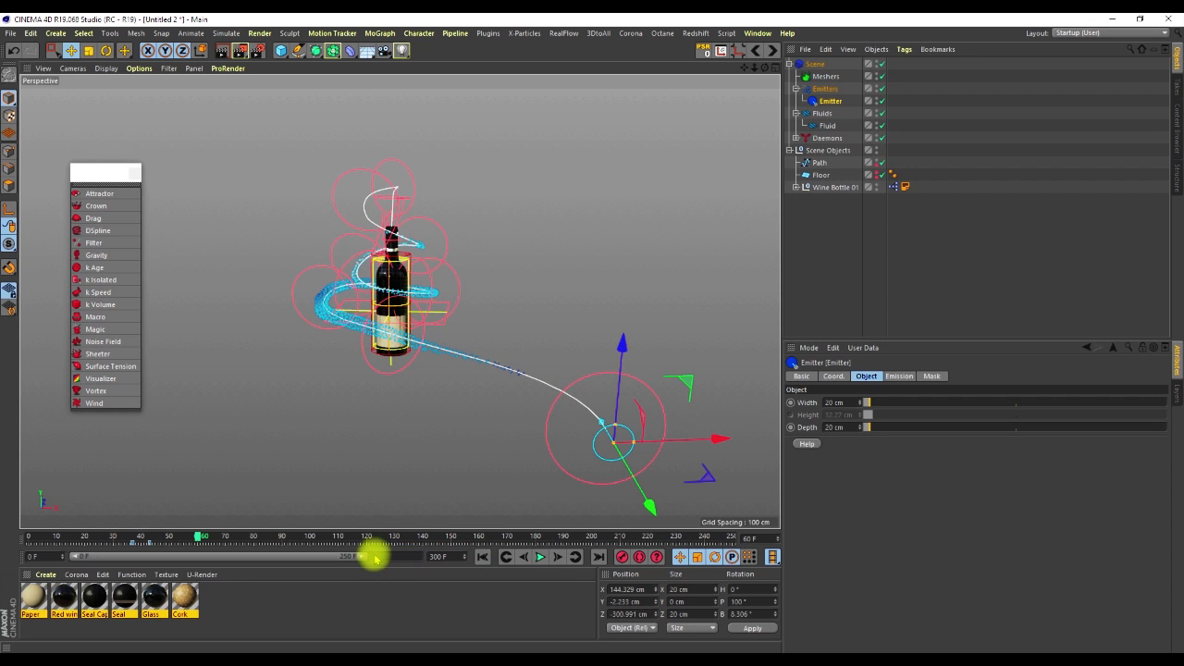
drag(362, 557, 453, 557)
Step: Set the Fluid's surface tension to 2 and its resolution to 50
alt+drag(383, 317, 381, 280)
scroll(382, 279, up, 3)
scroll(383, 278, down, 5)
mouse_move(388, 323)
alt+mouse_down()
mouse_move(392, 296)
mouse_move(397, 322)
alt+mouse_up()
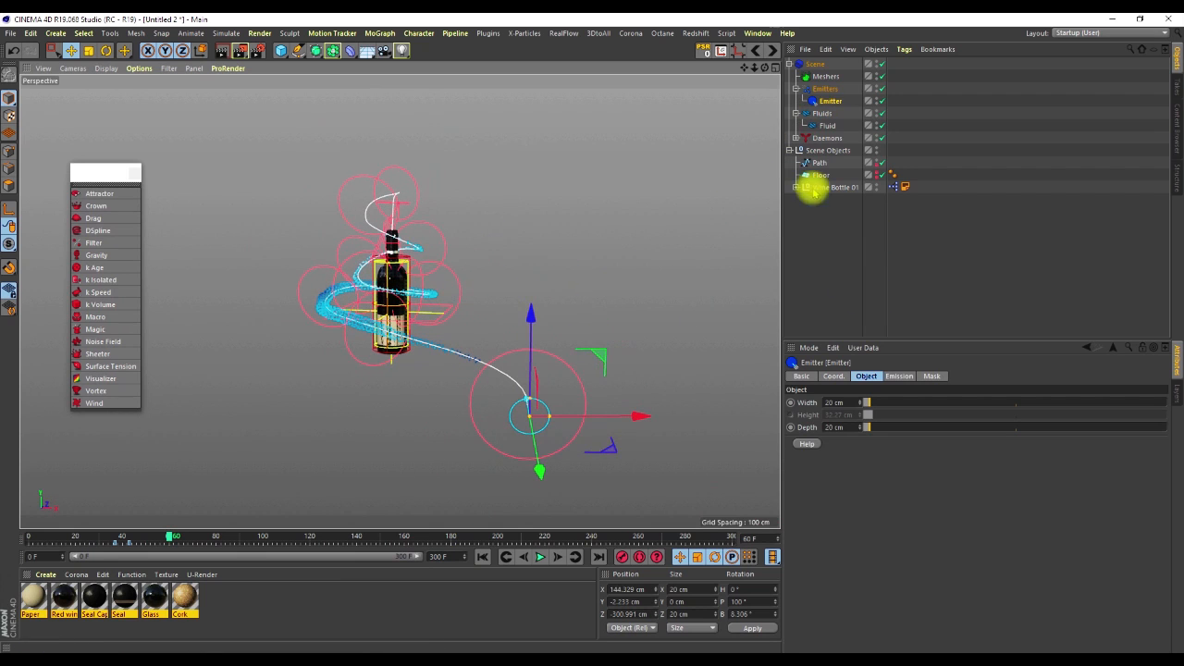
click(827, 126)
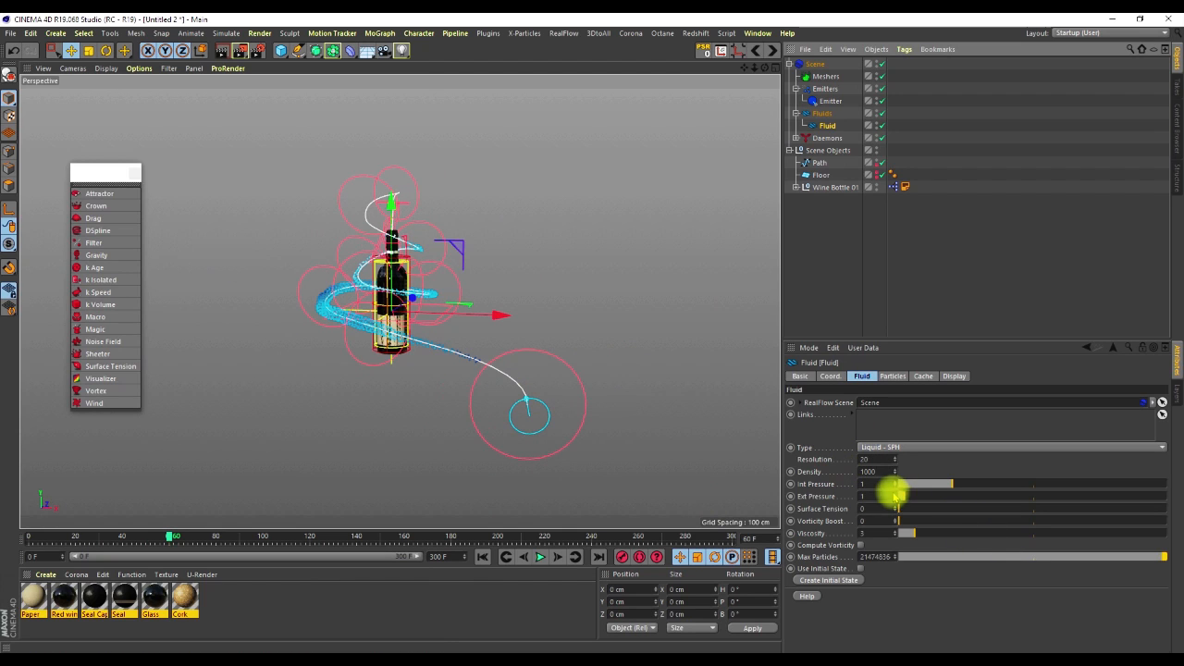
click(861, 508)
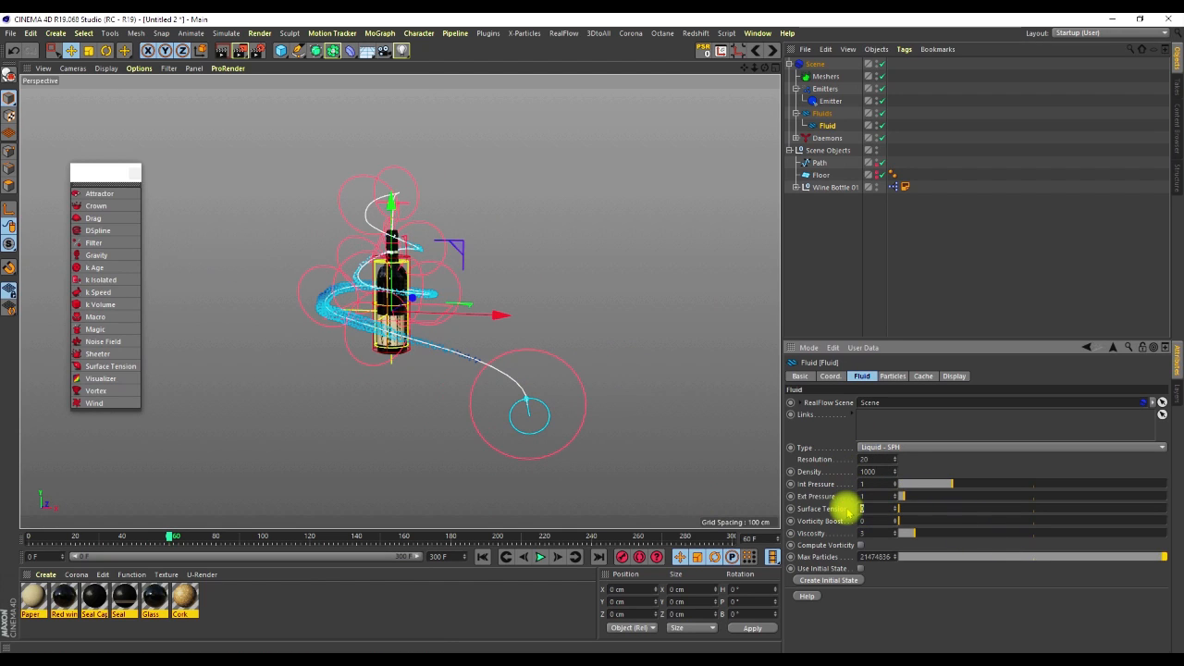
click(869, 457)
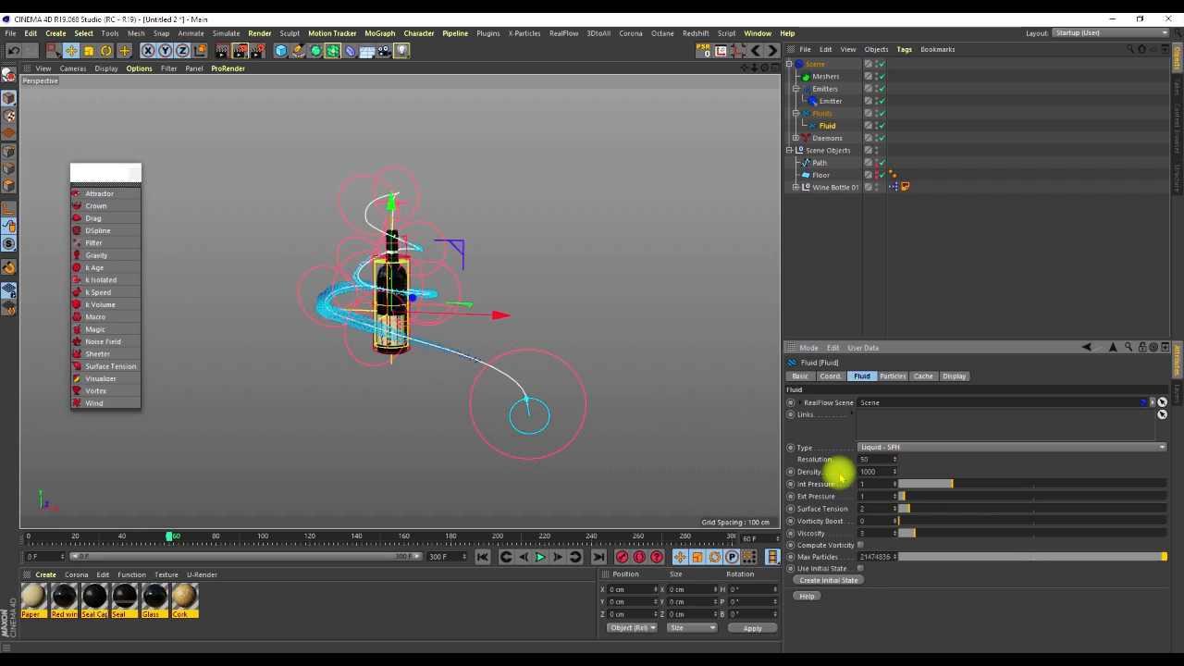
Step: Rerun the simulation from the start to about frame 65 and inspect the fluid around the bottle
click(482, 556)
click(538, 556)
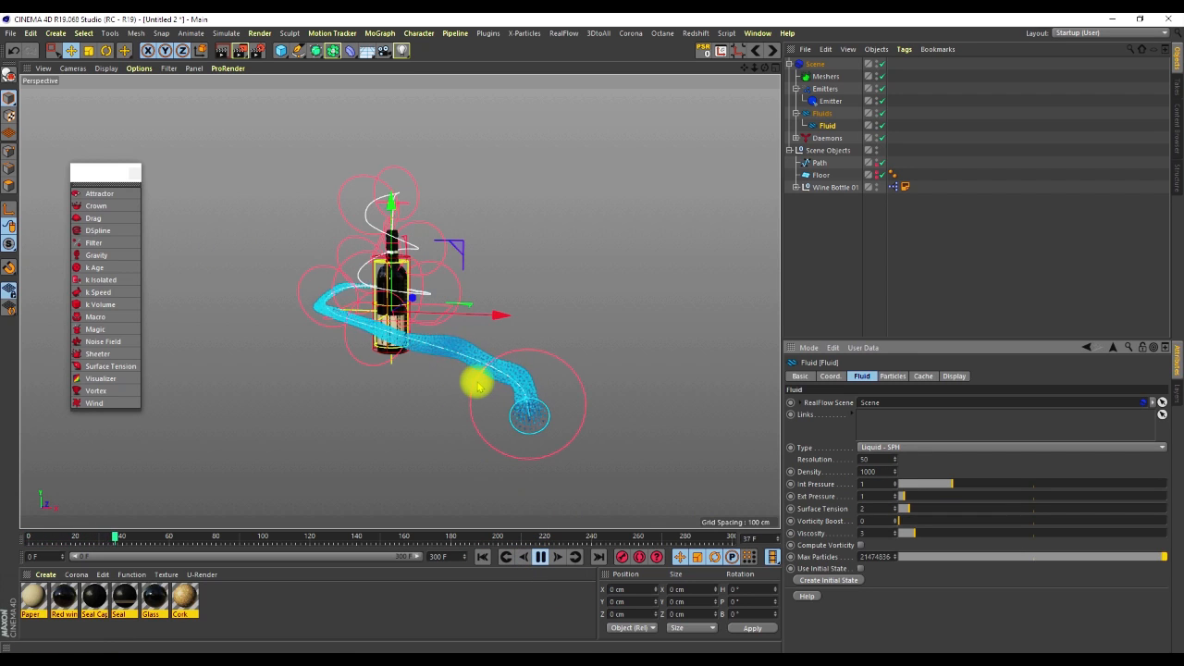
scroll(401, 274, up, 4)
alt+drag(396, 313, 446, 312)
click(540, 556)
Step: Set the Fluid's resolution to 100 and run the simulation from the start to about frame 162
click(875, 472)
click(874, 459)
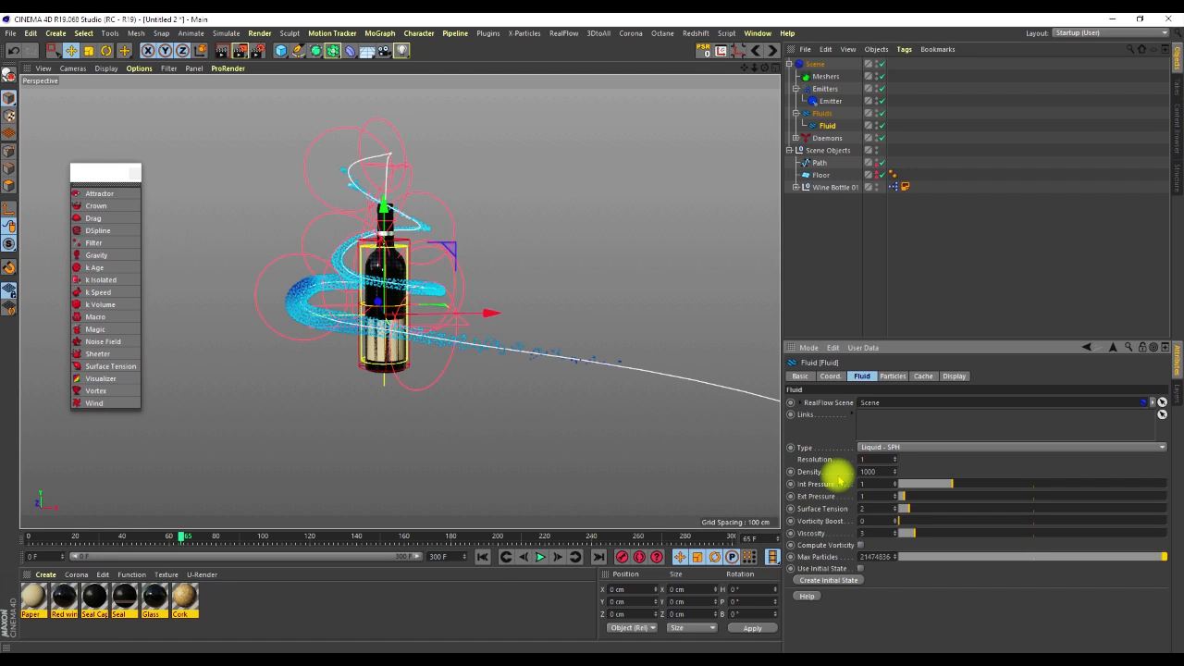
click(481, 555)
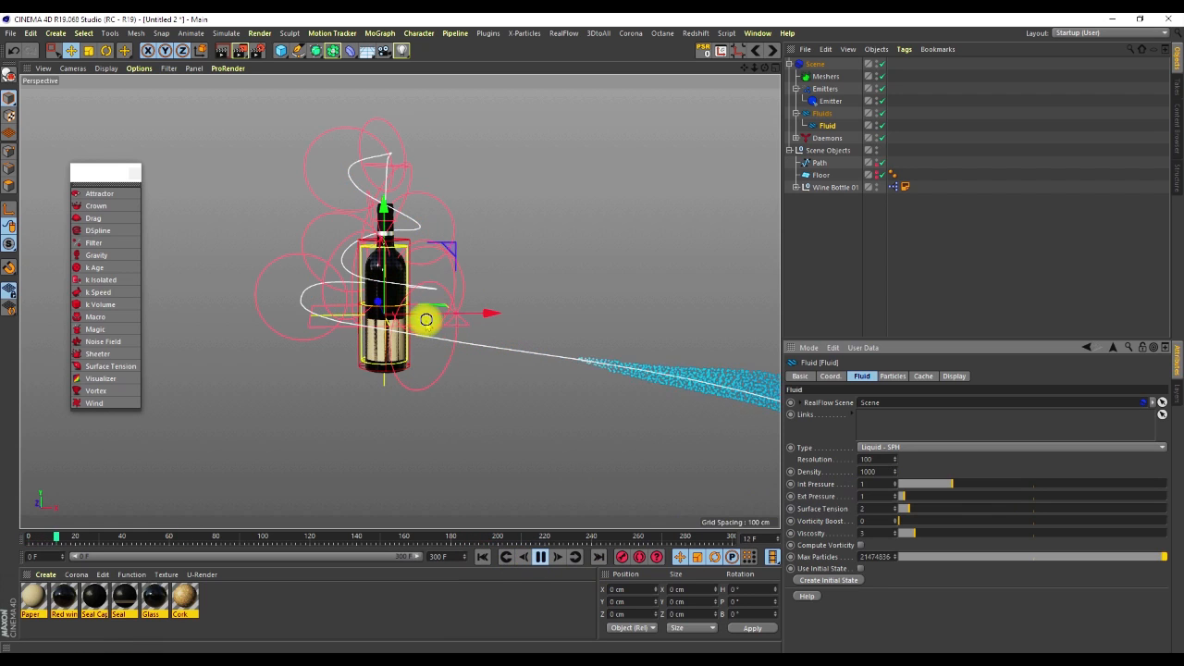
scroll(423, 325, down, 4)
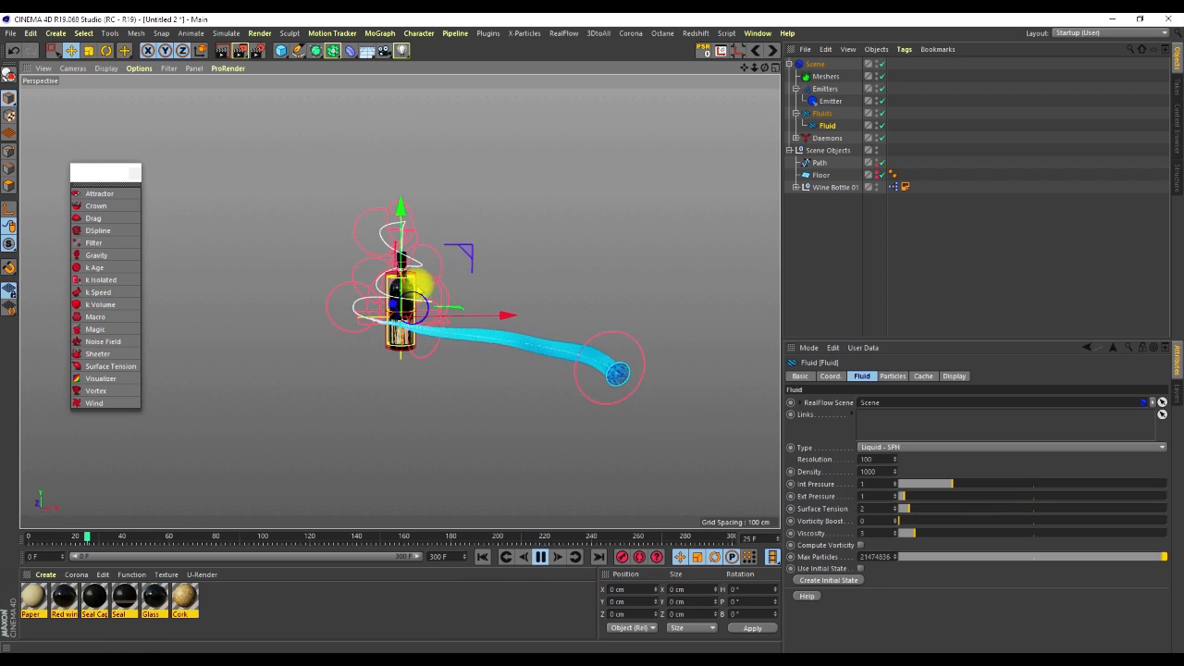
scroll(414, 302, up, 3)
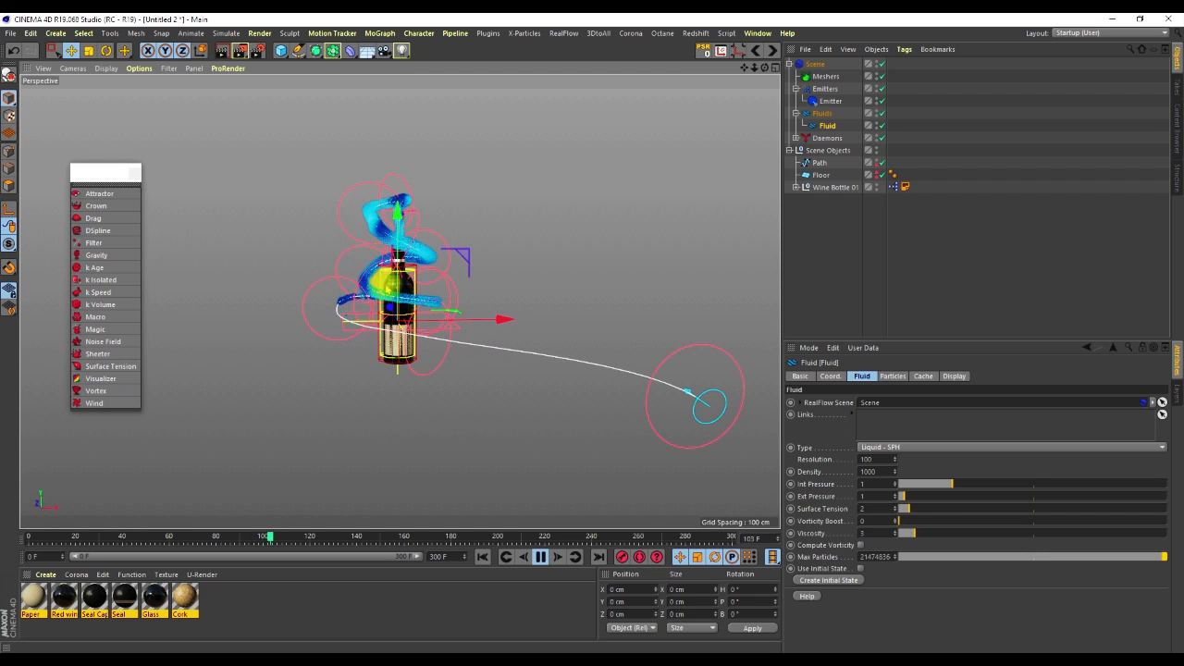
scroll(393, 274, up, 2)
alt+drag(350, 285, 388, 330)
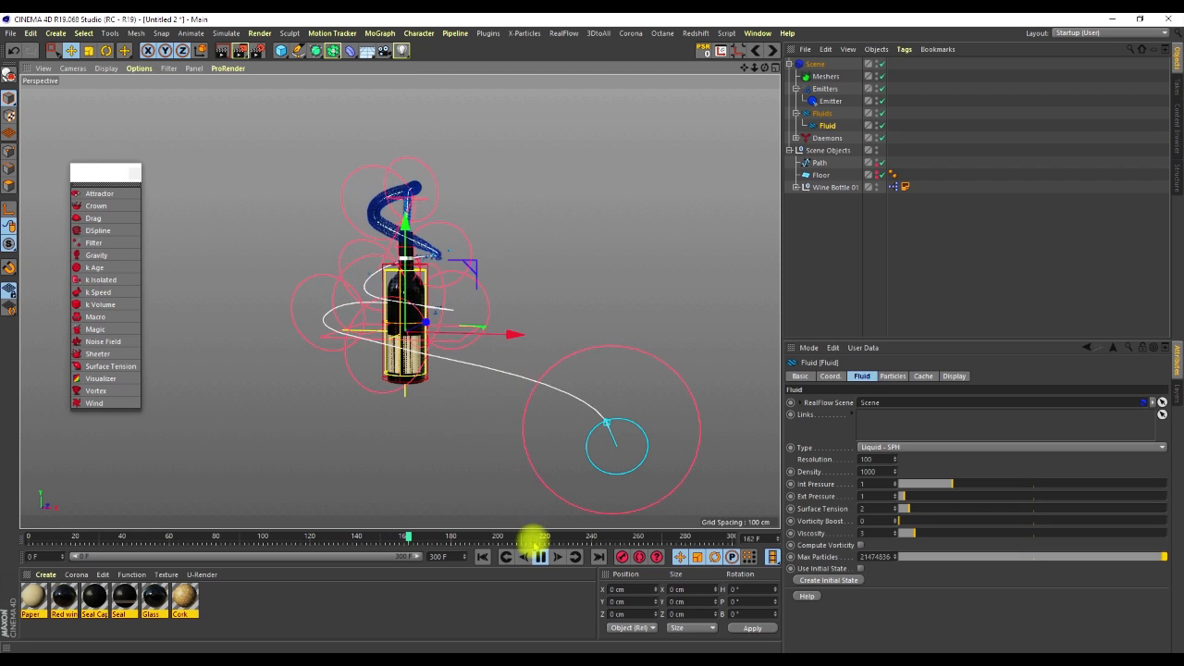
click(543, 556)
Step: At frame 0, set the Fluid's resolution to 150 and close the floating palette of daemons
click(482, 555)
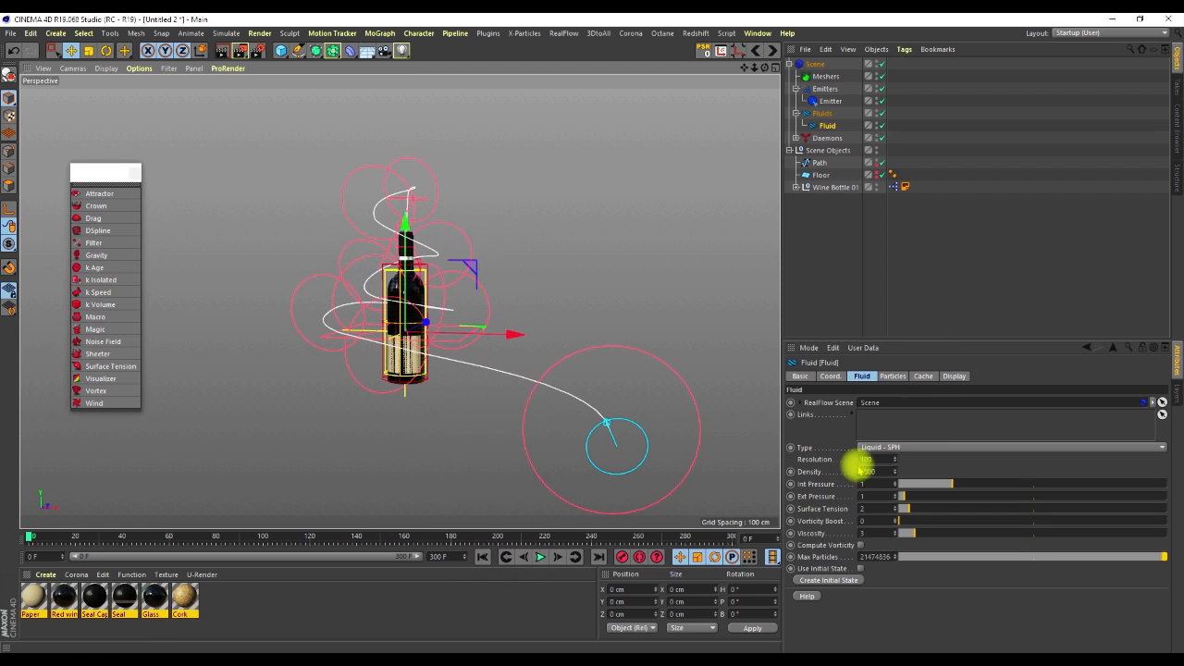
click(870, 459)
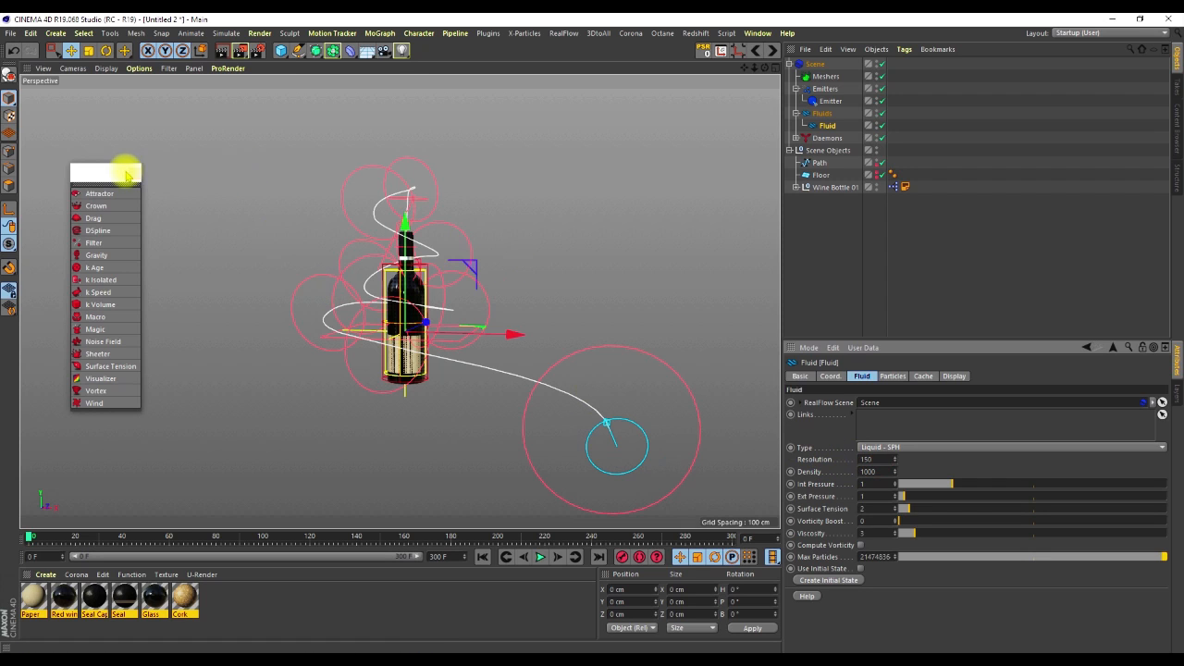
click(136, 175)
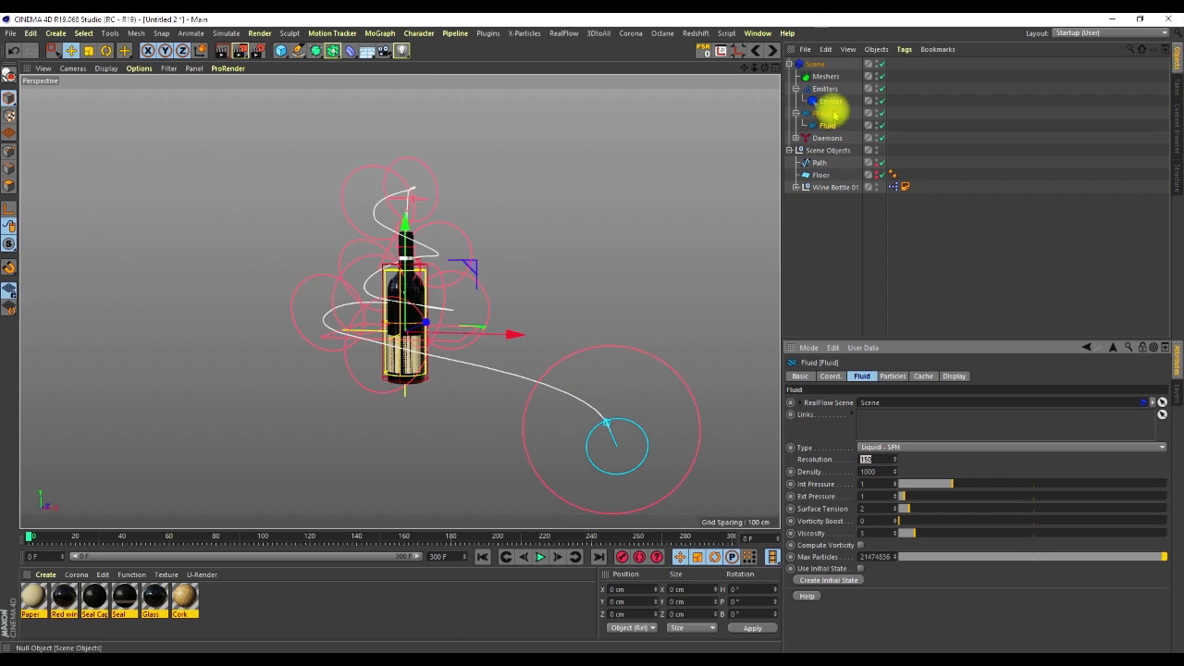
Step: In the RealFlow Scene's solver settings, disable Auto Params and set min substeps to 5 and max substeps to 300
click(818, 64)
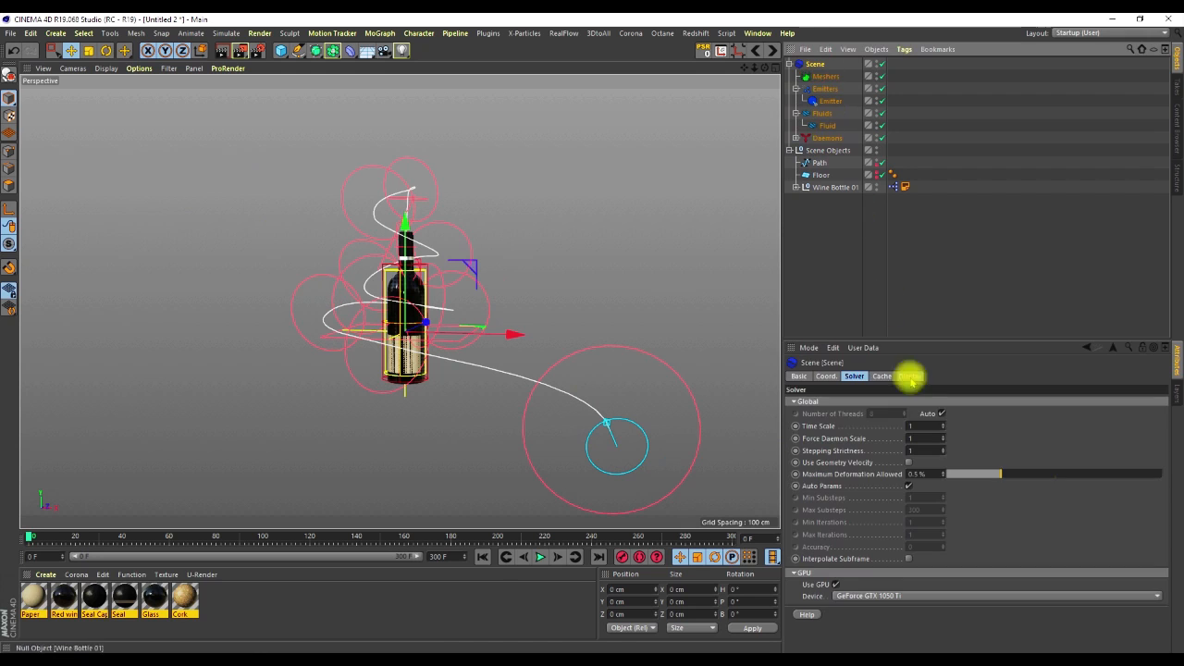
click(825, 377)
click(853, 376)
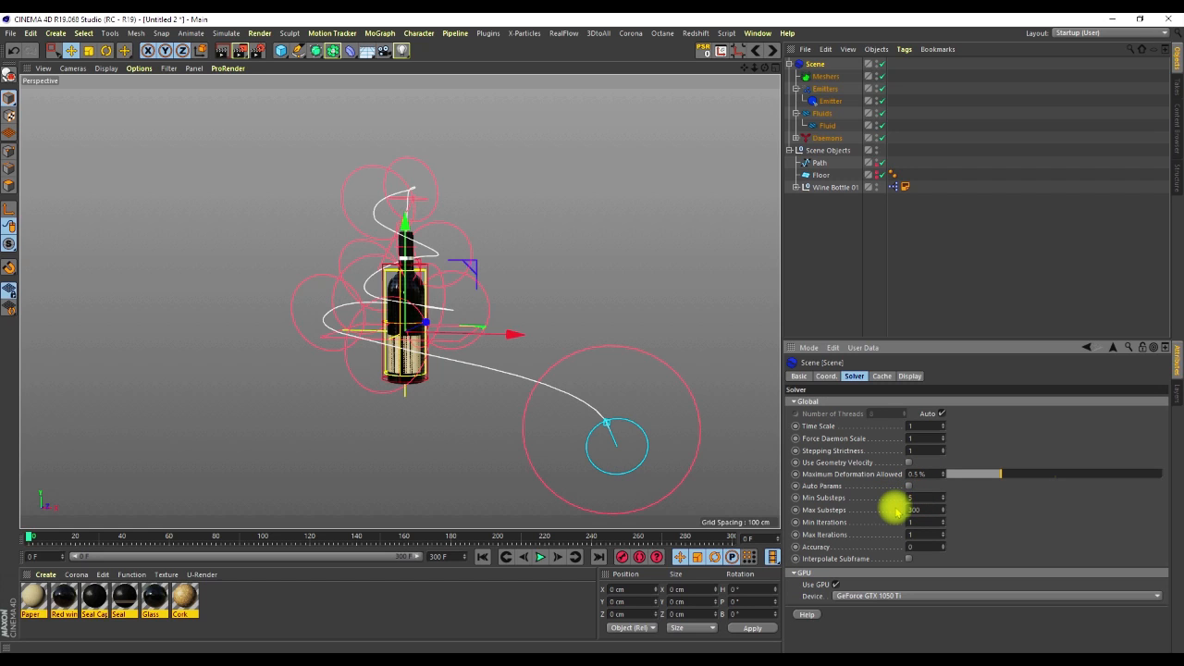
Step: Set the RealFlow Scene's Windows cache folder to the TUT DSPline folder inside realflow_cinema4d
click(881, 375)
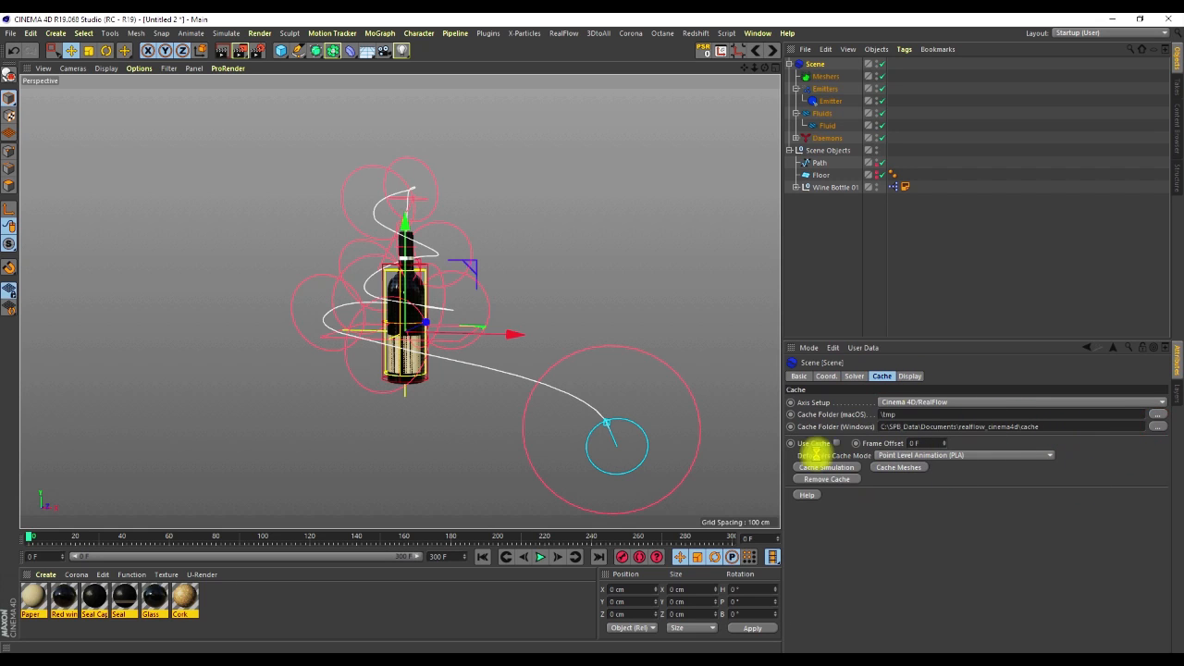
click(1157, 426)
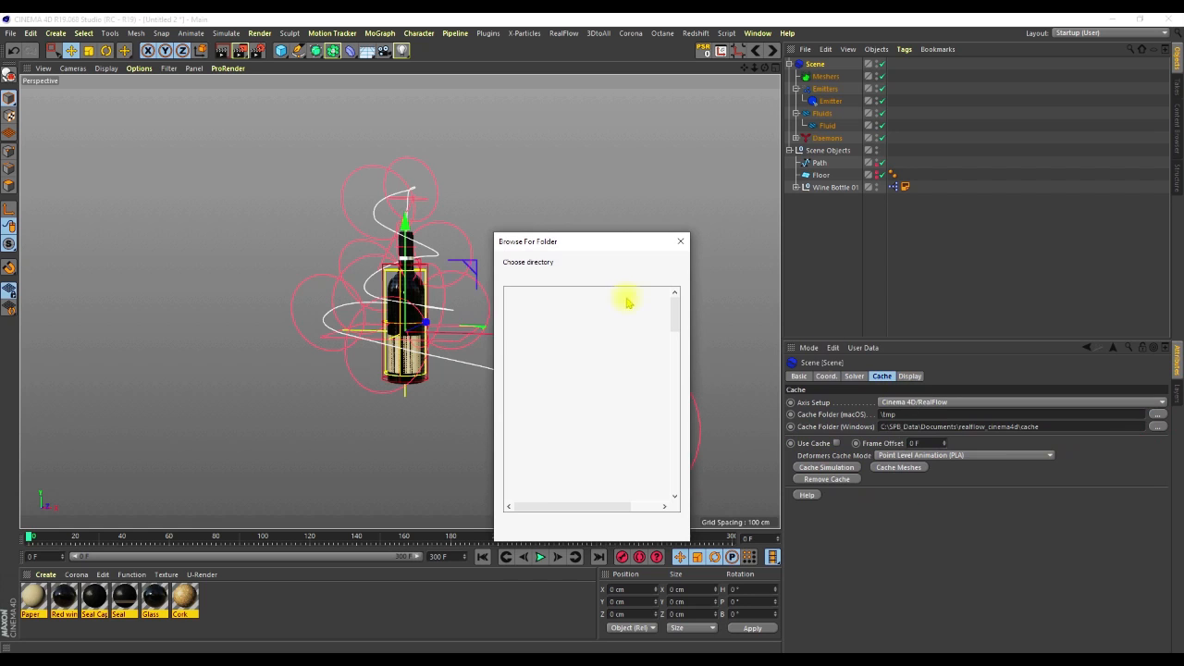
drag(674, 344, 673, 427)
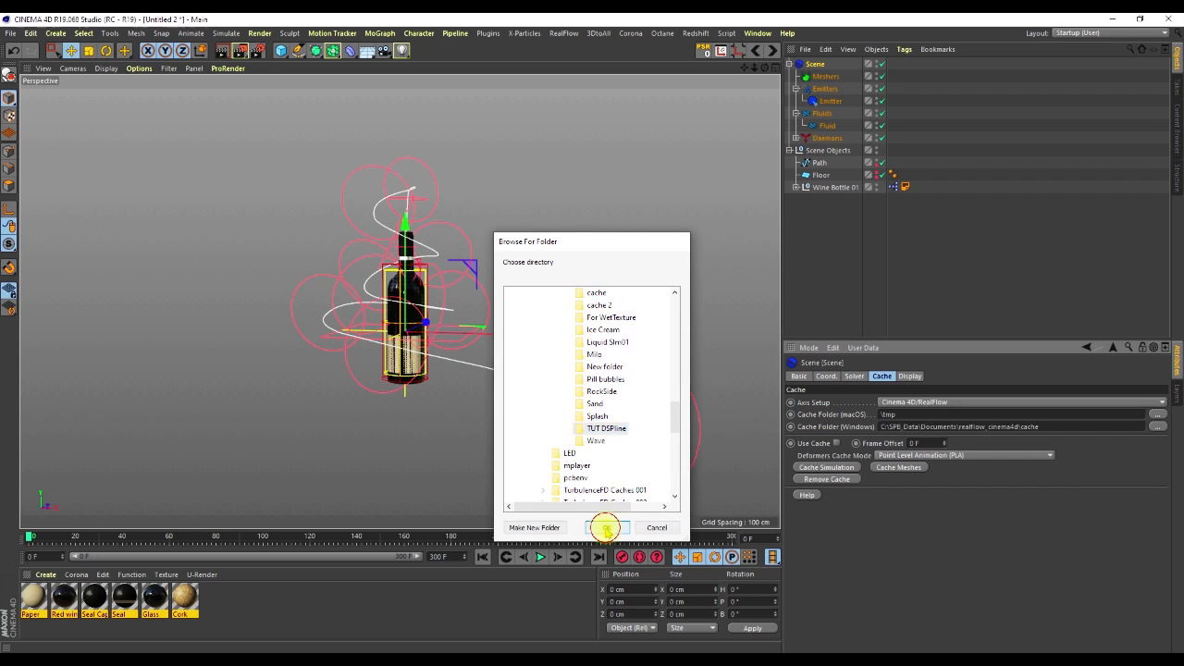
click(605, 528)
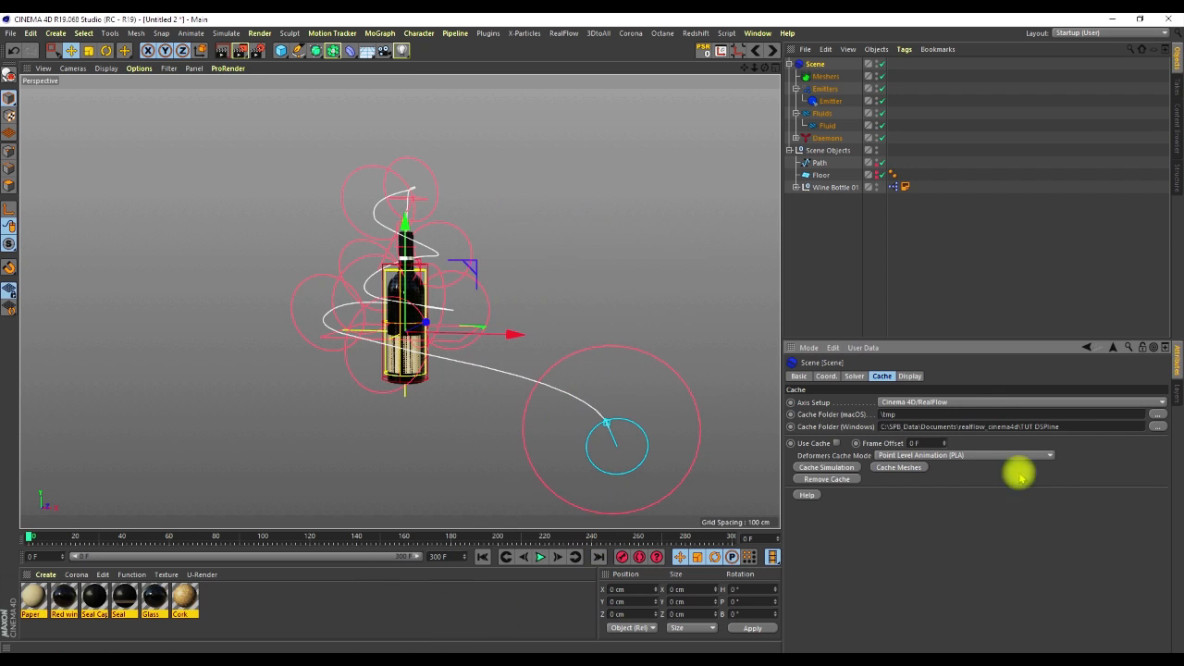
Step: Open the TUT DSPline cache folder in File Explorer, permanently delete all its old Fluid .abc files, and return to Cinema 4D
drag(1065, 427, 793, 433)
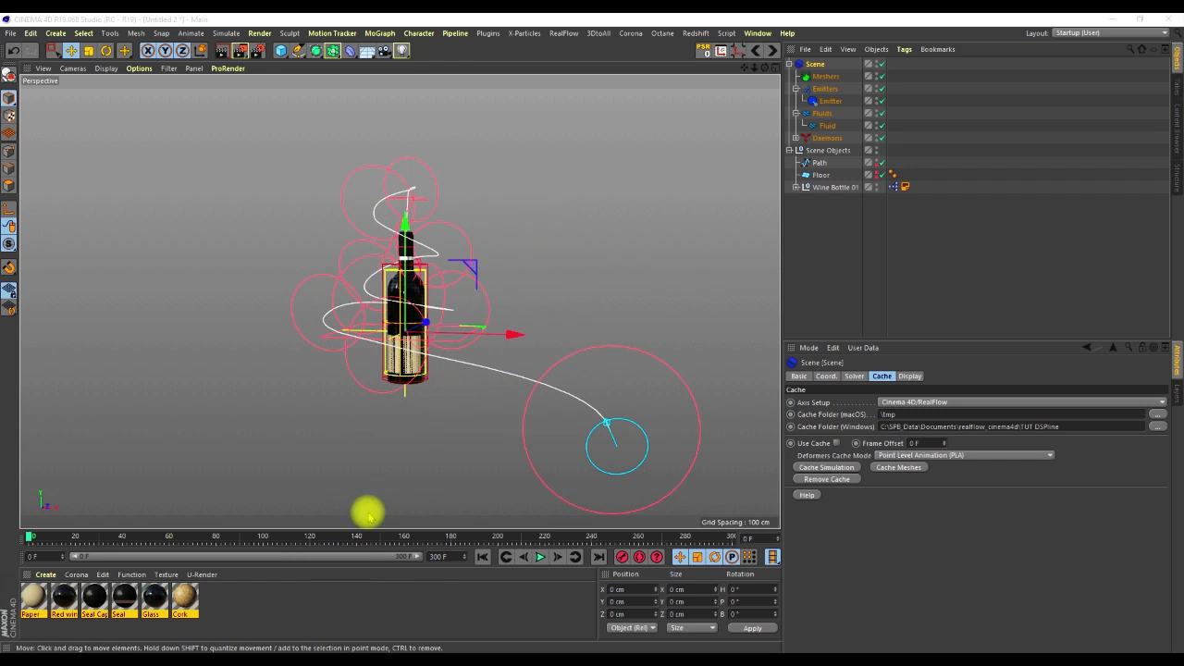
key(super+e)
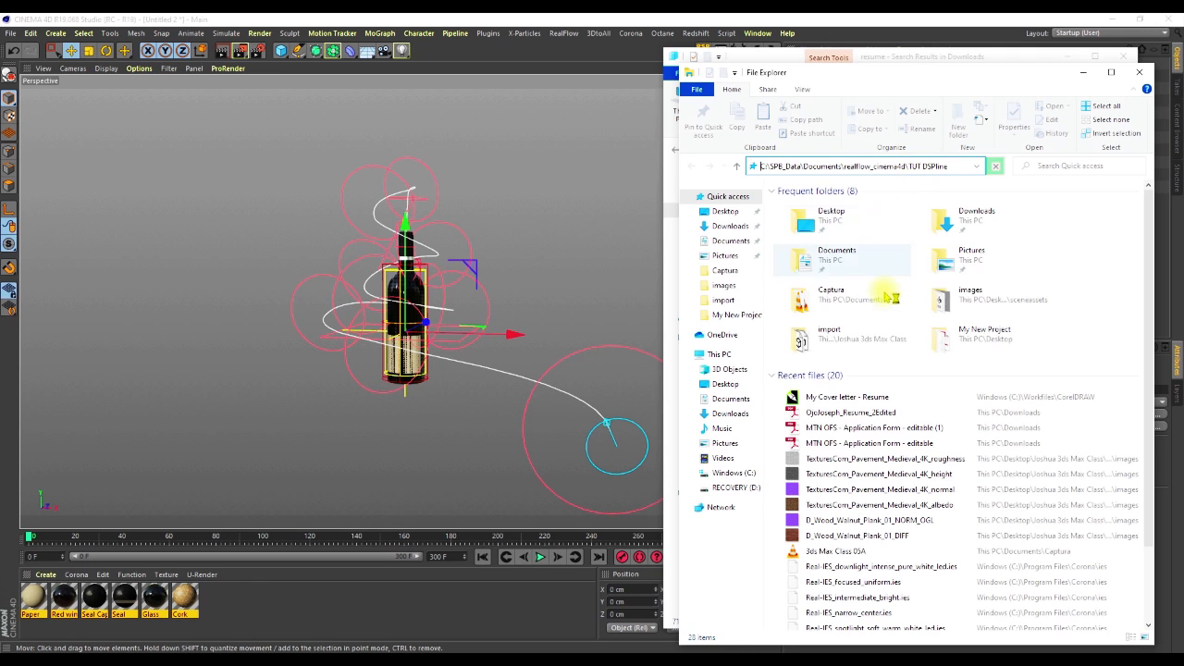
key(Return)
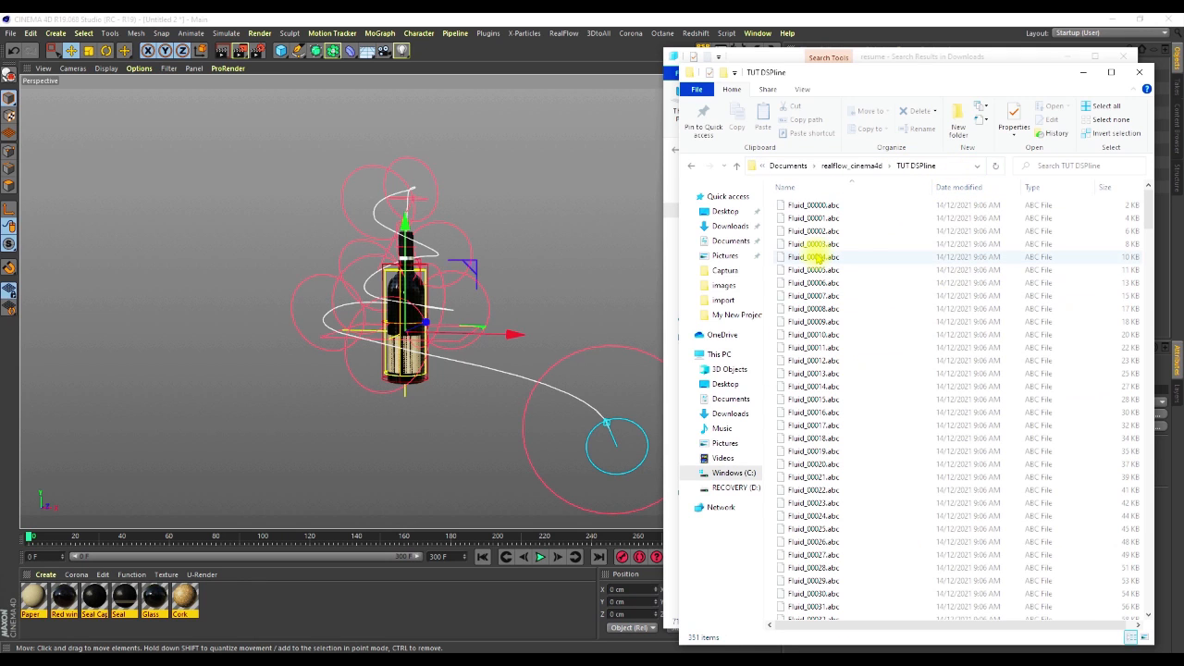
click(826, 231)
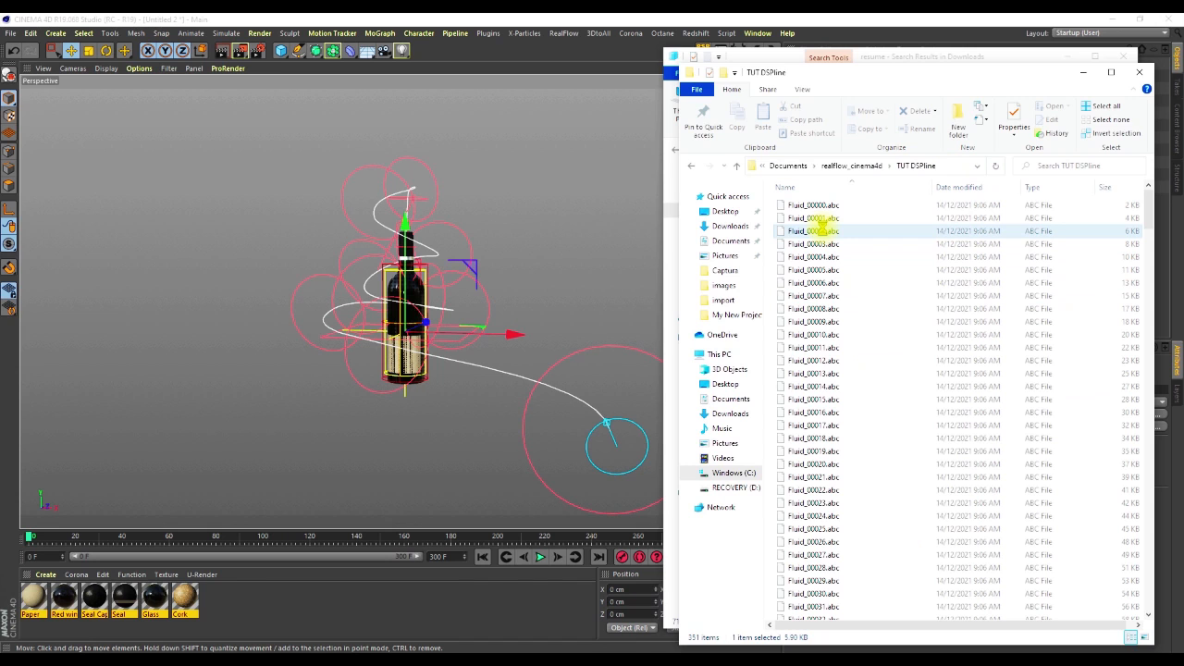
key(ctrl+a)
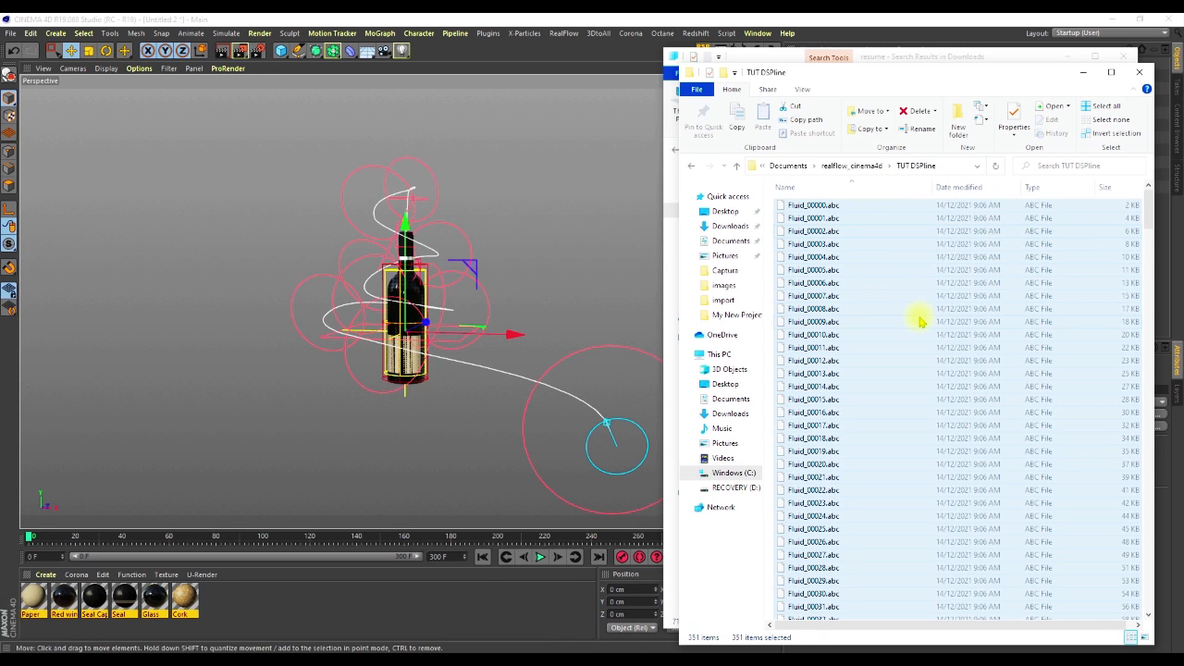
key(shift+Delete)
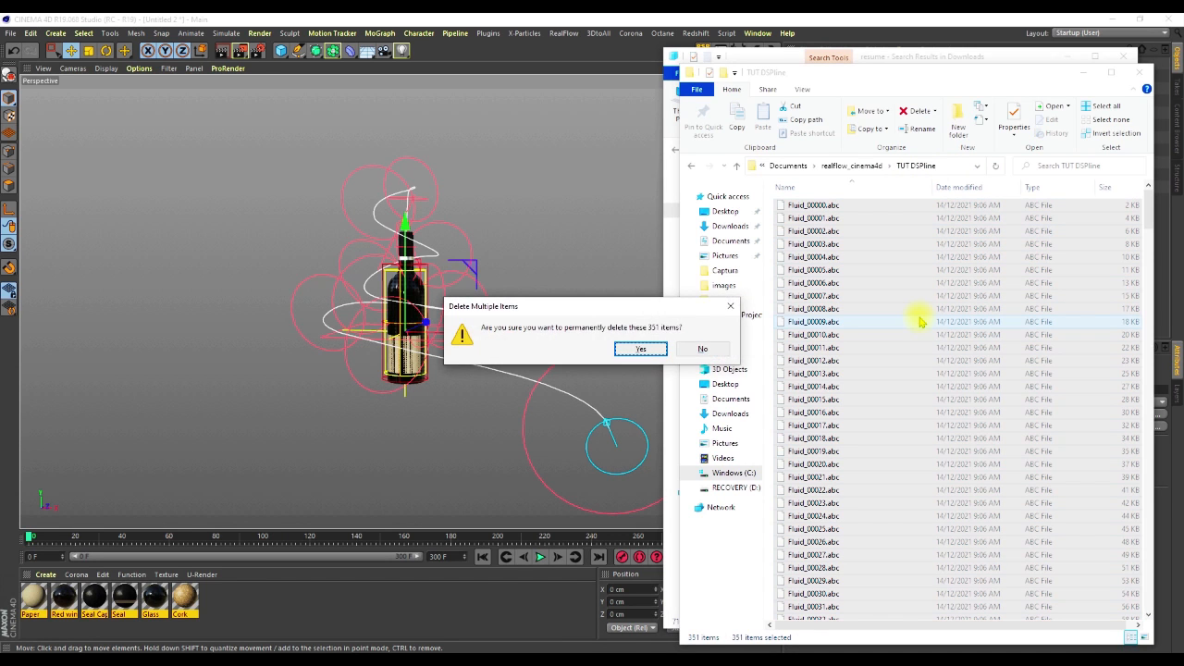
key(Return)
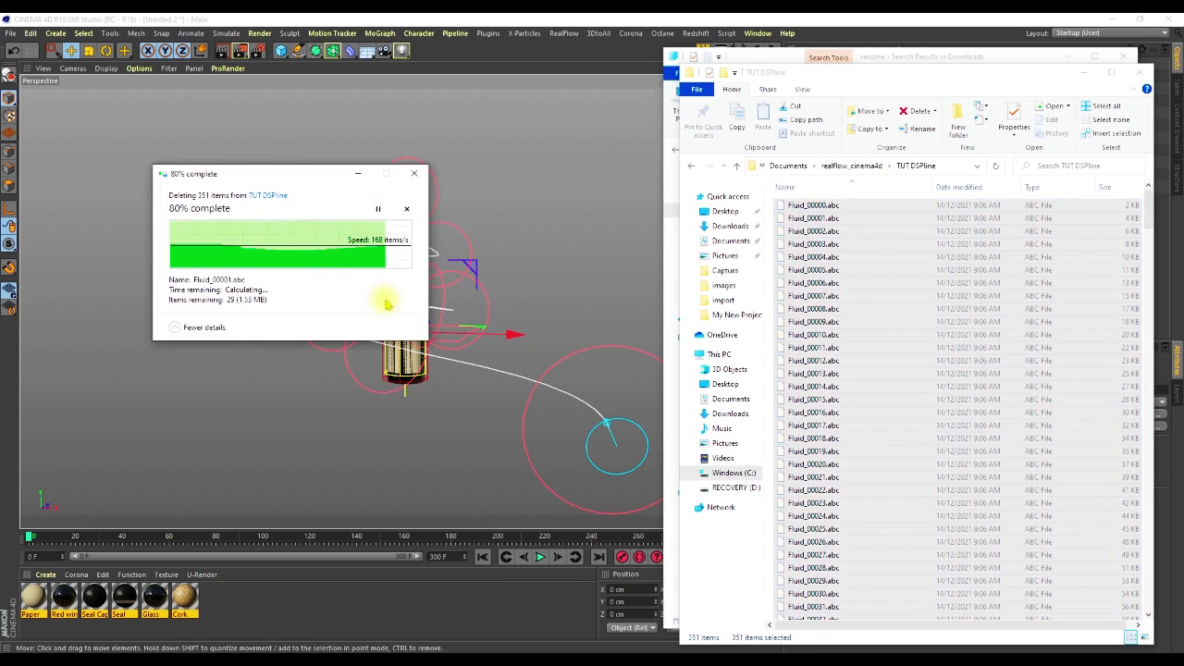
click(1134, 74)
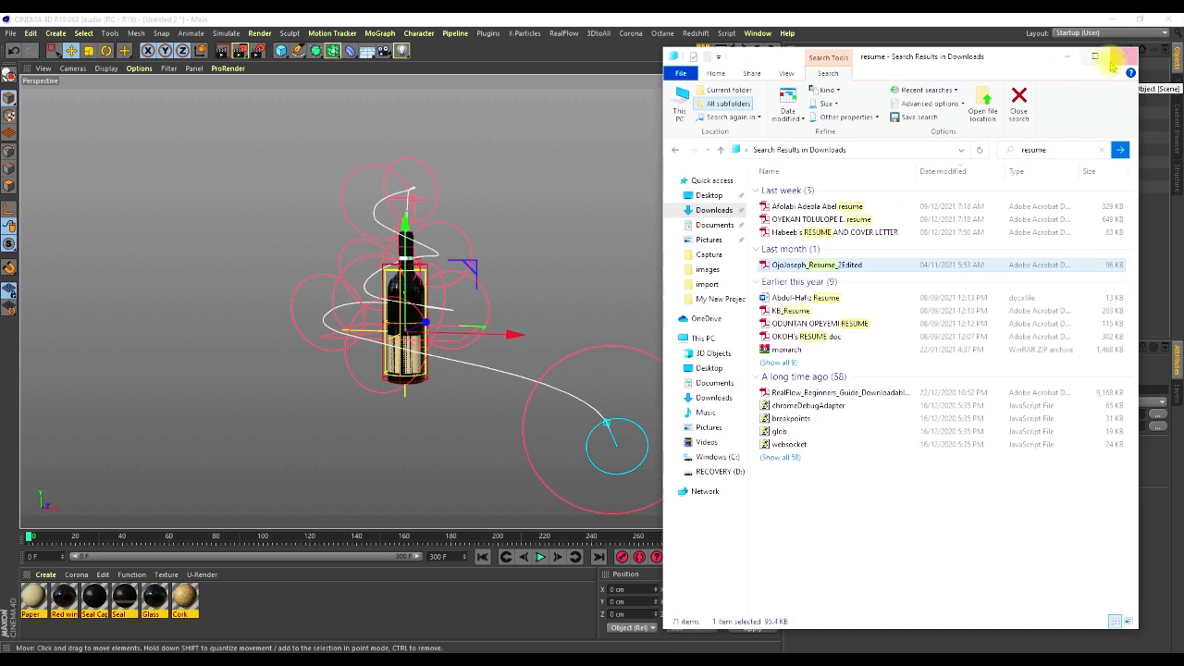
click(1062, 59)
Step: Cache the RealFlow Scene's simulation to disk and hide the Daemons in the viewport
click(830, 244)
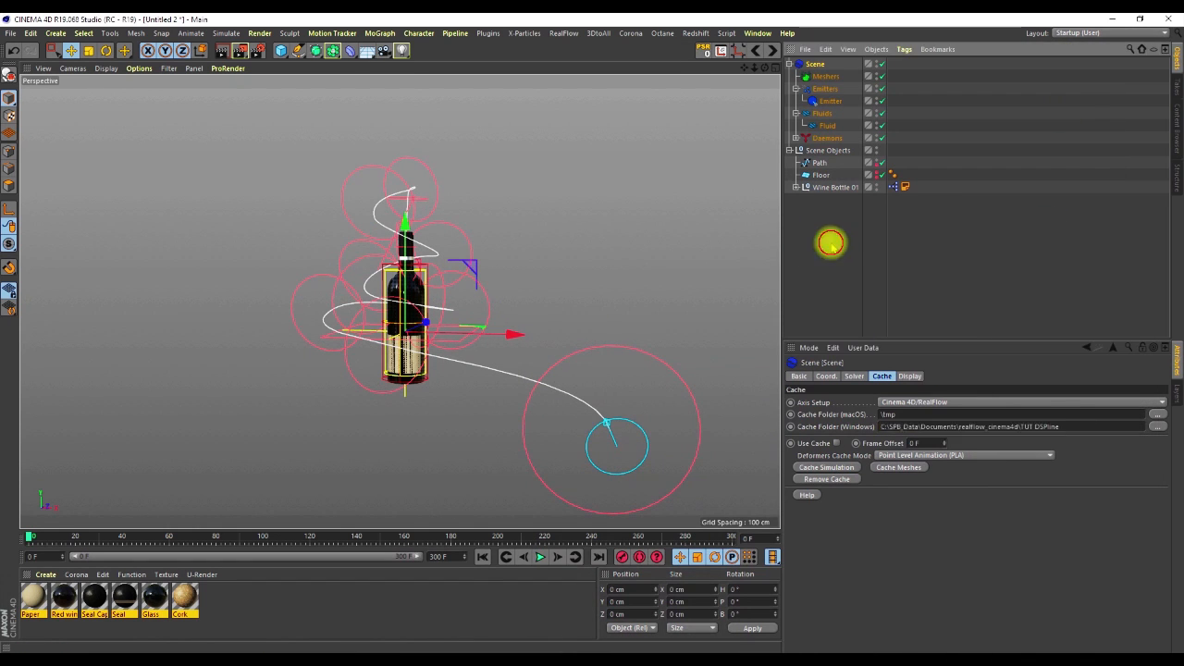
click(816, 64)
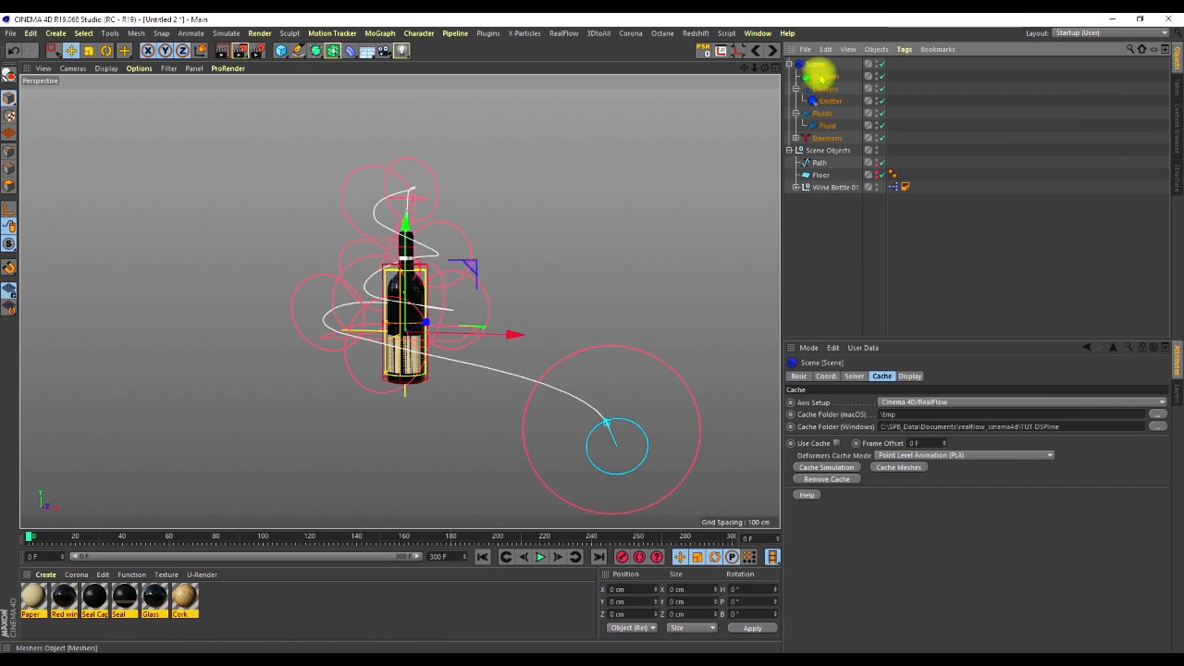
click(826, 467)
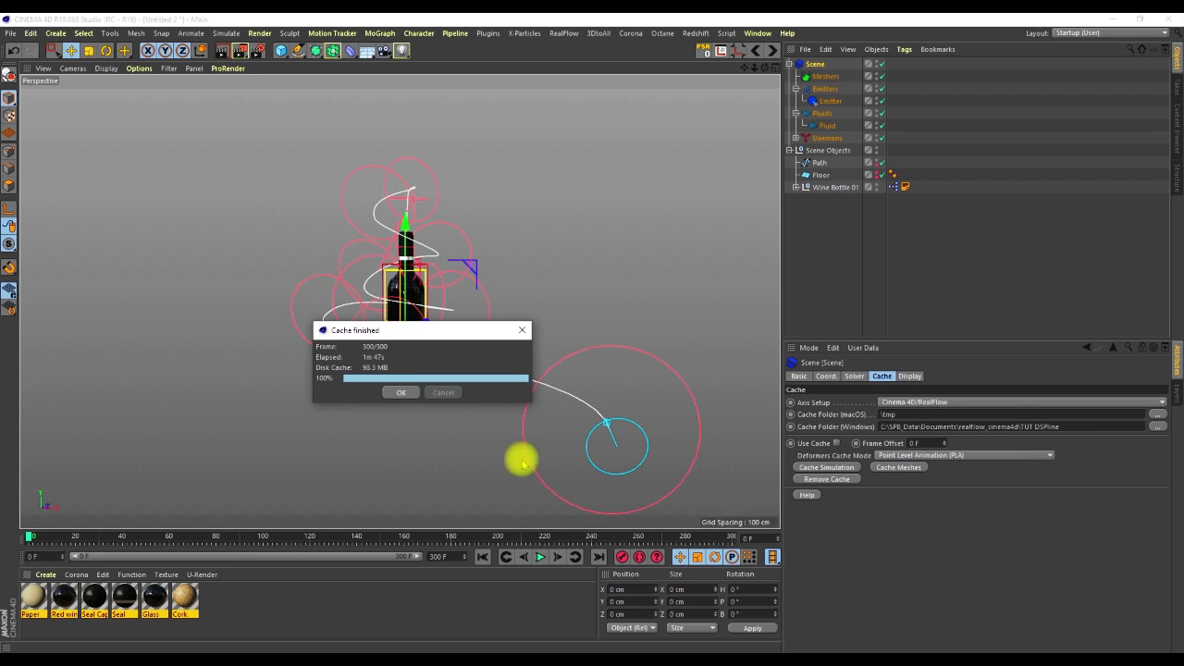
click(403, 393)
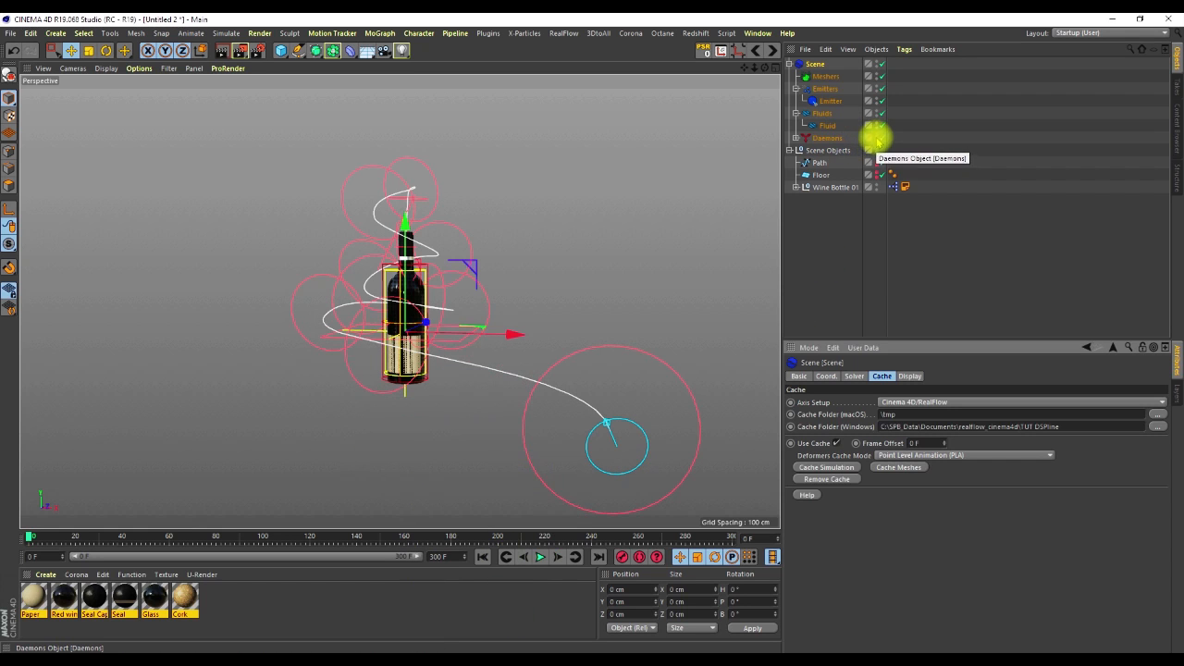
click(936, 174)
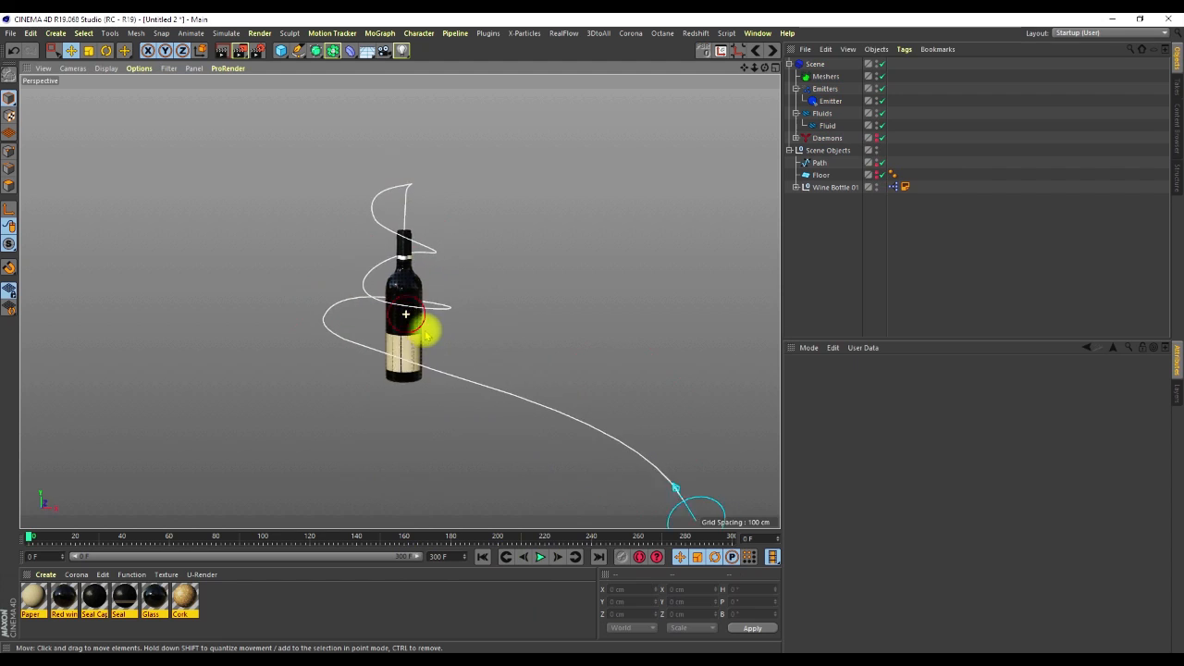
Step: Play back the cached simulation, inspect the fluid spiralling around the bottle from several angles, and stop at frame 84
click(540, 556)
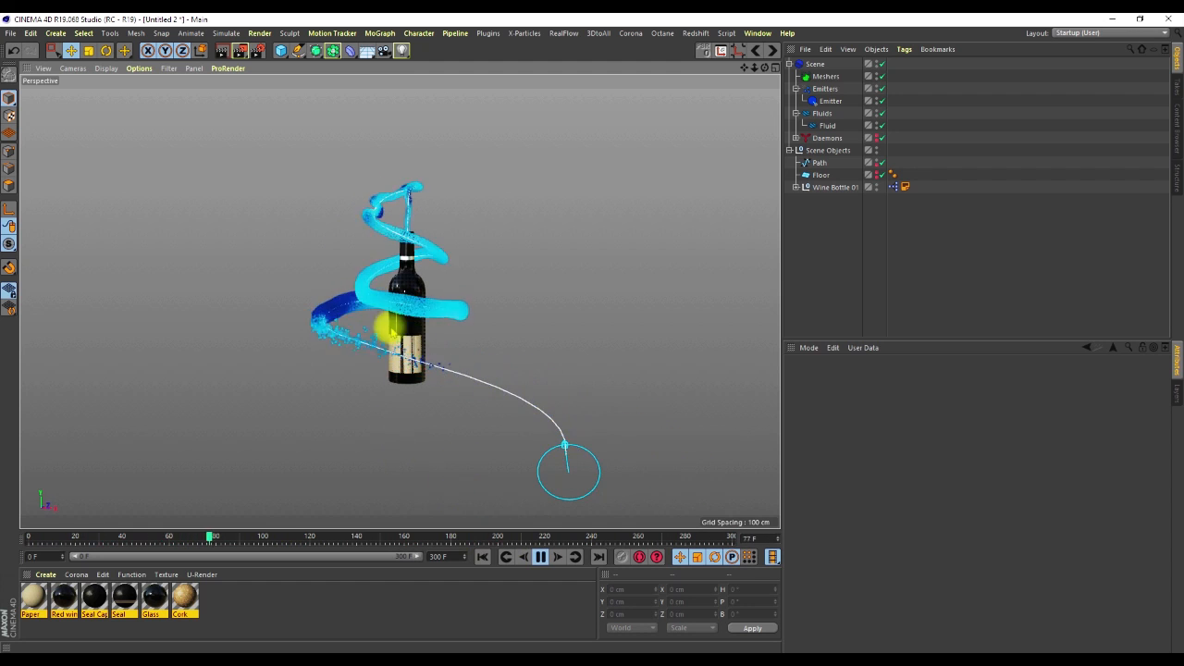
alt+right_drag(352, 352, 396, 268)
alt+drag(402, 317, 377, 291)
alt+right_drag(376, 292, 386, 315)
alt+drag(392, 279, 339, 296)
alt+right_drag(339, 296, 333, 306)
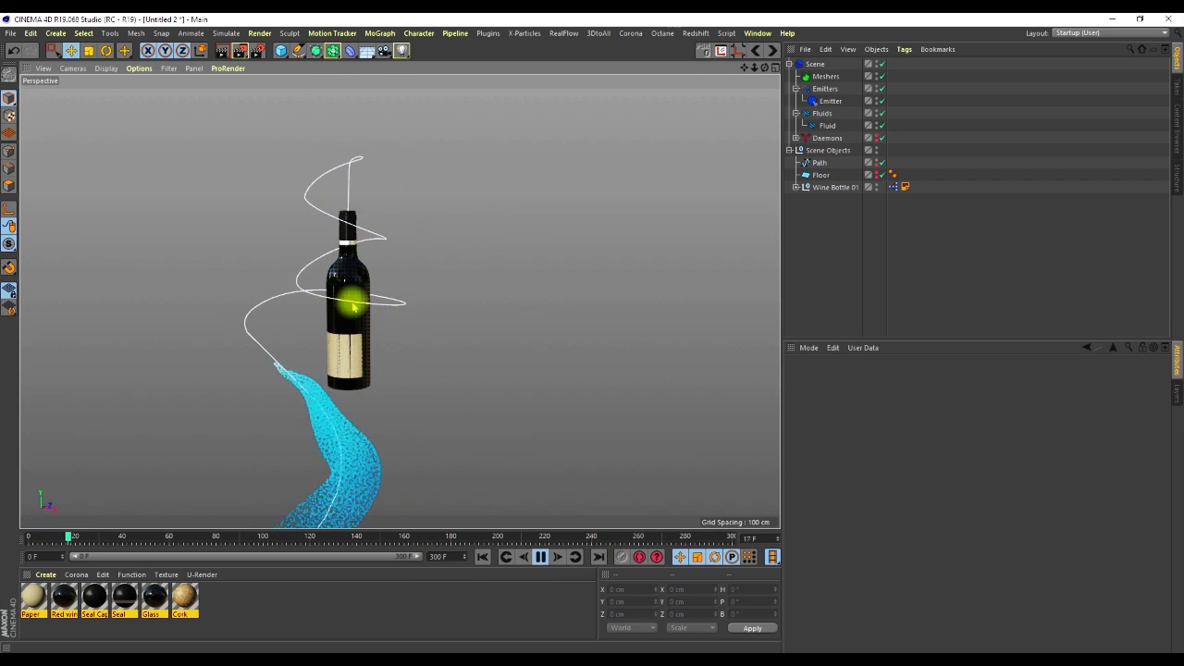
alt+drag(356, 334, 354, 315)
alt+right_drag(354, 315, 344, 337)
mouse_move(344, 336)
alt+mouse_down()
mouse_move(339, 320)
mouse_move(364, 330)
alt+mouse_up()
mouse_move(349, 306)
alt+right_down()
mouse_move(349, 252)
mouse_move(348, 297)
alt+right_up()
alt+drag(348, 297, 357, 292)
click(540, 557)
drag(511, 534, 216, 534)
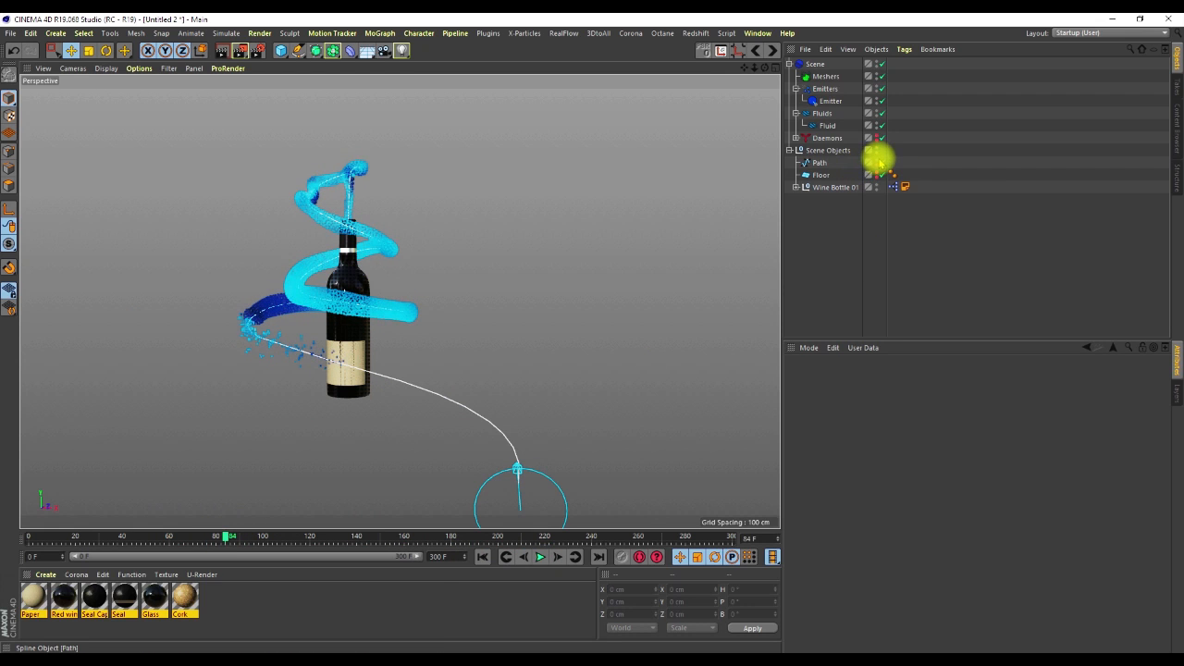
Step: Hide the Path spline and the Emitter in the viewport and go to frame 67
click(876, 160)
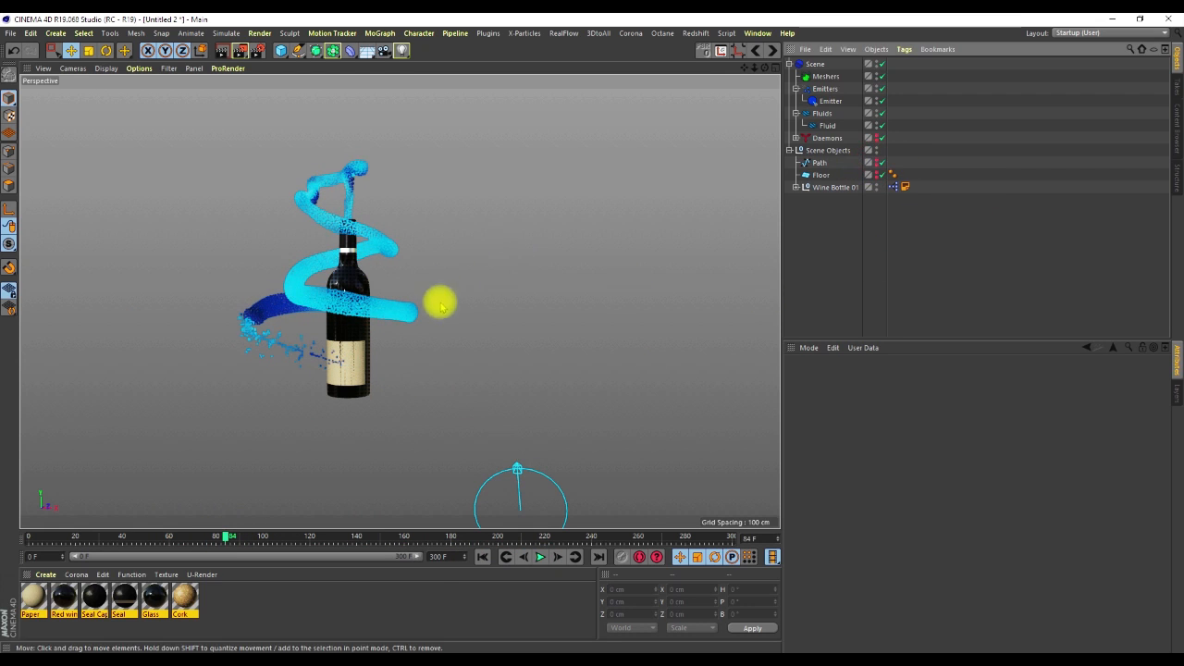
click(875, 100)
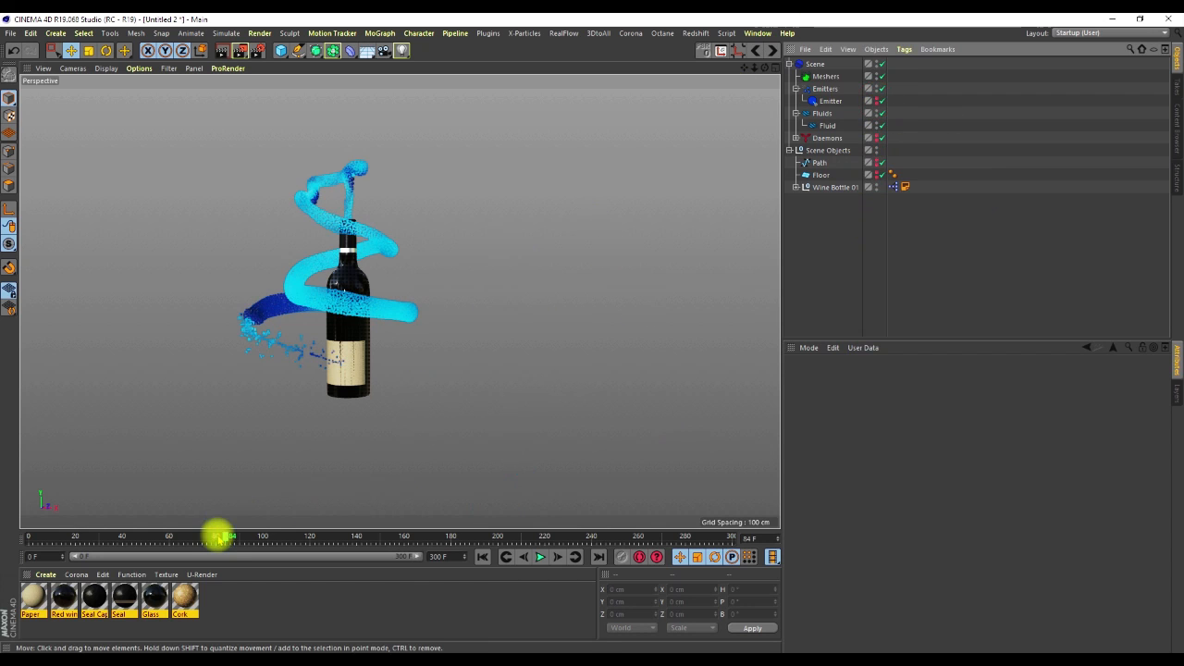
drag(222, 536, 185, 537)
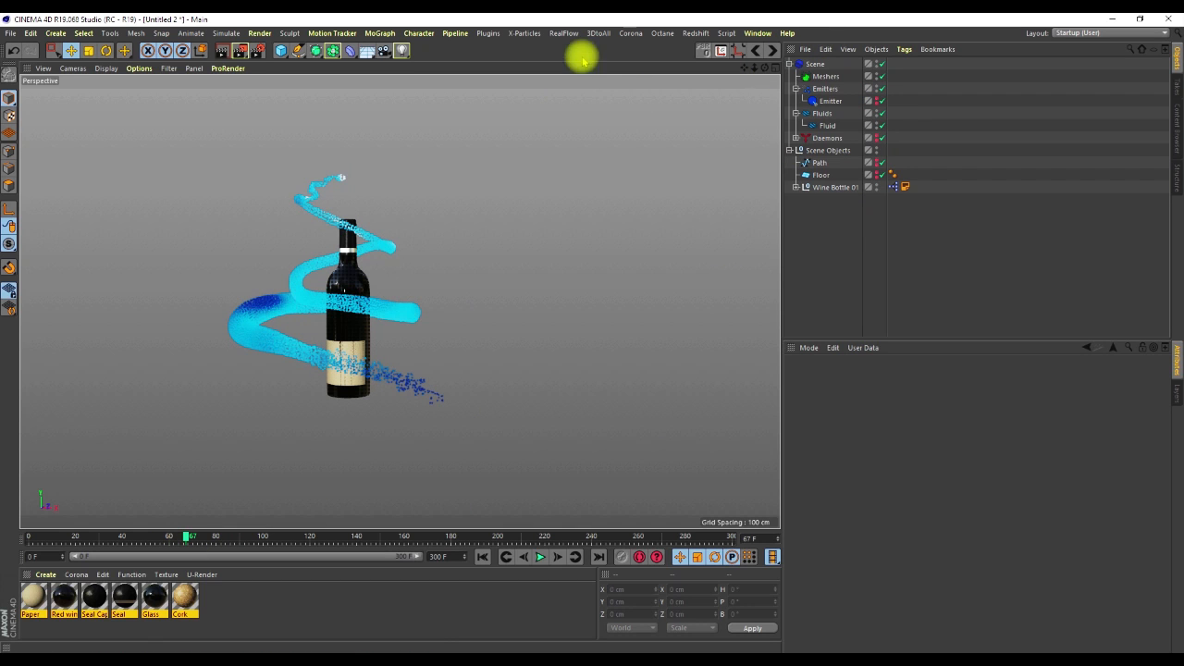
Step: Add a RealFlow Mesher with Quads topology, Low-Medium resolution and a 4 cm radius, and build the mesh
click(562, 32)
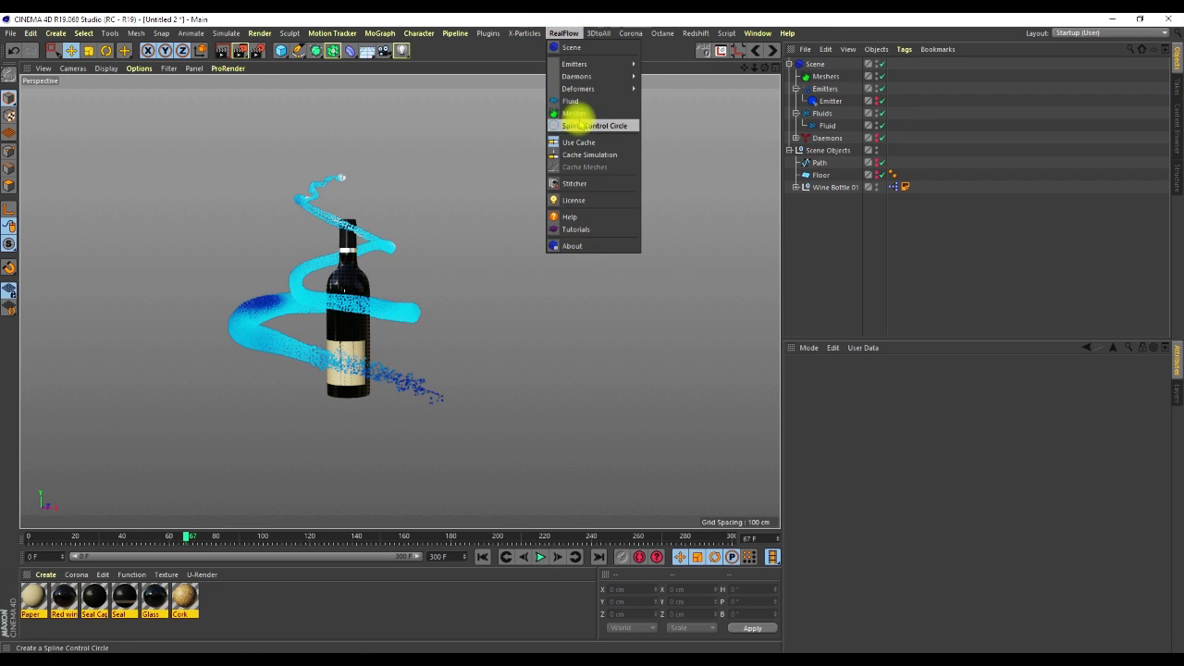
click(576, 119)
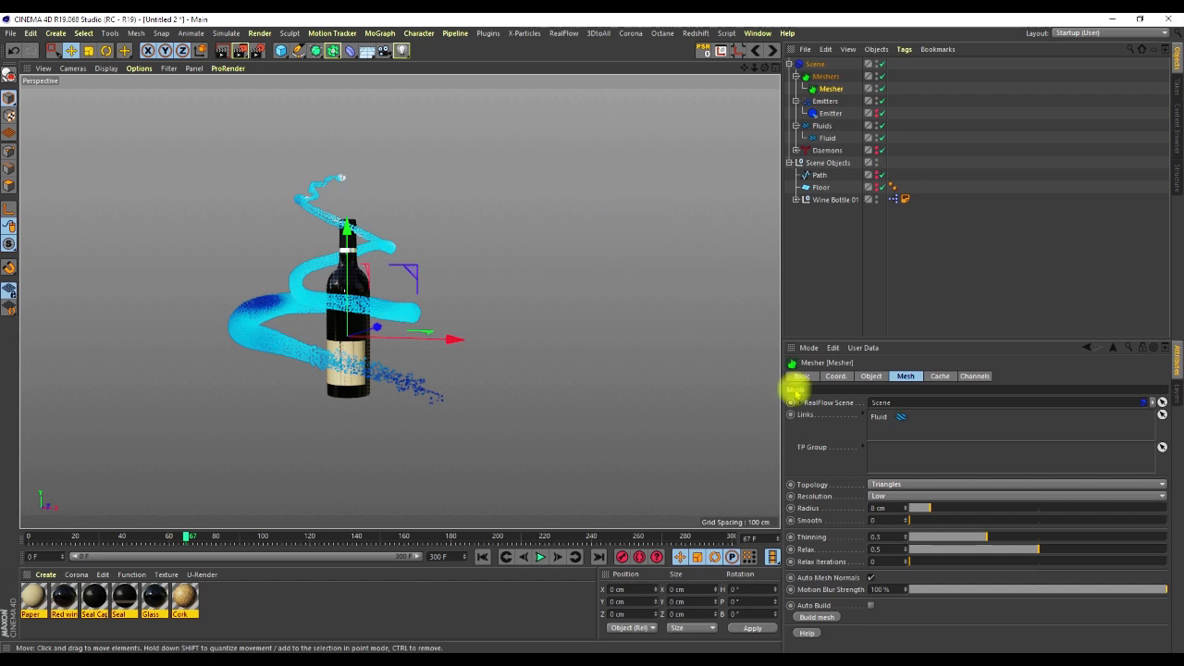
click(892, 484)
click(885, 497)
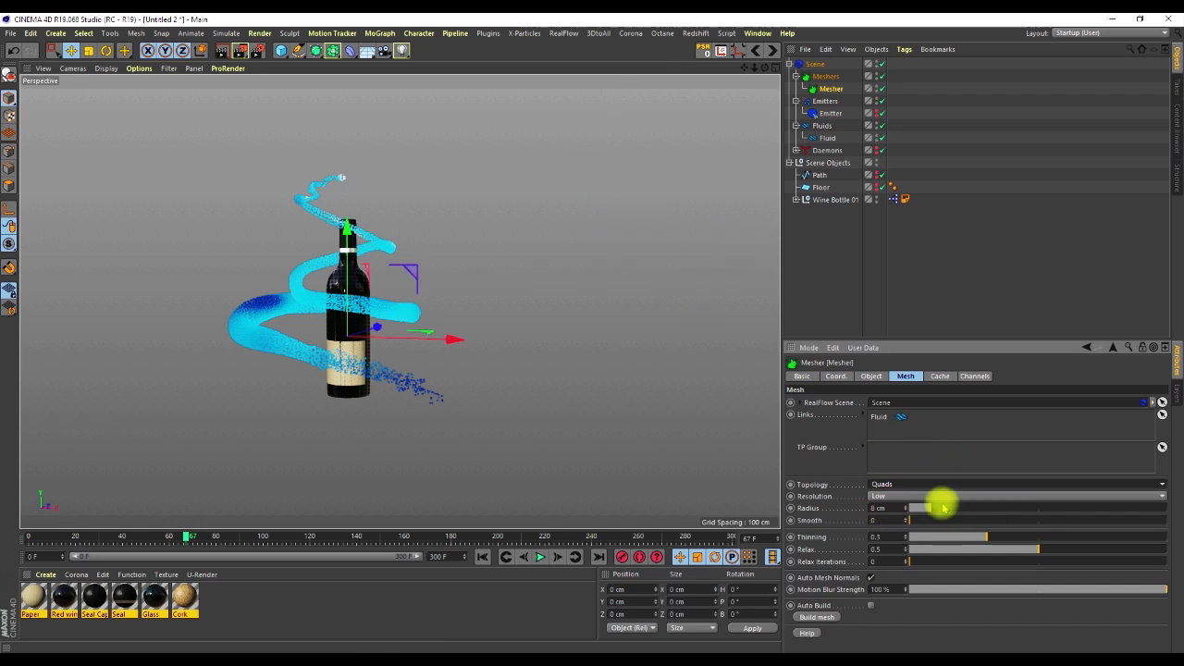
click(899, 497)
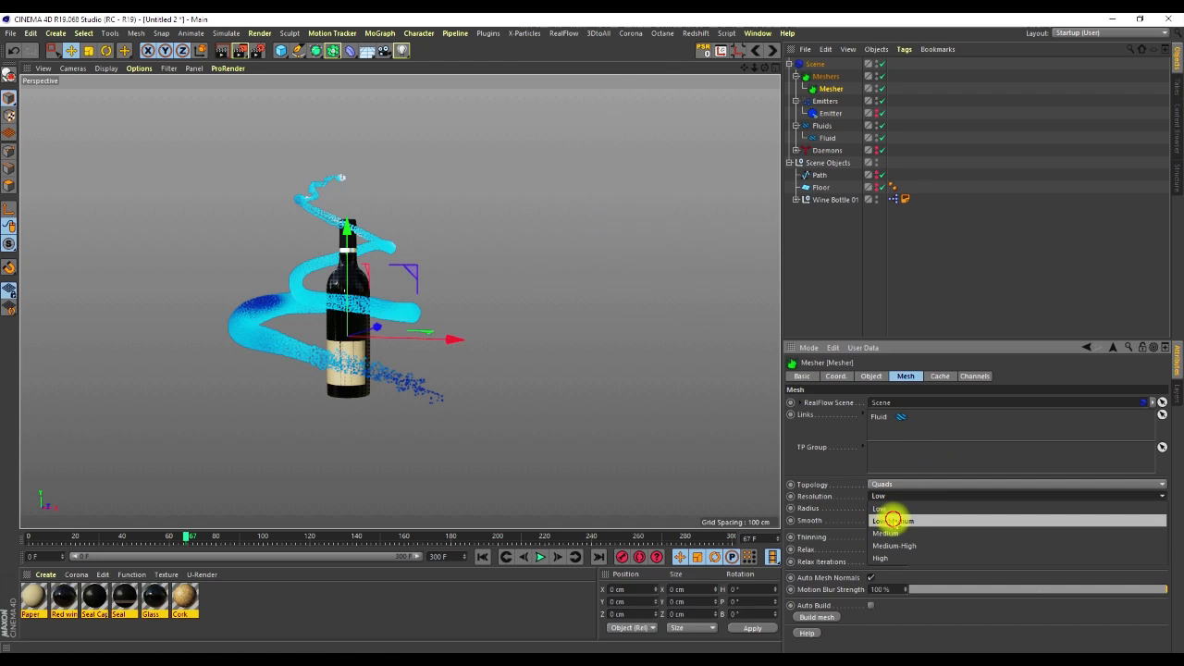
click(893, 521)
click(880, 509)
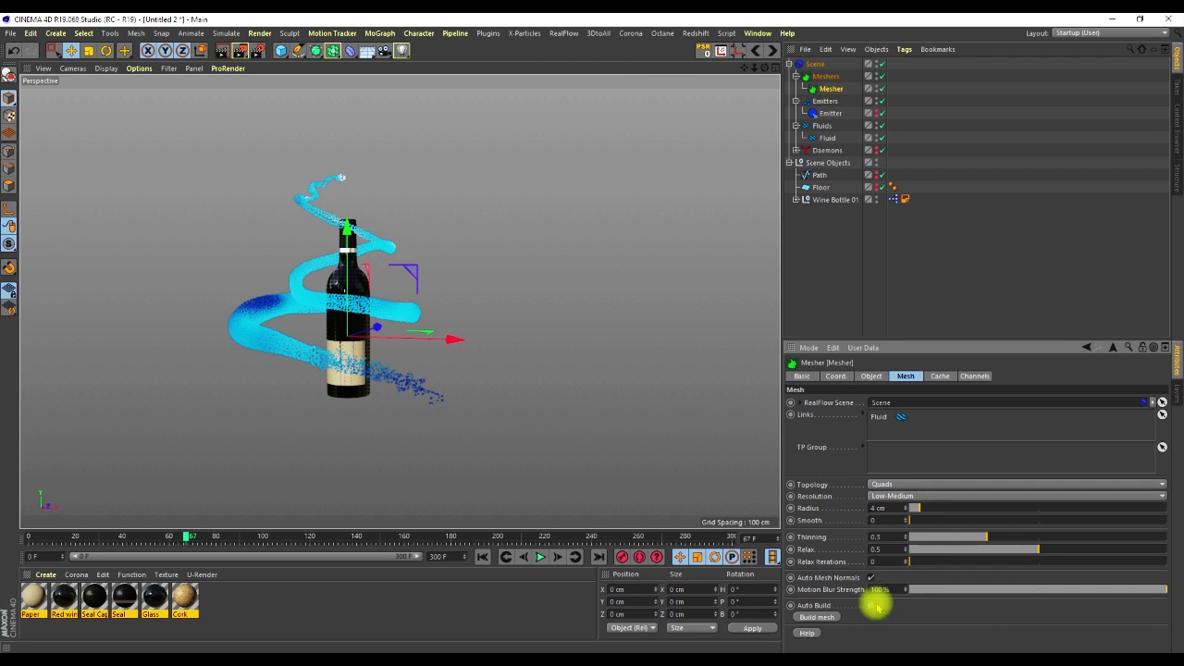
click(817, 616)
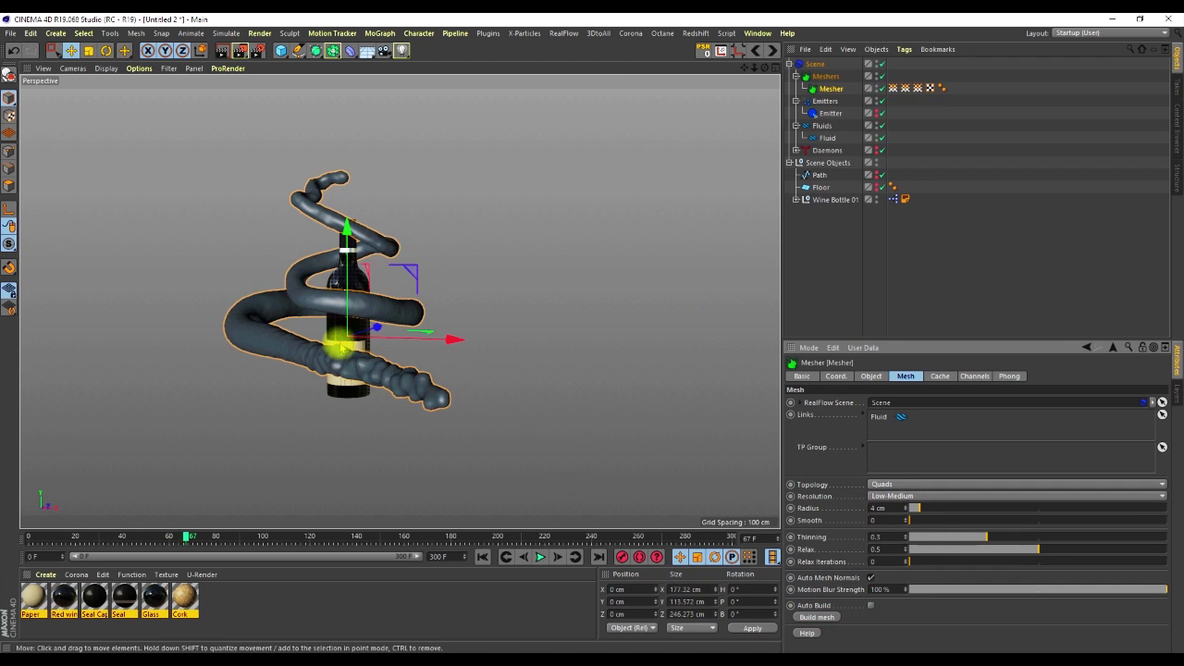
Step: Set the Mesher's resolution to Medium and rebuild the fluid mesh
click(343, 334)
alt+drag(389, 334, 384, 374)
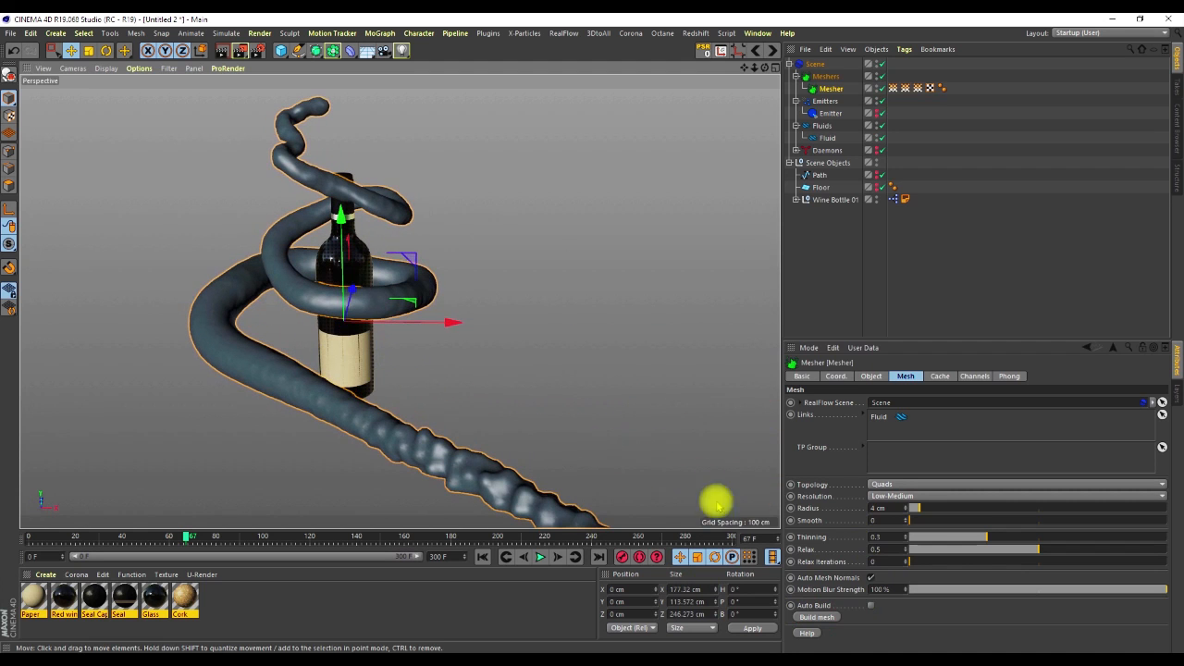
click(890, 497)
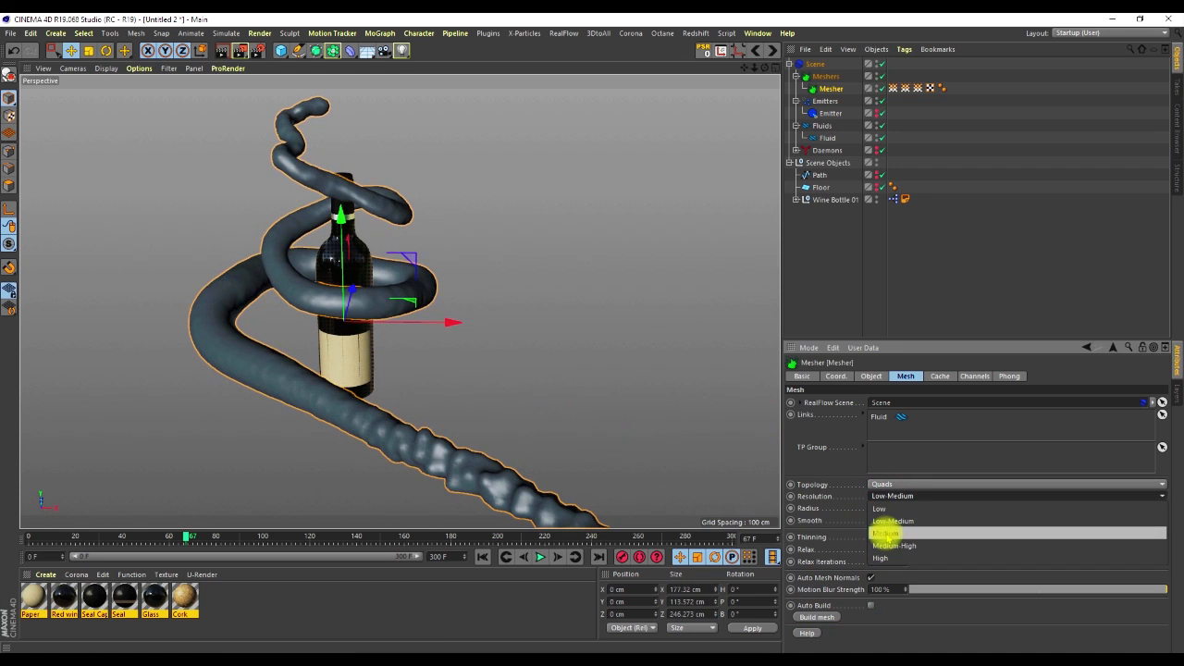
click(886, 534)
click(819, 616)
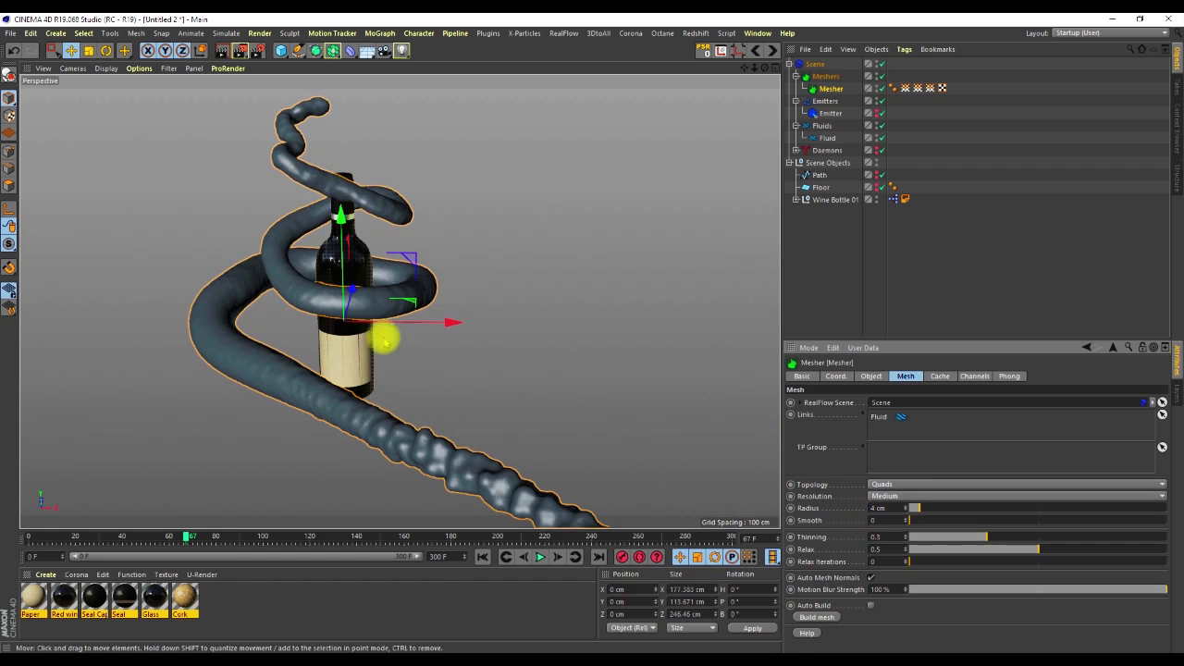
Step: Set the Mesher's resolution to High, rebuild the mesh, and inspect its surface around the bottle
click(889, 498)
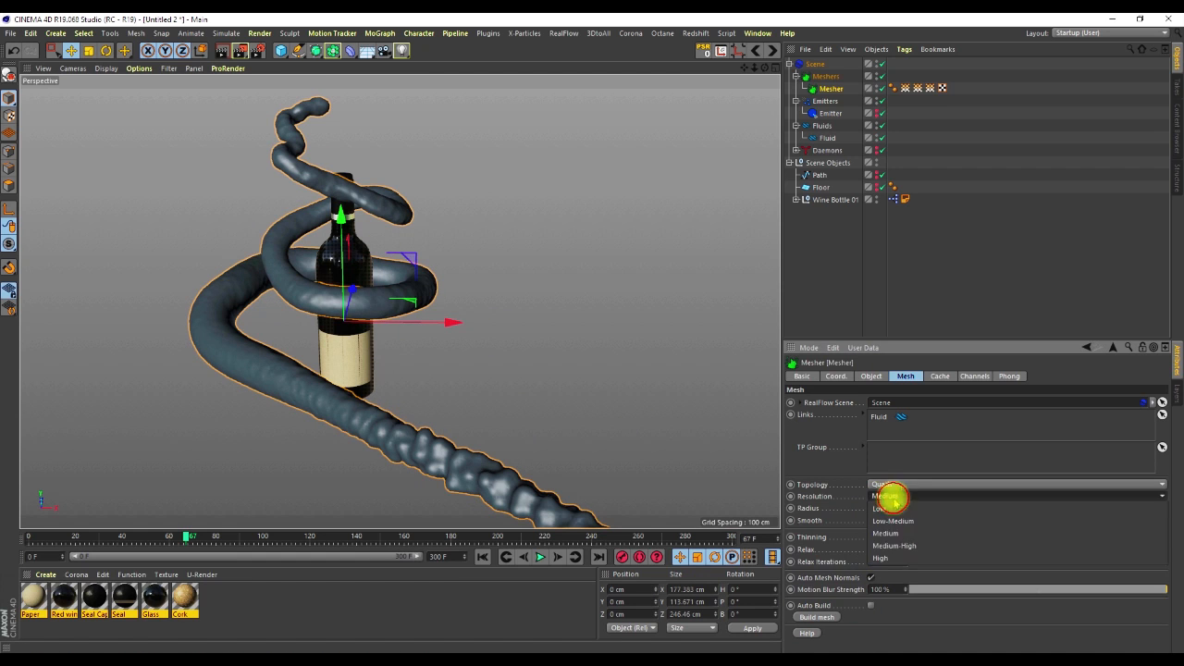
click(896, 562)
click(819, 617)
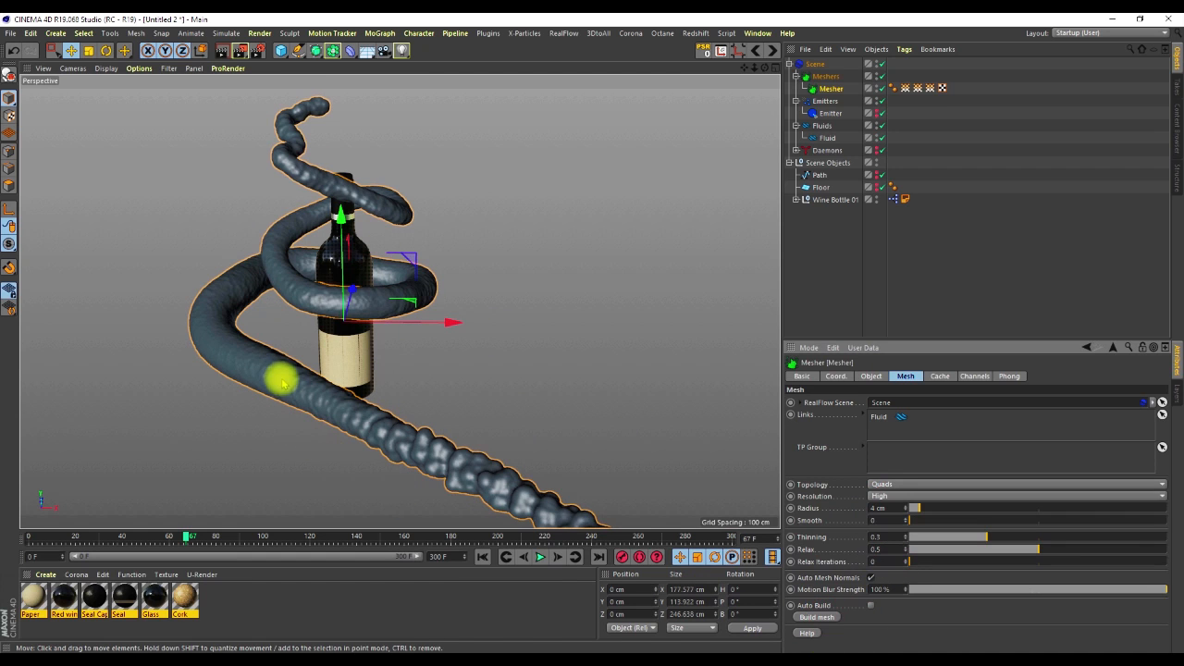
scroll(341, 310, up, 4)
mouse_move(343, 254)
alt+mouse_down()
mouse_move(346, 281)
mouse_move(358, 239)
mouse_move(351, 254)
alt+mouse_up()
scroll(350, 249, down, 4)
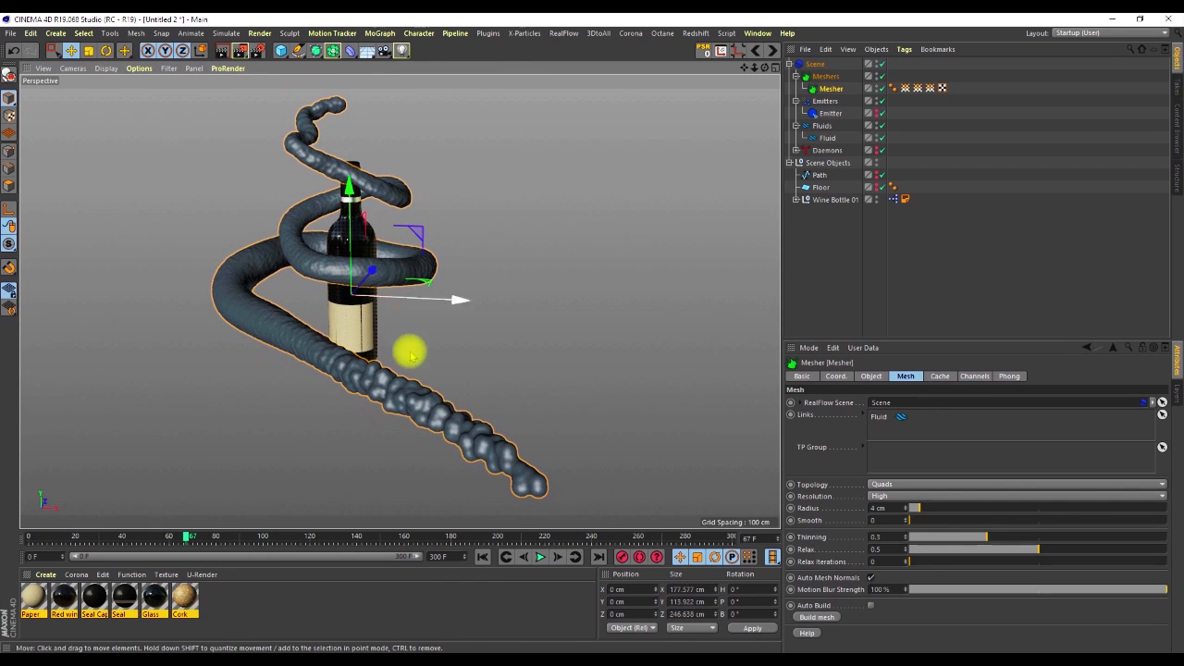
Step: Set the Mesher's Smooth value to 5 and its Thinning to 0.5
alt+middle_drag(461, 413, 436, 321)
scroll(399, 322, up, 3)
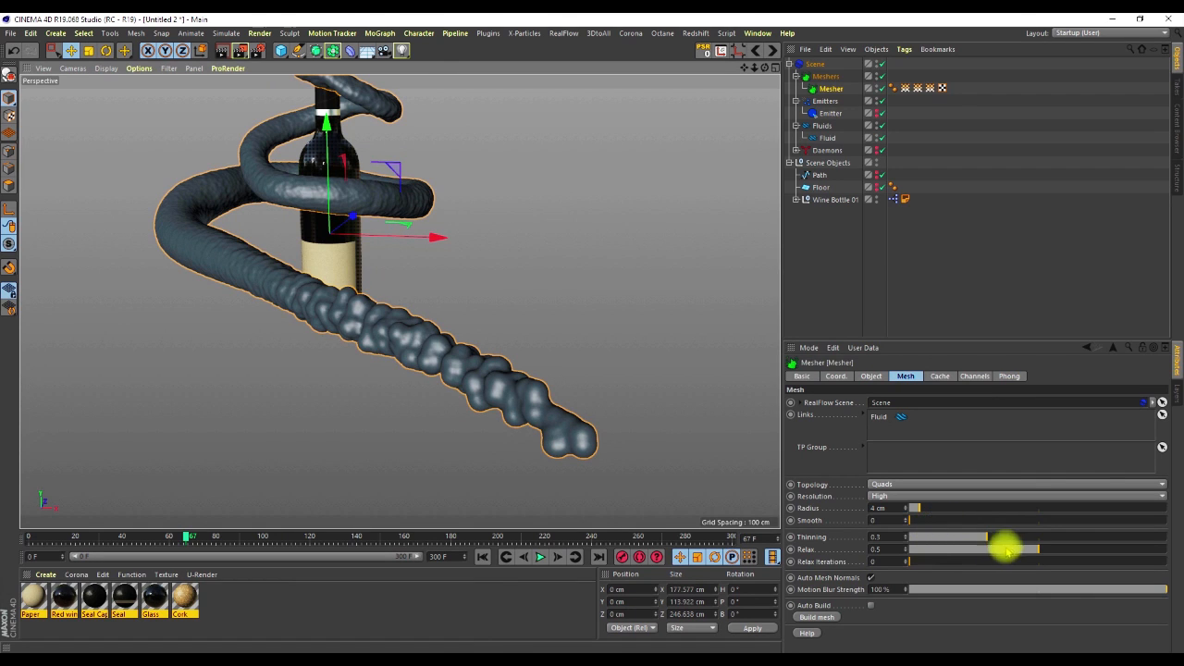
drag(931, 520, 963, 525)
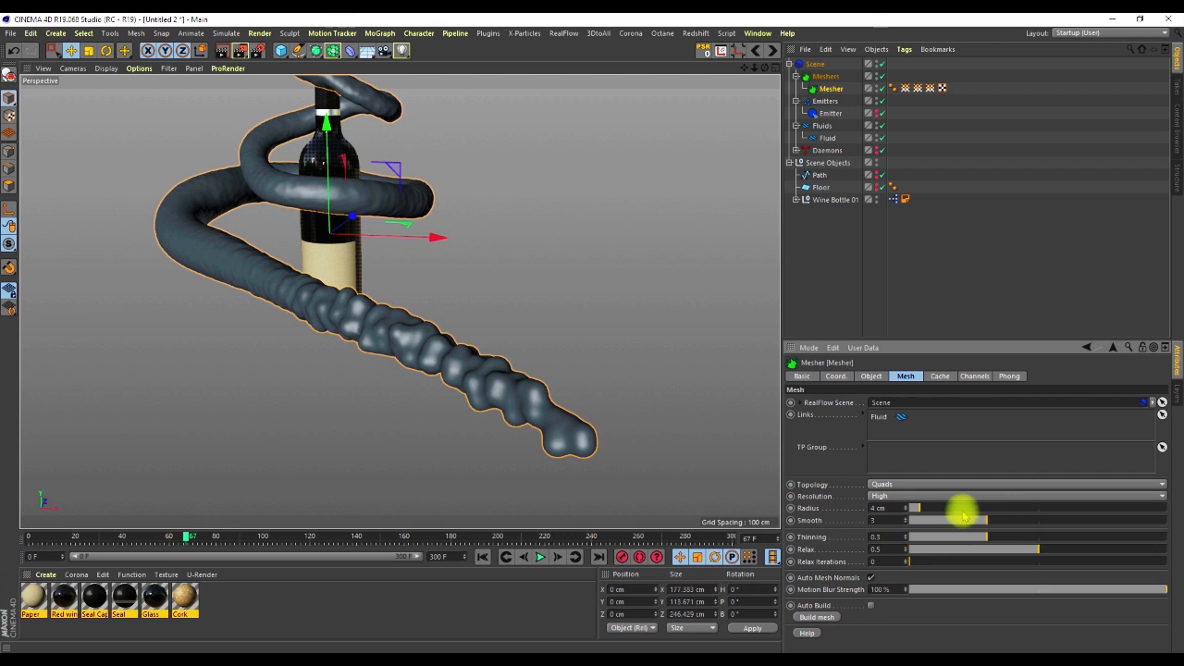
drag(992, 518, 1038, 521)
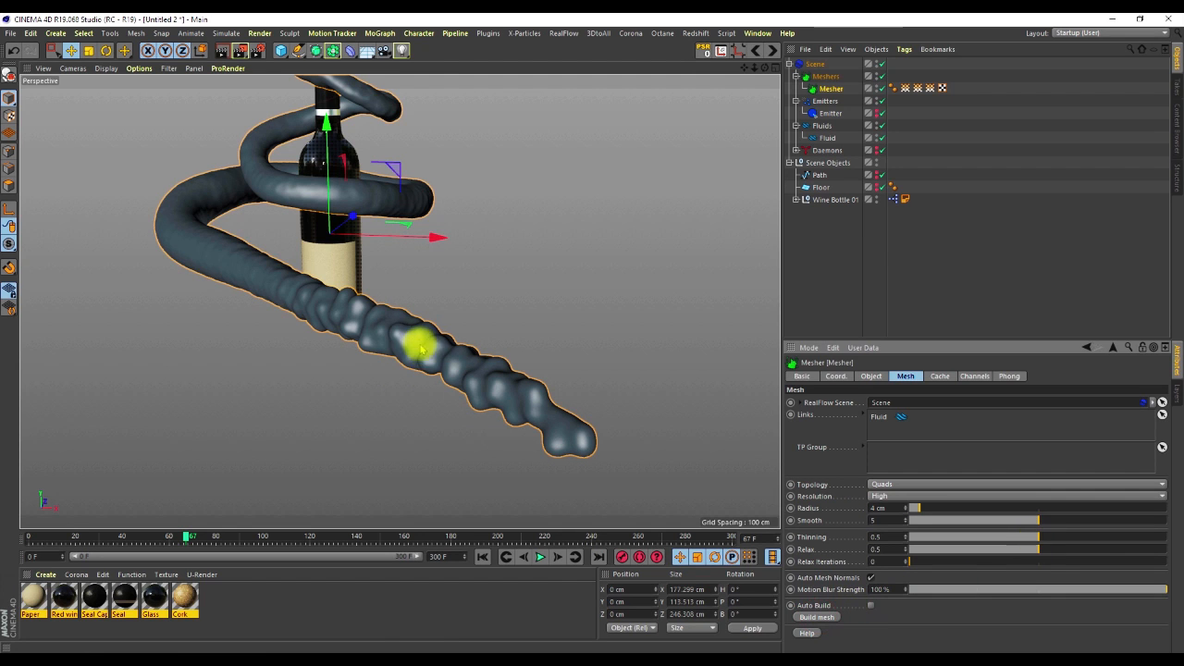
Step: Set the Mesher's Thinning to 0.61 and rebuild the fluid mesh, including at frame 78
scroll(340, 177, down, 5)
alt+middle_drag(344, 176, 374, 309)
alt+drag(328, 231, 336, 278)
click(1035, 537)
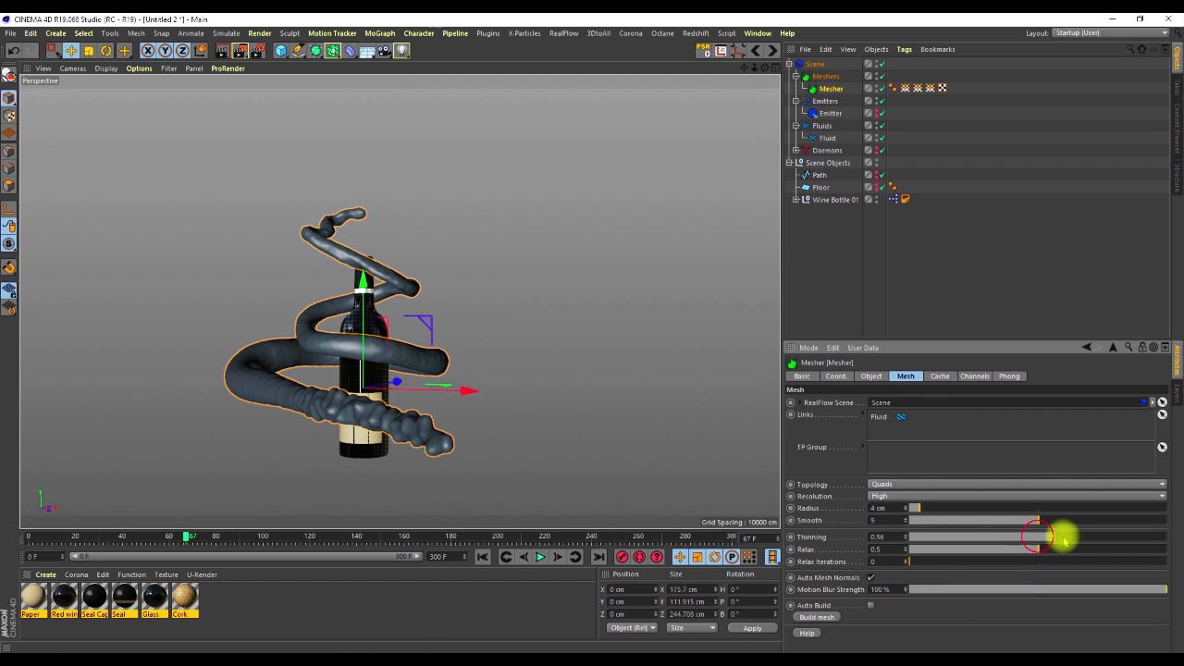
click(819, 617)
drag(185, 534, 212, 537)
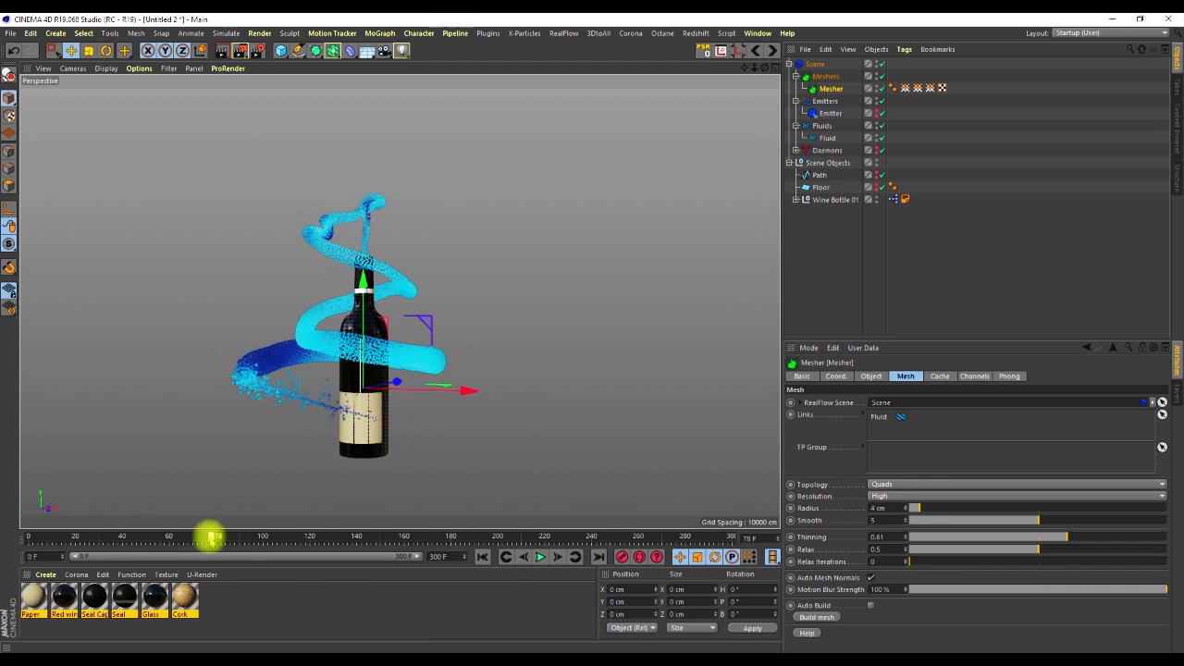
click(836, 617)
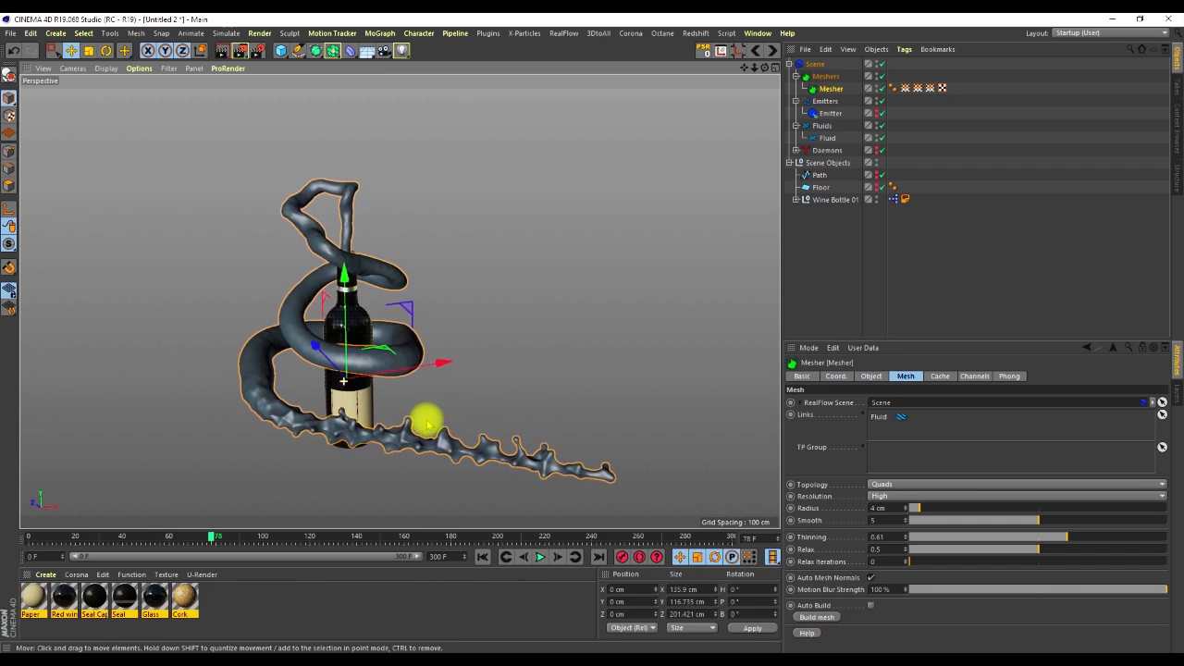
Step: Set the Mesher's Thinning to 0.5, rebuild the mesh, and check the fluid's shape around the bottle
drag(1068, 537, 1046, 542)
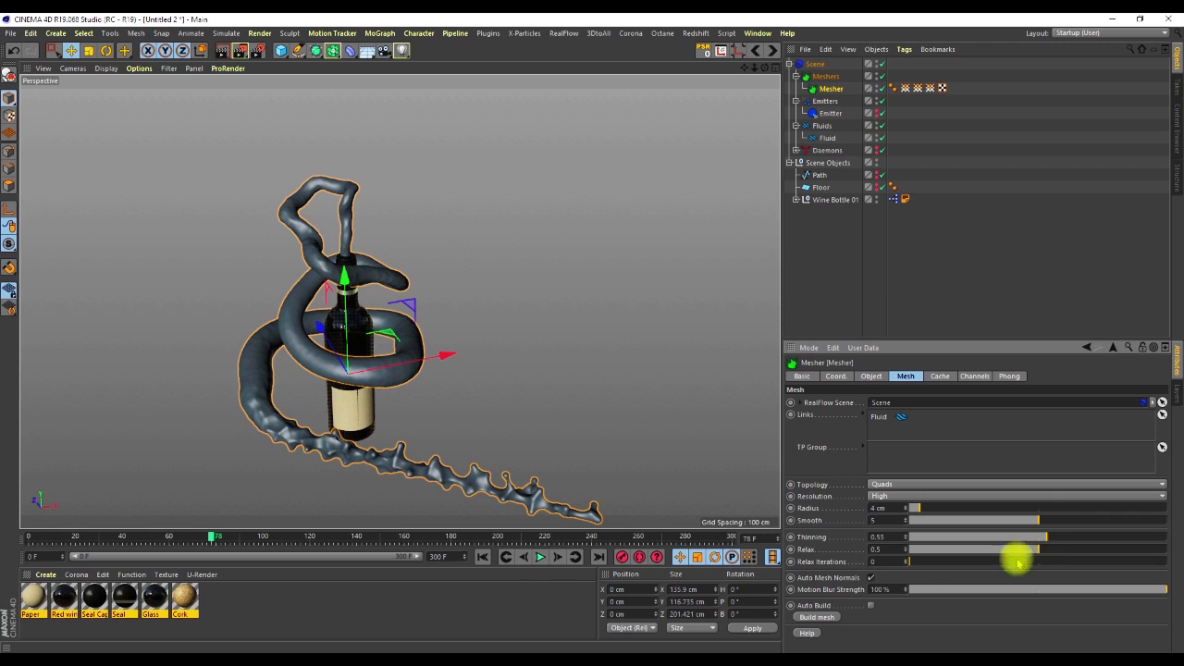
click(833, 620)
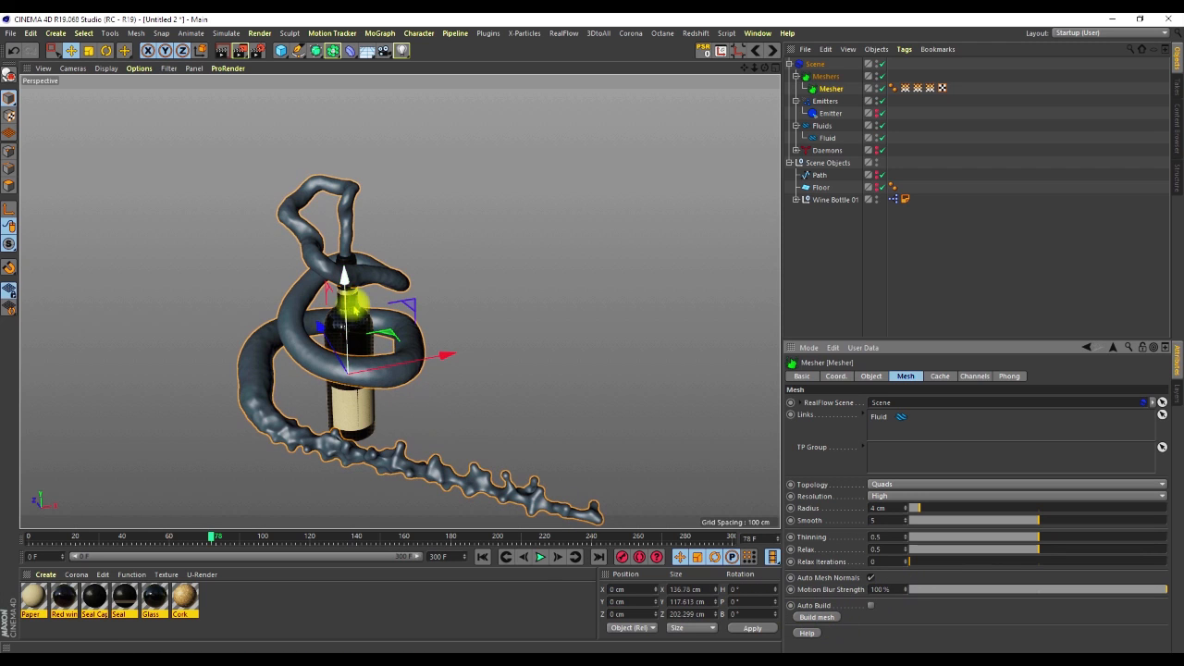
scroll(347, 361, down, 3)
scroll(349, 368, up, 3)
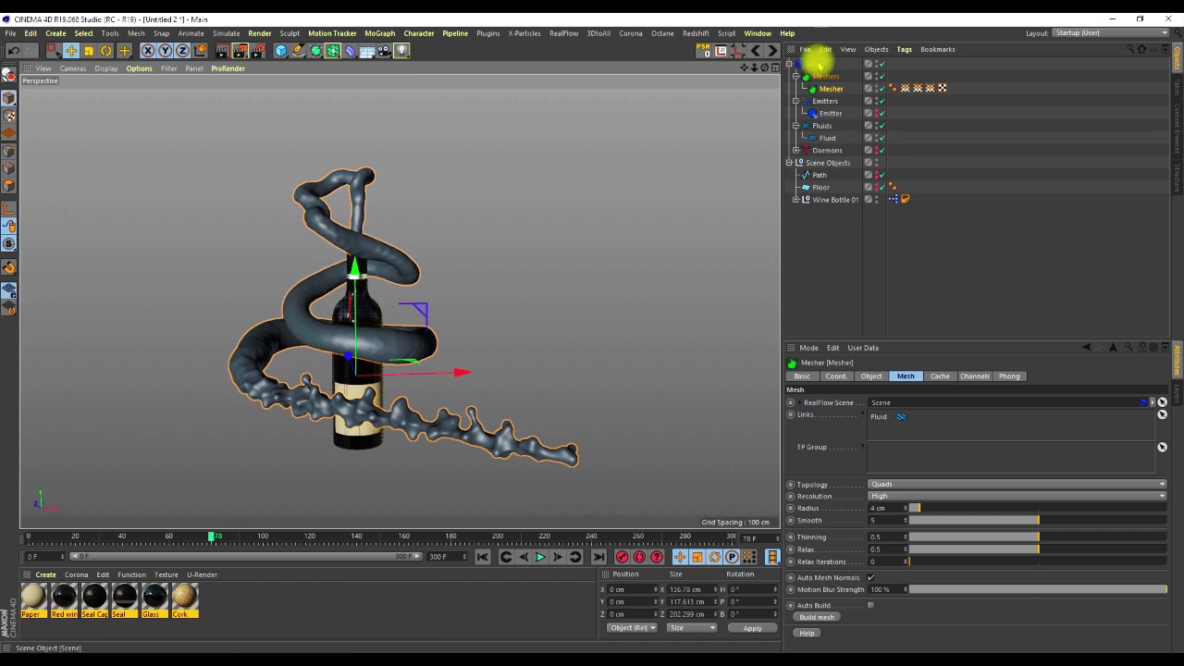
Step: Return to frame 0 and cache the meshes of the RealFlow Scene for the full animation
click(484, 556)
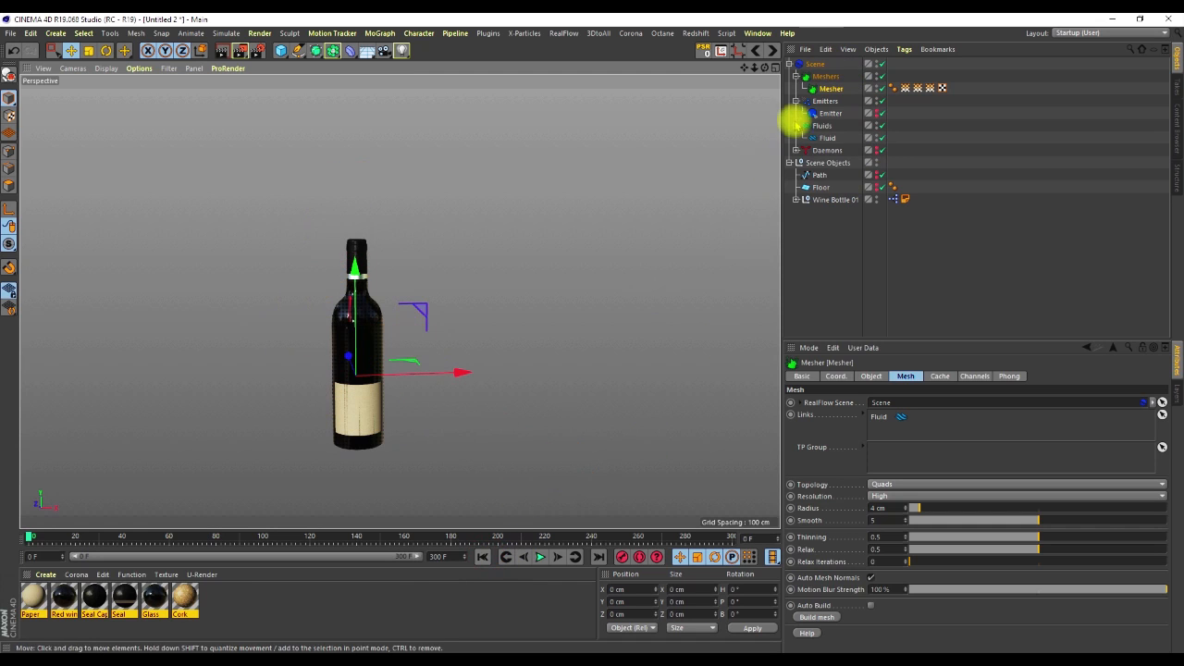
click(816, 64)
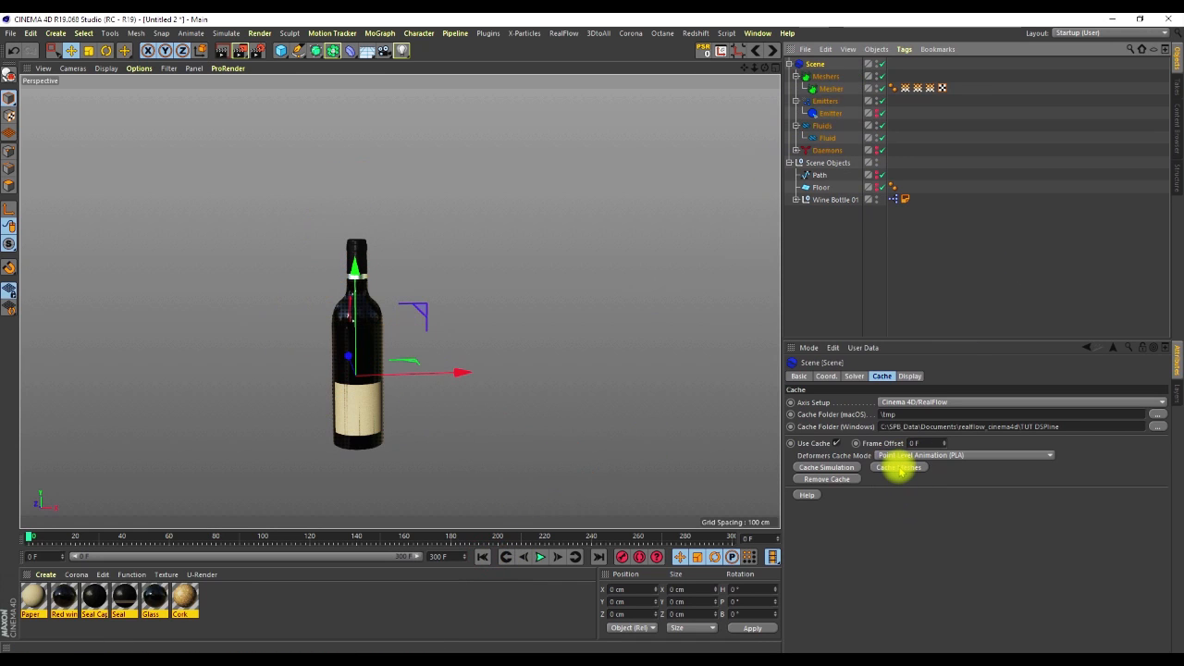
click(897, 467)
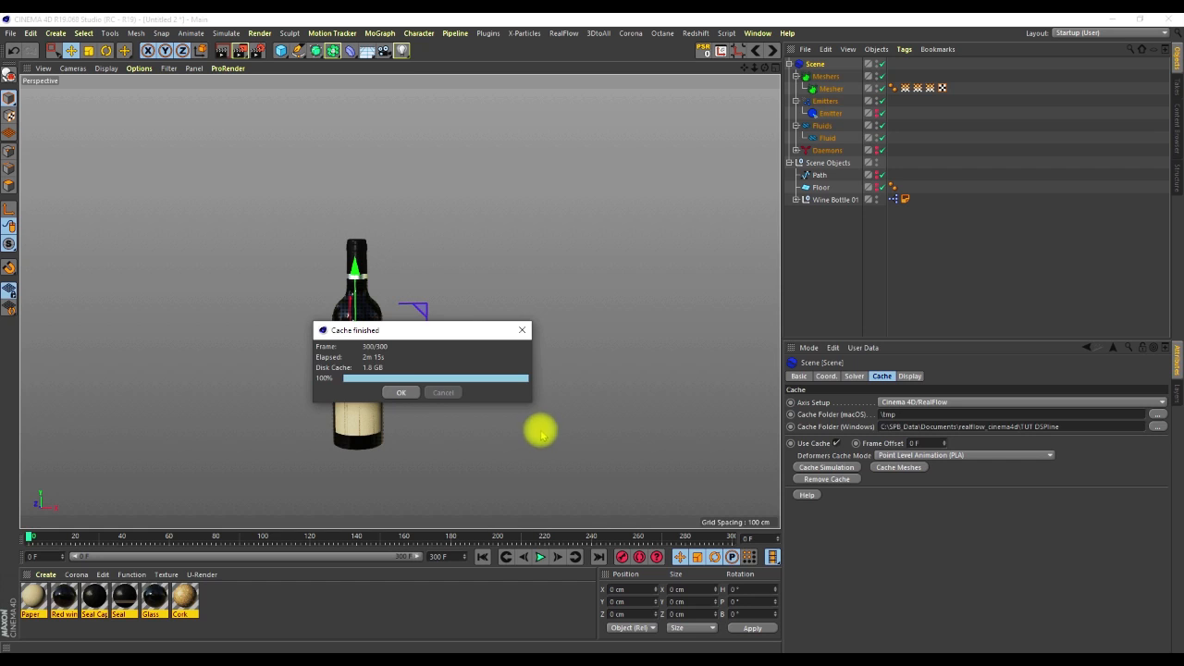
click(404, 392)
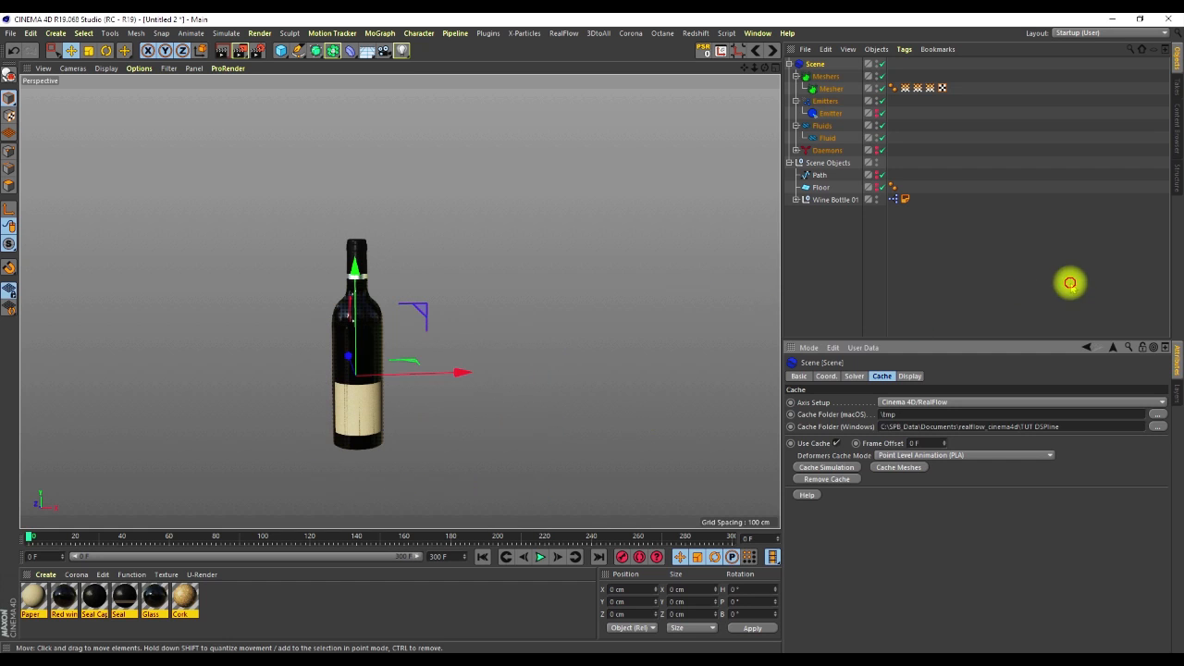
click(1041, 311)
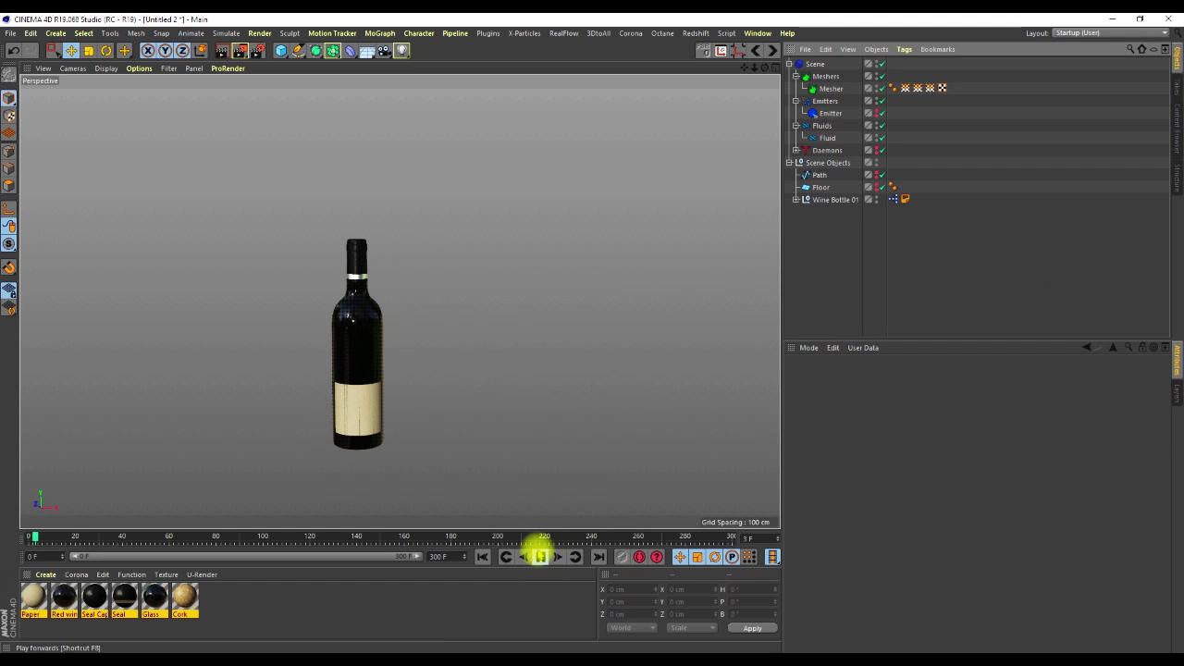
Step: Play the cached fluid mesh animation up to frame 27 and frame the wine bottle in the perspective view
click(541, 556)
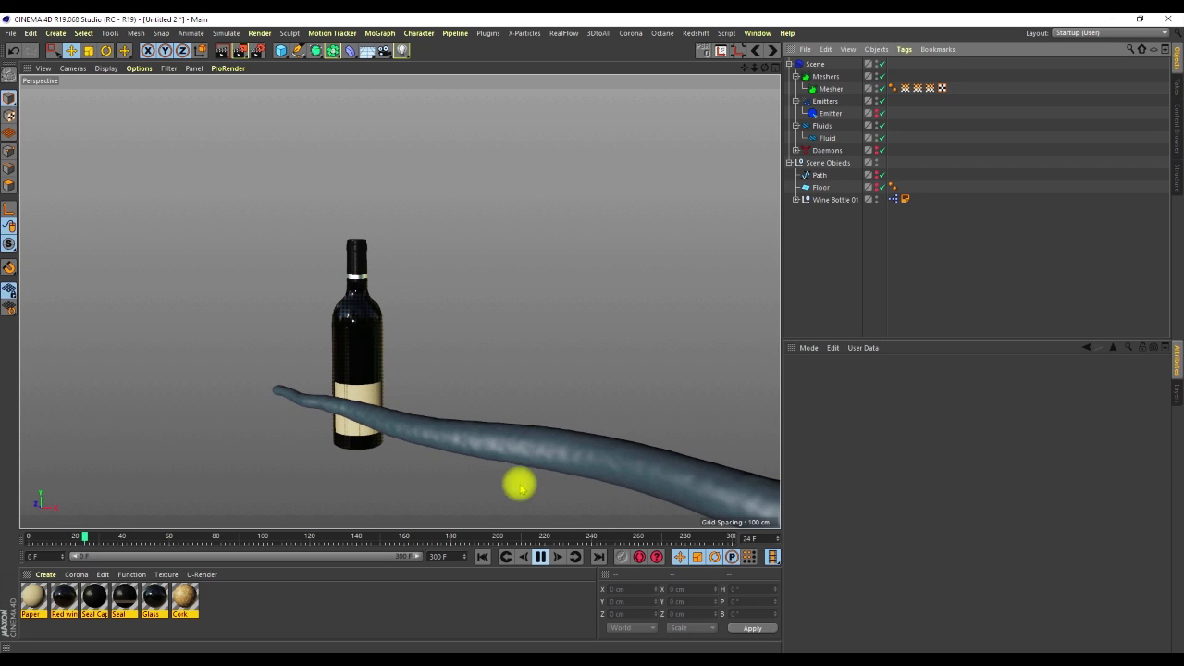
click(541, 556)
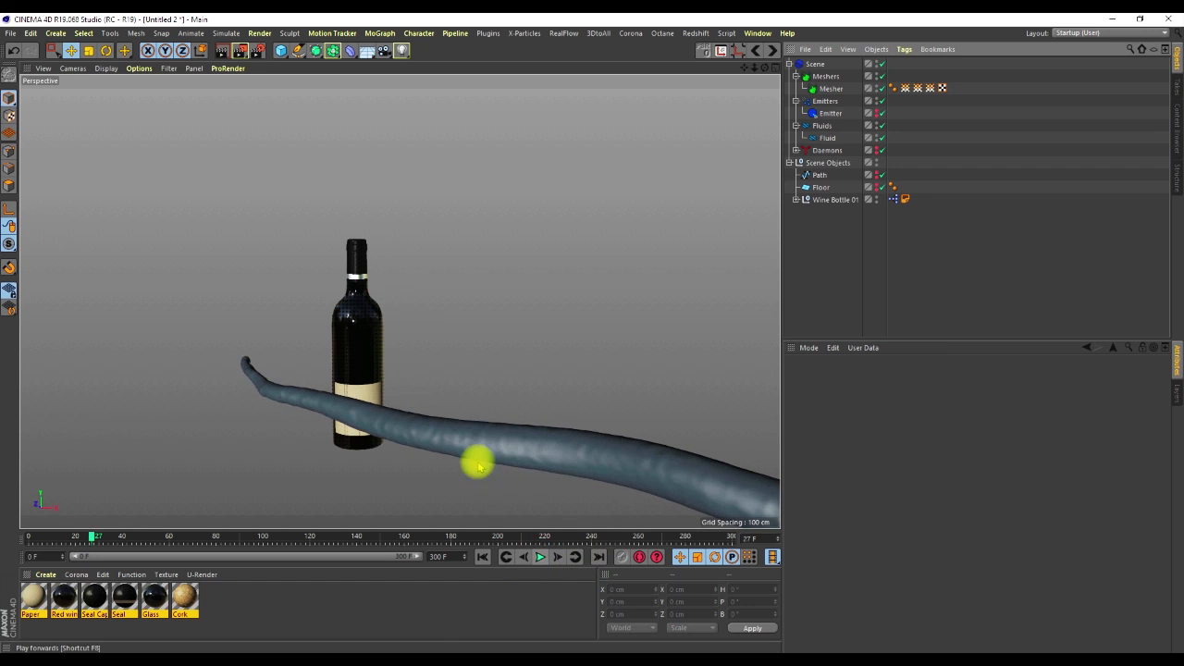
click(390, 366)
alt+drag(391, 367, 351, 344)
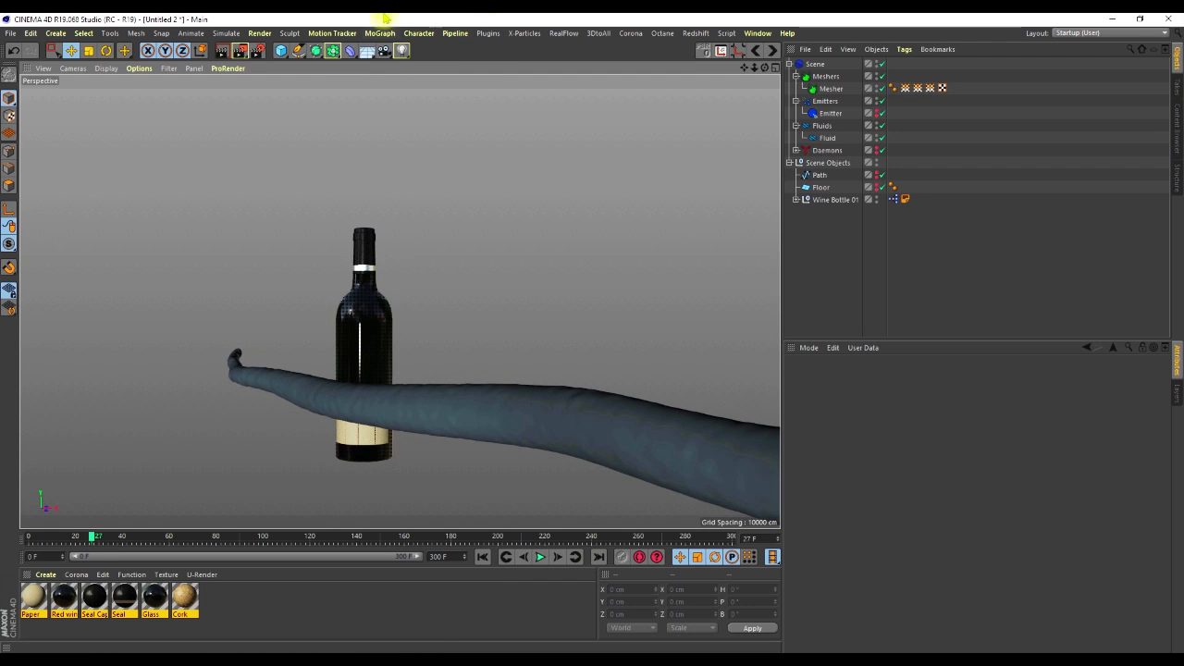
mouse_move(389, 359)
alt+mouse_down()
mouse_move(357, 351)
mouse_move(372, 300)
mouse_move(388, 383)
mouse_move(391, 362)
mouse_move(370, 346)
mouse_move(389, 341)
alt+mouse_up()
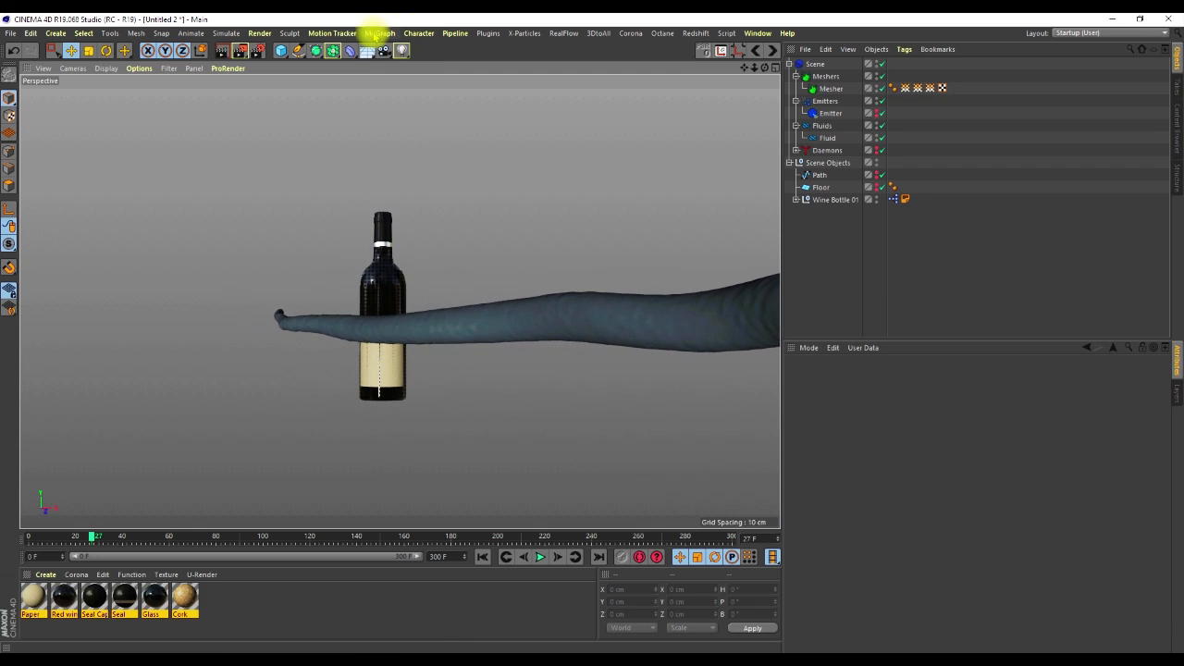
Step: Make a preview of all frames from frame 0 in Hardware OpenGL Preview mode with an image size of 1280
click(479, 556)
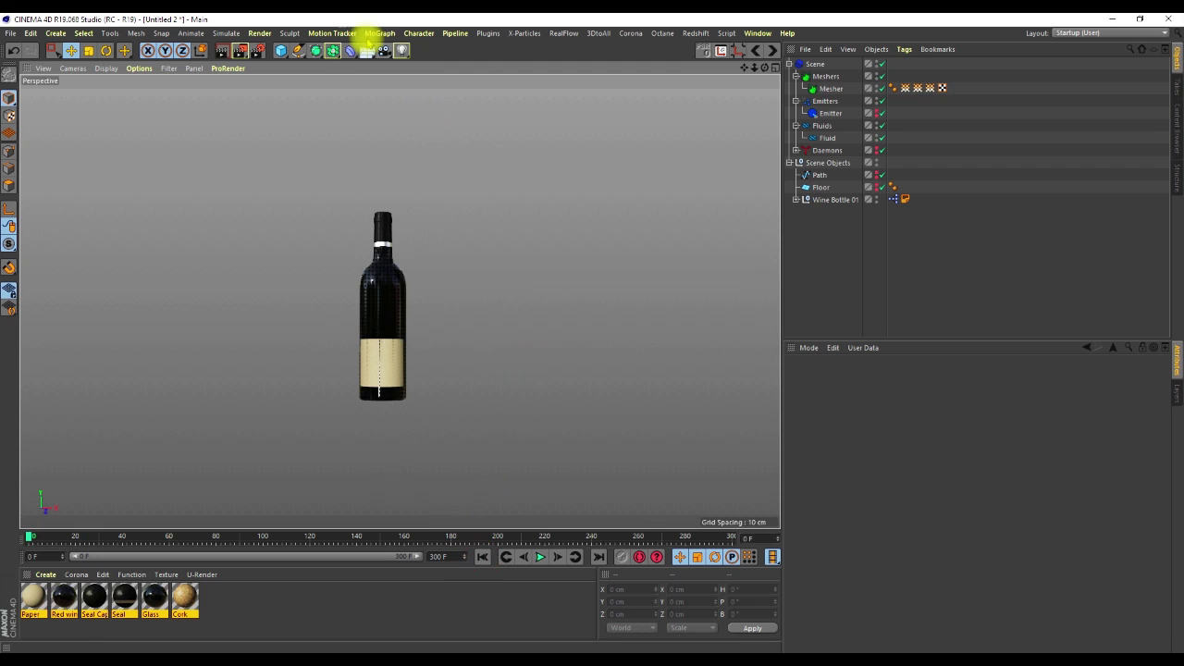
click(380, 33)
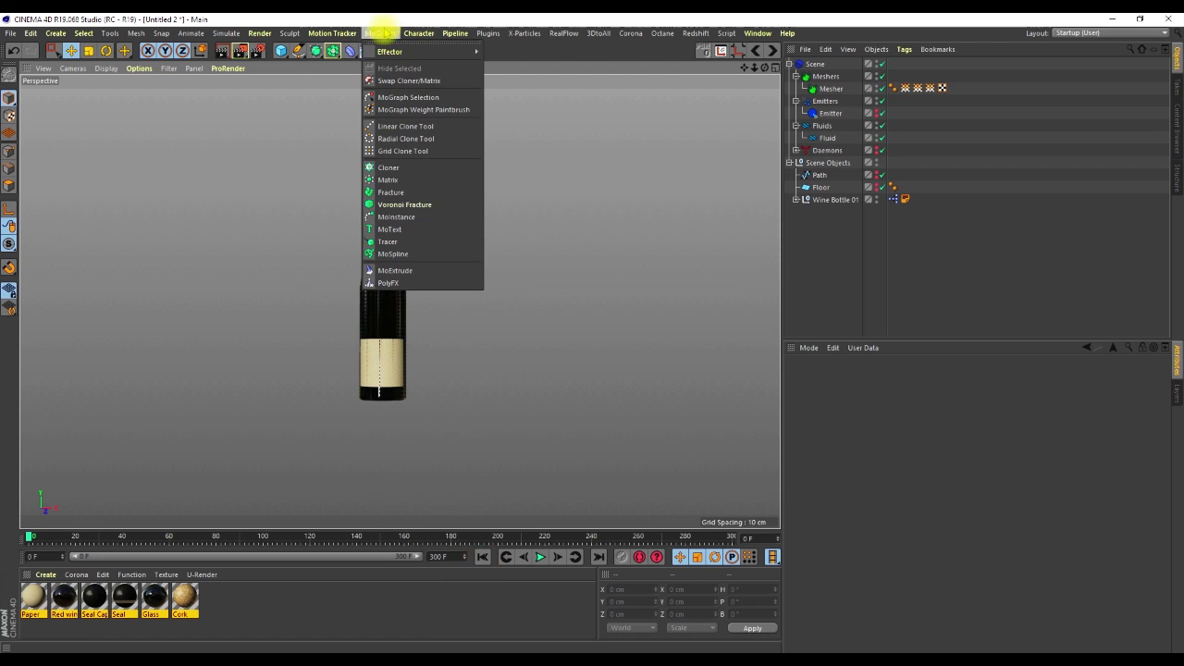
mouse_move(260, 34)
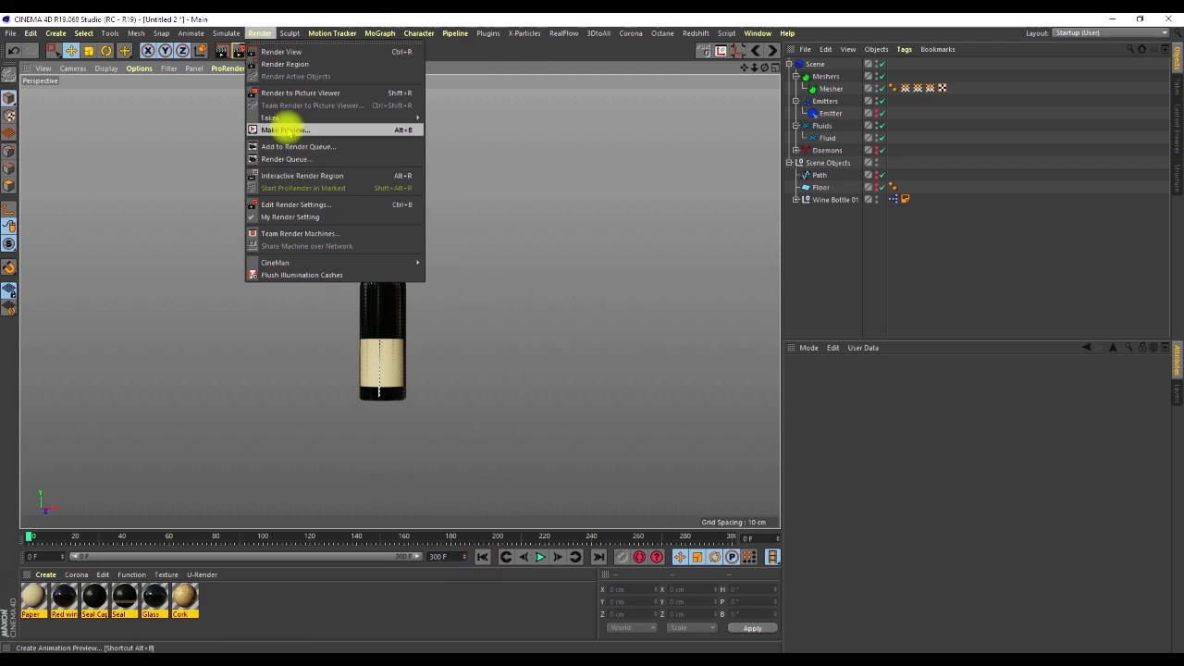
click(285, 129)
click(263, 175)
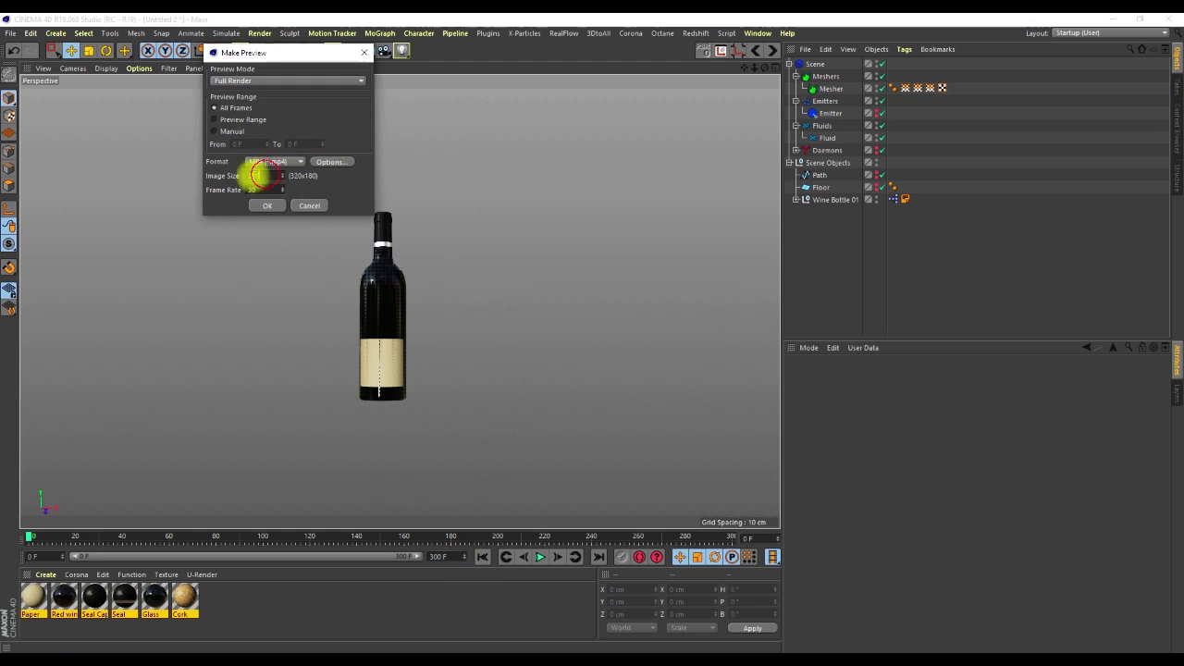
text(1280)
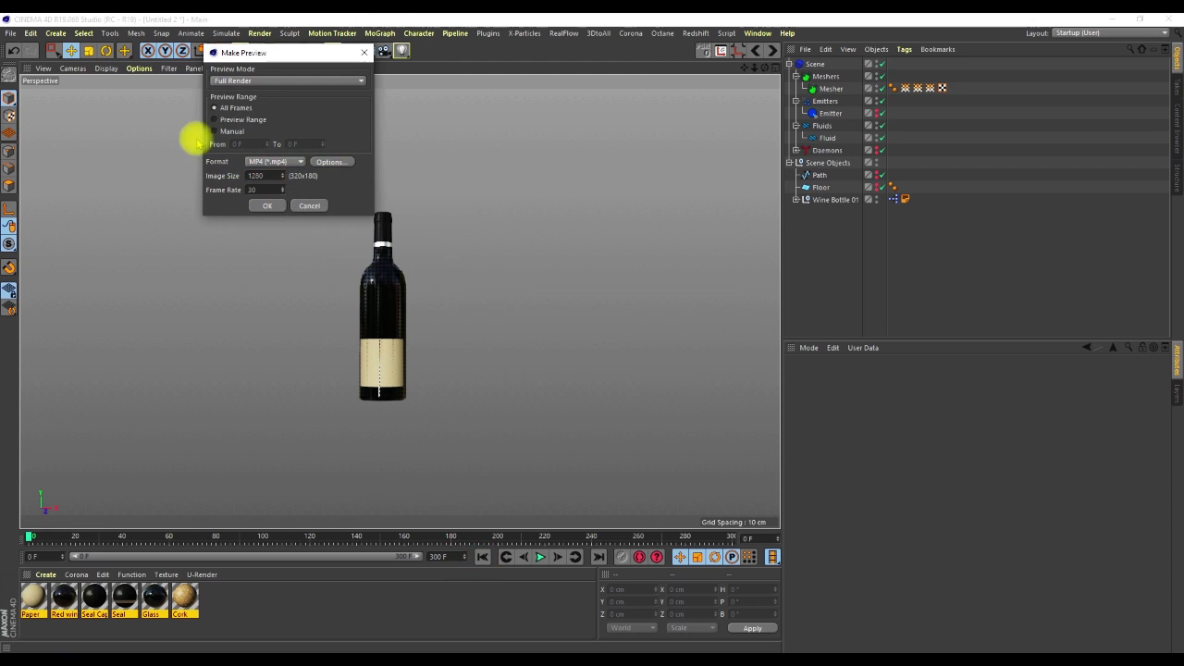
click(224, 81)
click(233, 117)
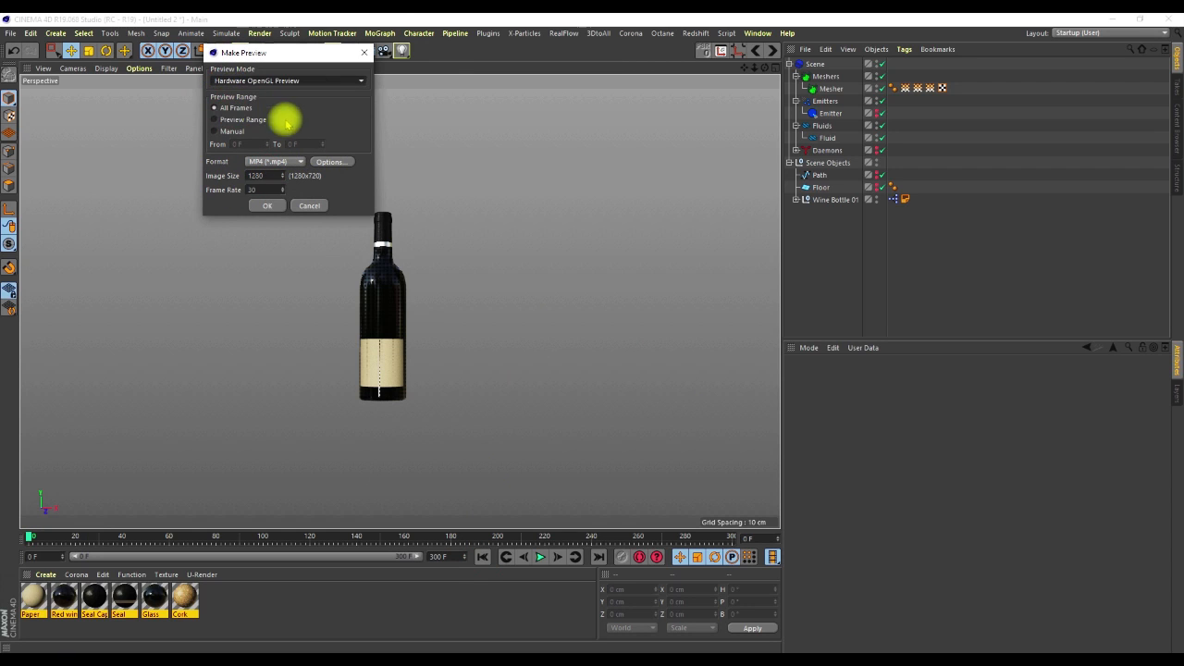
click(264, 206)
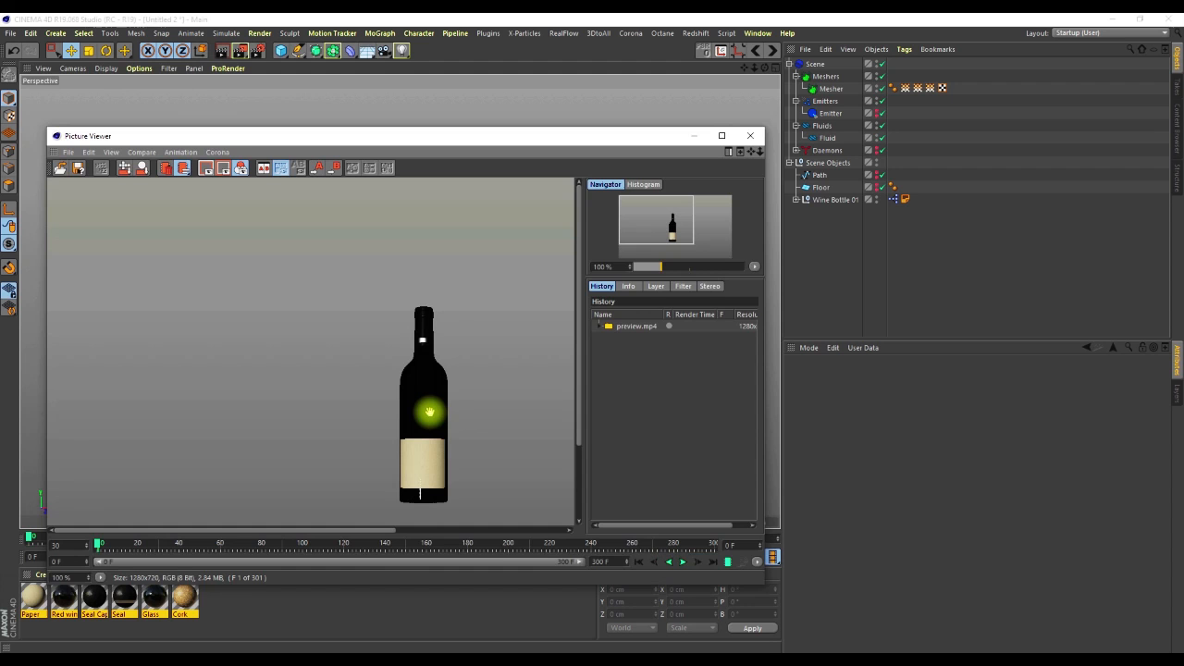
Step: Play the finished preview from its start in the Picture Viewer and watch the fluid spiral around the bottle
scroll(361, 342, down, 2)
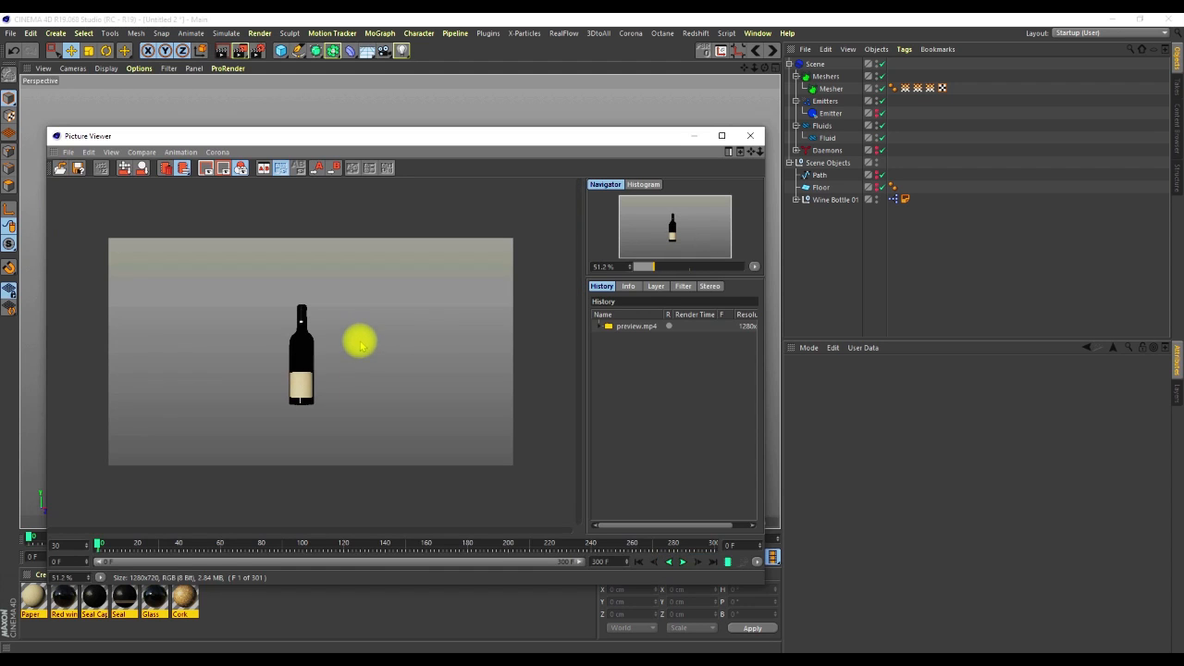
click(726, 561)
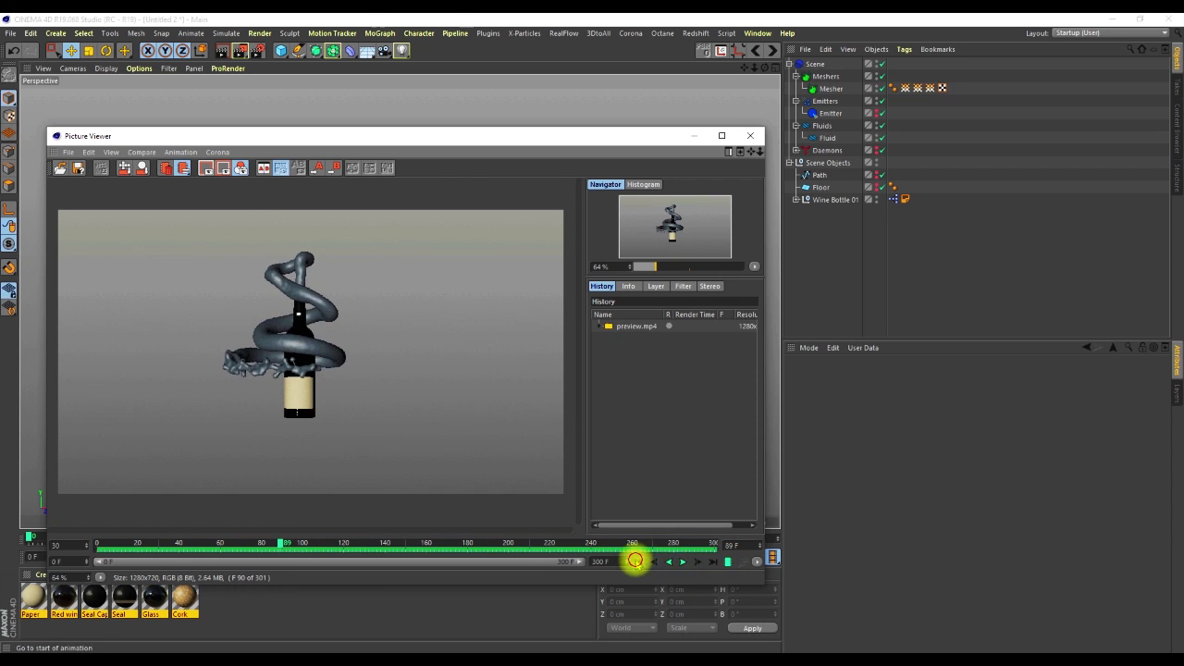
click(636, 559)
click(683, 562)
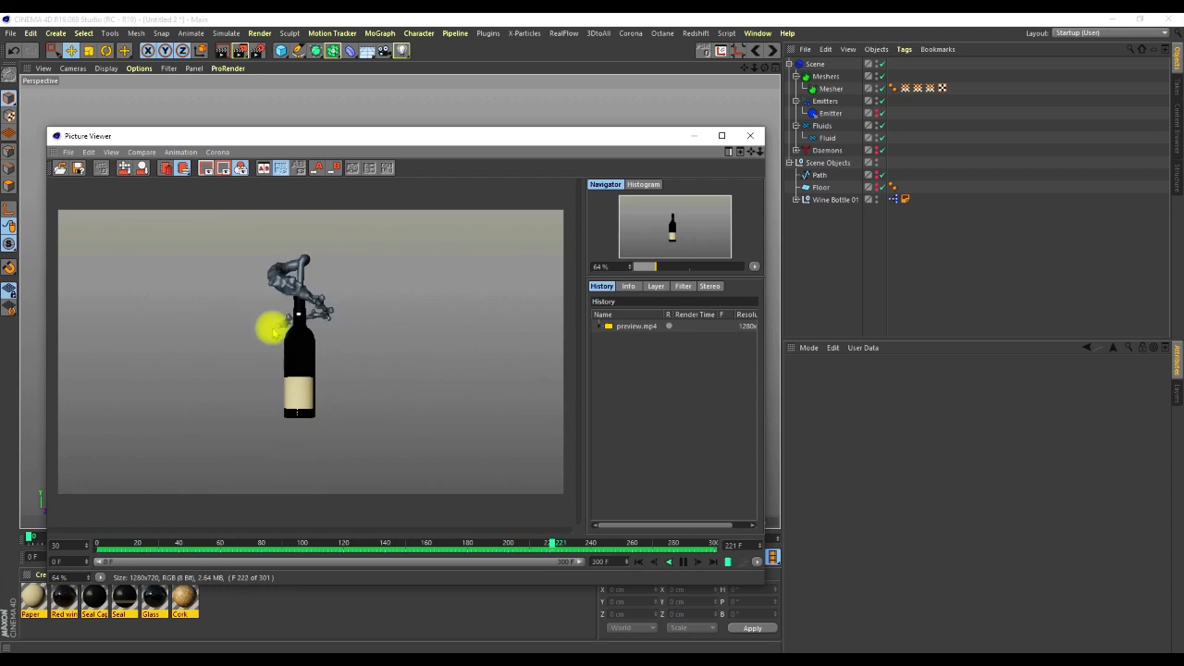
drag(457, 143, 473, 92)
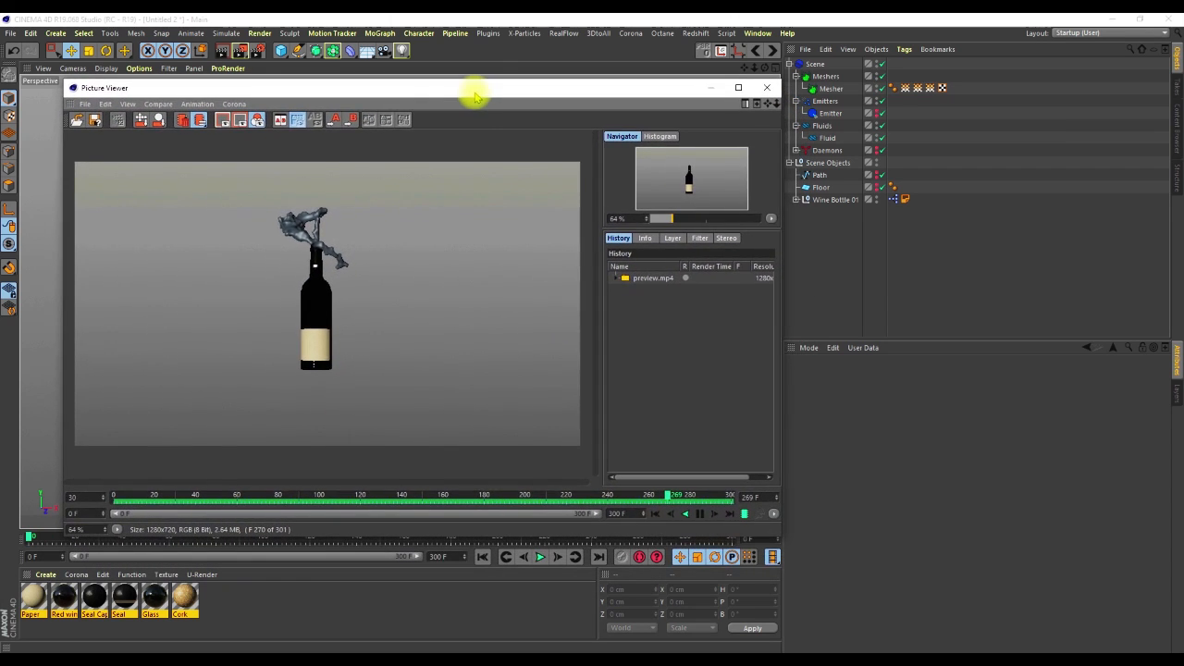